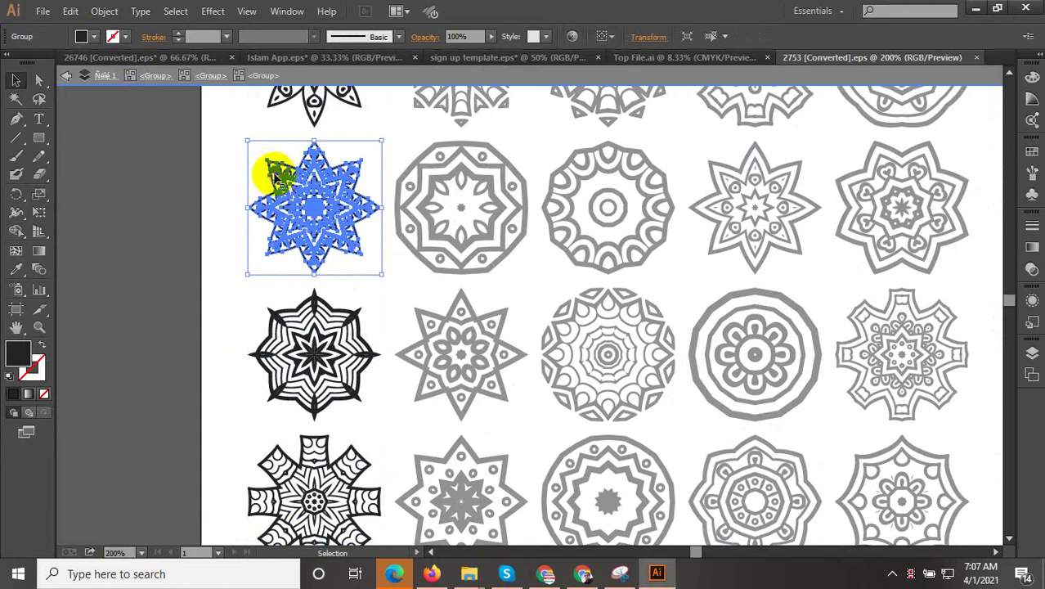
Paste the copied eight-pointed mandala into the Islam App document and place it in the middle of the second phone's screen
key("Escape")
left_click(659, 58)
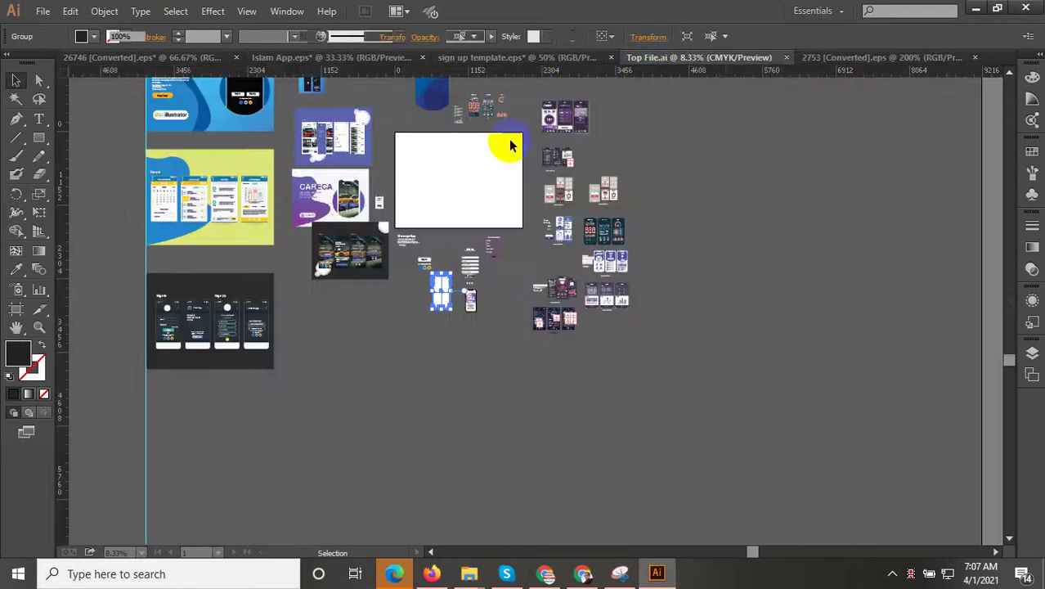
left_click(514, 57)
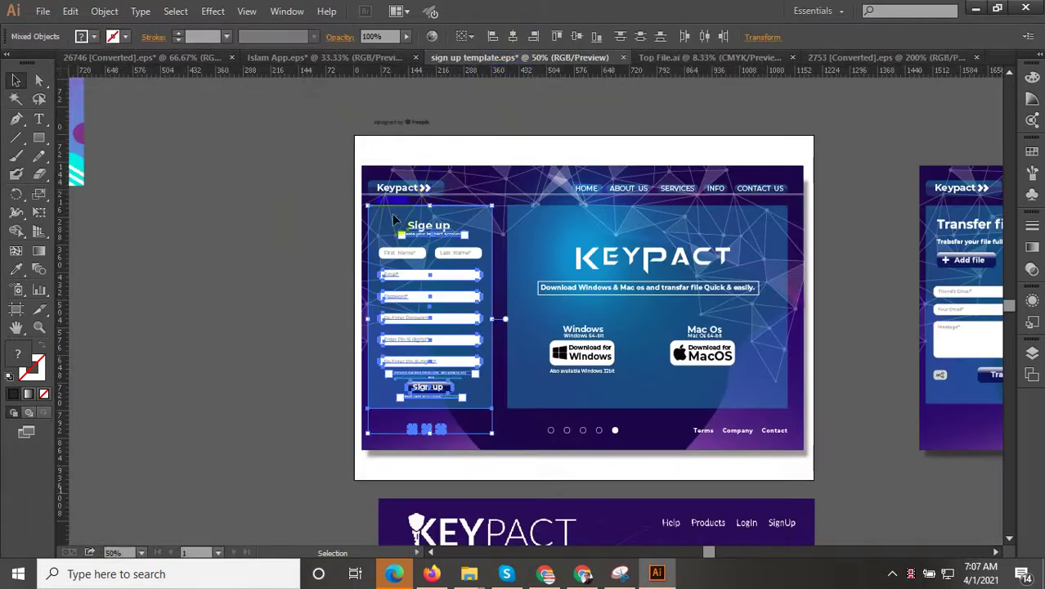
left_click(362, 58)
scroll(433, 391, "up", 1)
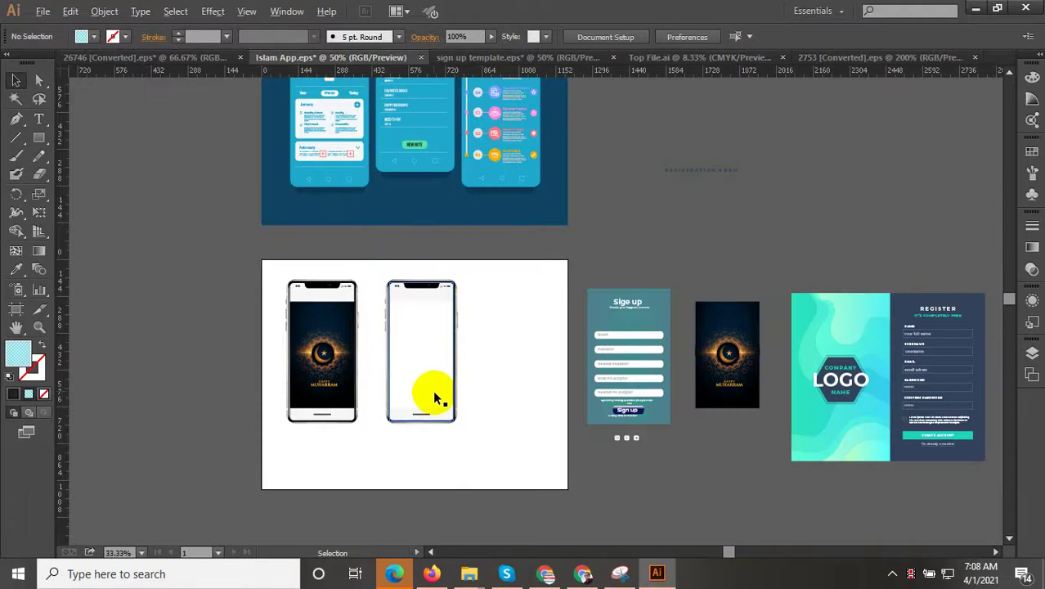
left_click_drag(491, 370, 574, 349)
key("ctrl+v")
left_click_drag(535, 312, 433, 301)
scroll(433, 302, "up", 2)
right_click(444, 300)
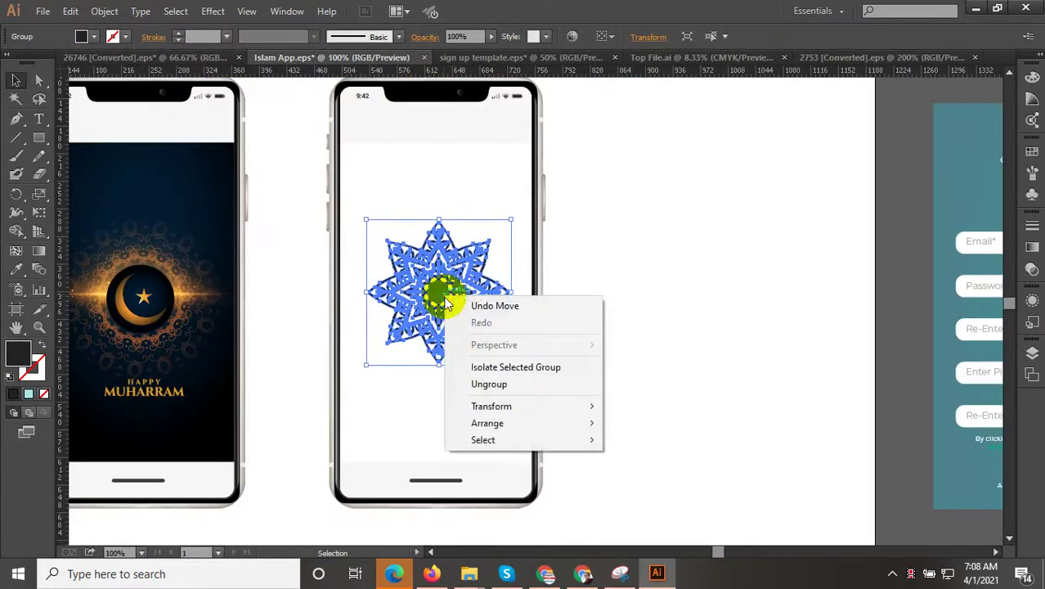
left_click(701, 210)
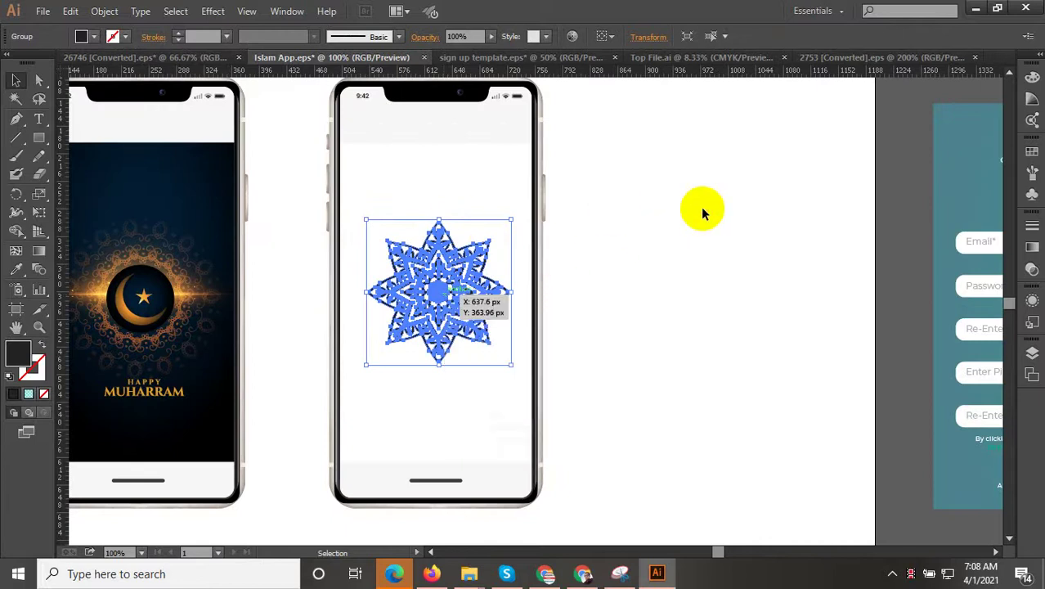
left_click(468, 286)
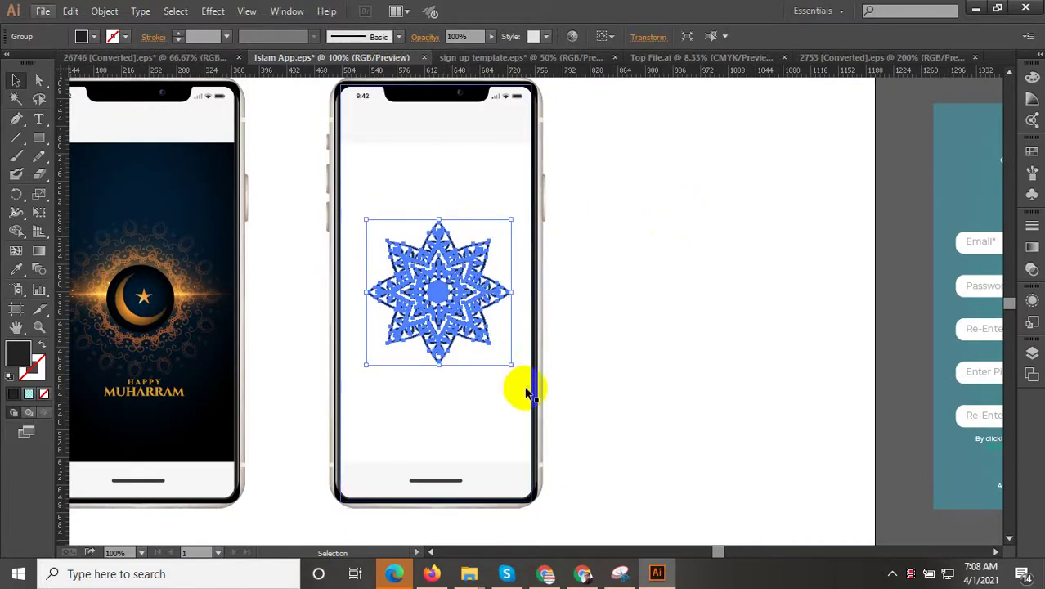
Enlarge the mandala until it nearly spans the width of the second phone's screen
left_click_drag(511, 365, 523, 375)
scroll(385, 355, "up", 2)
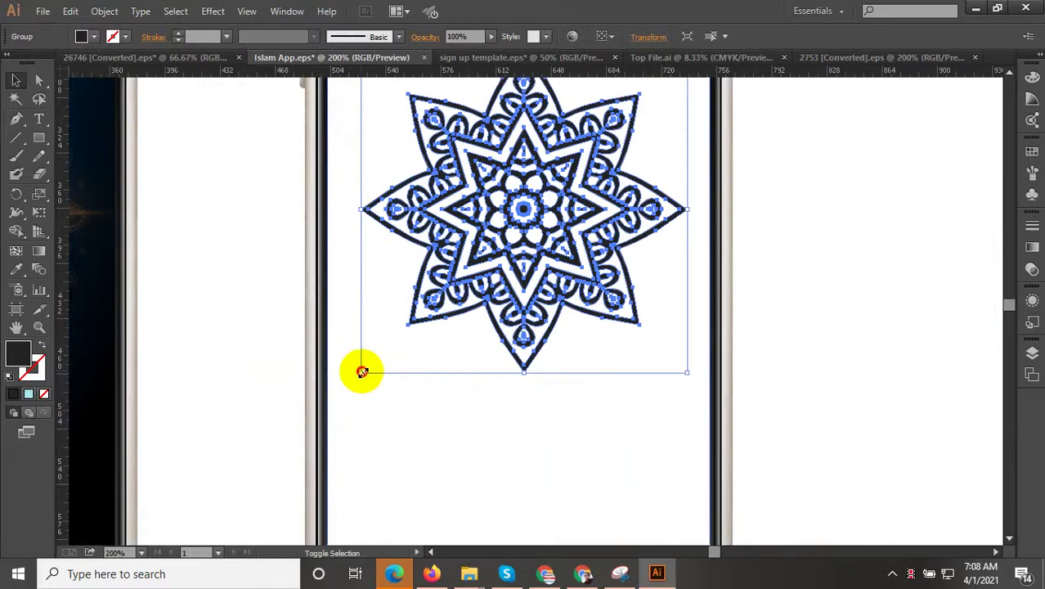
left_click_drag(362, 372, 349, 390)
scroll(473, 390, "down", 3)
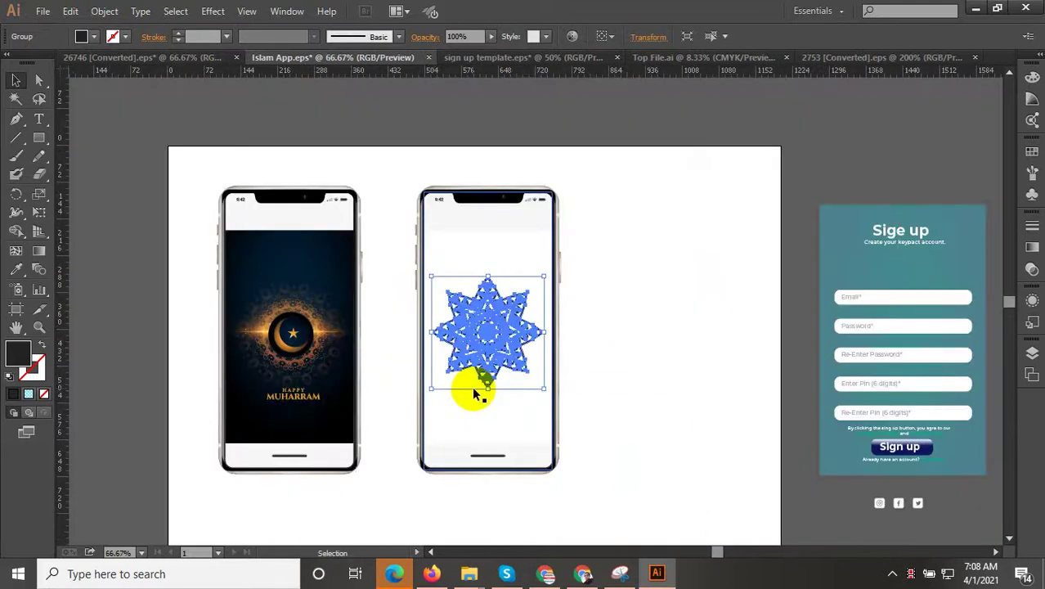
Recolour the mandala with the orange glow gradient sampled from the first phone's wallpaper
left_click(18, 273)
scroll(257, 330, "up", 5)
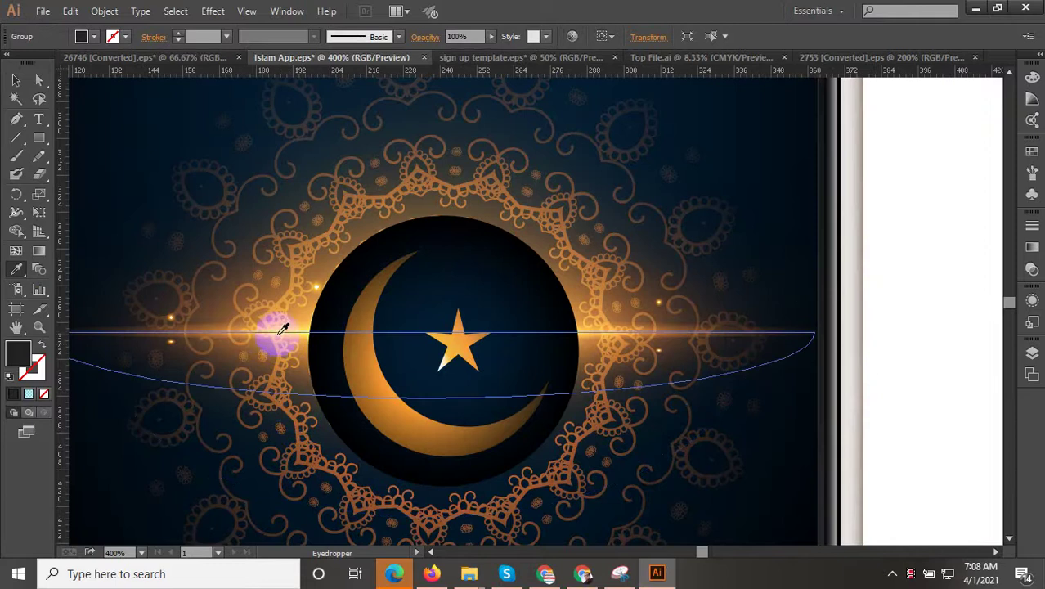
scroll(275, 326, "down", 3)
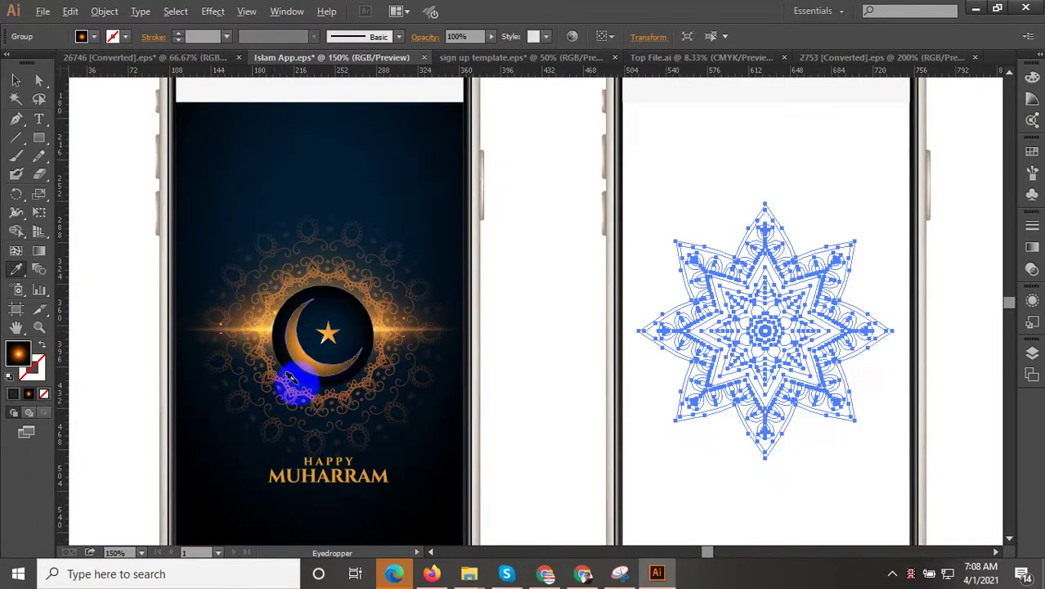
left_click(16, 80)
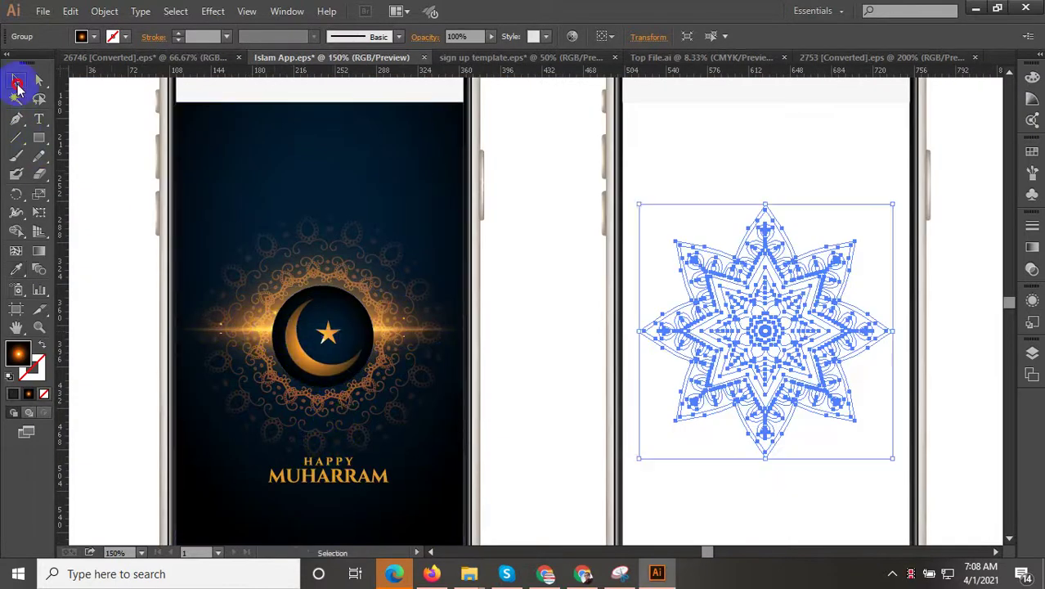
scroll(257, 303, "down", 1)
key("Delete")
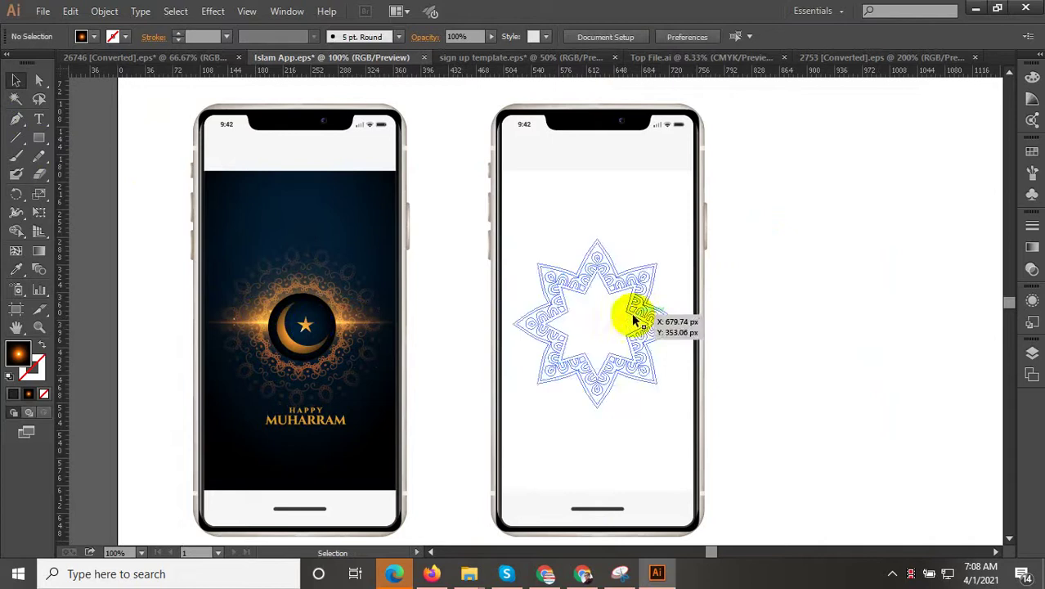
Recolour the mandala with the dark blue background gradient sampled from the first phone's wallpaper
left_click(628, 318)
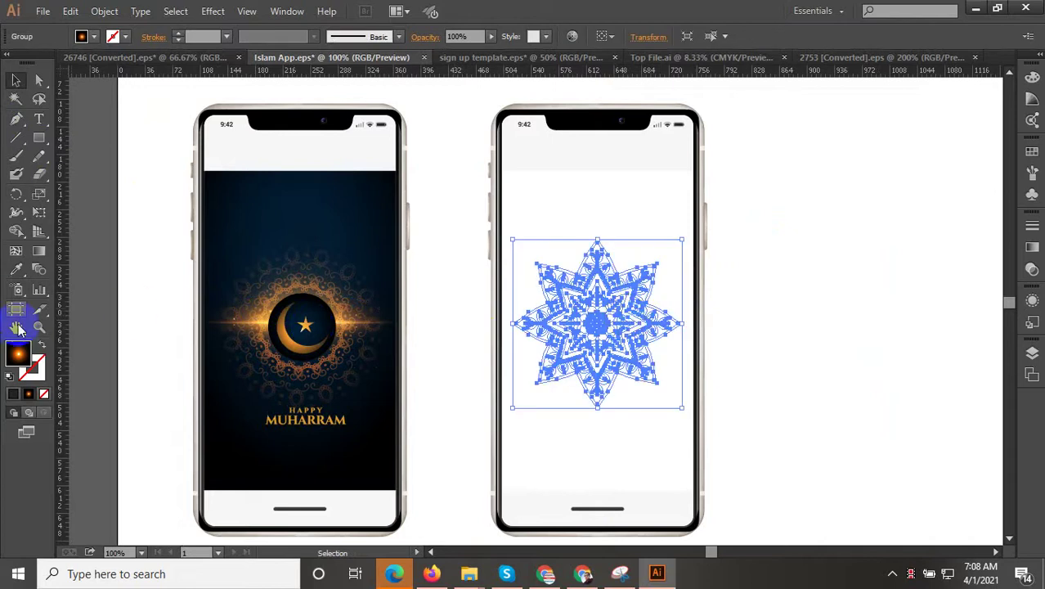
left_click(14, 272)
left_click(367, 187)
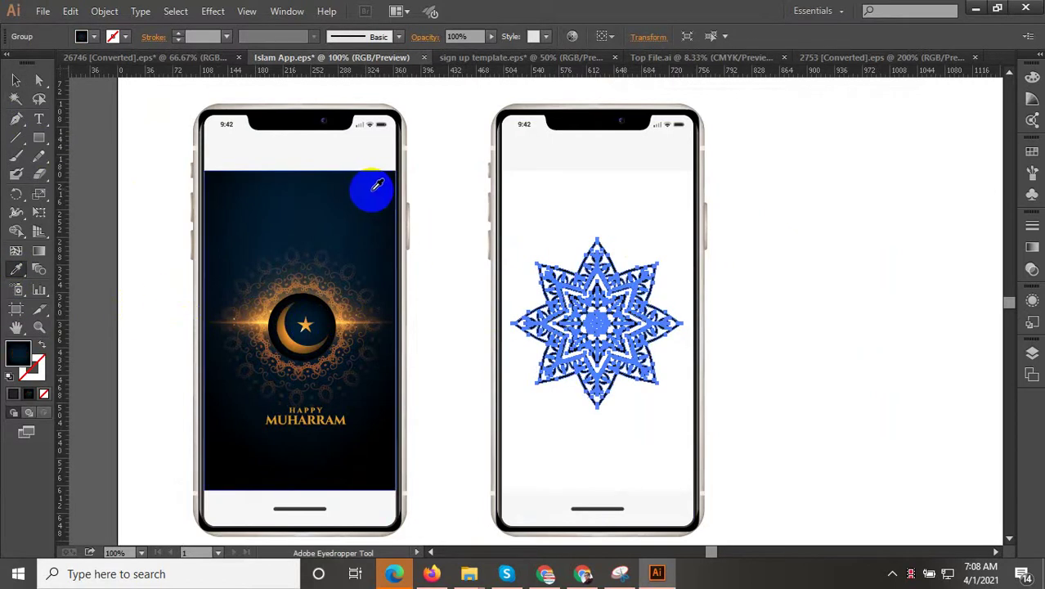
left_click(16, 82)
left_click(840, 250)
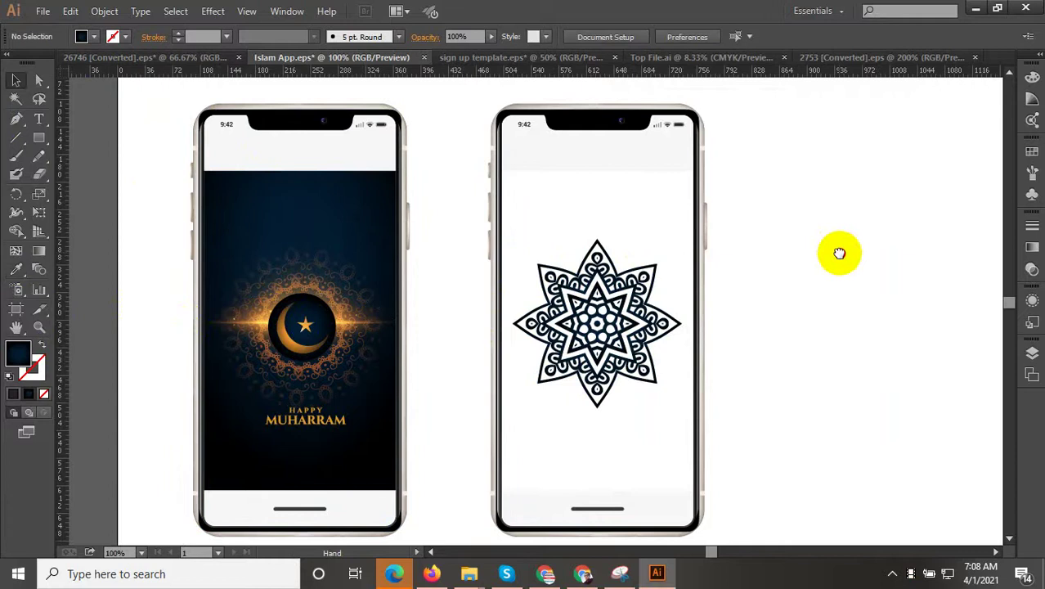
Duplicate the Happy Muharram wallpaper from outside the artboard onto the empty area beside the second phone and ungroup the copy
scroll(538, 310, "right", 5)
scroll(539, 310, "down", 2)
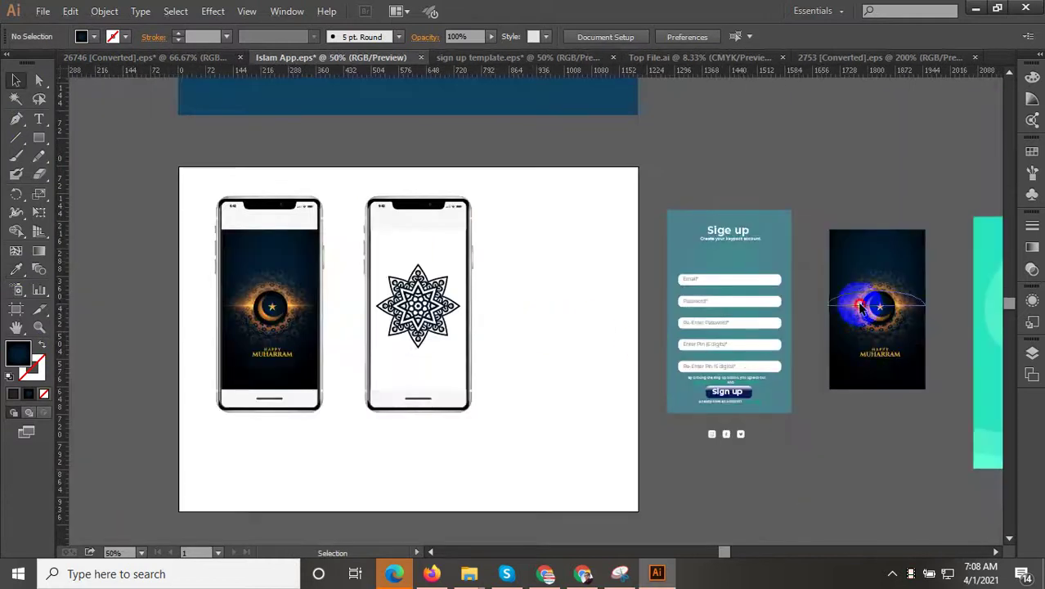
left_click(859, 308)
left_click_drag(885, 318, 564, 323)
right_click(570, 297)
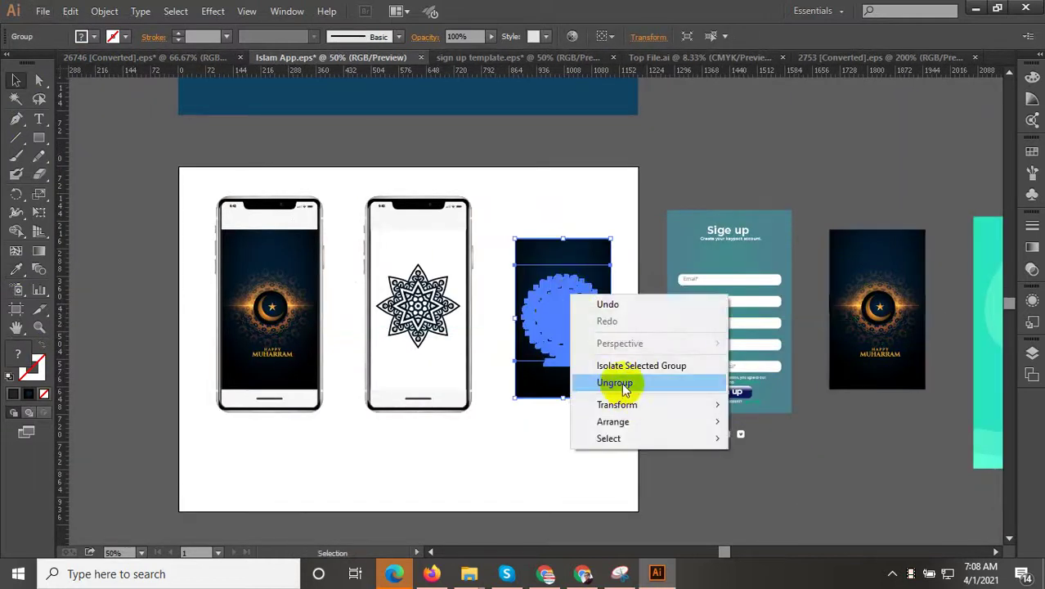
left_click(615, 383)
Delete the dark background rectangle of the wallpaper copy and move the glow group up off the moon ornament
scroll(613, 442, "up", 2)
left_click(573, 393)
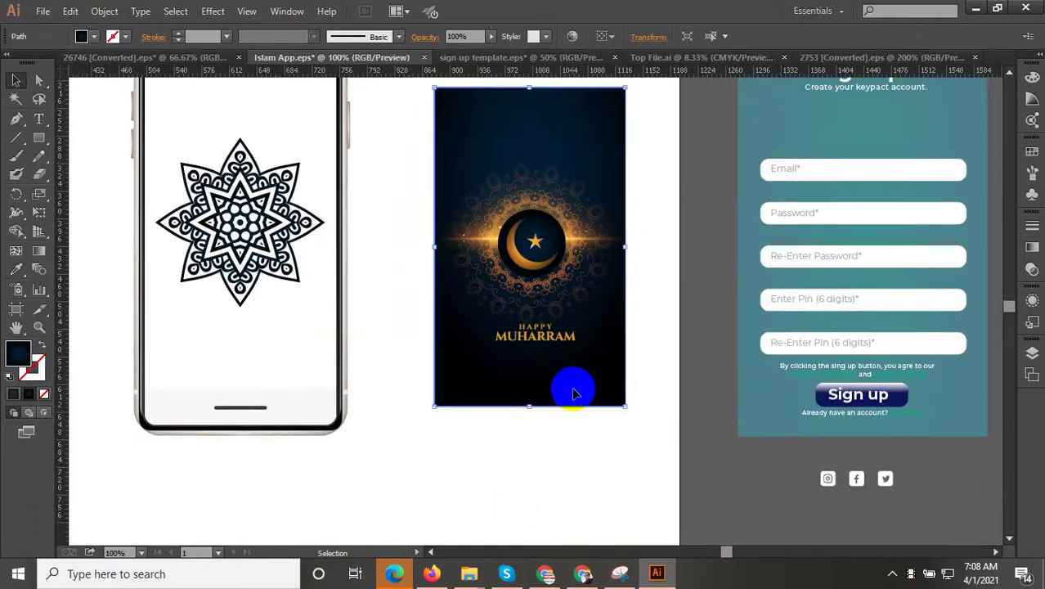
key("Delete")
left_click_drag(551, 343, 560, 176)
scroll(596, 358, "down", 1)
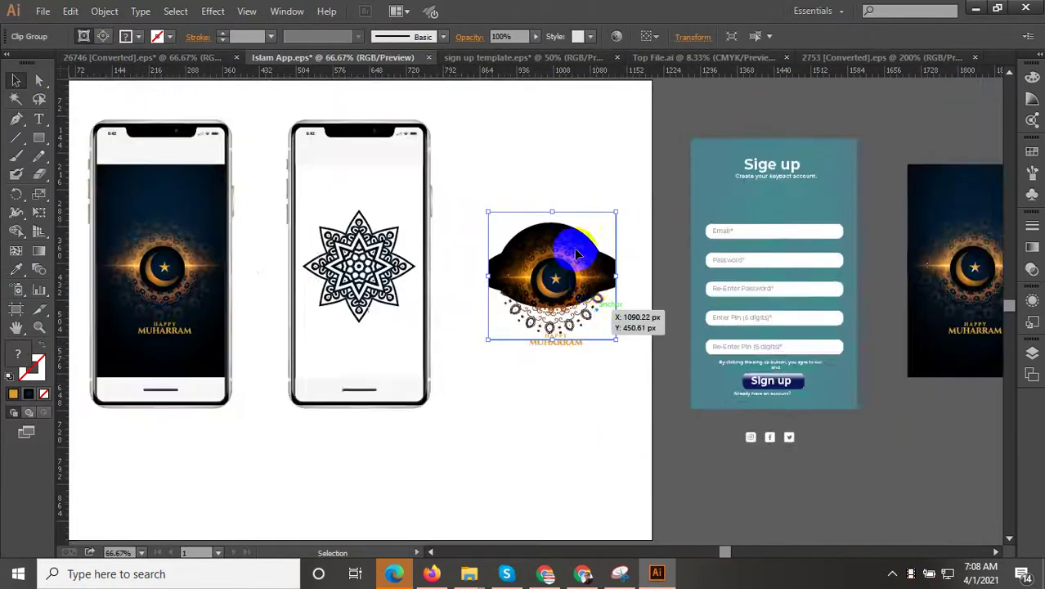
scroll(563, 232, "up", 2)
left_click_drag(566, 257, 603, 134)
Recolour the mandala on the second phone with the gradient sampled from the wallpaper copy's crescent moon
scroll(671, 288, "down", 2)
scroll(621, 340, "up", 3)
scroll(646, 348, "up", 3)
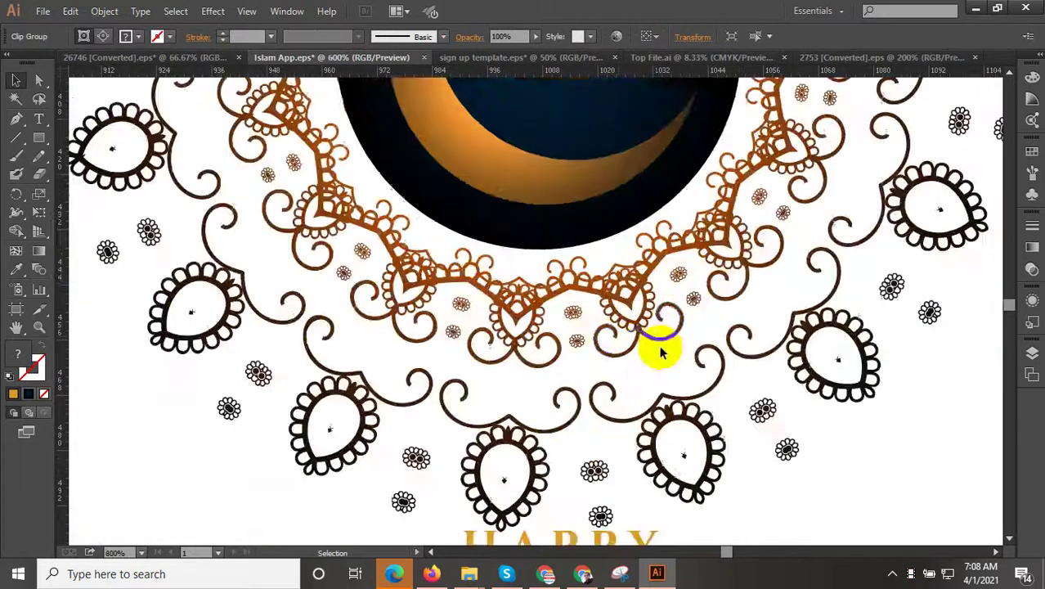
scroll(731, 339, "down", 2)
scroll(760, 343, "down", 1)
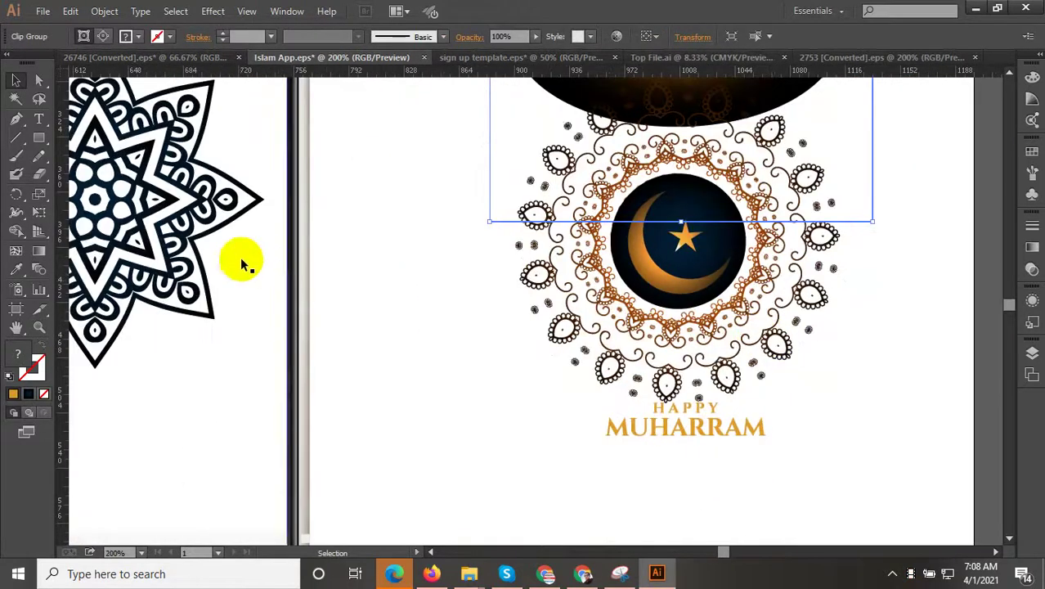
left_click(201, 245)
left_click(16, 231)
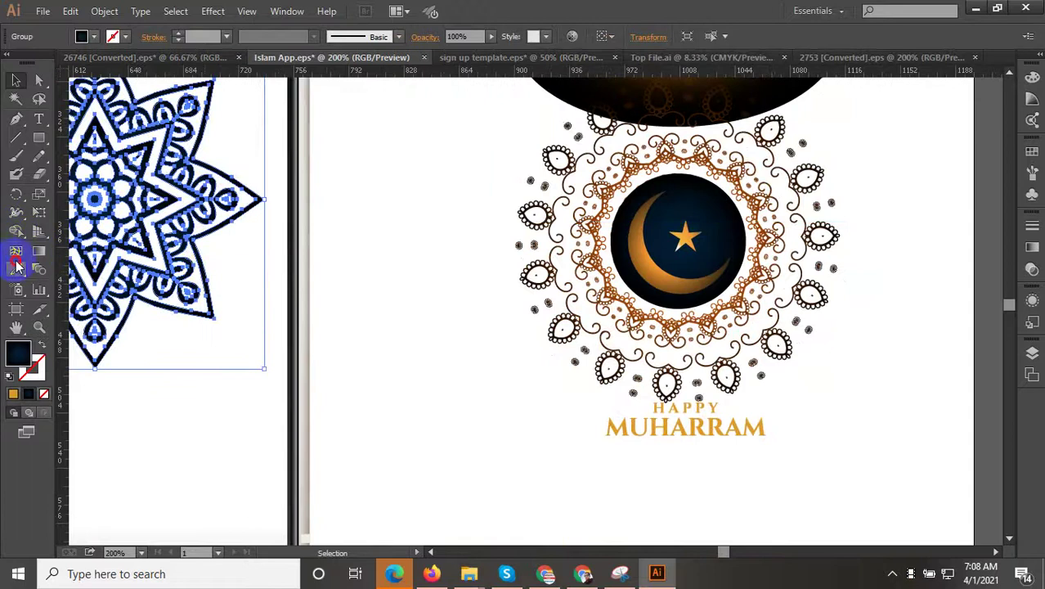
left_click(16, 266)
scroll(618, 257, "up", 2)
left_click(685, 270)
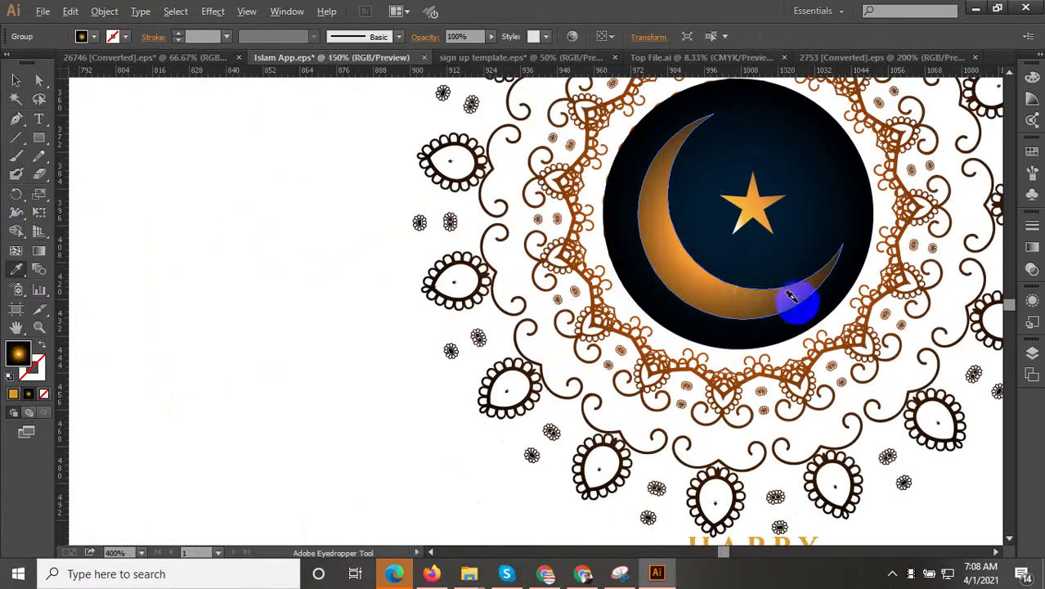
scroll(791, 296, "down", 3)
scroll(331, 241, "up", 4)
scroll(372, 256, "down", 5)
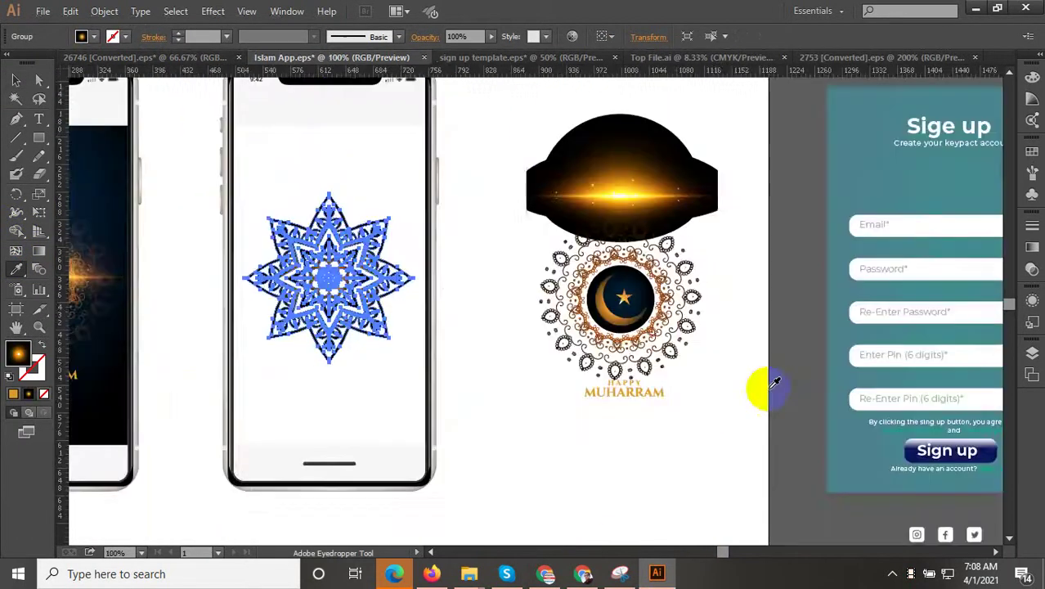
Recolour the mandala with the solid gold sampled from the MUHARRAM lettering and deselect it
left_click(650, 387)
left_click(16, 79)
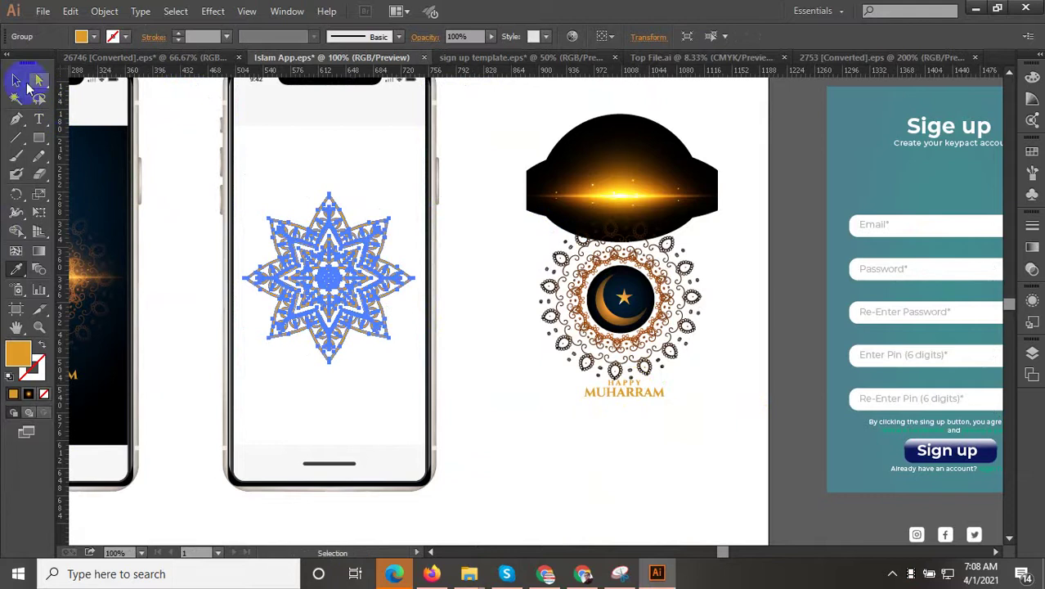
left_click(715, 455)
Move all parts of the wallpaper copy off the artboard to the empty area beside the first phone
scroll(681, 443, "down", 2)
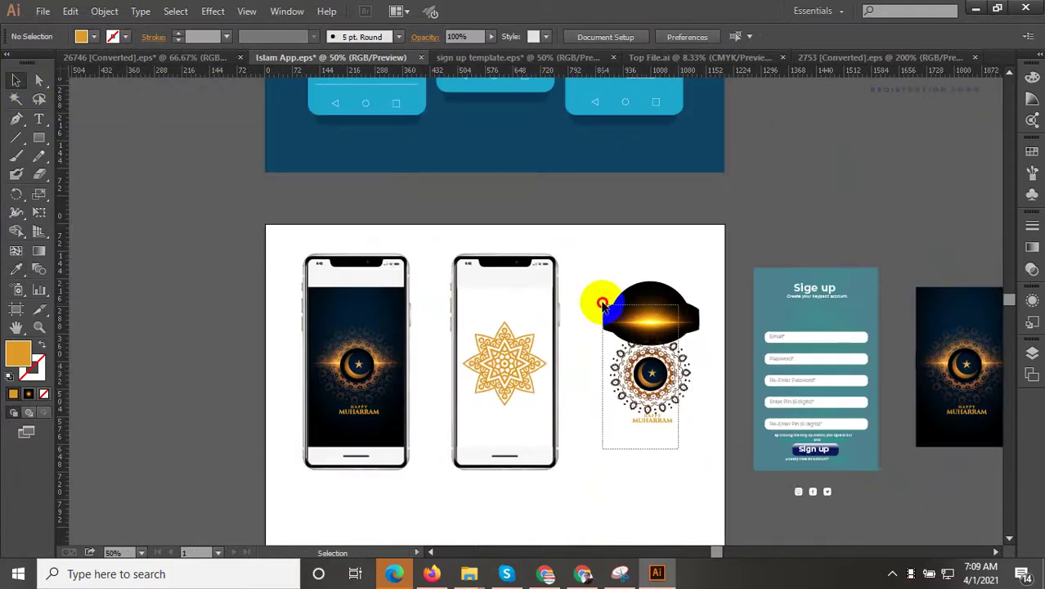
left_click(649, 301)
left_click_drag(646, 313, 187, 313)
left_click(235, 288)
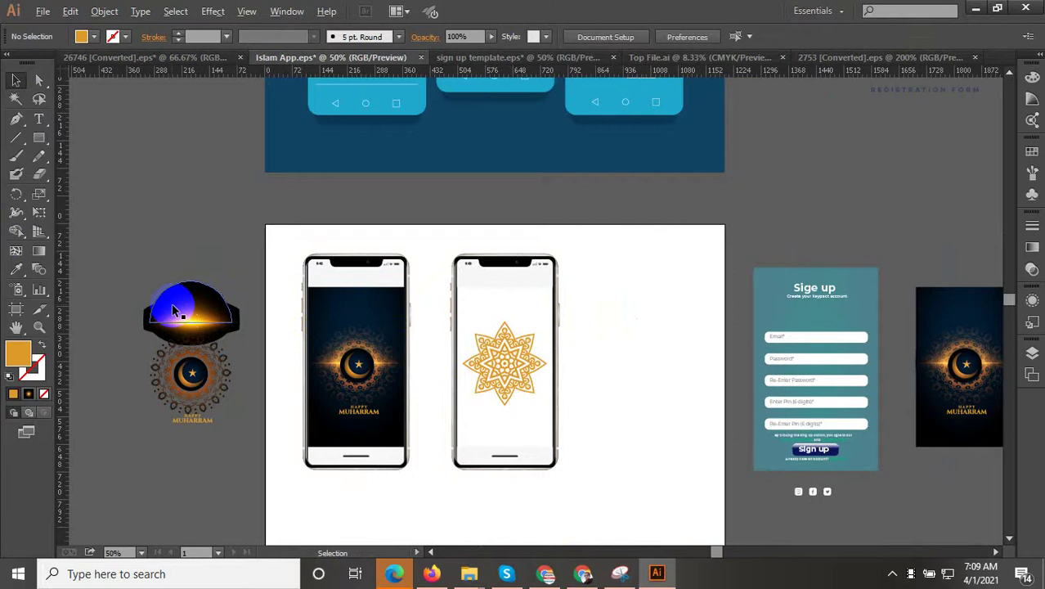
Move the glow clipping group further up so it clears the circular moon ornament
scroll(174, 310, "up", 3)
left_click(214, 344)
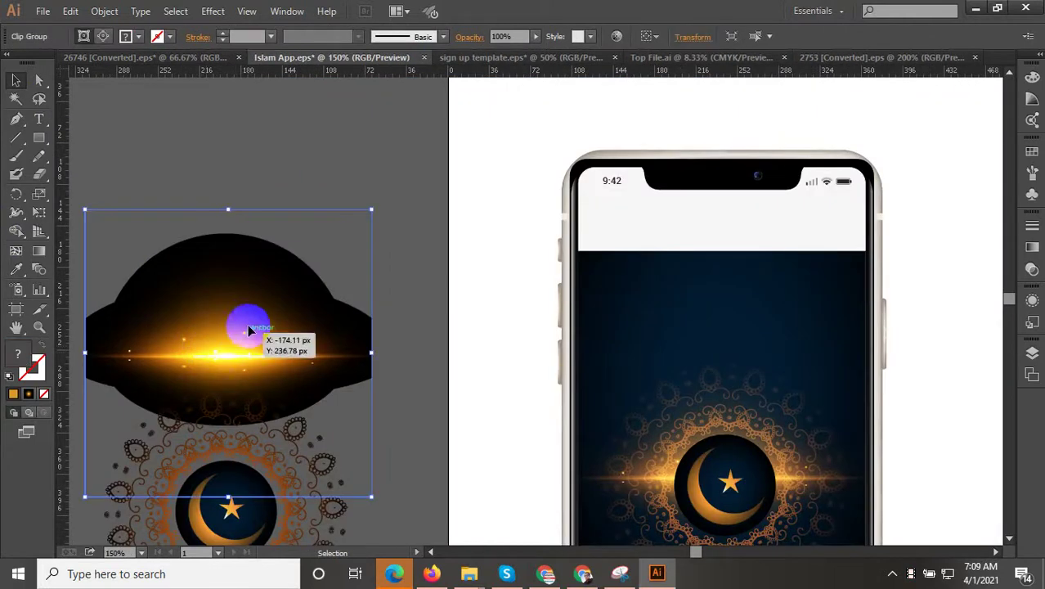
left_click_drag(249, 329, 246, 227)
right_click(246, 228)
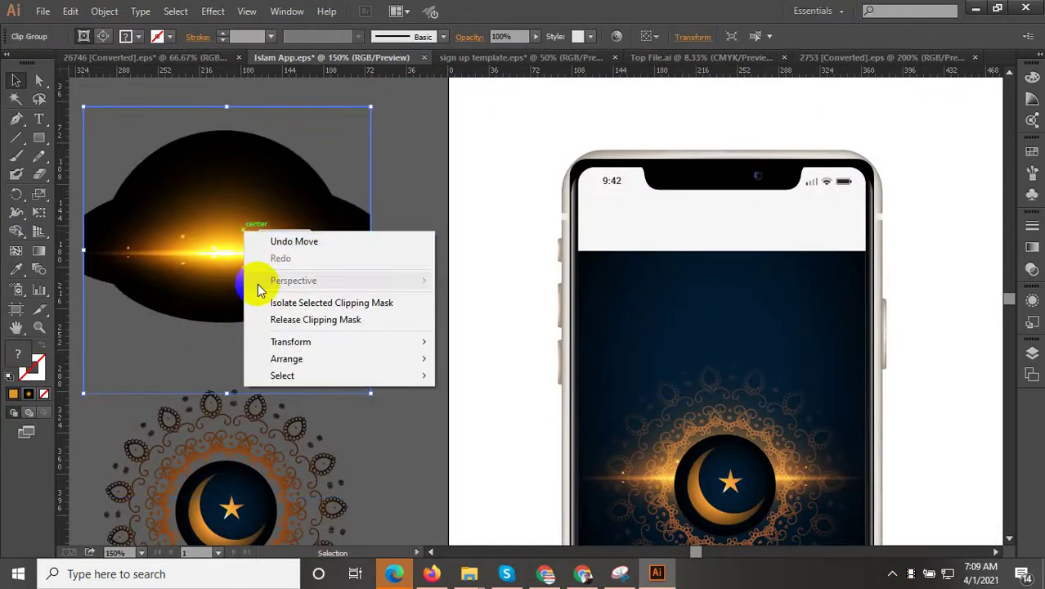
left_click(205, 303)
Shift the glow artwork within its isolated clipping group and isolate the nested glow group
double_click(210, 248)
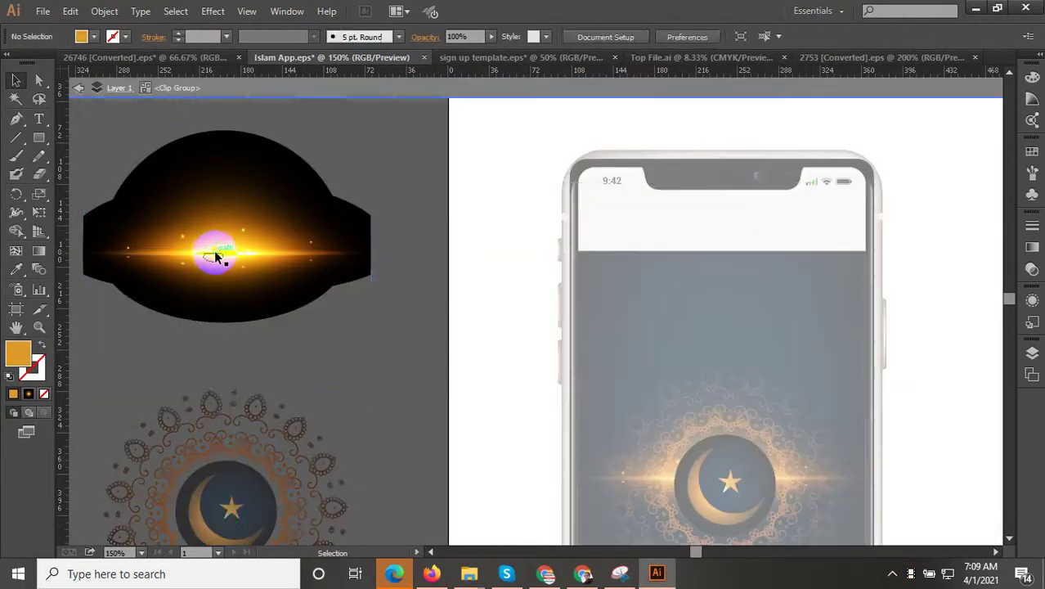
mouse_move(215, 256)
left_mouse_down()
mouse_move(318, 384)
mouse_move(268, 301)
mouse_move(205, 244)
left_mouse_up()
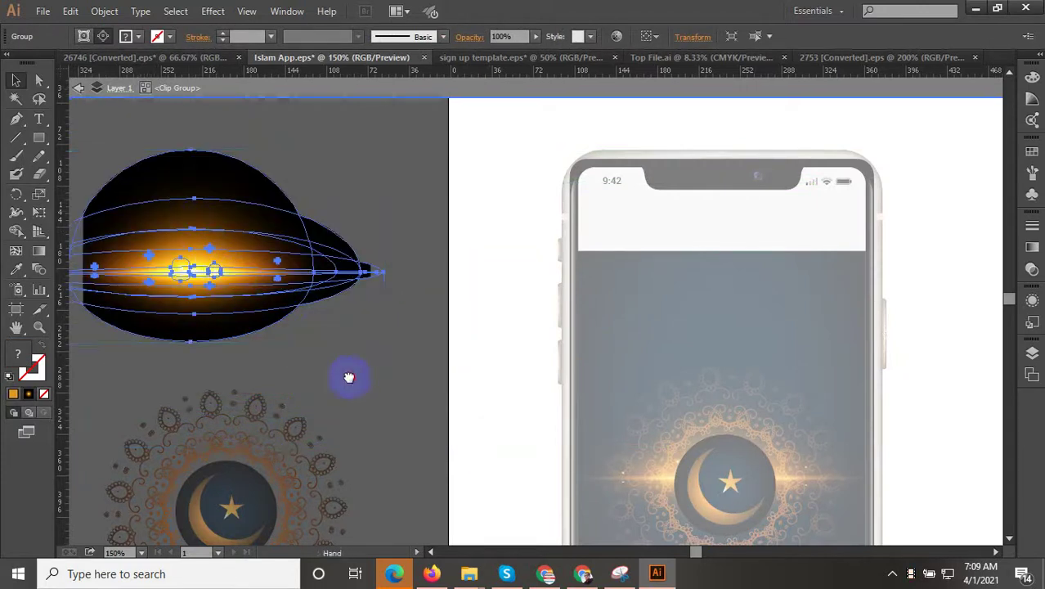
left_click_drag(347, 375, 499, 415)
double_click(365, 309)
scroll(365, 303, "up", 2)
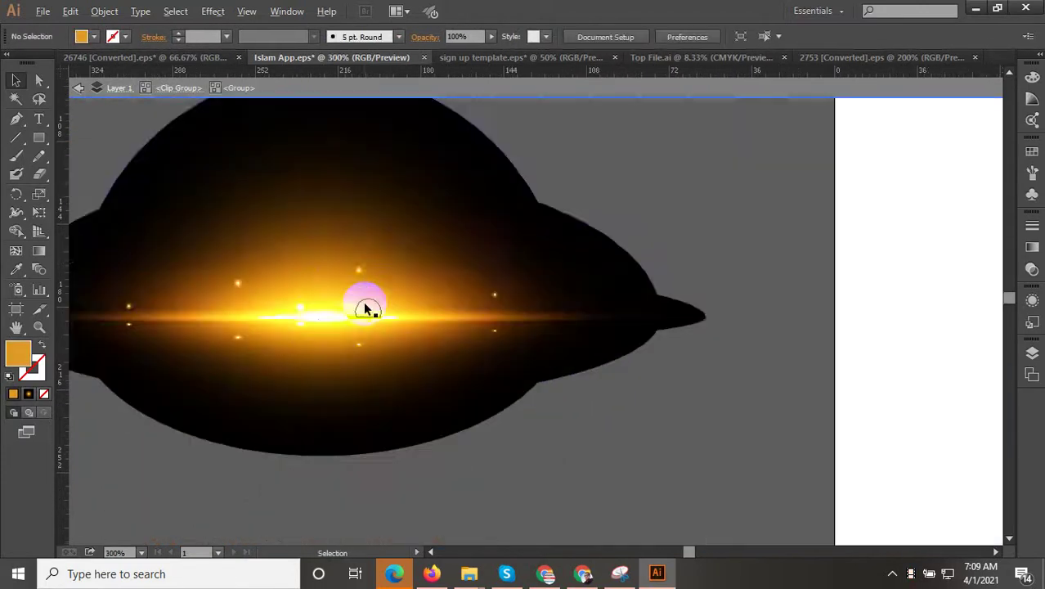
Move the upper half of the glow up, leaving a gap above its lower half, and deselect it
left_click(362, 315)
scroll(373, 326, "down", 1)
left_click_drag(353, 201, 352, 156)
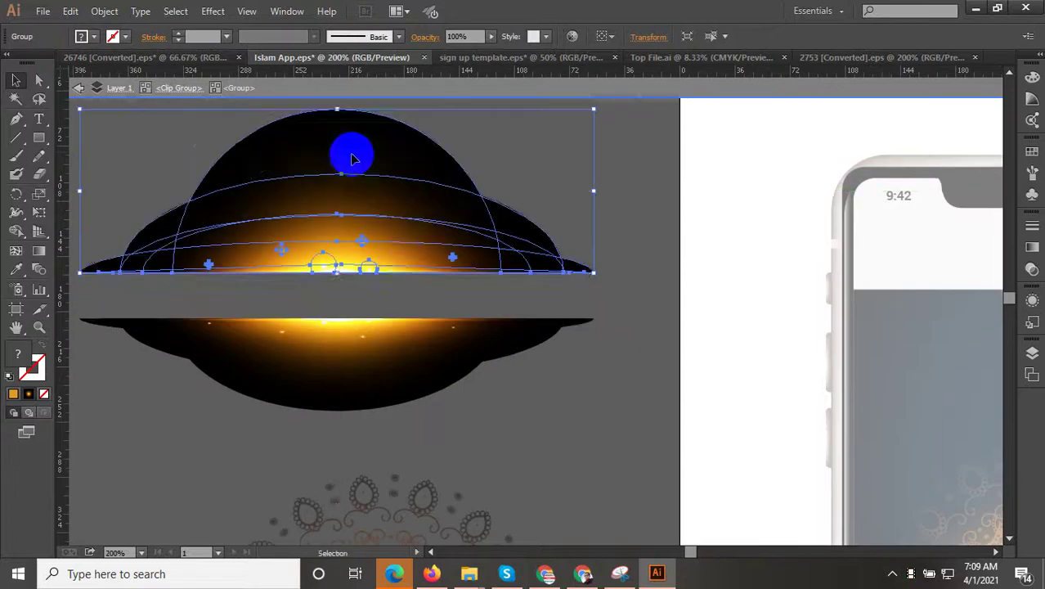
left_click_drag(411, 266, 433, 338)
left_click(488, 389)
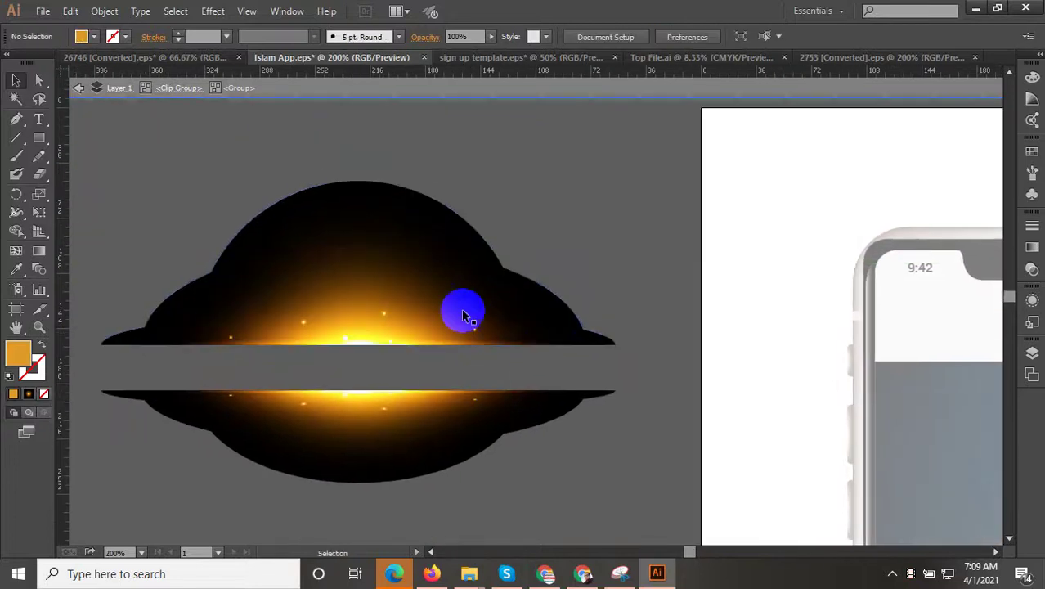
left_click_drag(427, 243, 345, 210)
key("a")
key("ctrl+z")
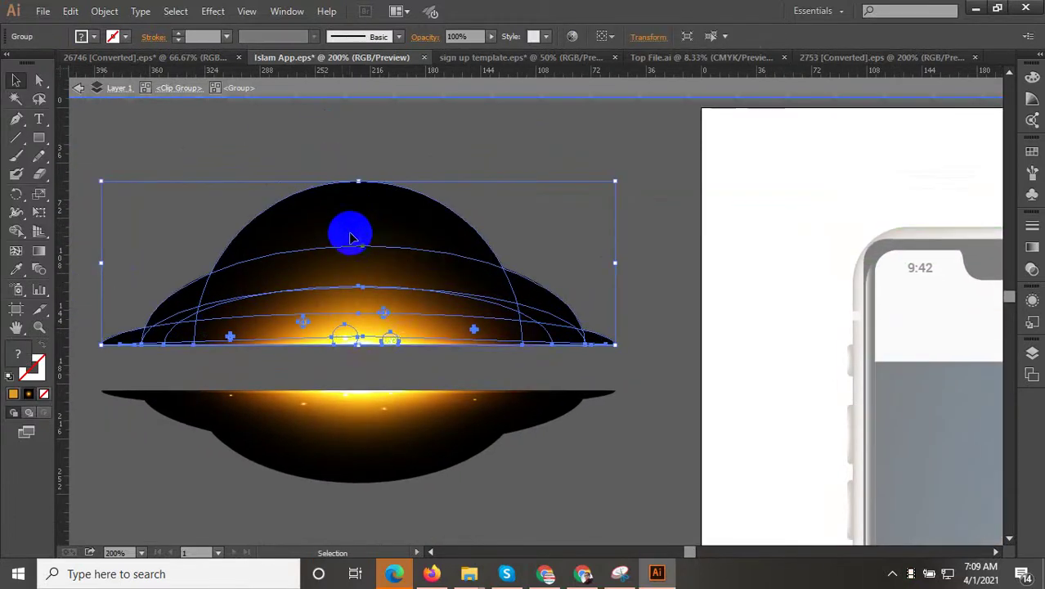
Ungroup the upper half of the glow and pull its dome-shaped layer up, away from the flatter layers
right_click(350, 232)
left_click(394, 338)
left_click(481, 367)
left_click_drag(484, 327, 396, 191)
right_click(356, 194)
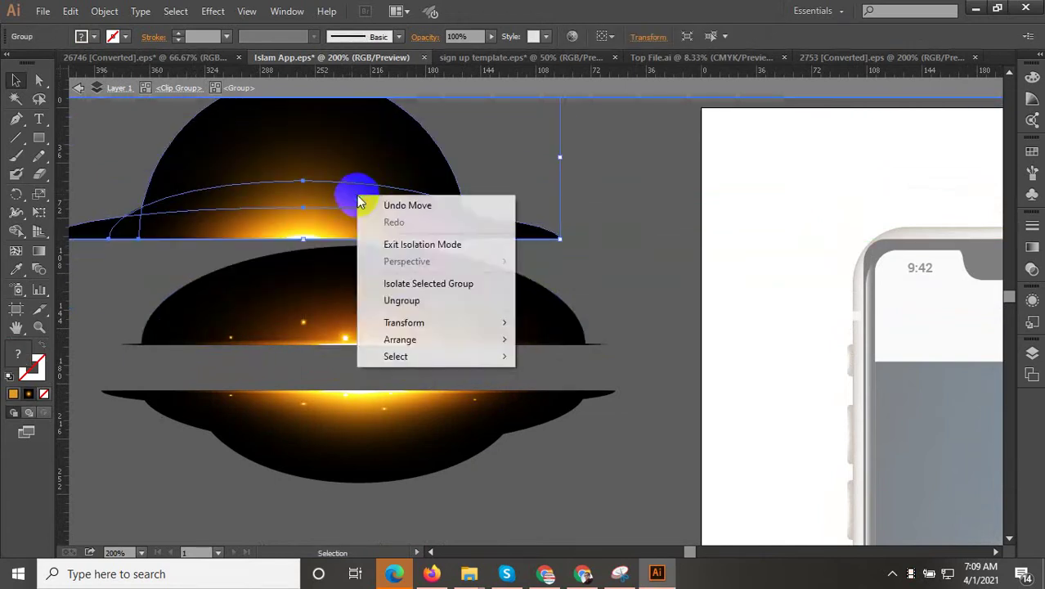
left_click(401, 300)
left_click(604, 273)
left_click_drag(358, 161, 339, 136)
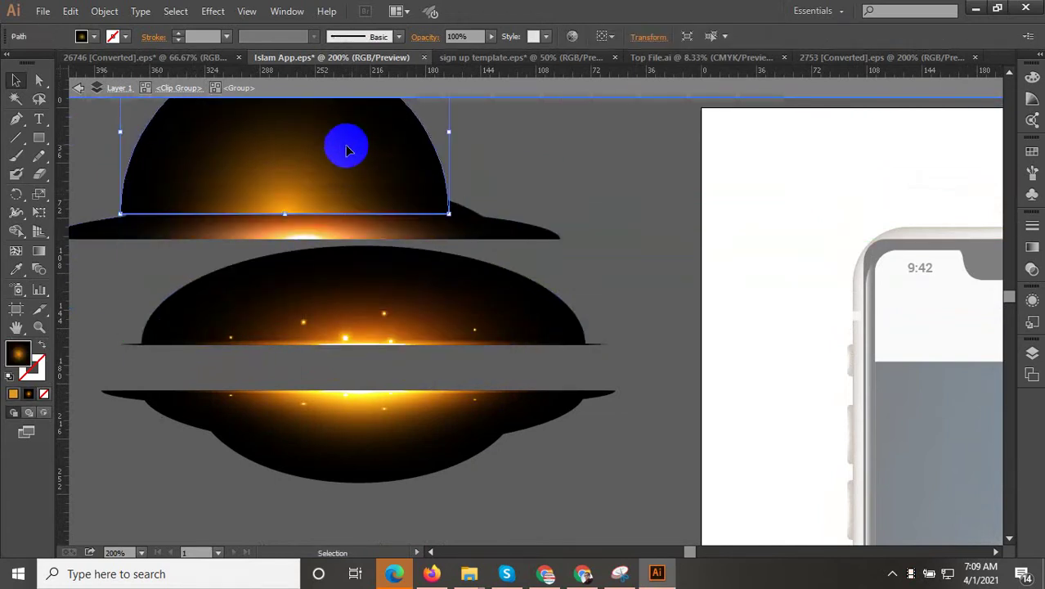
left_click_drag(463, 263, 424, 196)
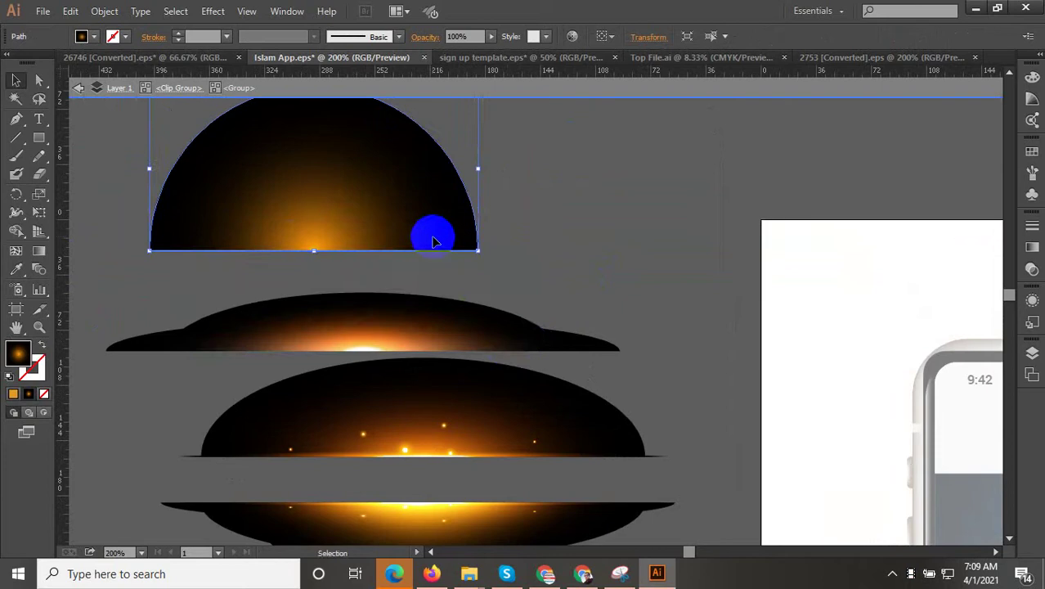
Try to spread the remaining glow layers apart and away from the small sparkles, then undo the last moves
left_click_drag(419, 306, 463, 318)
left_click_drag(452, 424, 496, 363)
left_click_drag(512, 497, 497, 463)
key("ctrl+z")
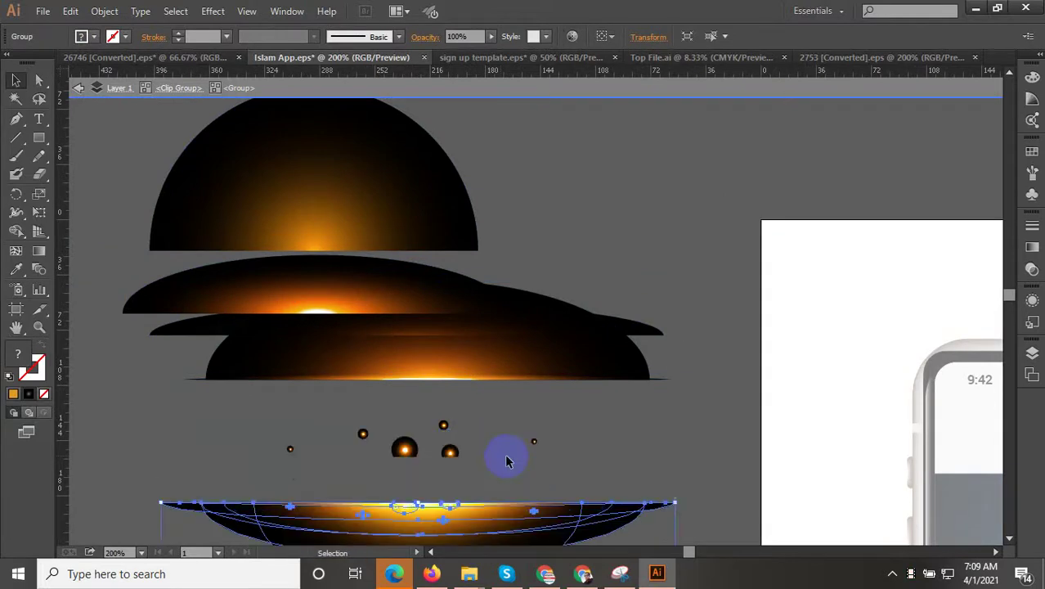
key("ctrl+z")
Exit isolation mode and delete the entire glow clipping group beside the artboard
scroll(491, 429, "down", 1)
scroll(490, 429, "right", 3)
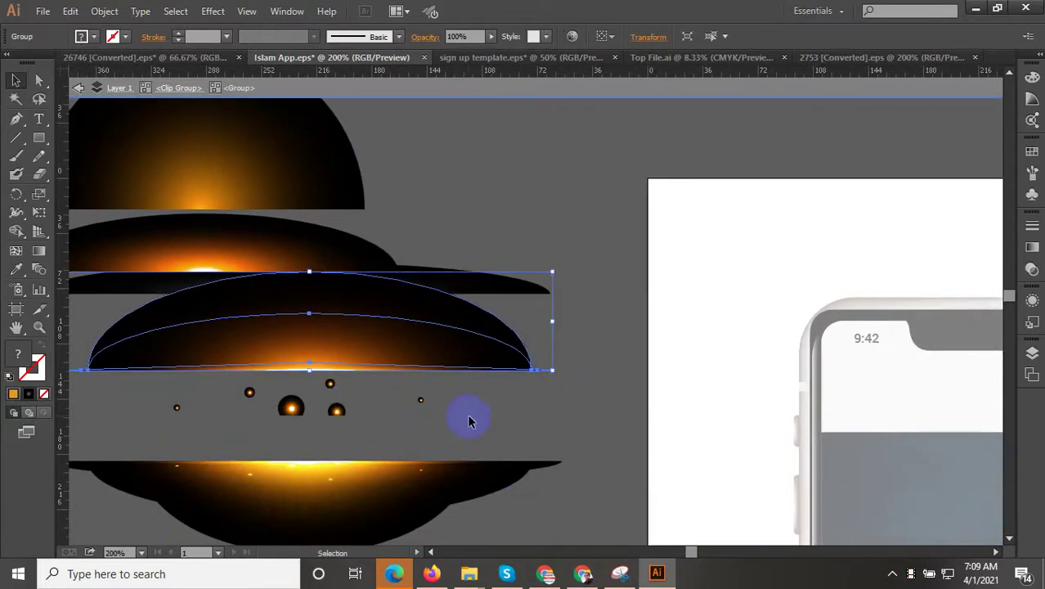
scroll(422, 432, "down", 3)
double_click(473, 478)
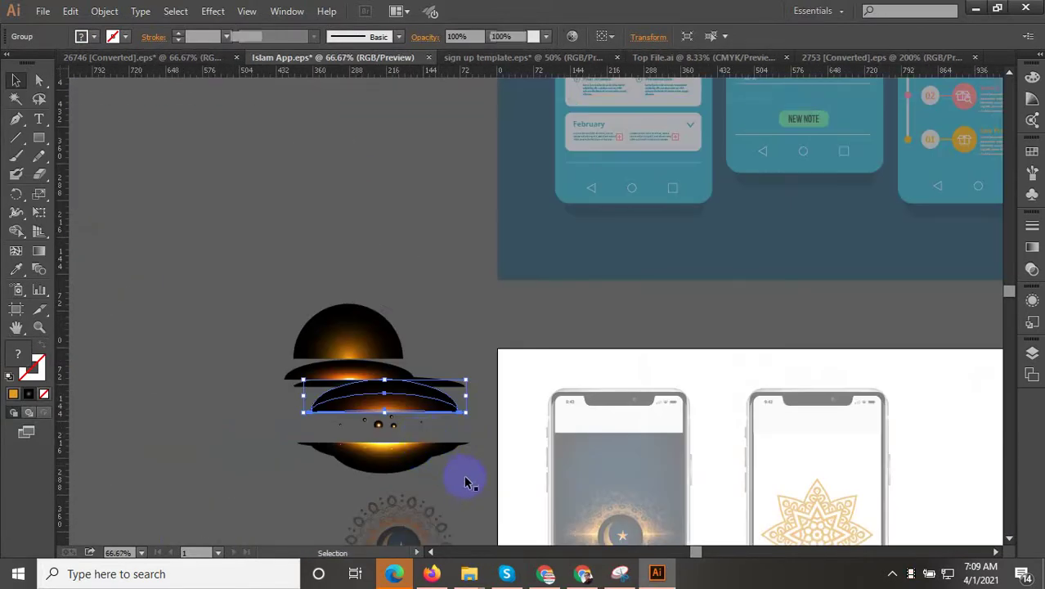
left_click_drag(474, 481, 279, 317)
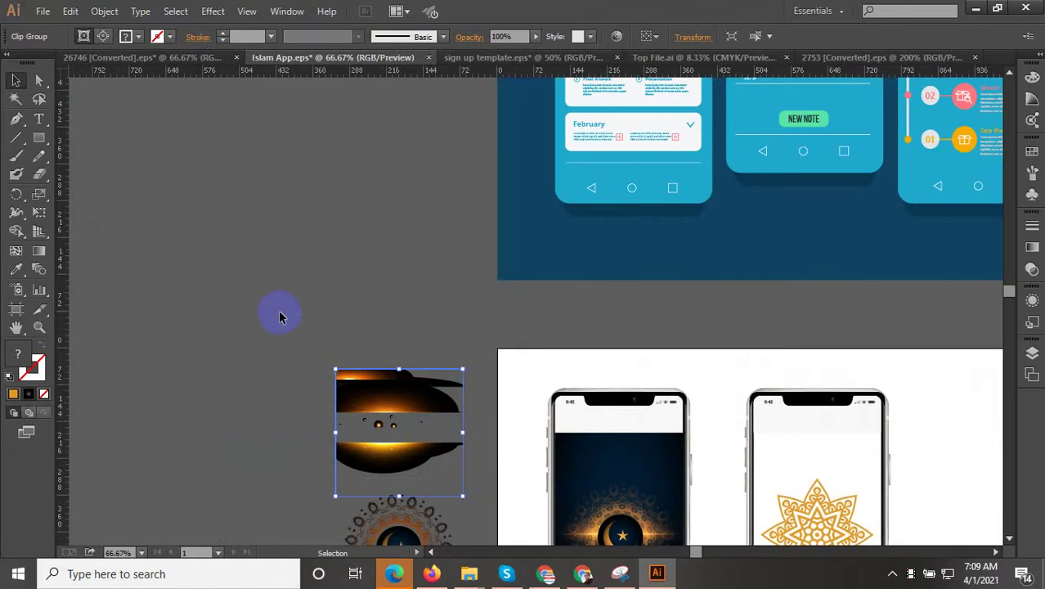
key("Delete")
Isolate the moon ornament beside the artboard and copy its gold crescent and star
scroll(356, 337, "down", 2)
left_click_drag(372, 342, 327, 298)
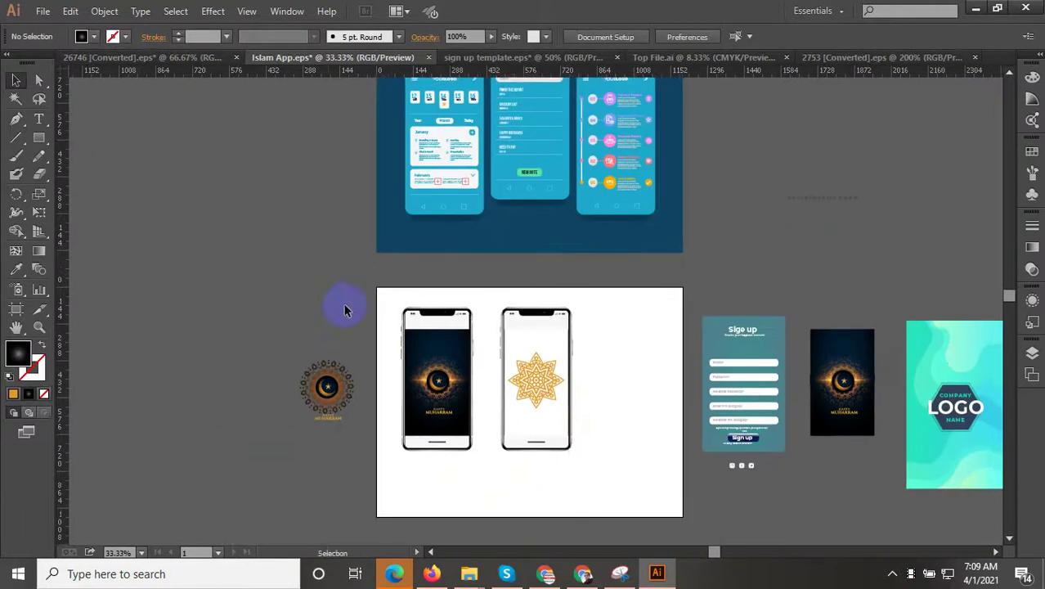
scroll(519, 375, "up", 2)
left_click_drag(448, 440, 589, 410)
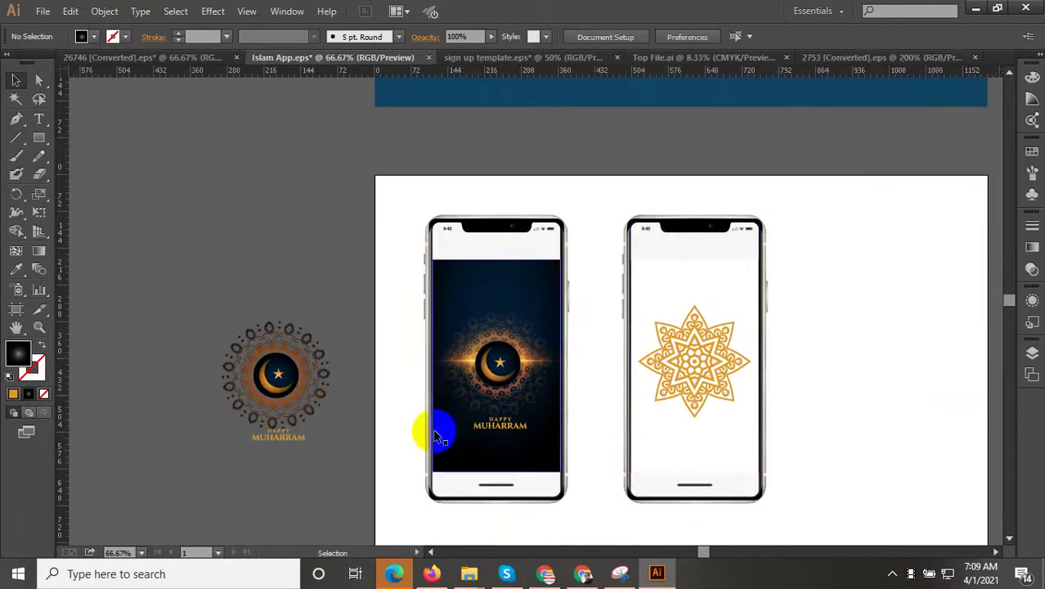
scroll(280, 373, "up", 2)
left_click(273, 386)
double_click(245, 375)
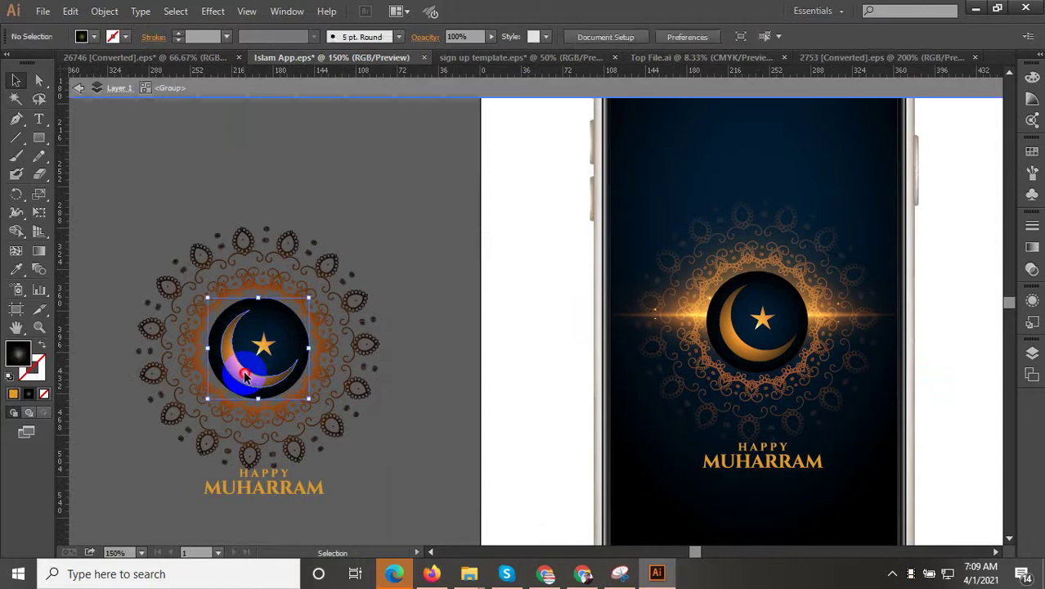
double_click(445, 467)
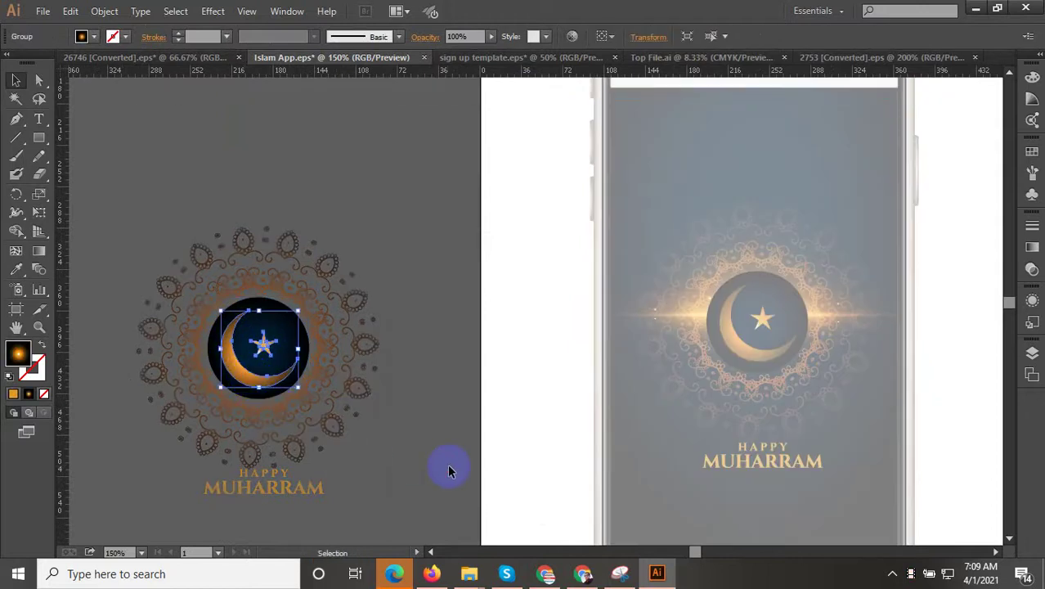
Paste the crescent and star and place them on the empty artboard area beside the second phone
left_click_drag(439, 463, 164, 446)
left_click_drag(684, 412, 325, 446)
key("ctrl+v")
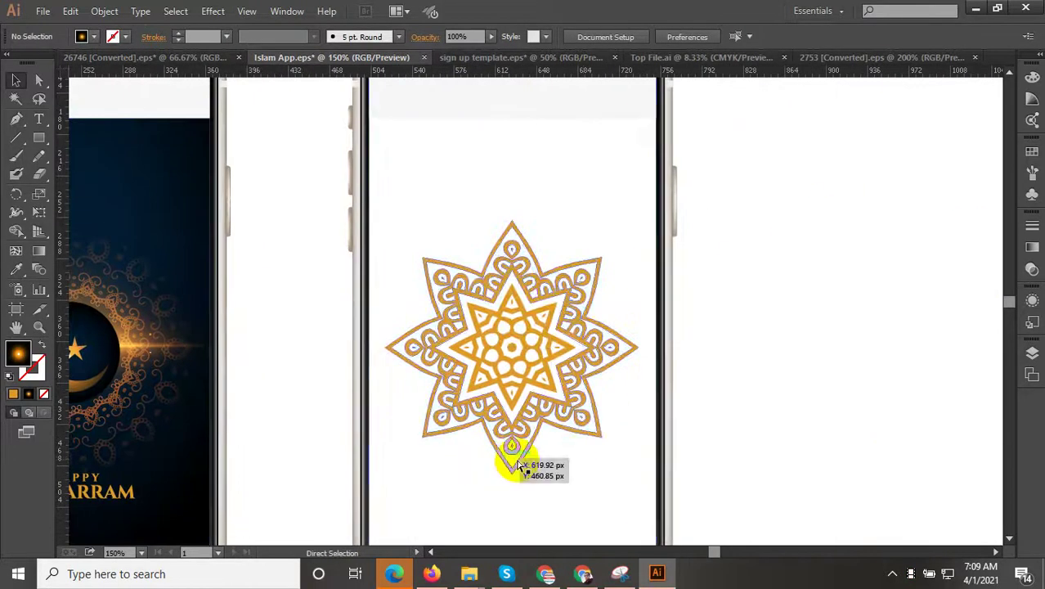
scroll(536, 346, "up", 2)
left_click_drag(537, 346, 946, 343)
left_click_drag(821, 369, 637, 378)
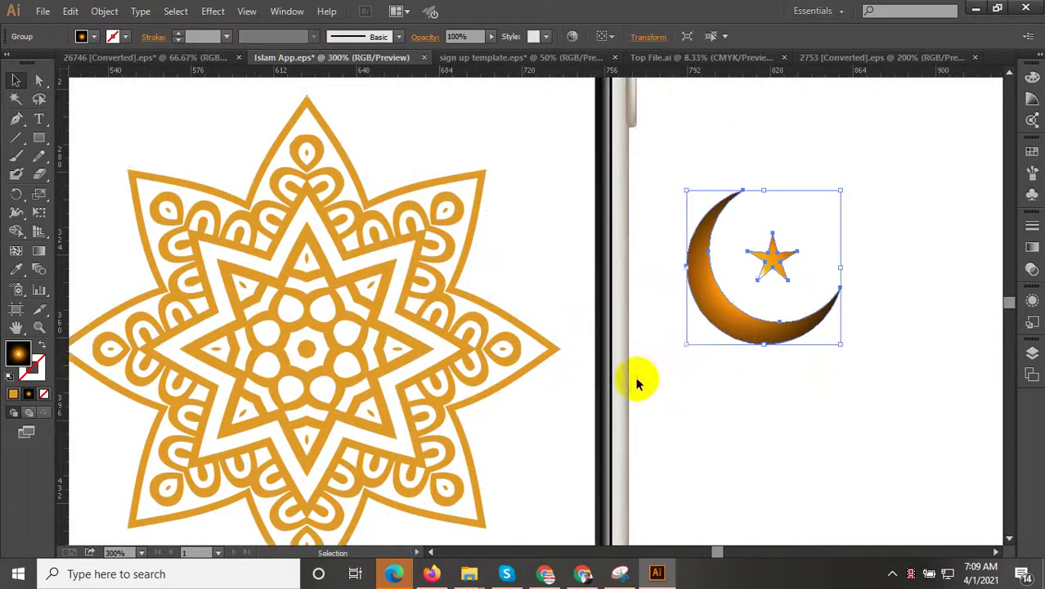
Apply the crescent's gold gradient to the mandala with the Eyedropper and delete the pasted crescent and star
left_click(441, 370)
scroll(458, 422, "down", 1)
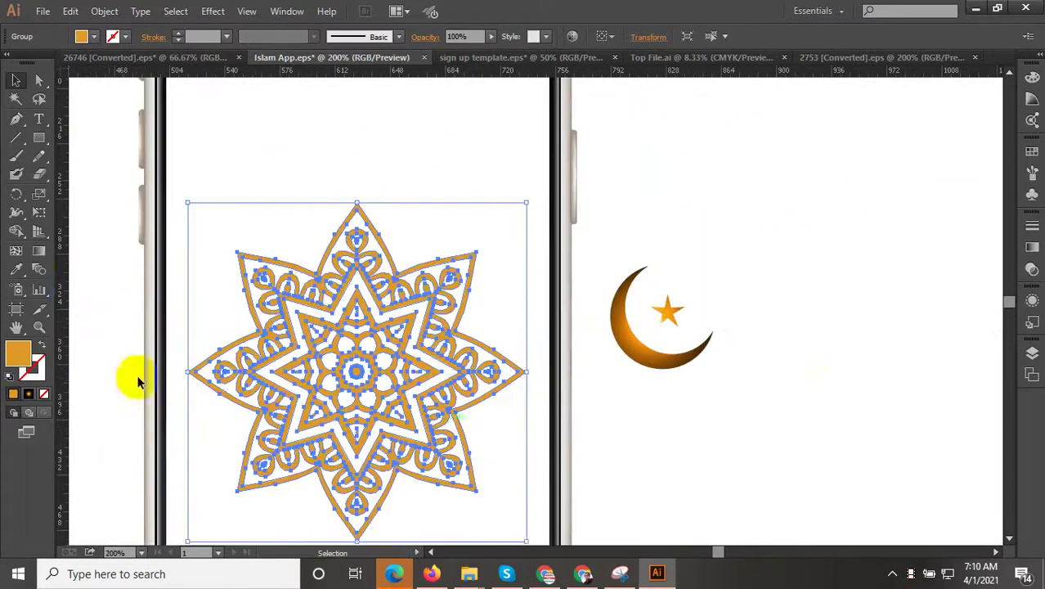
left_click(16, 270)
left_click(634, 327)
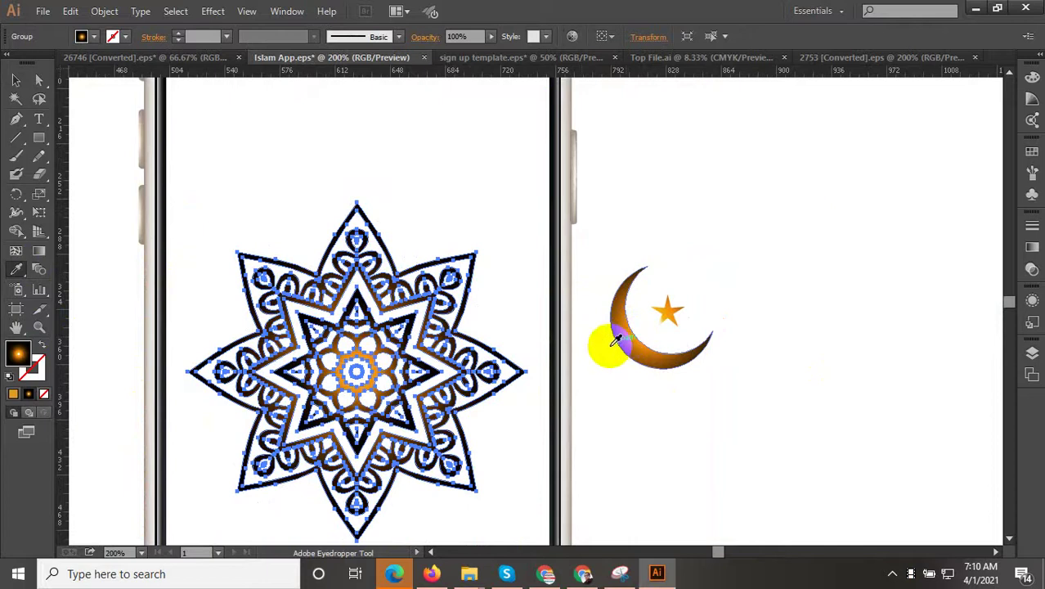
left_click(282, 366)
key("v")
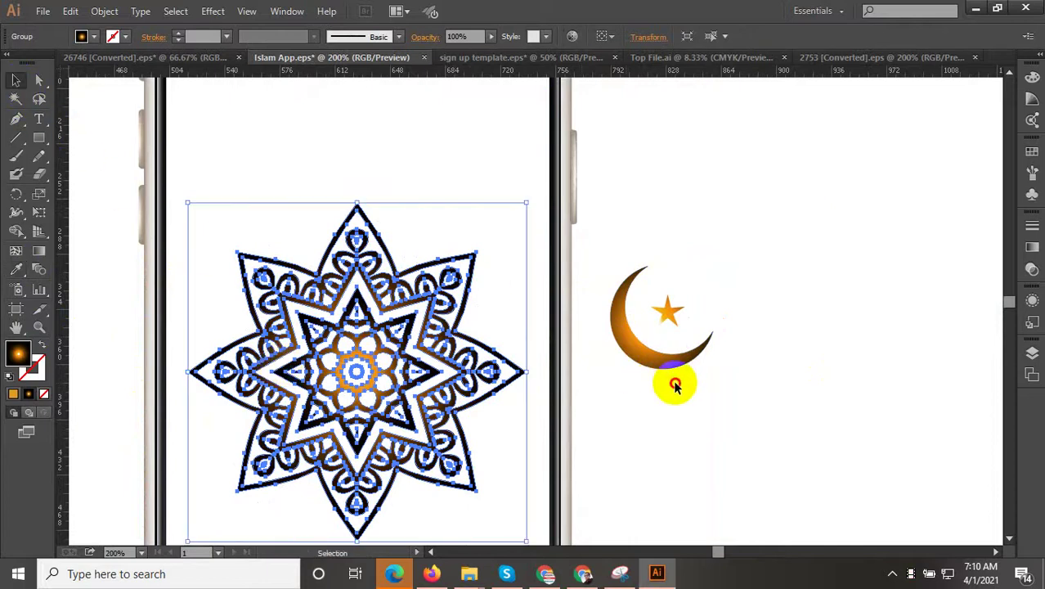
left_click(634, 338)
key("Delete")
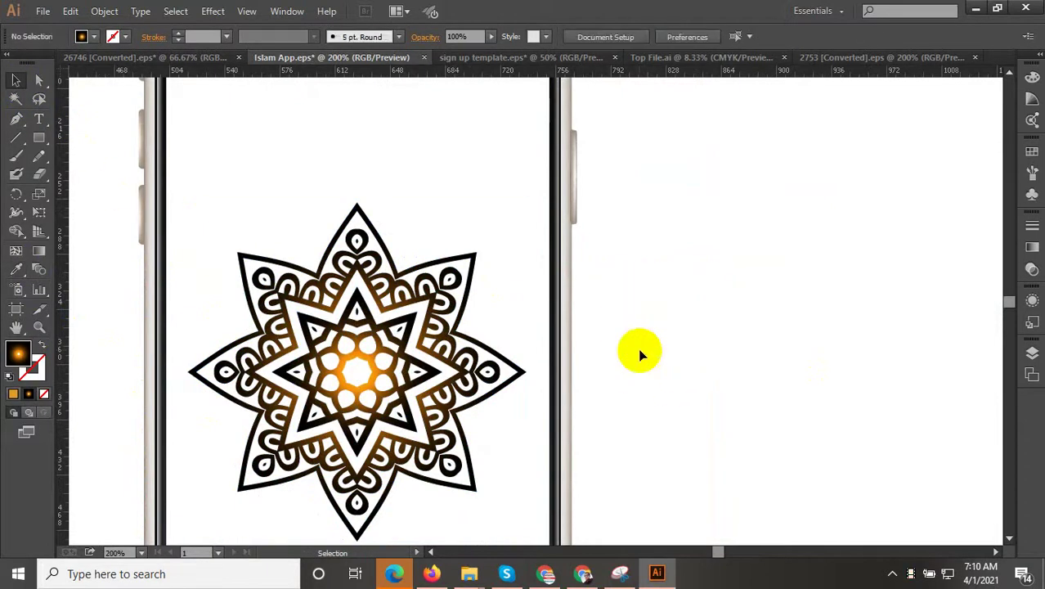
Set the midpoint between the orange and black stops of the mandala's radial gradient to 87%, then deselect the mandala
scroll(577, 348, "down", 4)
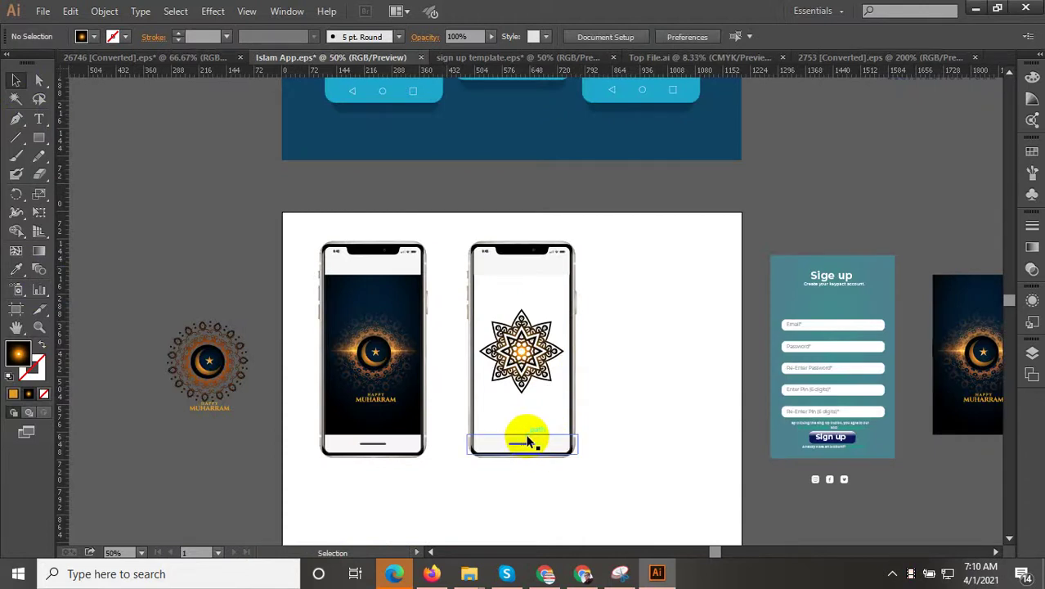
scroll(517, 413, "up", 3)
left_click(523, 379)
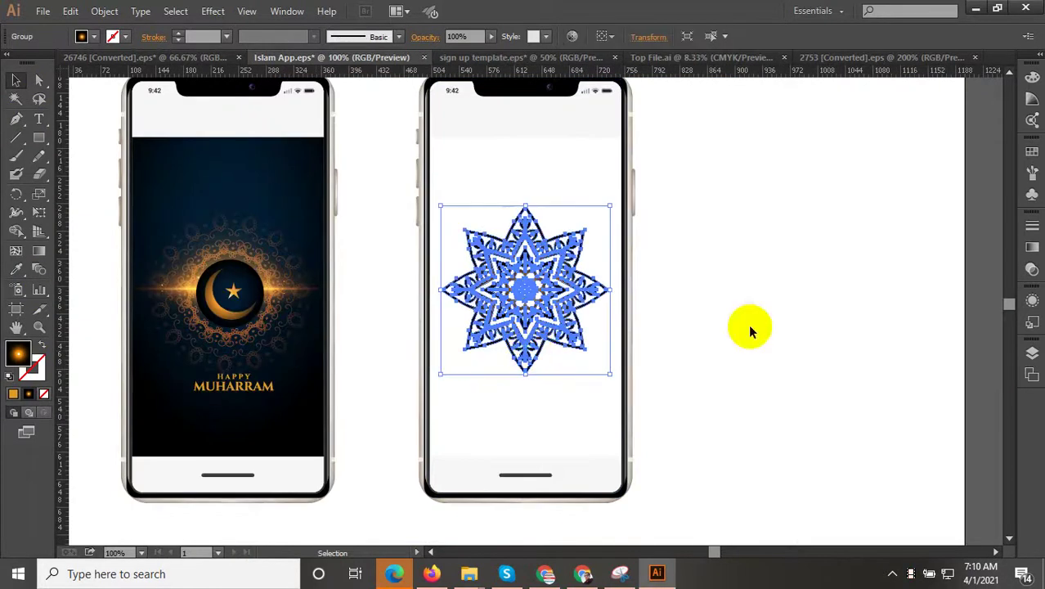
left_click(1032, 248)
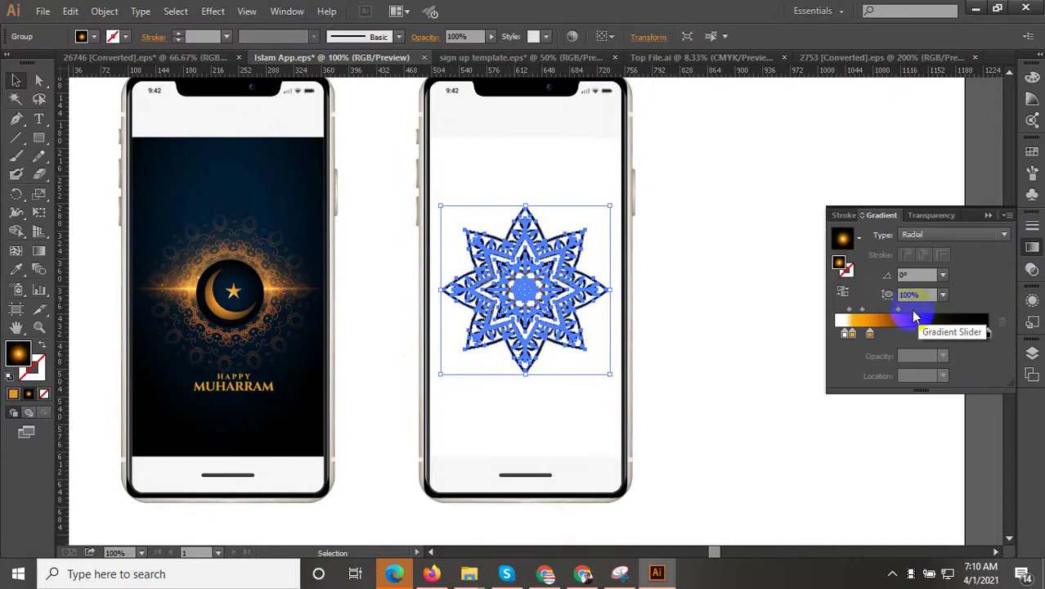
scroll(567, 286, "up", 2)
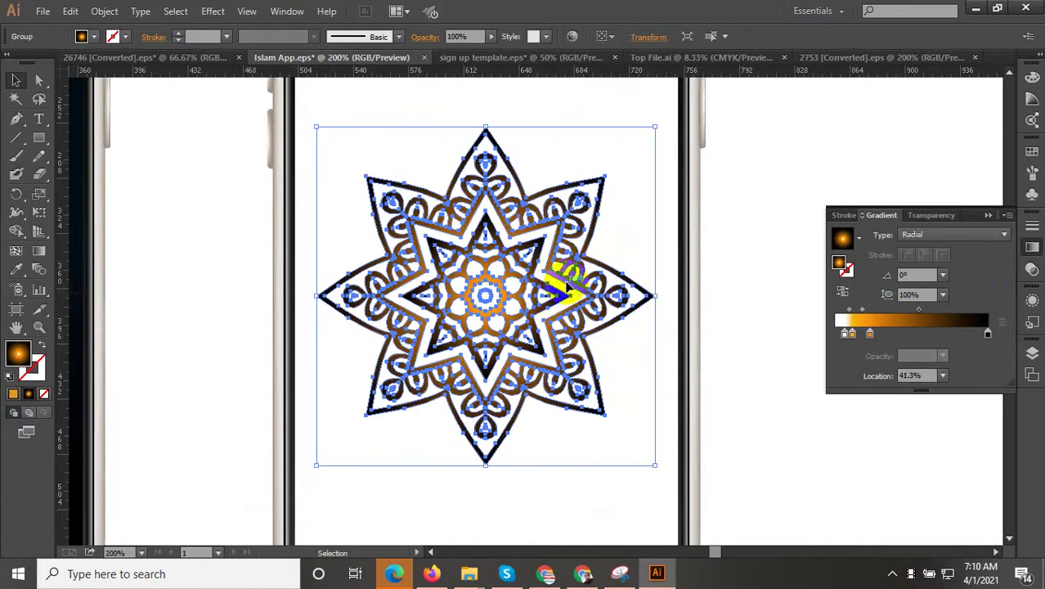
left_click_drag(917, 314, 964, 314)
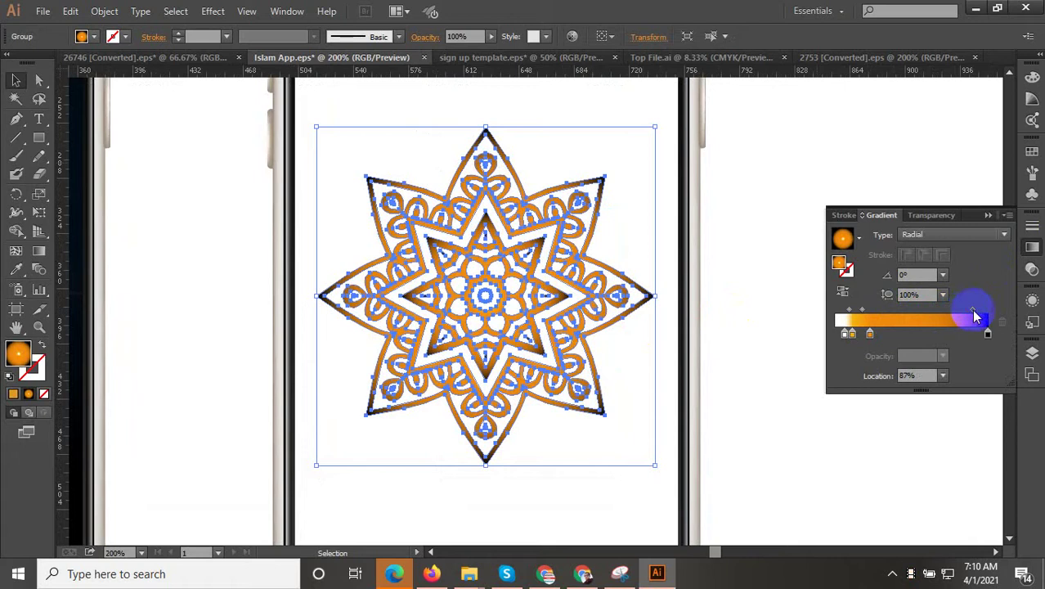
scroll(541, 381, "down", 6, "alt")
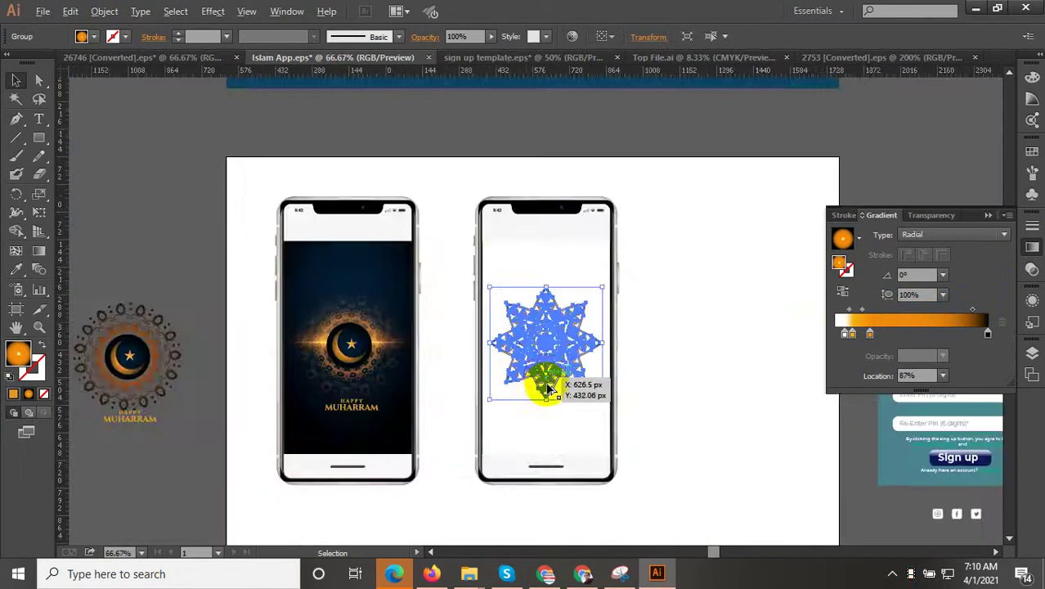
left_click(665, 288)
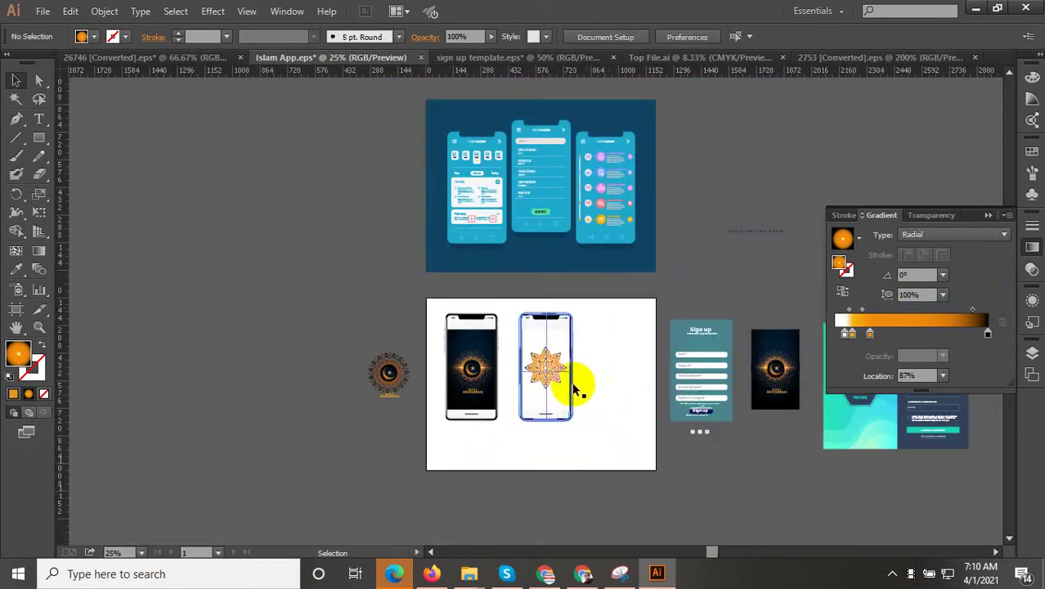
Move the teal background rectangle of the sign-up form up to the empty area above the form
scroll(578, 385, "up", 3, "alt")
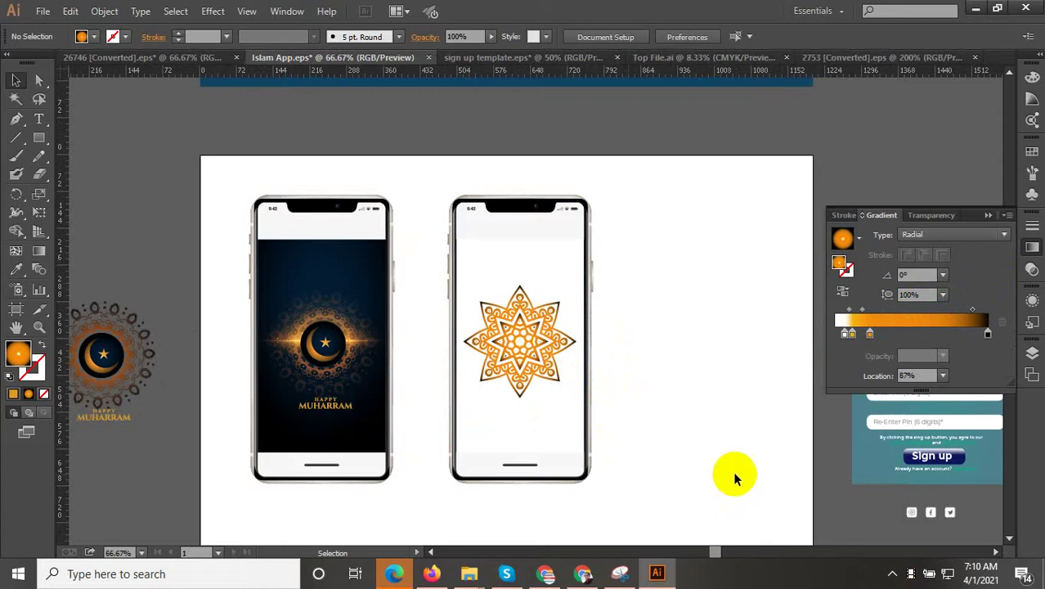
scroll(470, 391, "down", 1, "alt")
scroll(648, 495, "right", 3)
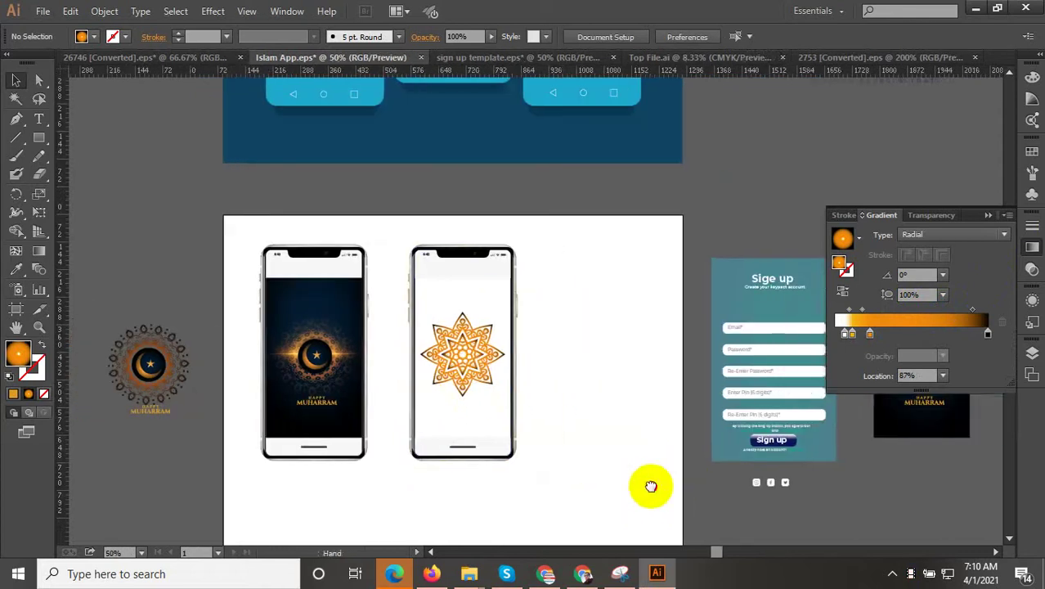
left_click(724, 315)
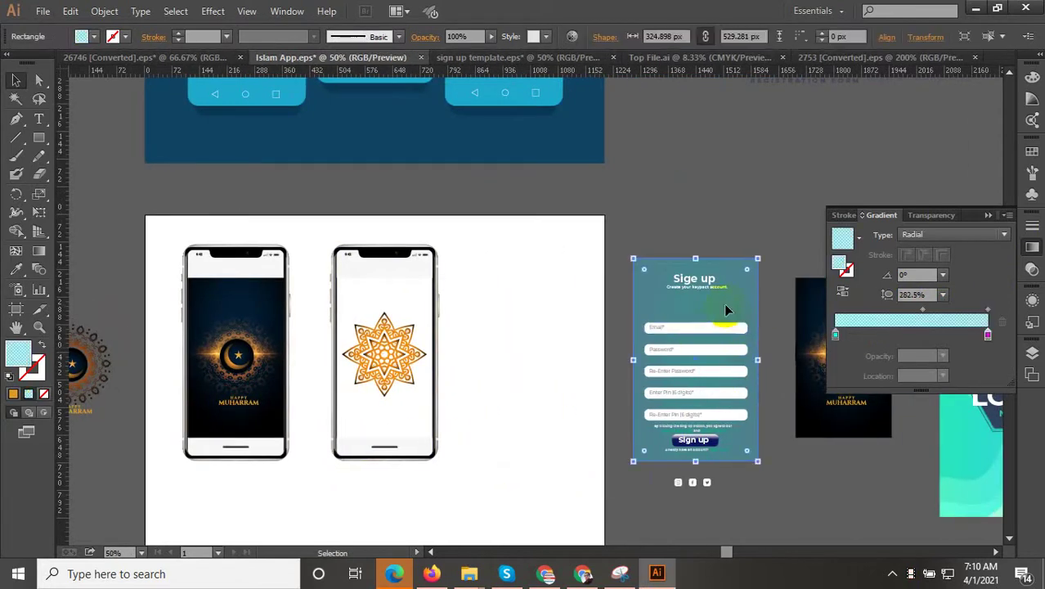
left_click_drag(724, 309, 792, 88)
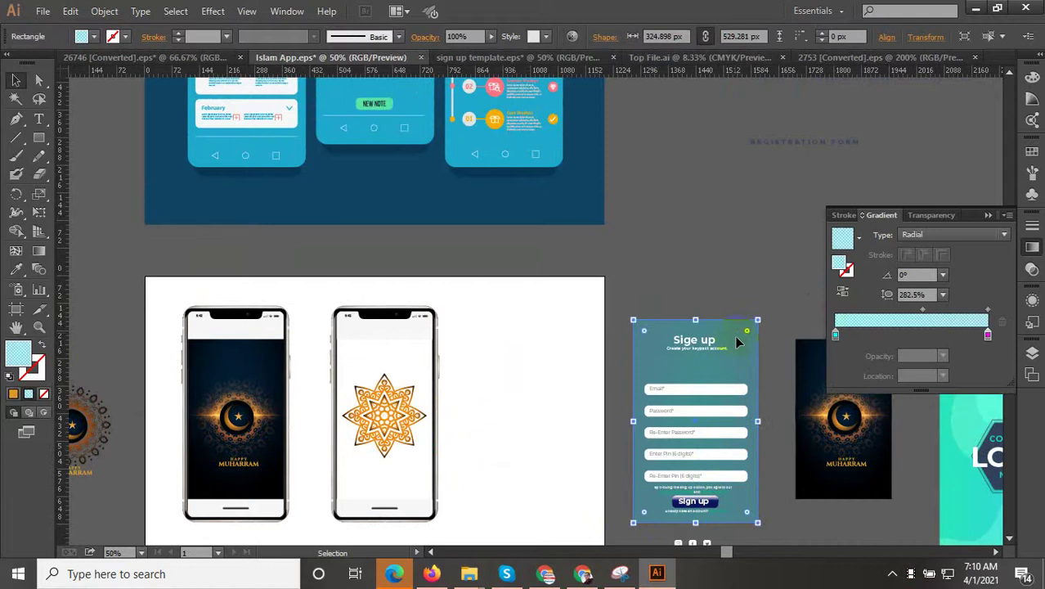
scroll(668, 365, "down", 1)
left_click_drag(671, 366, 703, 208)
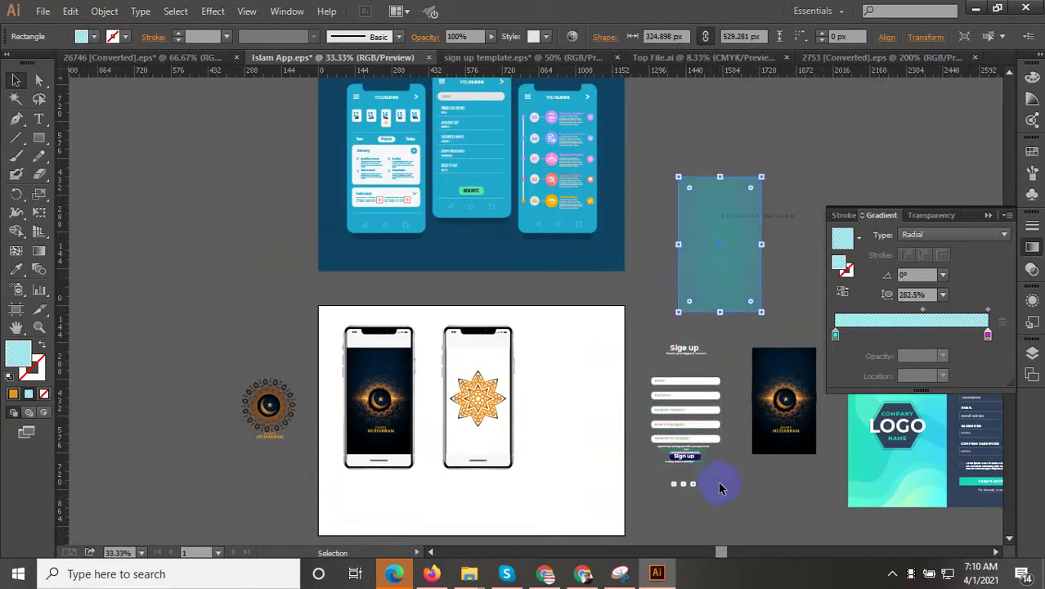
Group the sign-up form's title, fields, button and social icons, and move the group onto the second phone
left_click_drag(652, 338, 721, 484)
right_click(674, 352)
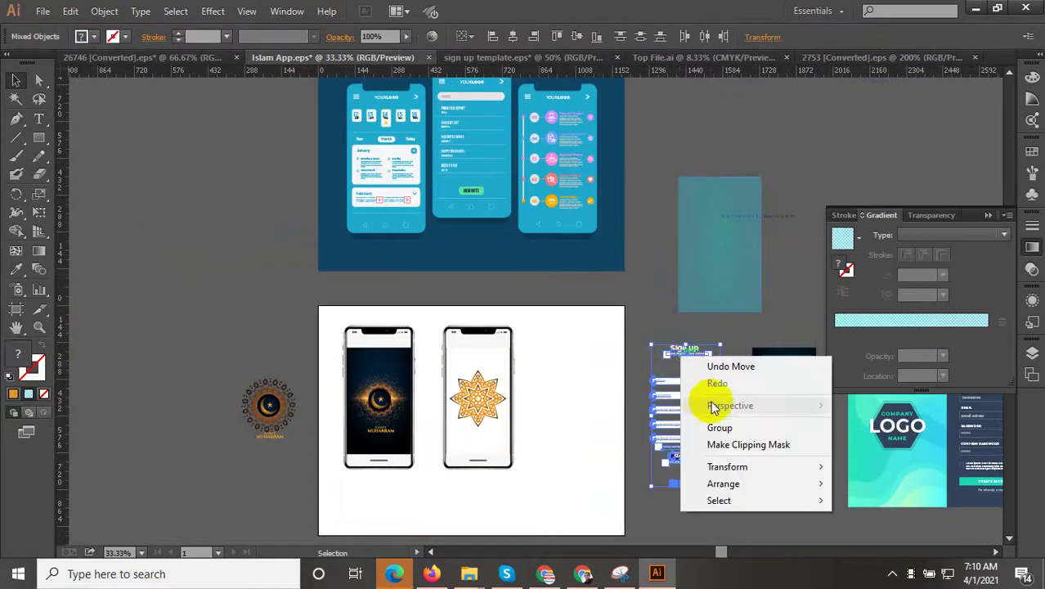
left_click(717, 427)
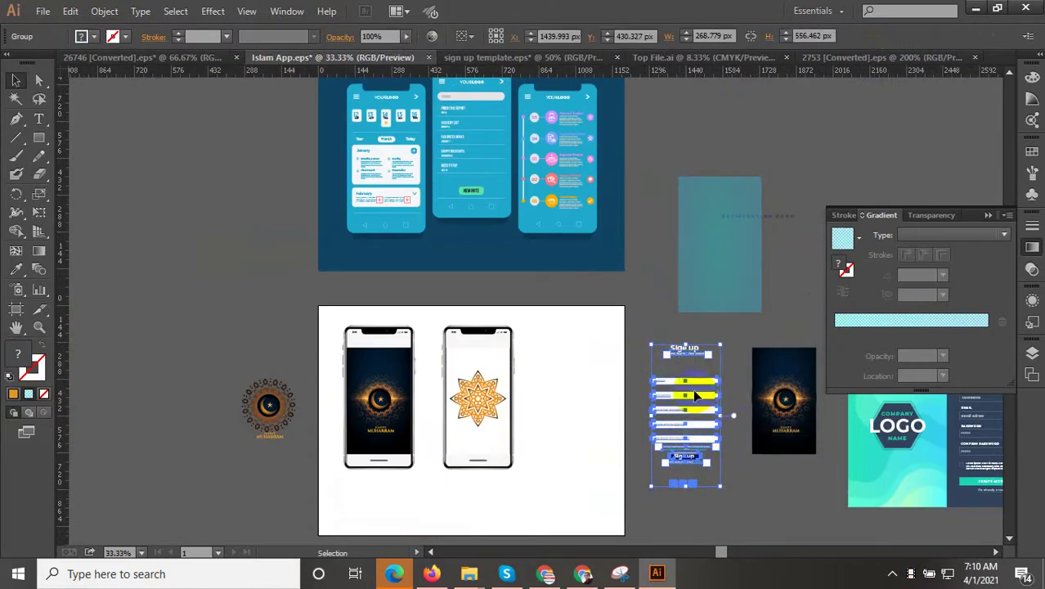
left_click_drag(695, 396, 486, 335)
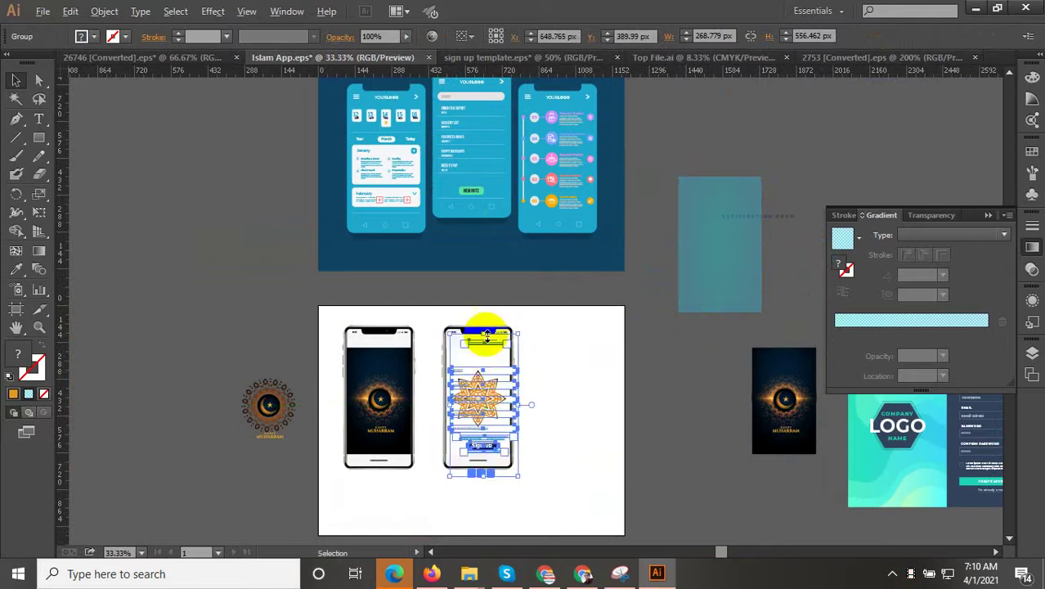
Scale the sign-up form group down to about 192 × 397 px and position it within the second phone's screen
scroll(487, 336, "up", 2)
left_click_drag(549, 334, 531, 362)
left_click_drag(607, 387, 566, 288)
left_click_drag(454, 293, 445, 295)
Move the resized sign-up form group horizontally by about 720 px, off the artboard, and deselect it
scroll(417, 331, "down", 2)
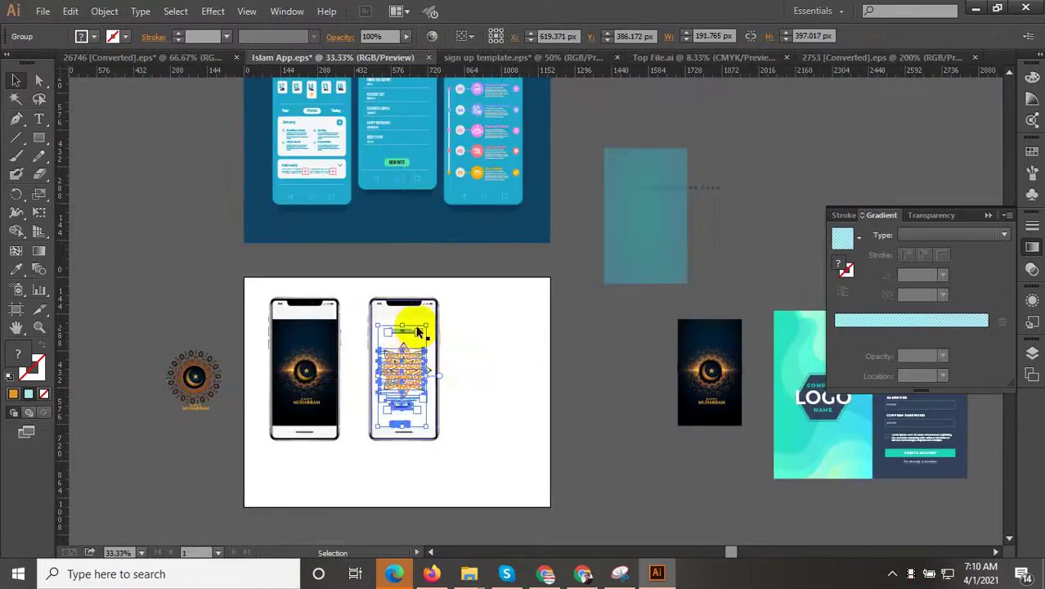
left_click_drag(409, 337, 593, 329)
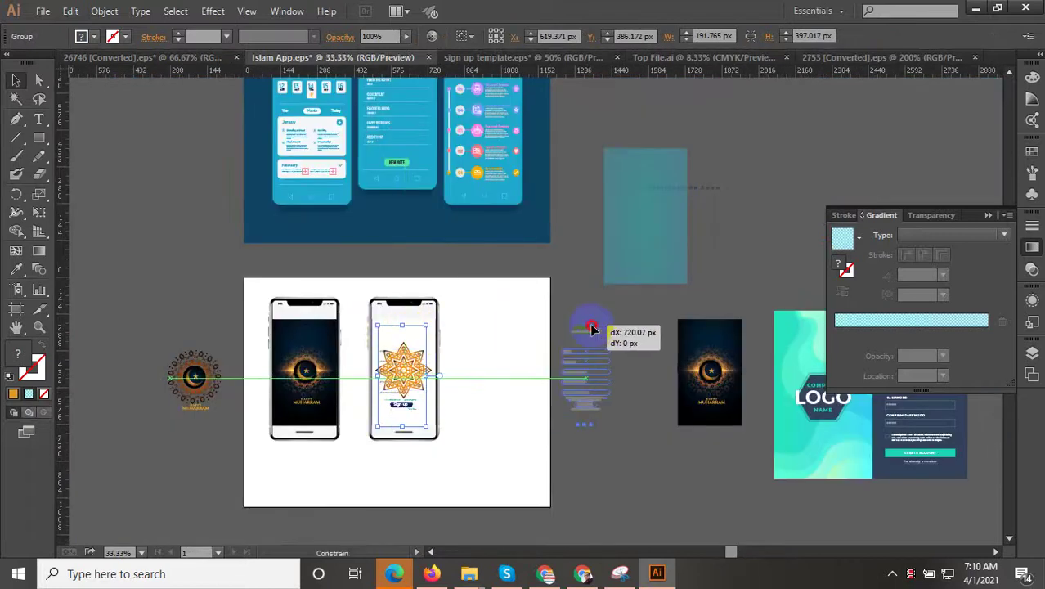
left_click(640, 471)
scroll(580, 378, "up", 2)
left_click_drag(690, 368, 700, 361)
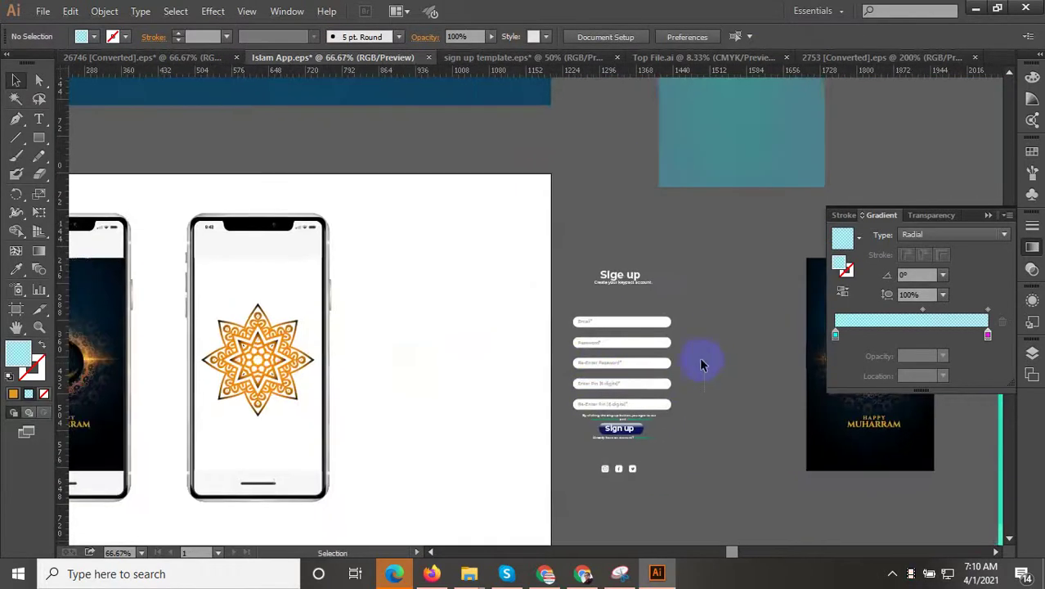
Select the sign-up form group beside the artboard and ungroup it
scroll(614, 307, "up", 2)
left_click(621, 226)
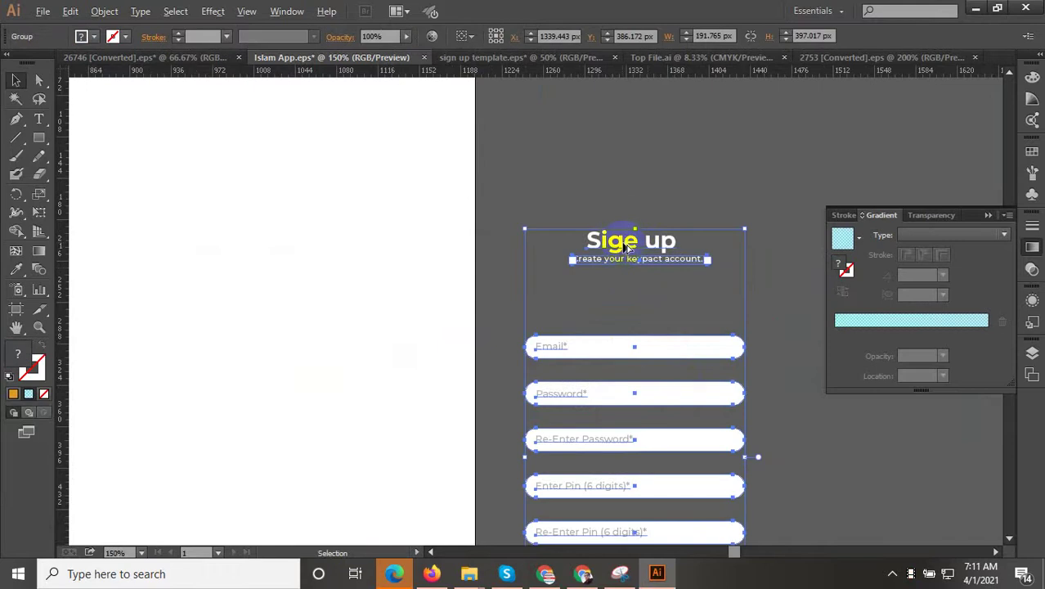
scroll(621, 229, "down", 1)
right_click(625, 252)
left_click(669, 338)
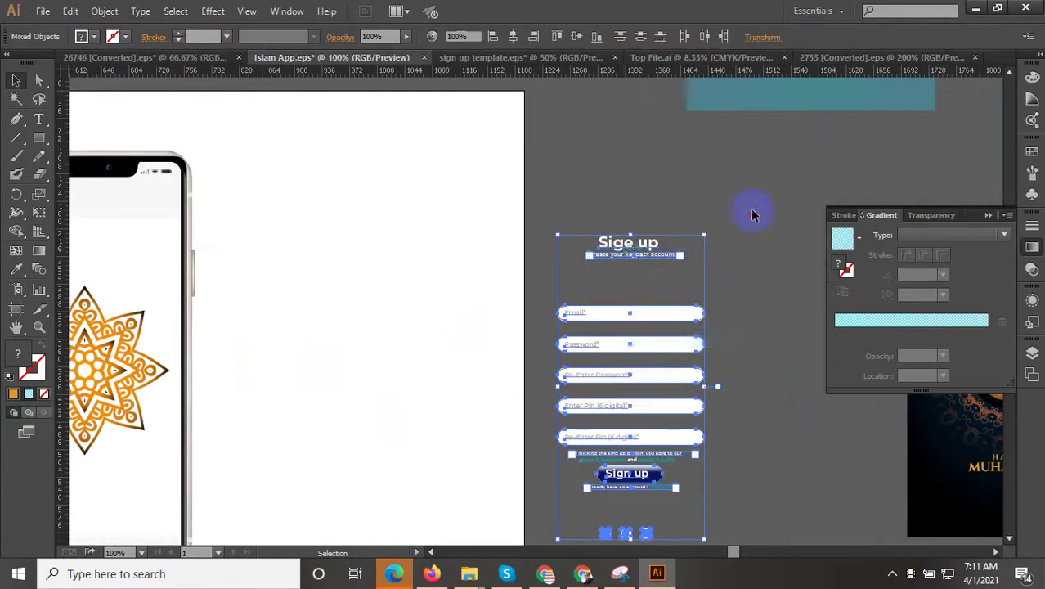
Fill the form's title and subtitle with the dark blue radial gradient sampled from the first phone's wallpaper, and deselect them
scroll(722, 216, "down", 2)
left_click(723, 226)
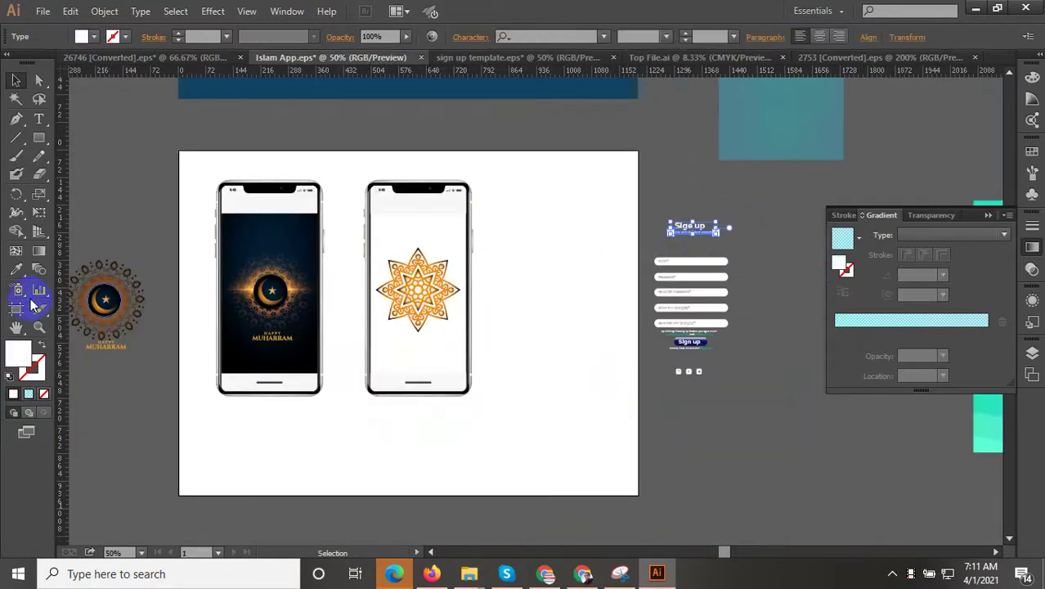
scroll(441, 262, "up", 2)
left_click(309, 357)
scroll(323, 351, "down", 1)
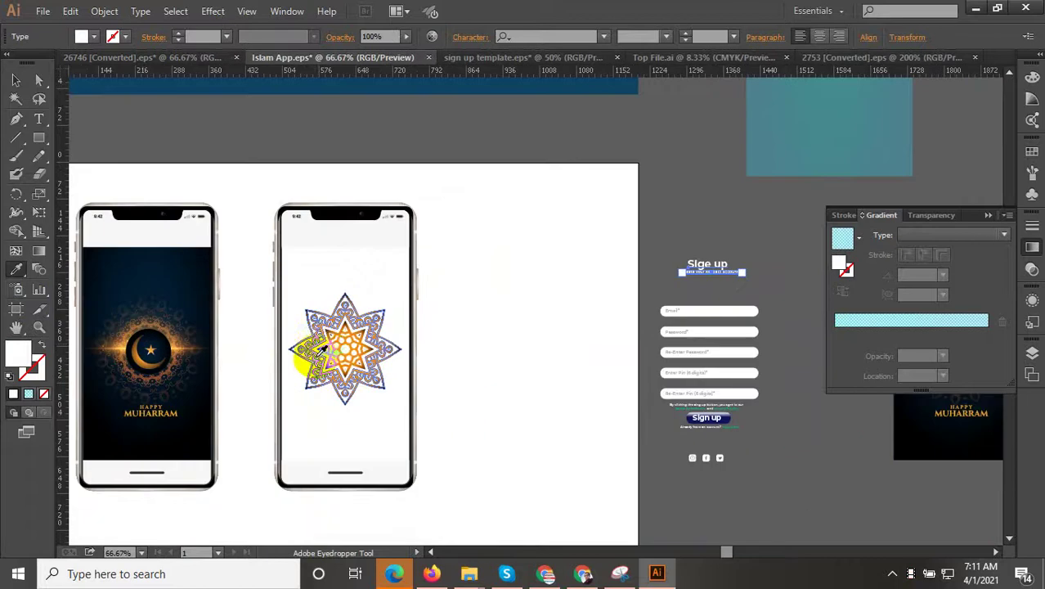
left_click(179, 287)
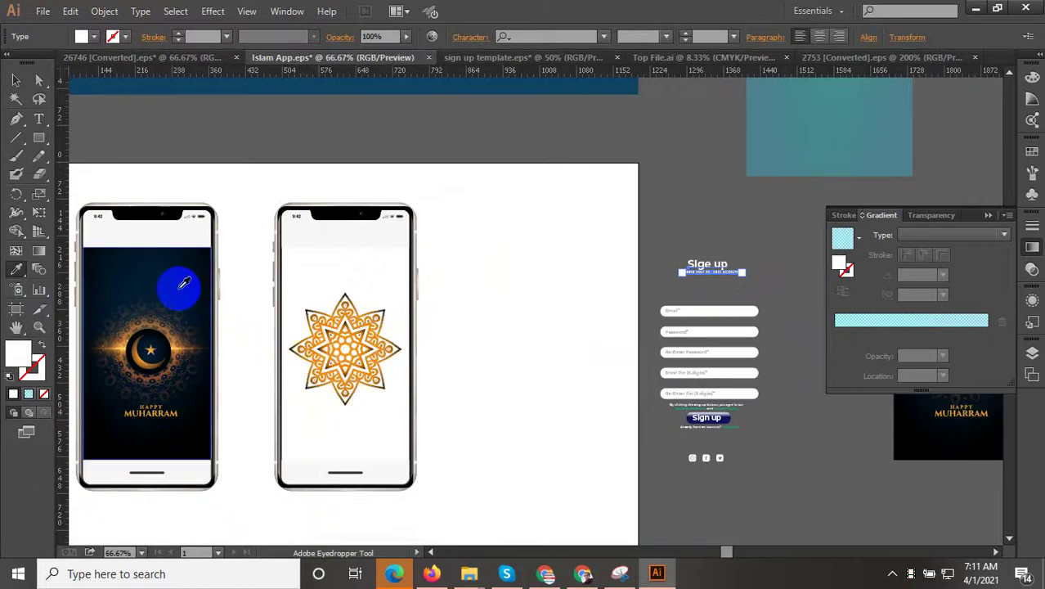
left_click(122, 210)
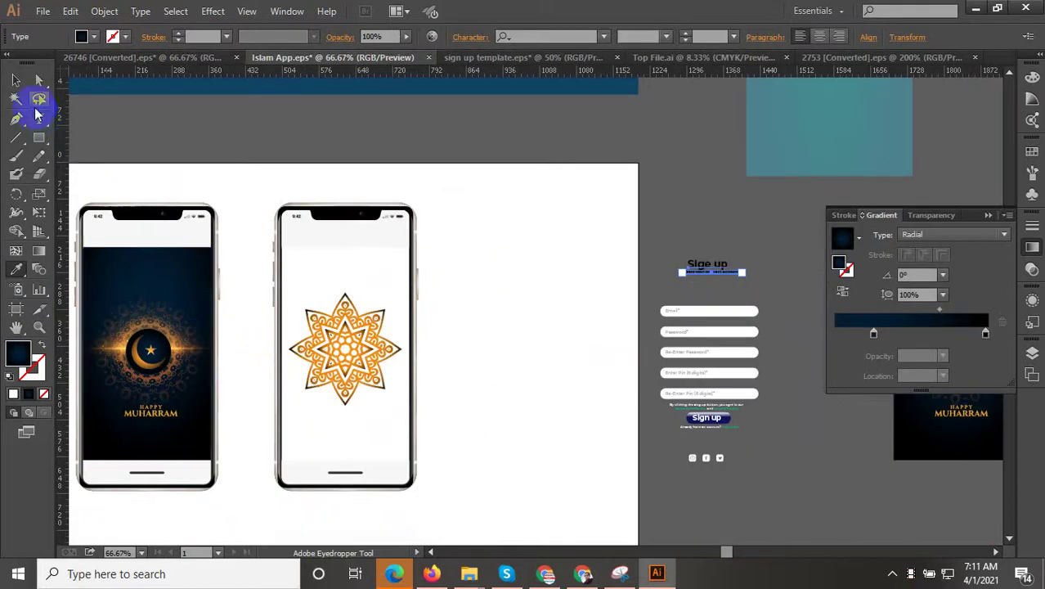
key("v")
left_click(691, 191)
Ungroup the form's five input fields and deselect them
scroll(760, 295, "up", 2)
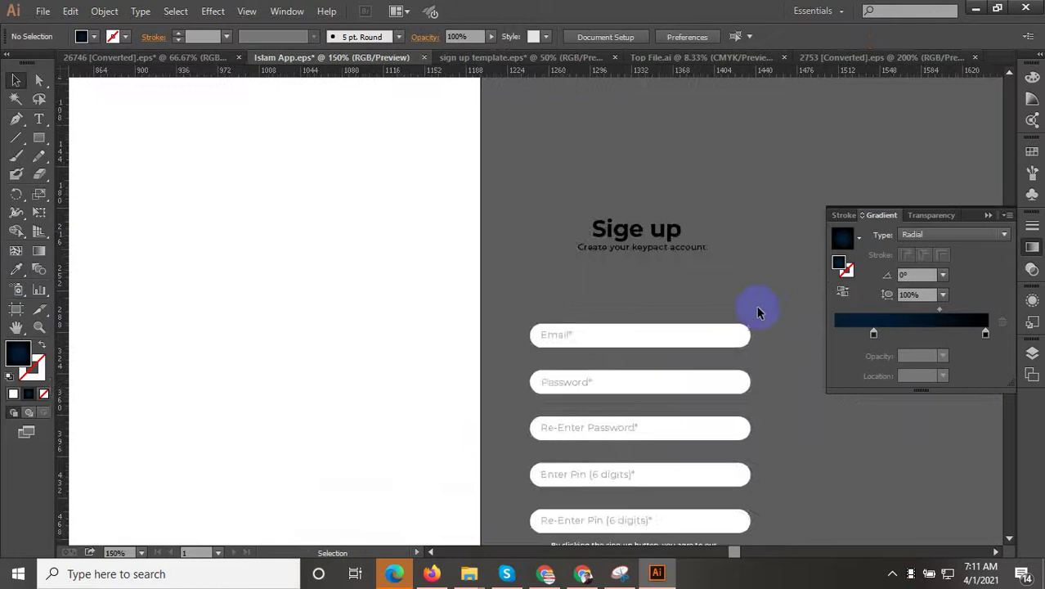
scroll(766, 344, "up", 1)
key("ctrl+minus")
key("ctrl+minus")
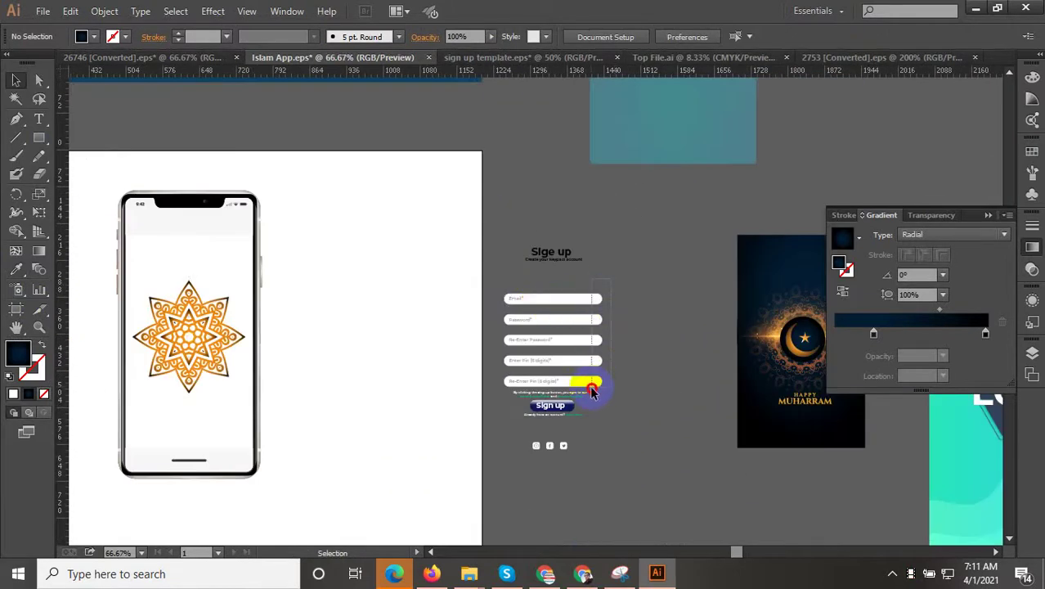
left_click(595, 360)
right_click(584, 346)
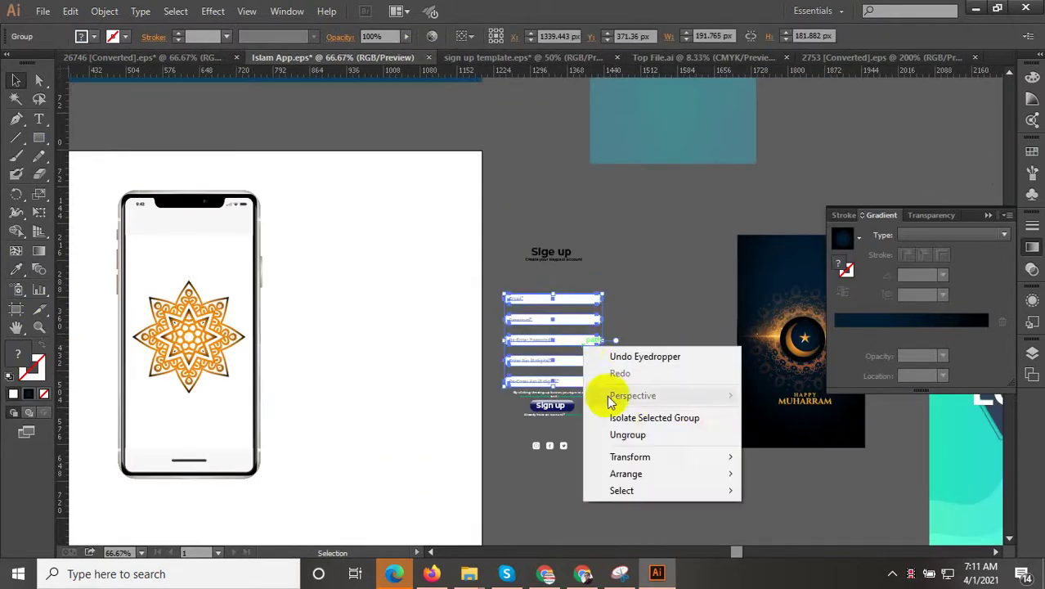
left_click(625, 433)
left_click(641, 363)
scroll(615, 323, "up", 1)
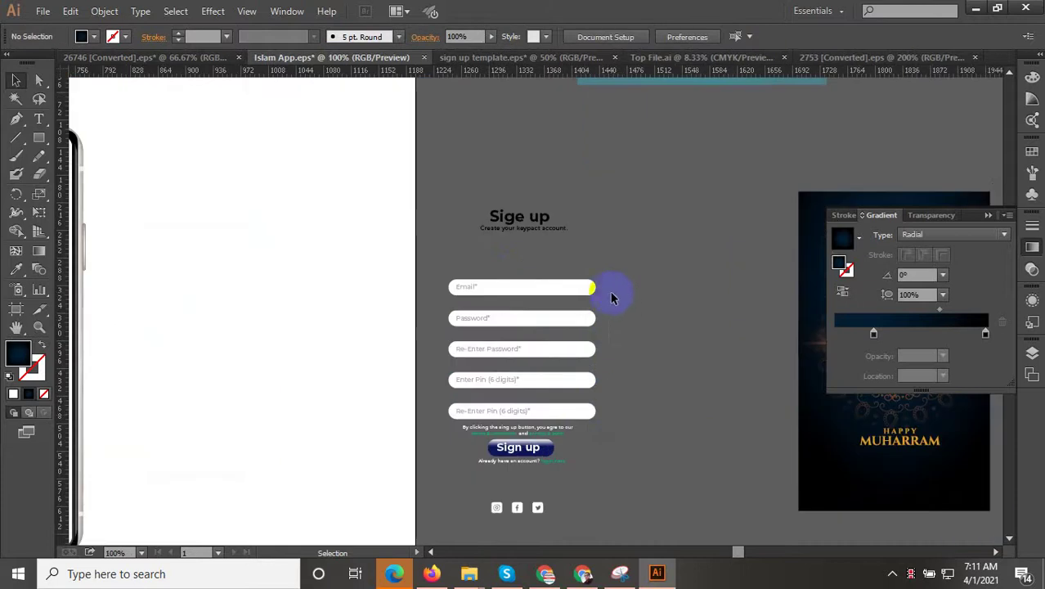
Fill the five input field shapes with the dark blue radial gradient sampled from the Happy Muharram wallpaper, and deselect them
left_click(583, 417)
left_click(16, 269)
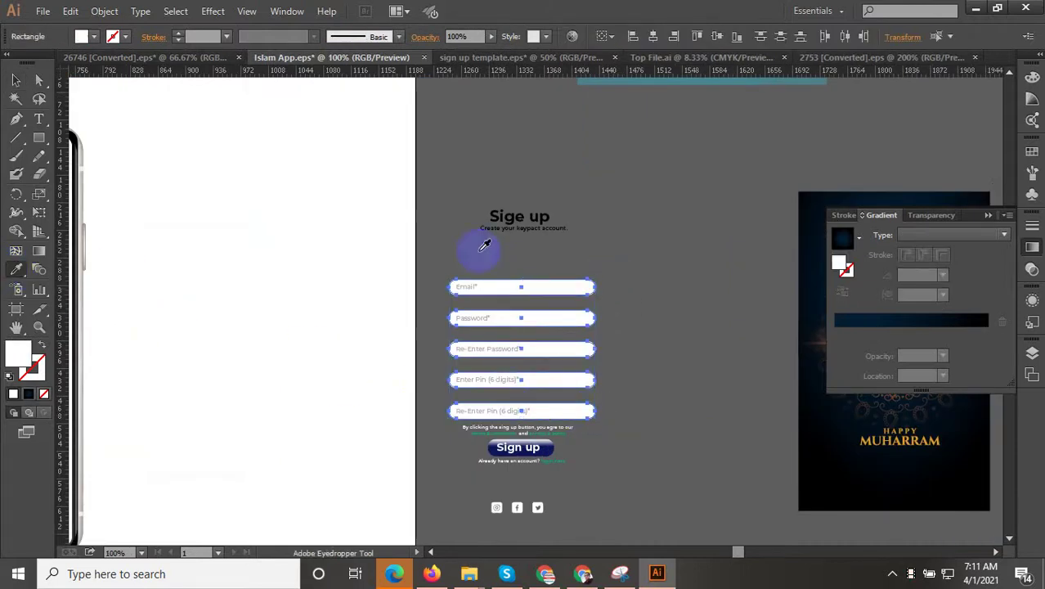
left_click(509, 223)
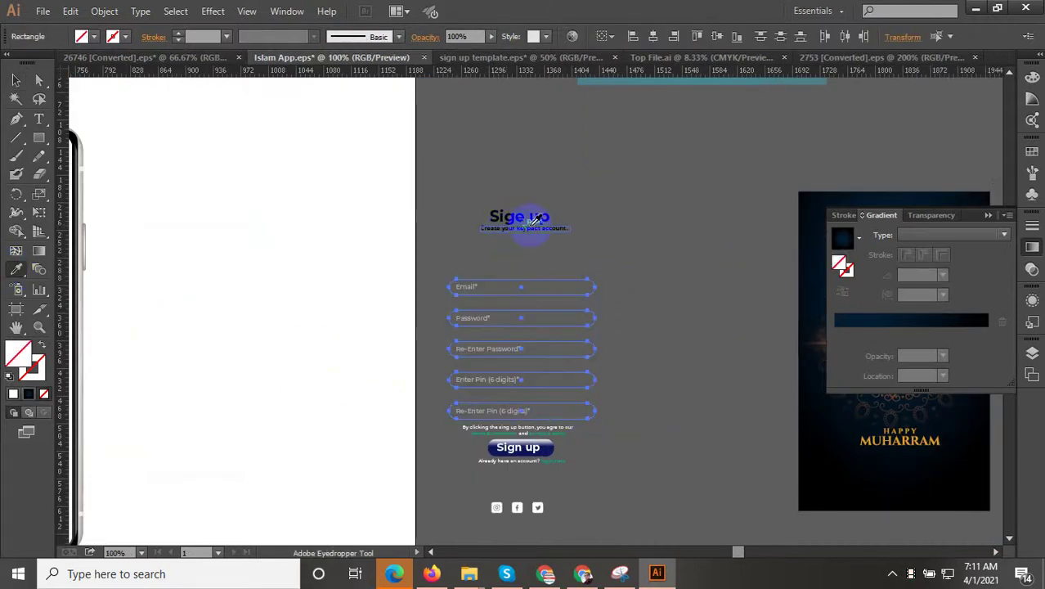
left_click(823, 488)
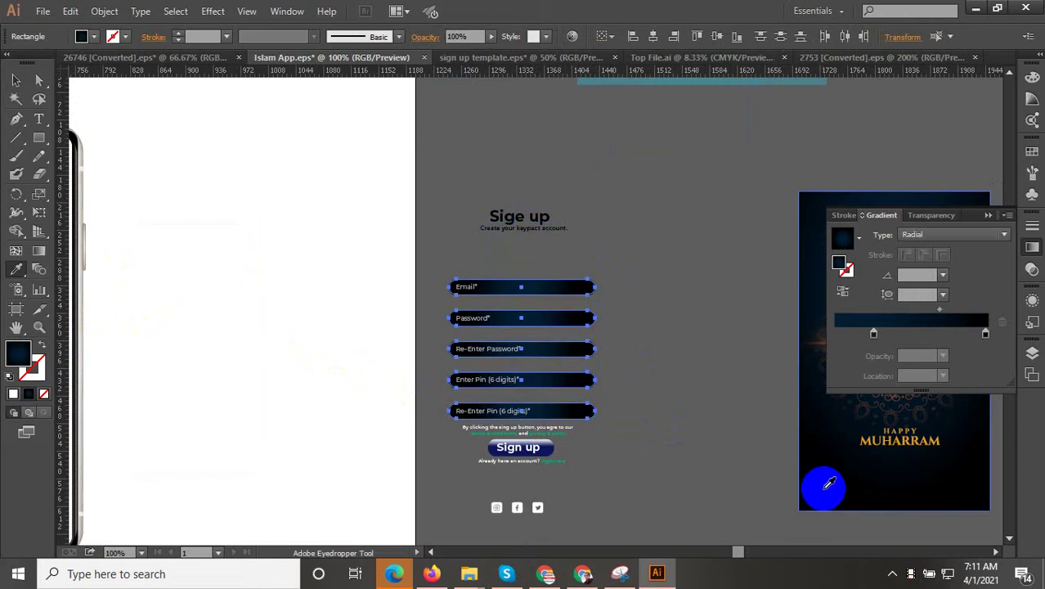
left_click(15, 80)
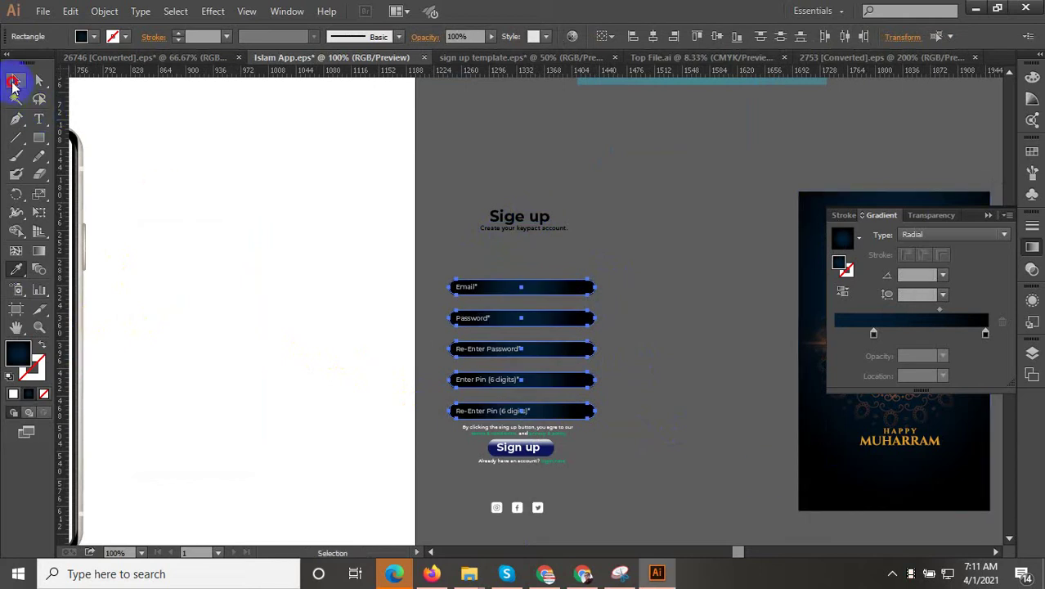
left_click(678, 250)
Isolate the group holding the agreement text, the Sign up button and the login line for editing
scroll(575, 460, "up", 3)
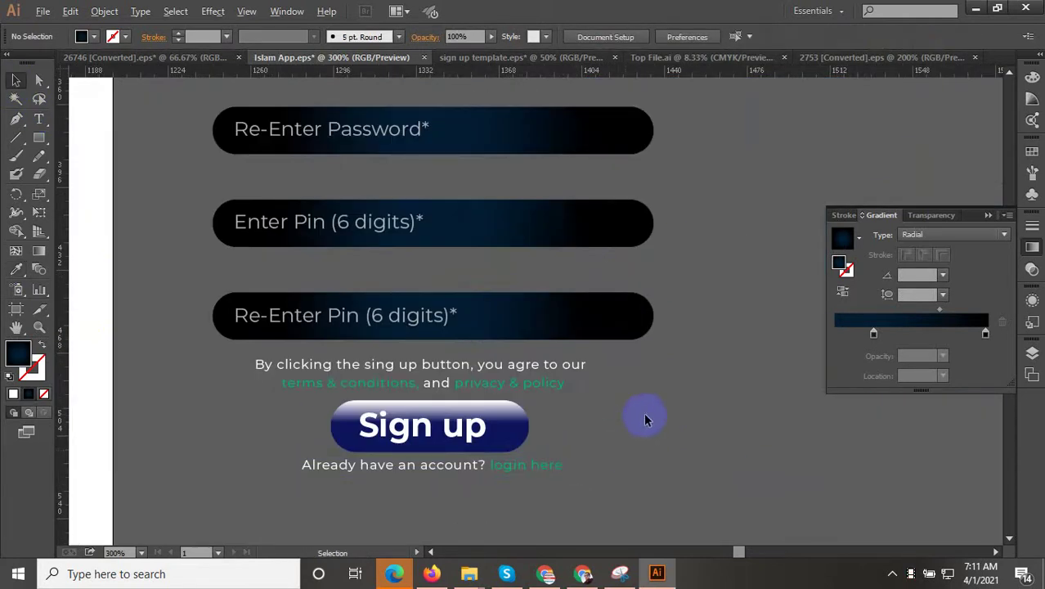
scroll(643, 396, "down", 1)
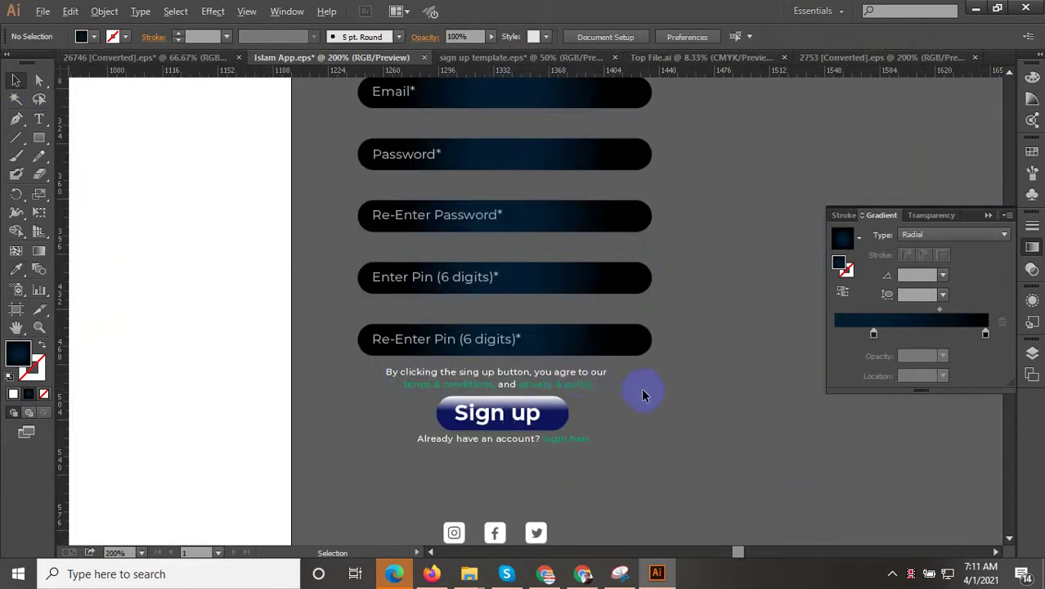
left_click(580, 378)
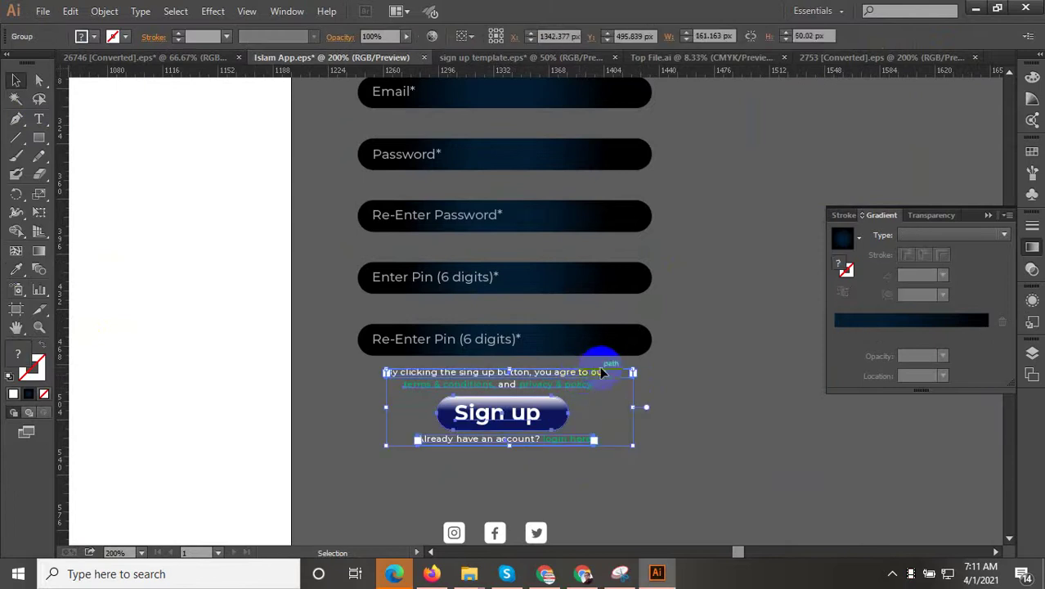
double_click(554, 375)
scroll(496, 456, "up", 1)
left_click(582, 326)
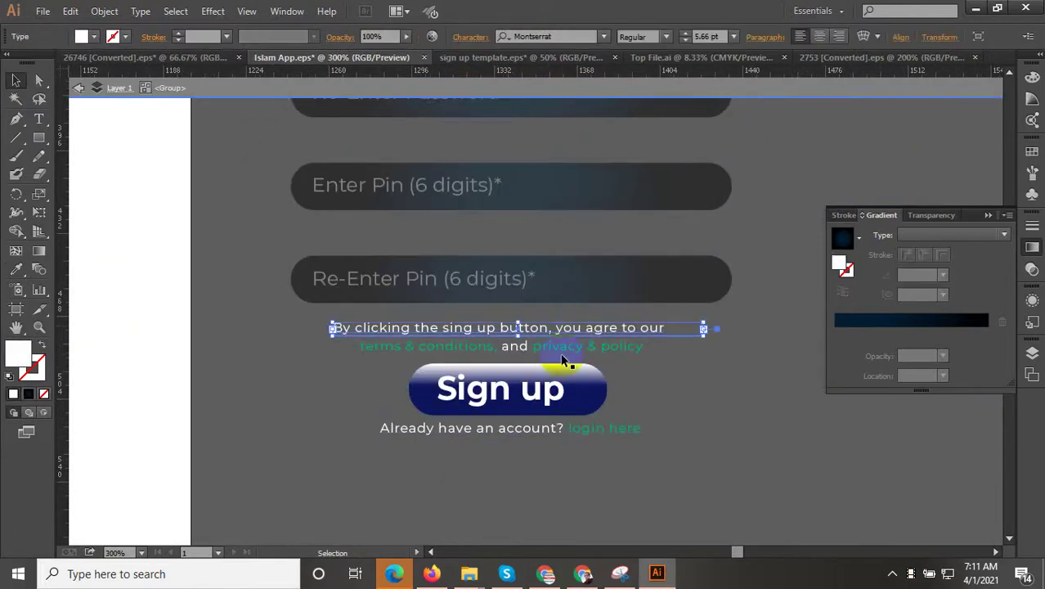
left_click(520, 428, "shift")
left_click(729, 444)
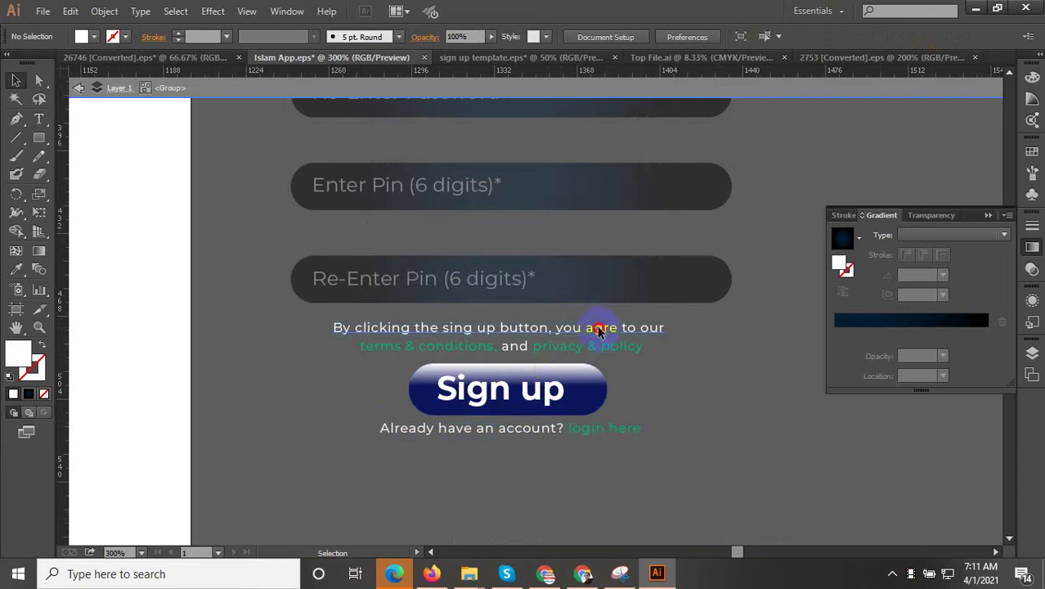
Apply the input fields' dark blue radial gradient to the "By clicking the sing up button, you agre to our" line and deselect it
left_click(599, 330)
left_click(16, 270)
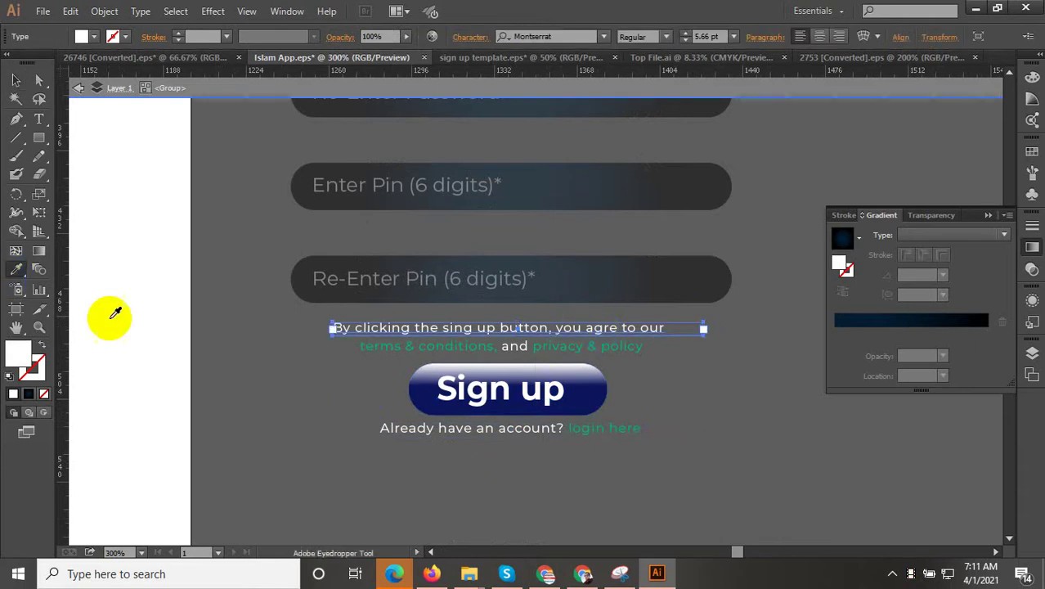
left_click(618, 276)
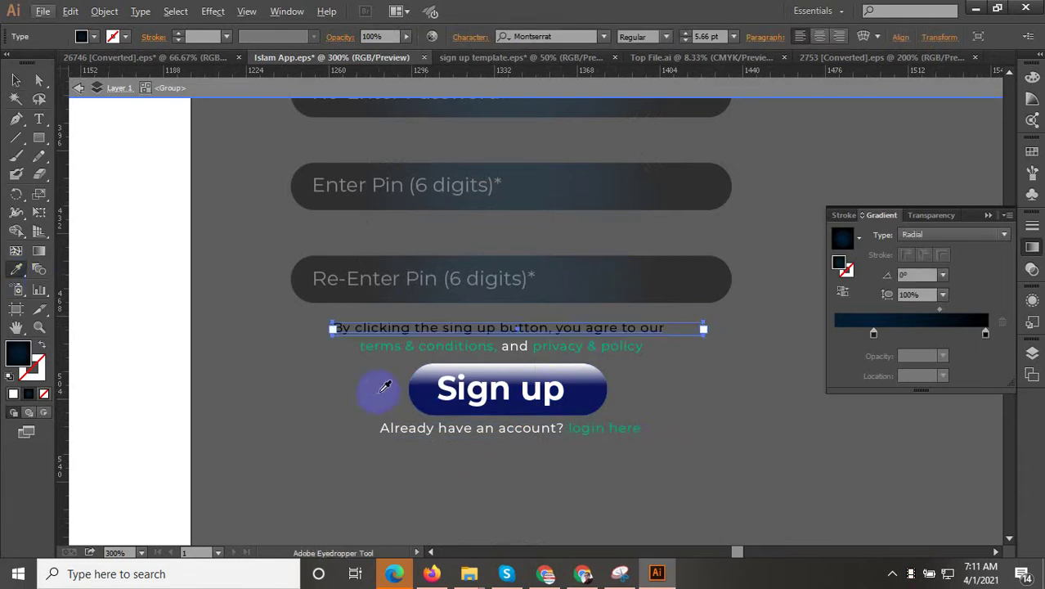
scroll(373, 396, "down", 1)
key("ctrl+z")
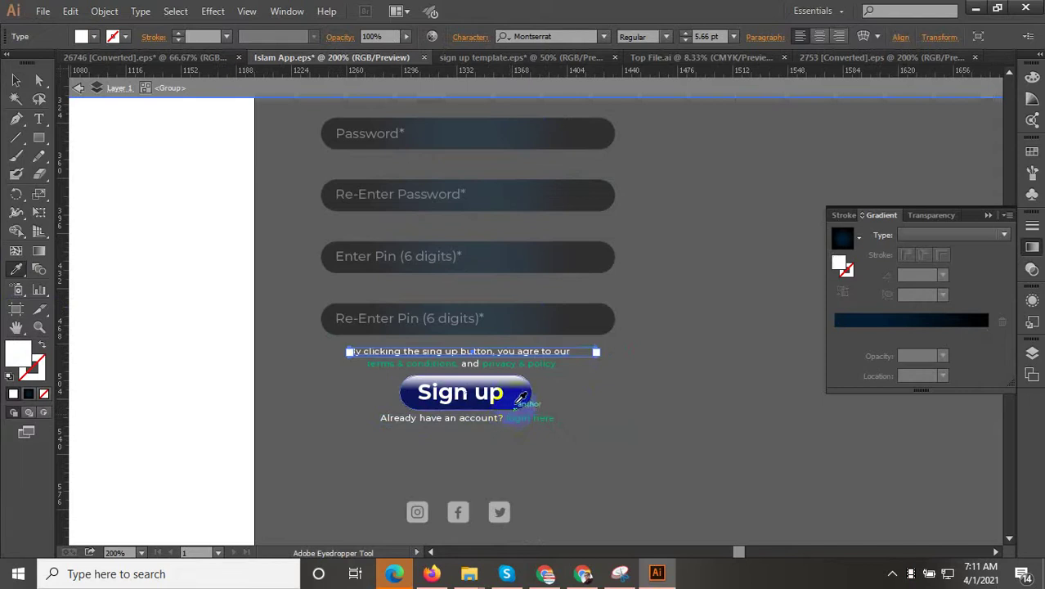
scroll(582, 335, "up", 1)
left_click(591, 311)
key("v")
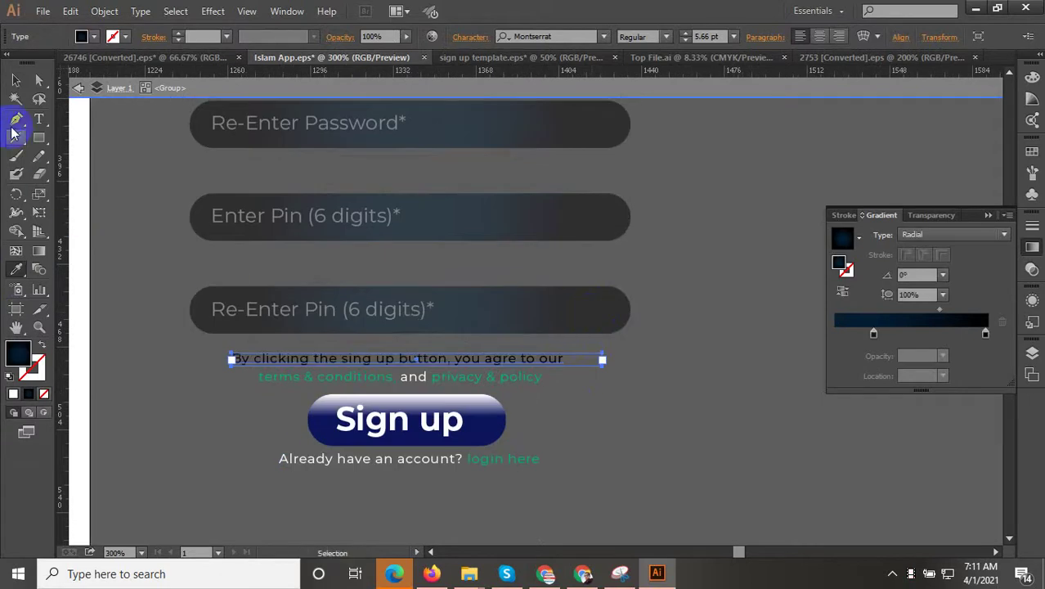
left_click(585, 417)
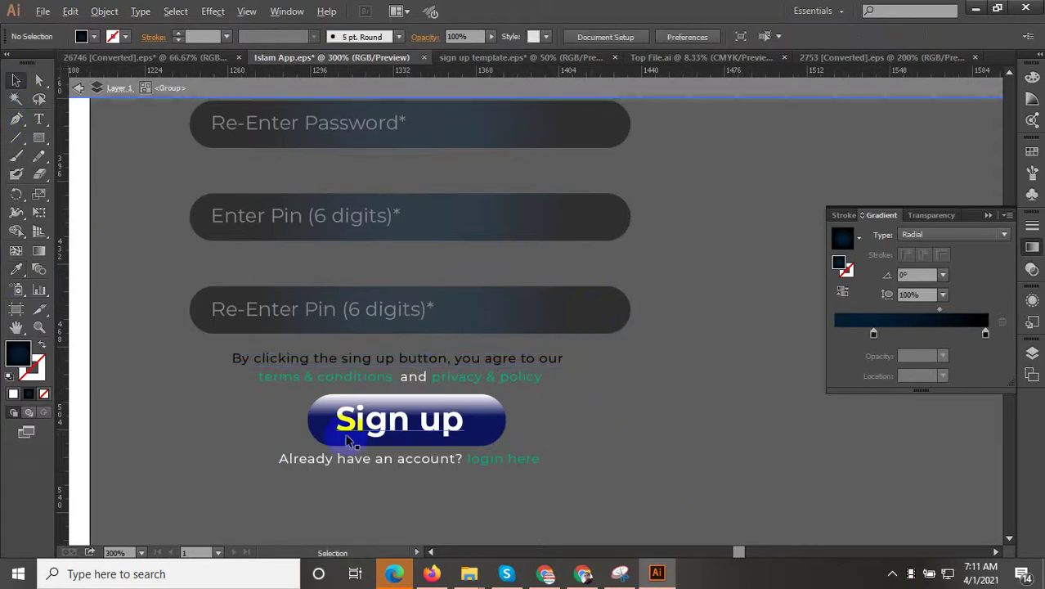
Recolor only the word "and" in the terms and privacy line with the input fields' dark blue gradient
scroll(409, 415, "up", 2)
double_click(464, 320)
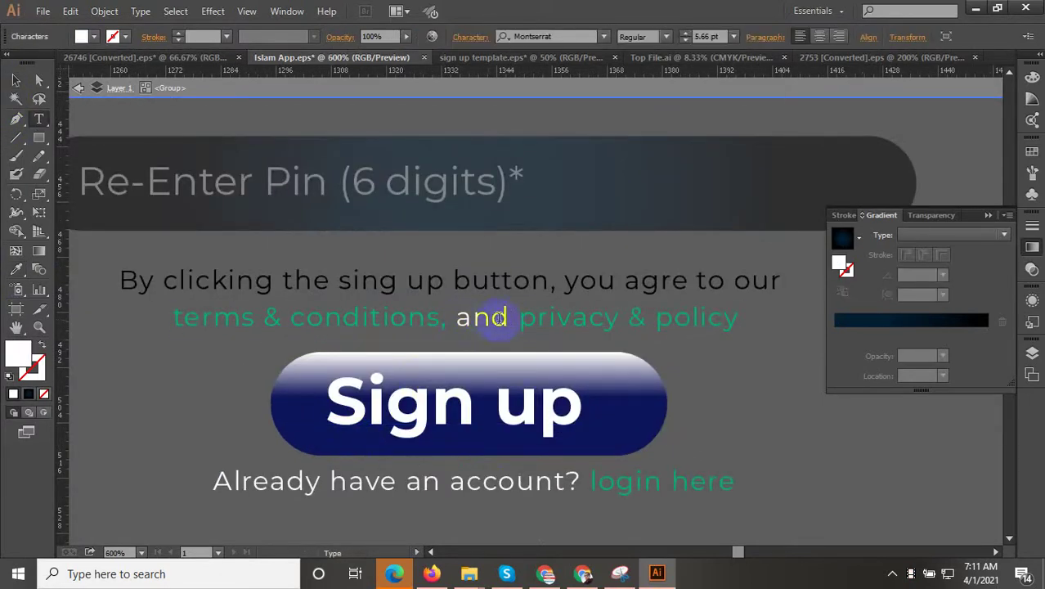
left_click_drag(510, 320, 463, 321)
left_click(16, 269)
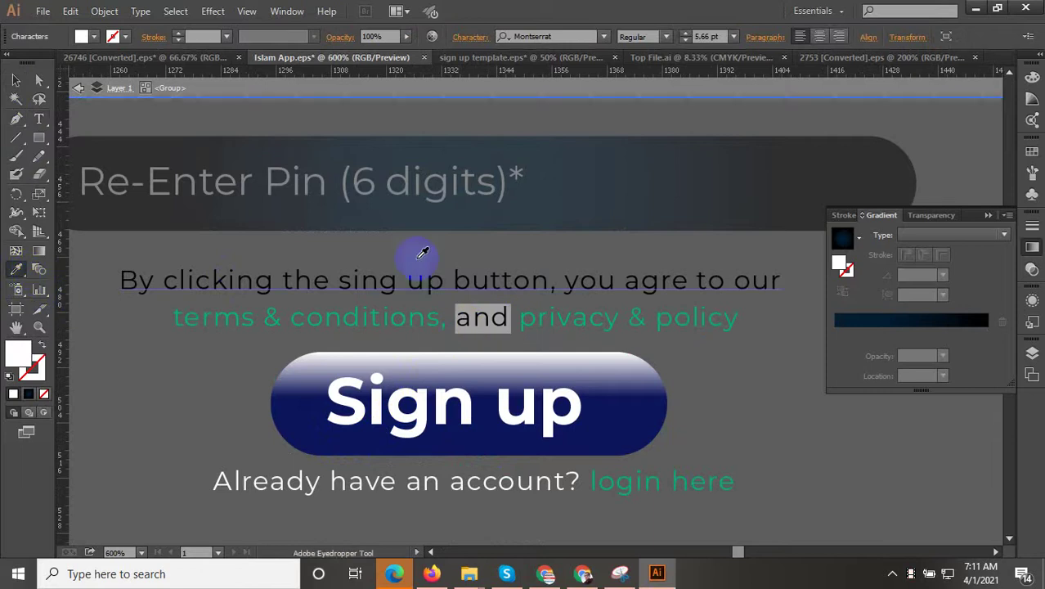
left_click(664, 204)
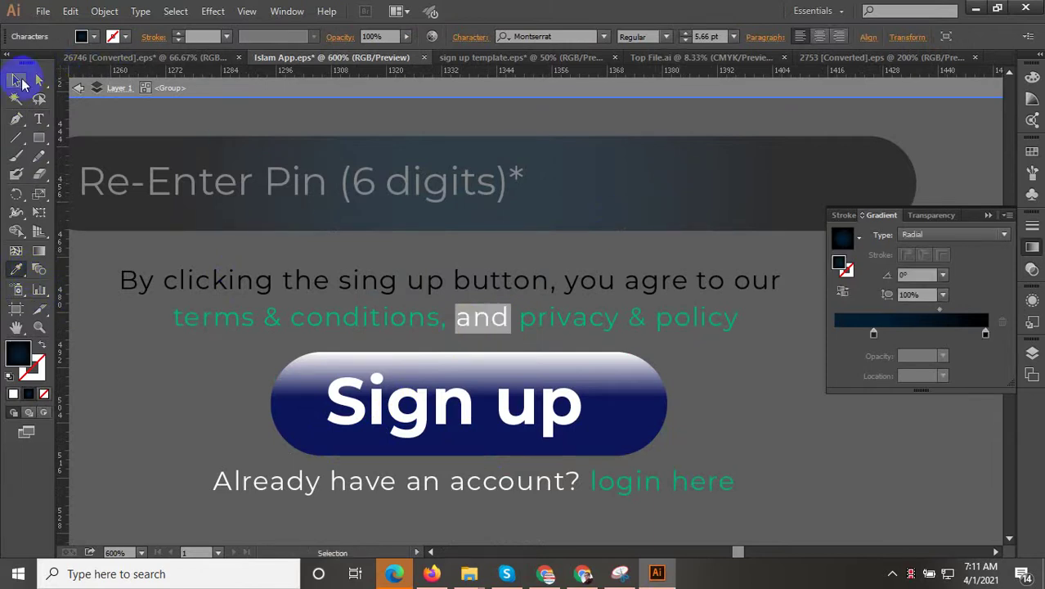
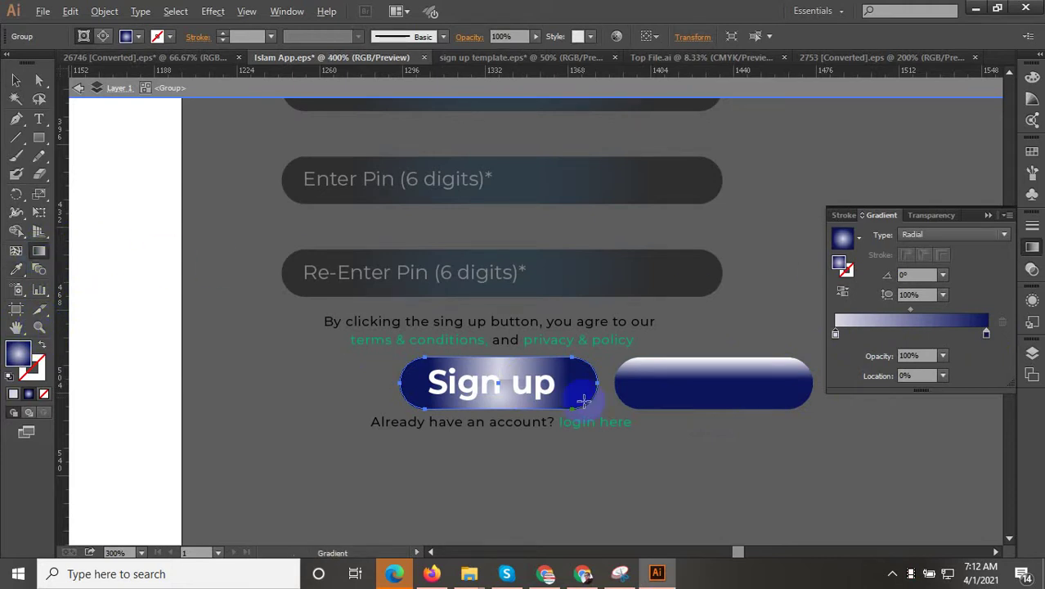
Change the Sign up button's gradient to linear and run it vertically at -90°, light at the top and navy at the bottom
scroll(583, 400, "up", 2)
left_click_drag(408, 315, 417, 421)
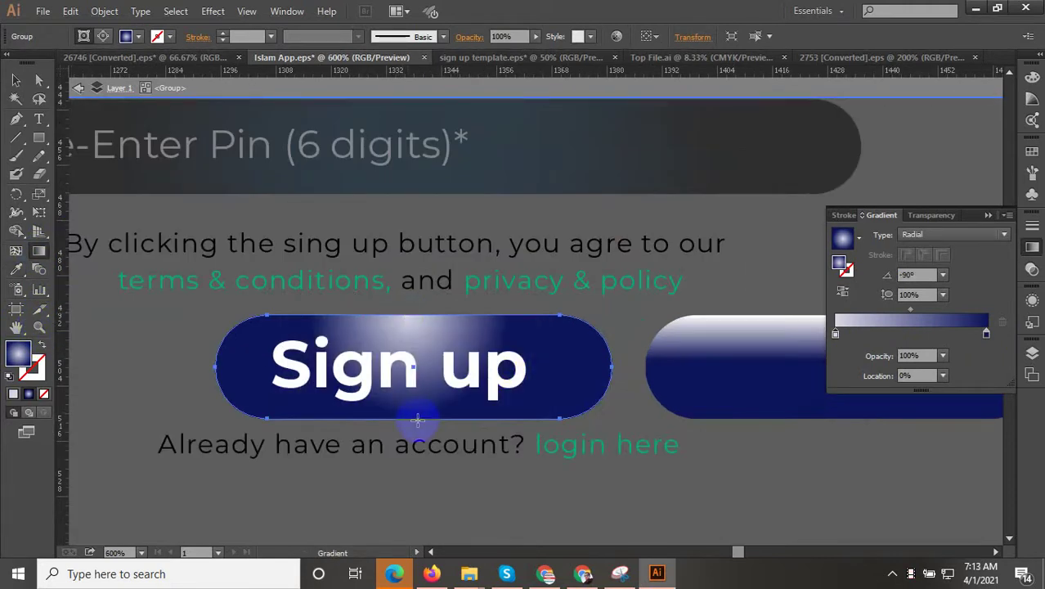
left_click(930, 327)
left_click(928, 235)
left_click(923, 248)
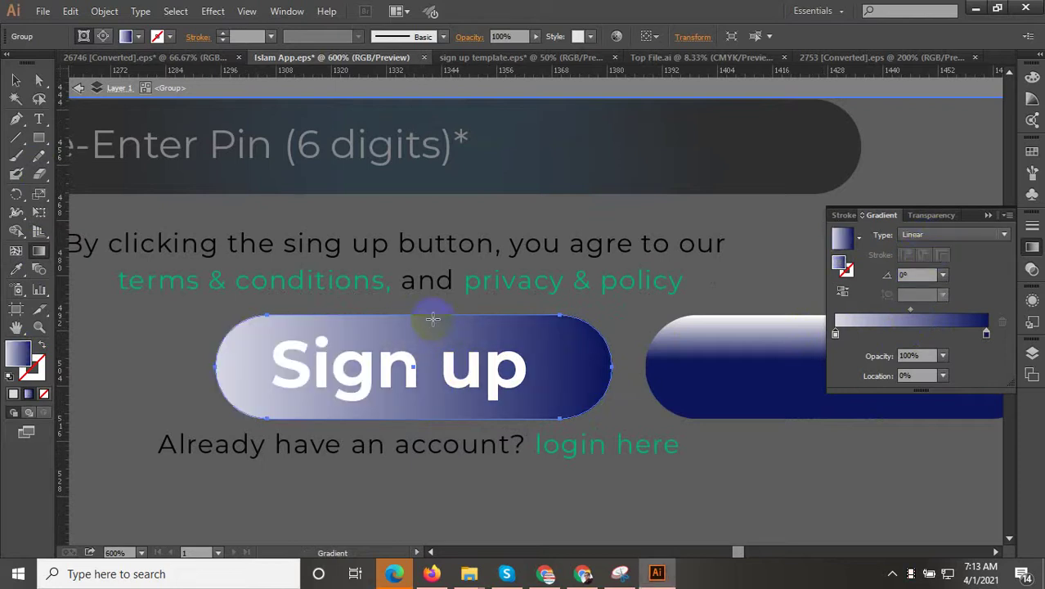
left_click_drag(438, 424, 462, 470)
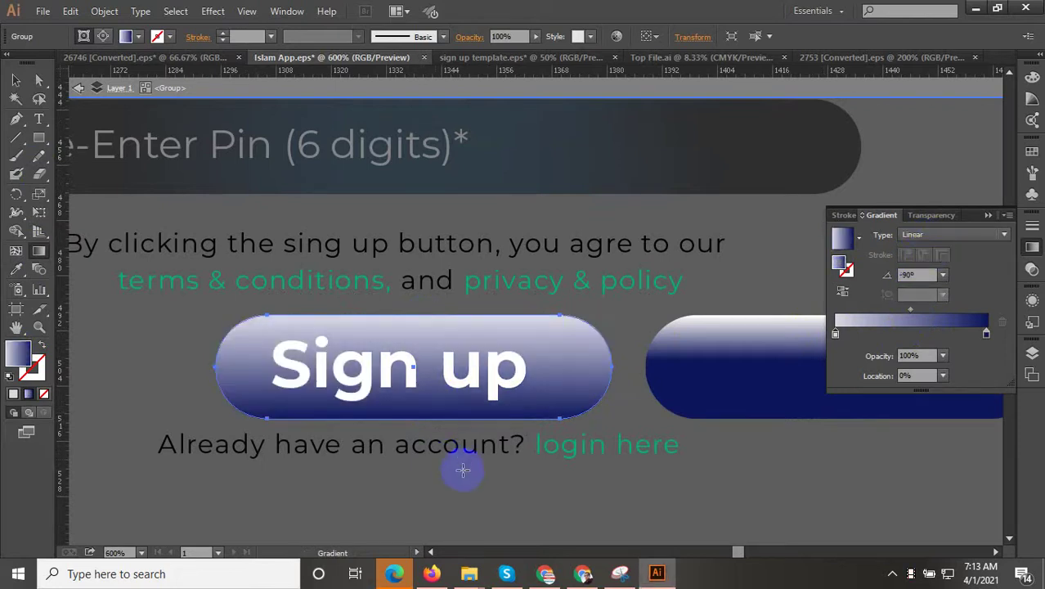
Shift the Sign up button's gradient midpoint toward its light stop and recolor the navy stop with the pin field's dark edge color
scroll(445, 463, "down", 2)
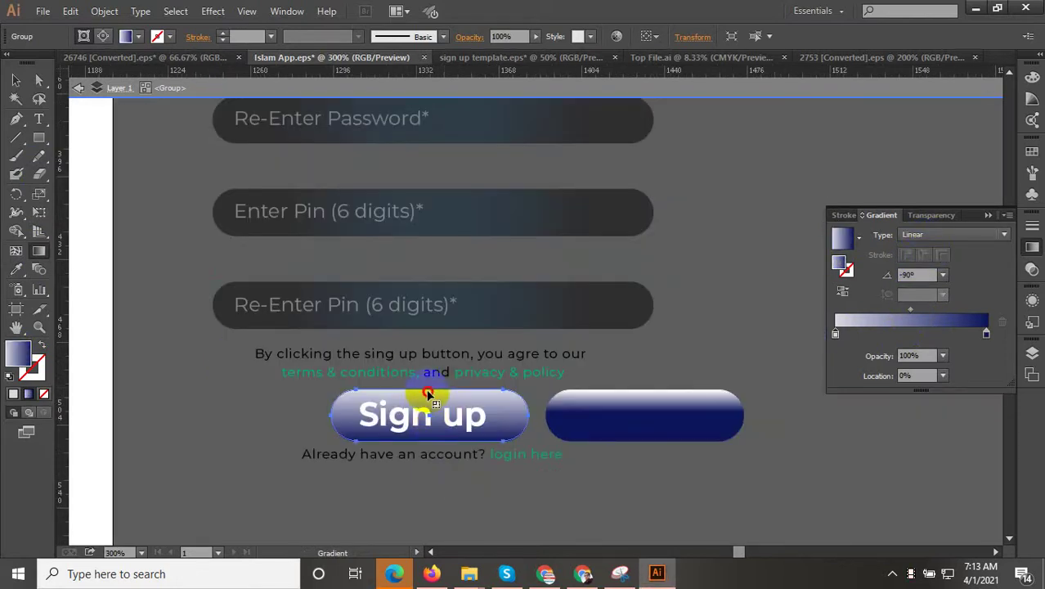
left_click_drag(431, 427, 431, 437)
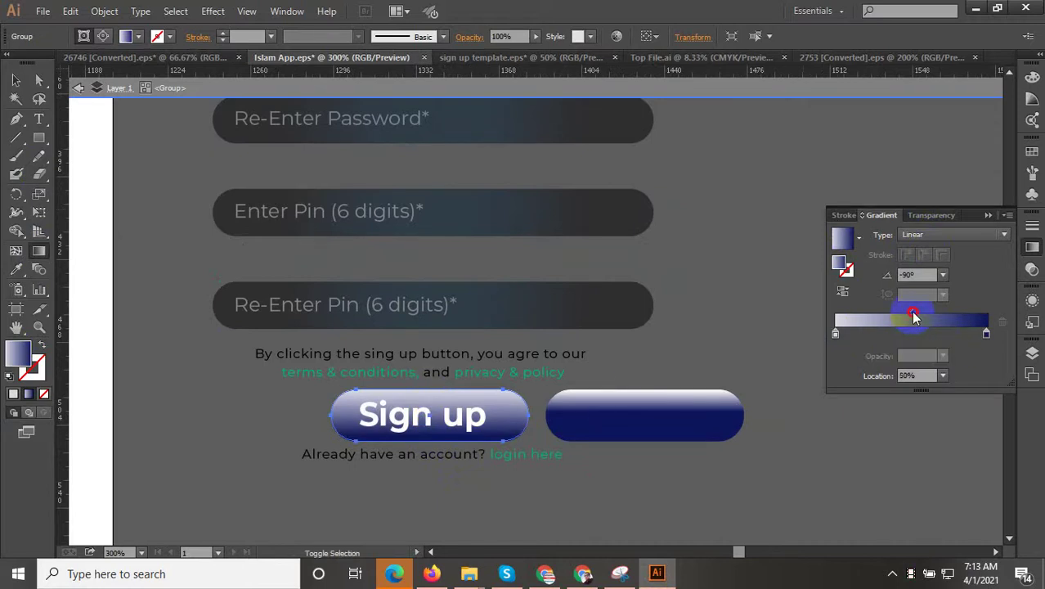
left_click_drag(914, 316, 871, 318)
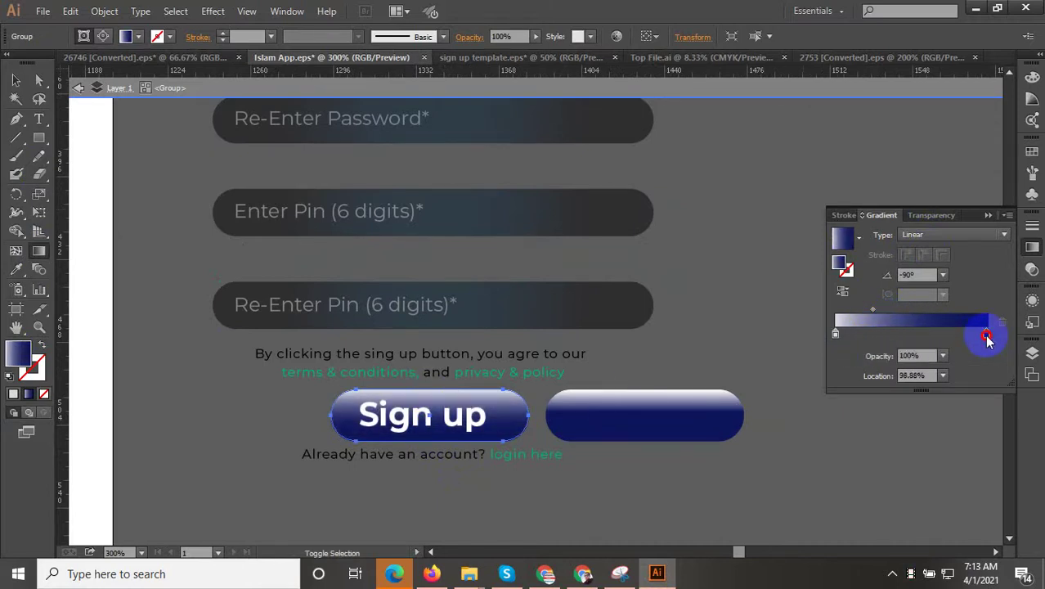
left_click(16, 270)
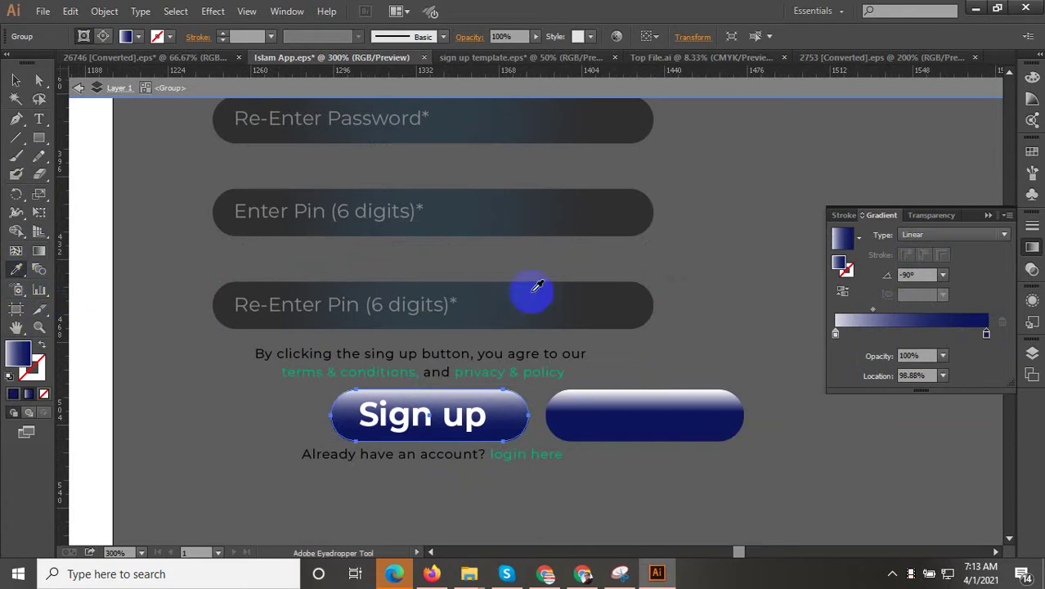
left_click(618, 290)
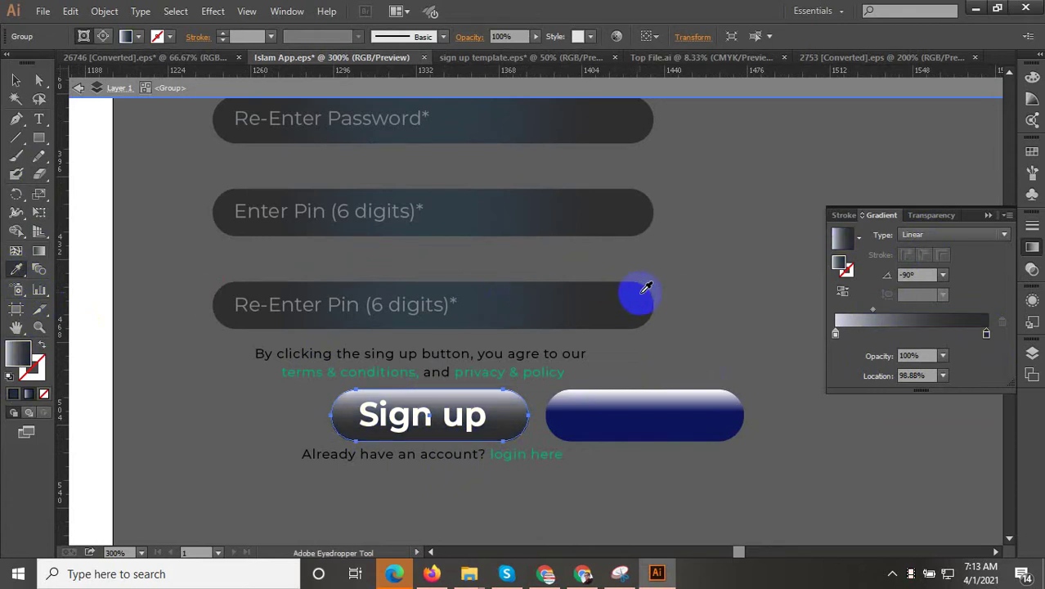
Try to recolor the light stop of the Sign up button's gradient with the dark blue sampled from the Re-Enter Pin field
left_click(837, 332)
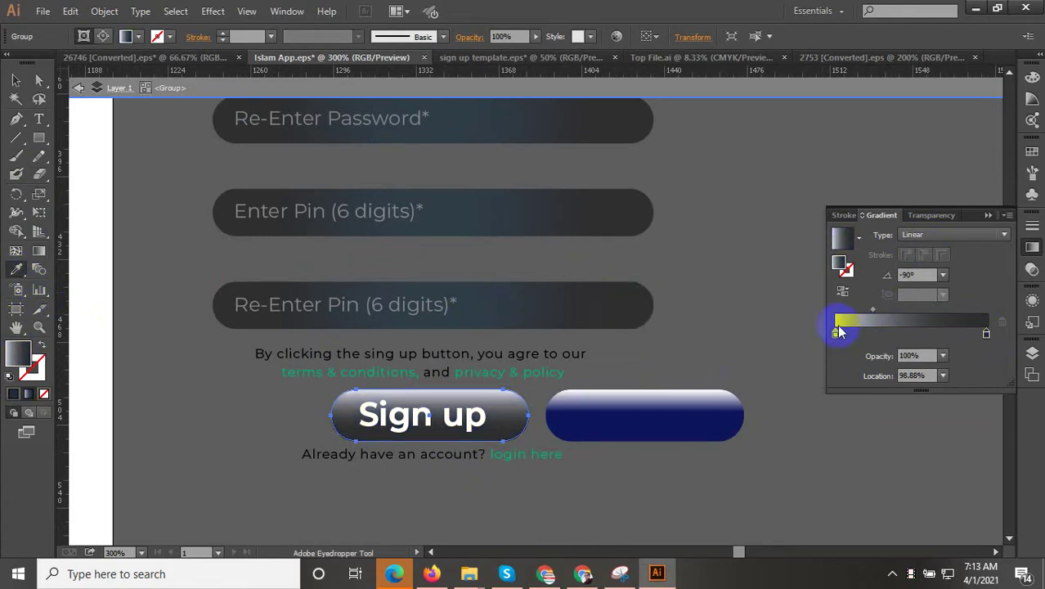
left_click(471, 286)
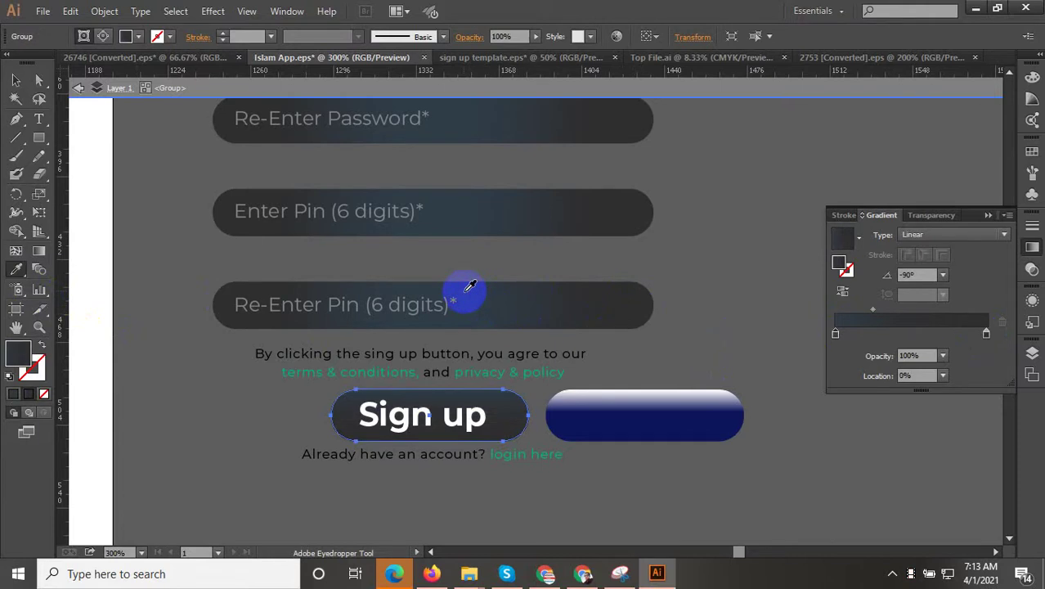
left_click(497, 300)
left_click(832, 331)
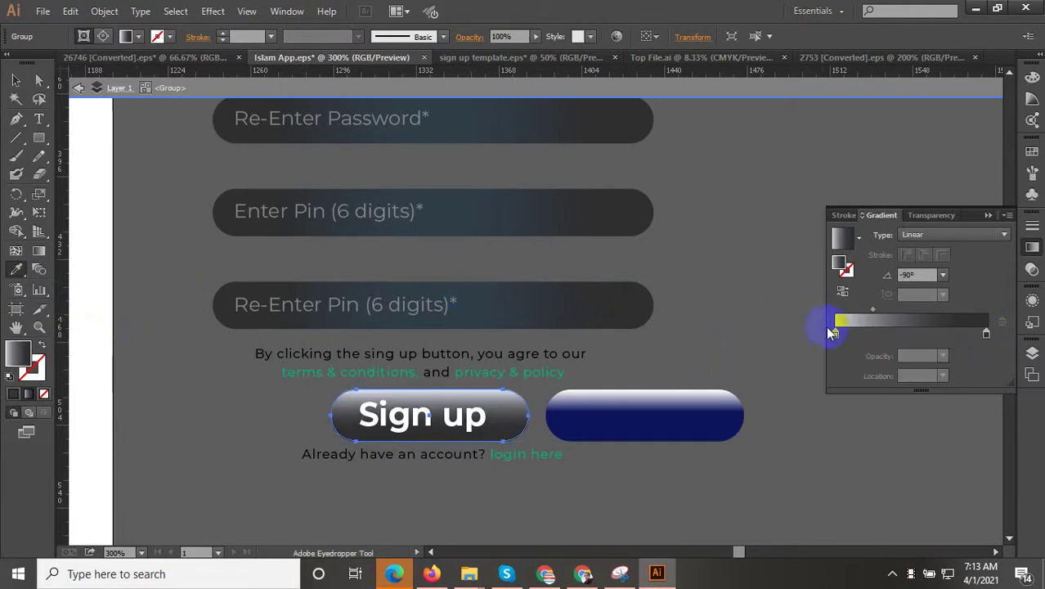
left_click(443, 292)
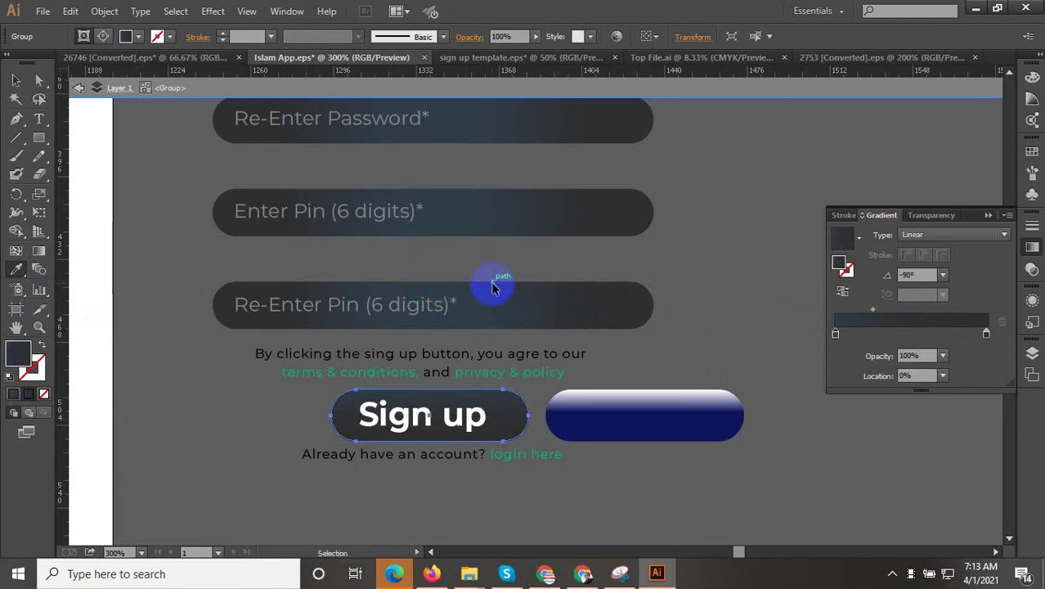
left_click(494, 286)
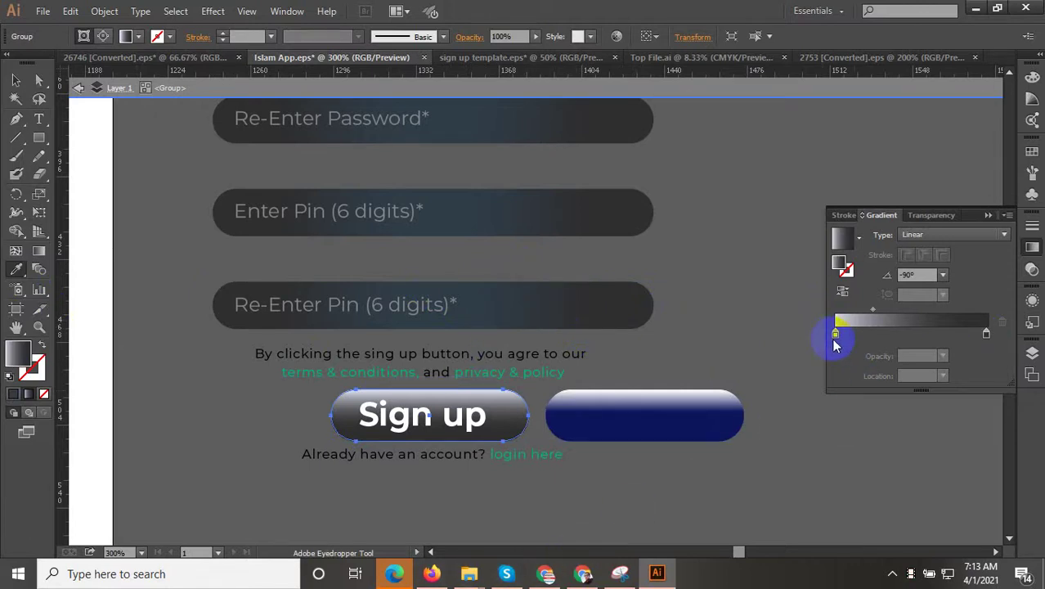
Recolor the light stop of the Sign up button's gradient to blue 0022AA
double_click(834, 336)
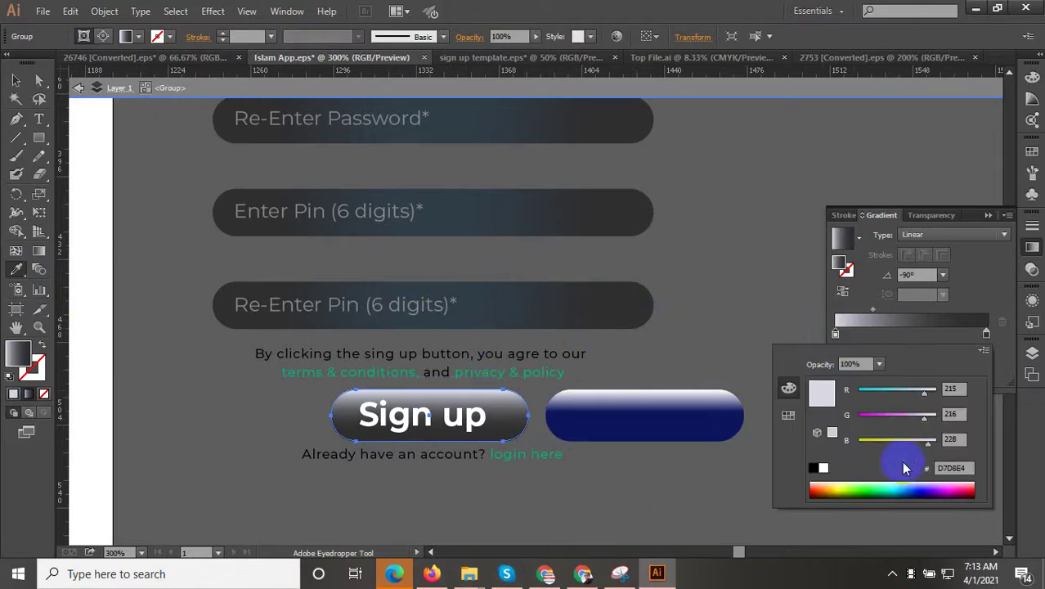
left_click(921, 489)
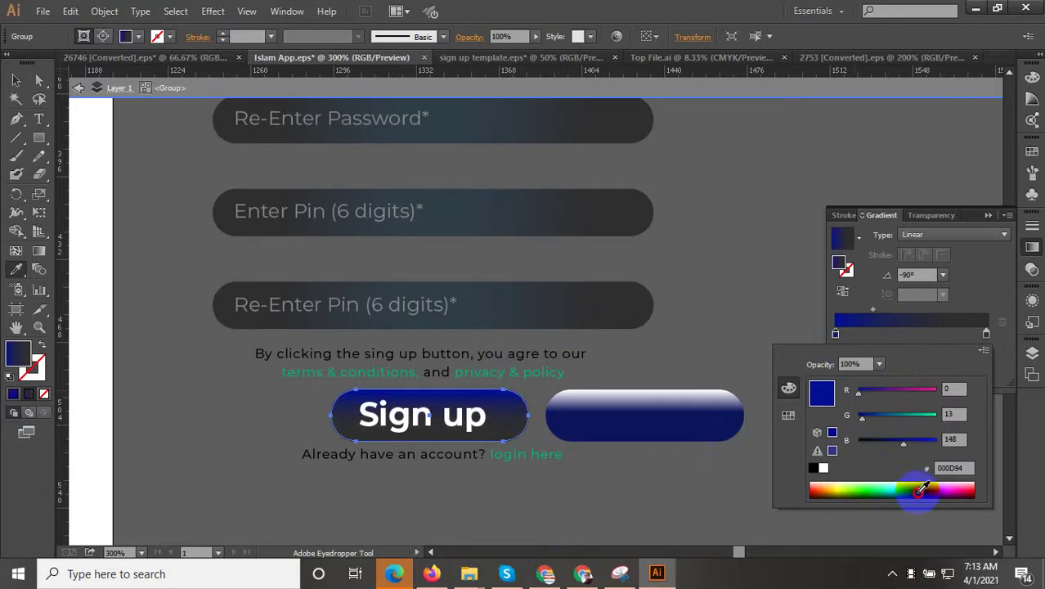
left_click(925, 492)
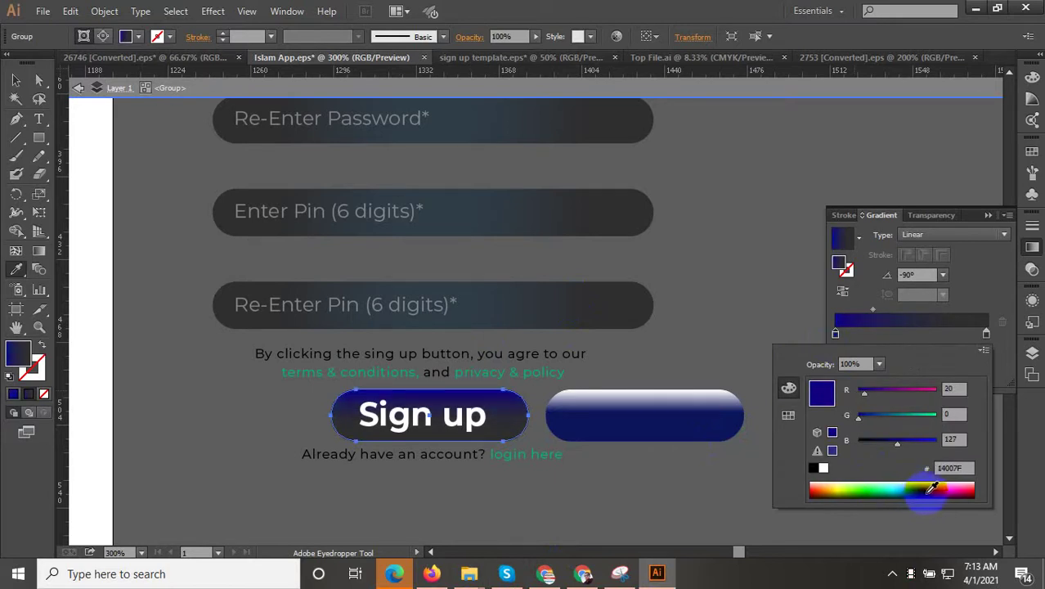
left_click_drag(921, 488, 915, 490)
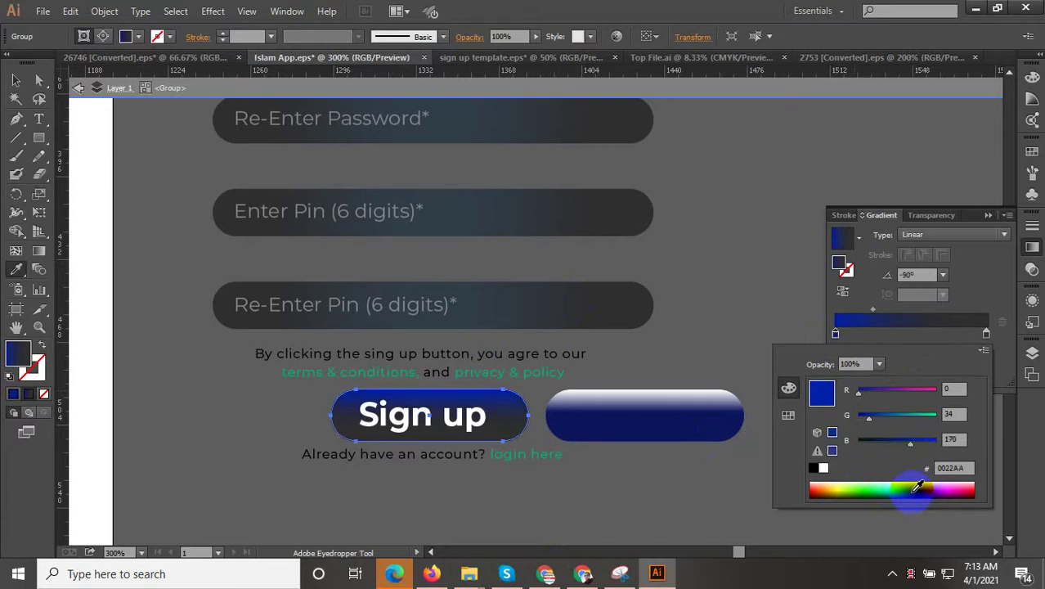
left_click(17, 80)
left_click(200, 346)
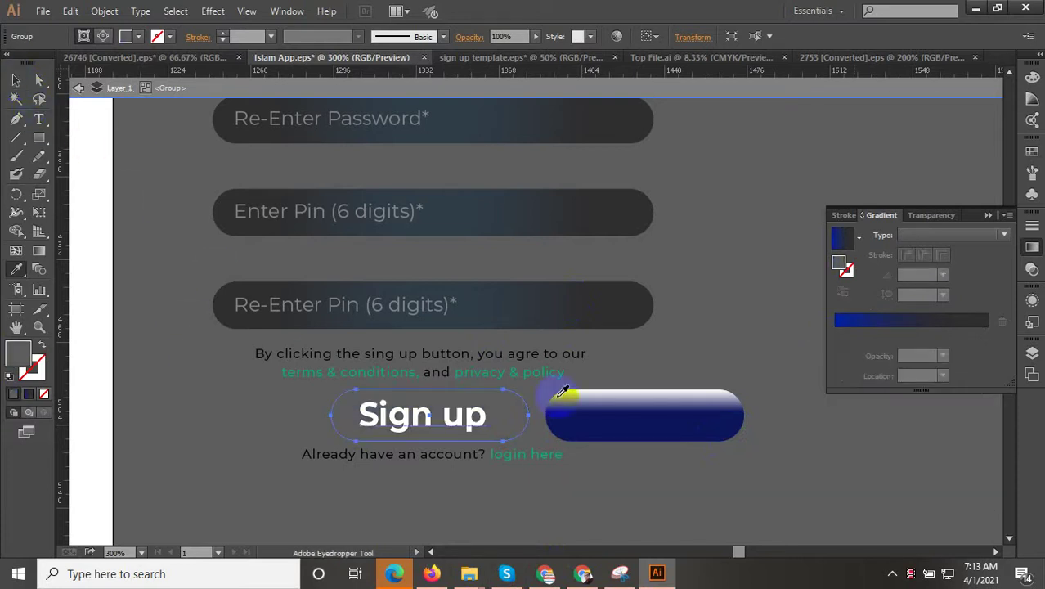
left_click(691, 385)
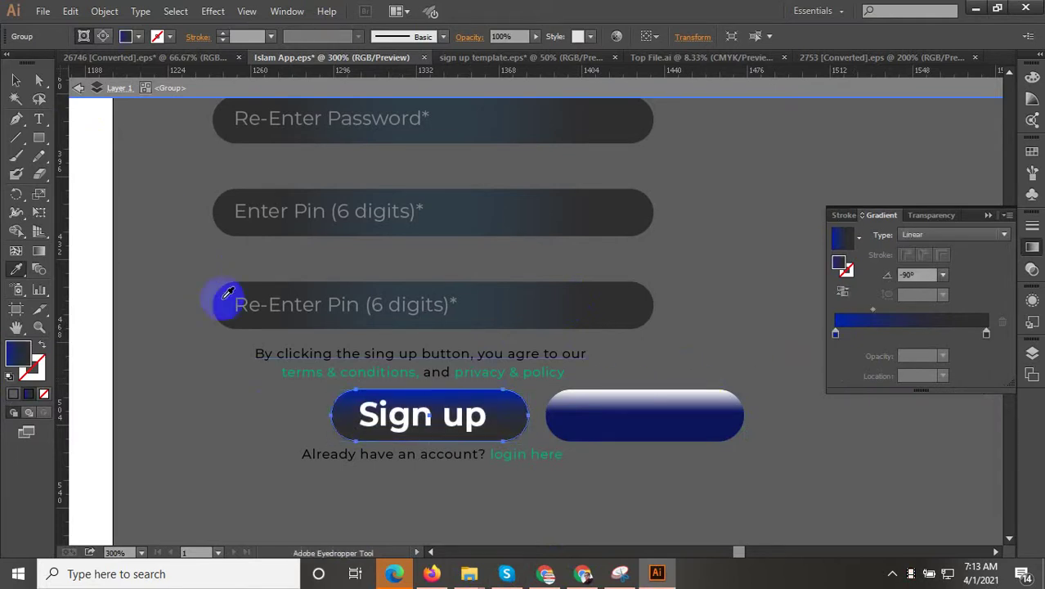
Leave the isolated group and delete the spare navy button beside the Sign up button
left_click(15, 80)
left_click(758, 364)
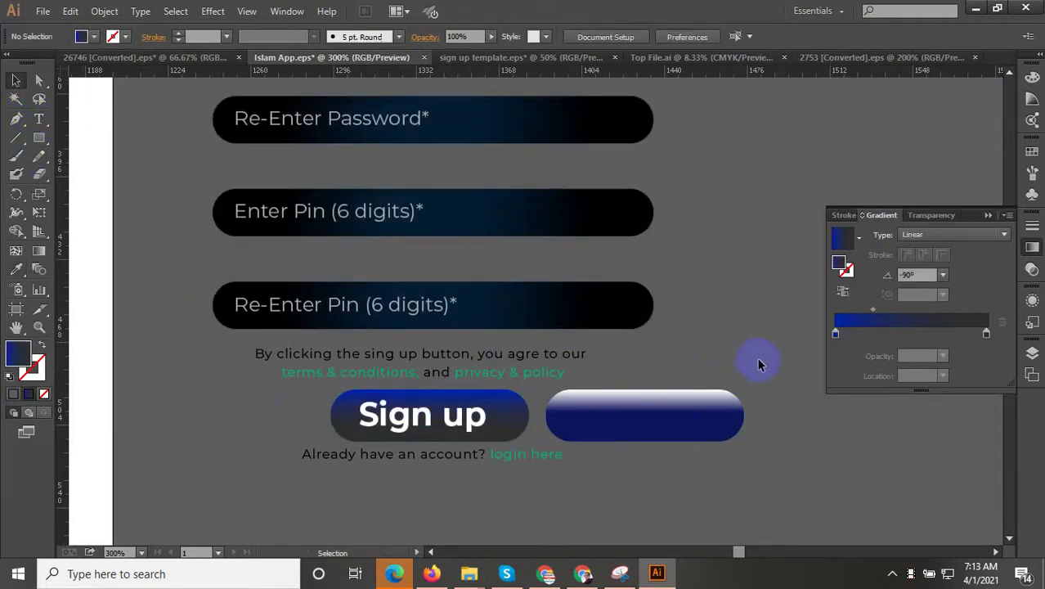
left_click(709, 447)
double_click(693, 416)
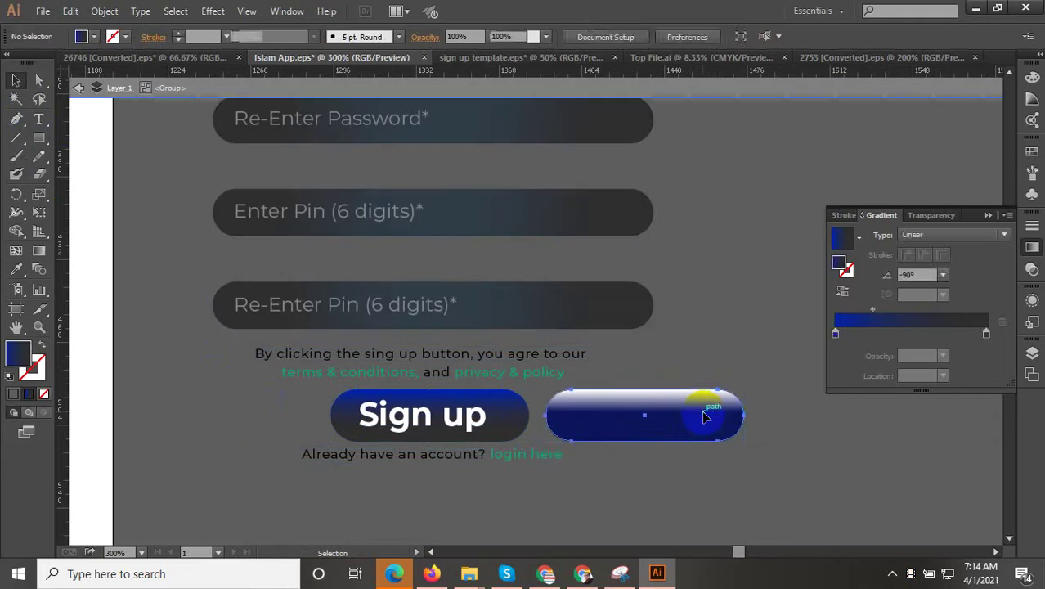
key("Delete")
double_click(711, 396)
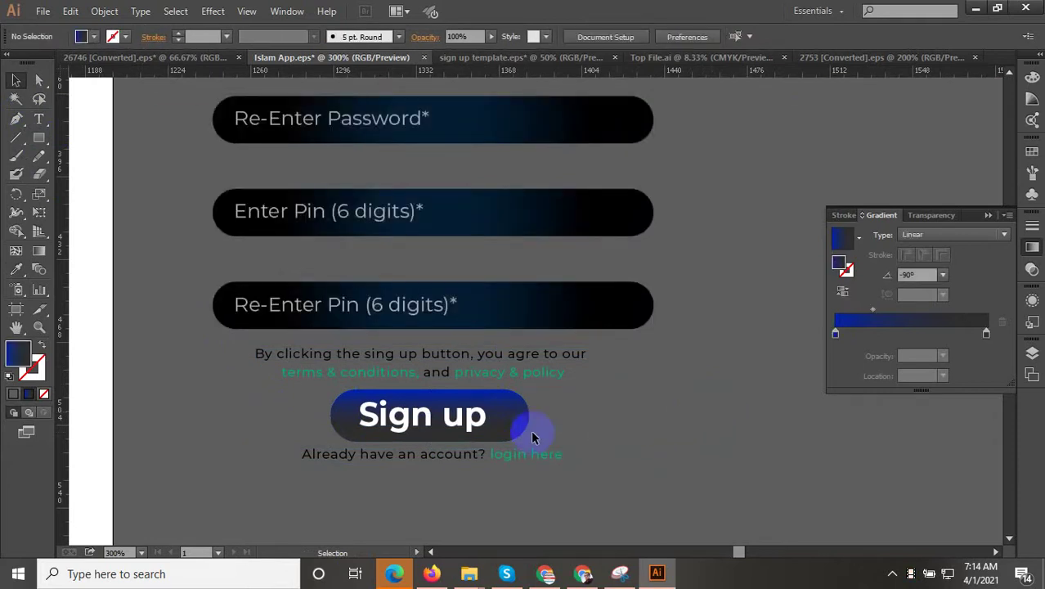
Ungroup the agreement text, Sign up button and login line
scroll(531, 432, "down", 3)
scroll(536, 450, "up", 3)
left_click(492, 372)
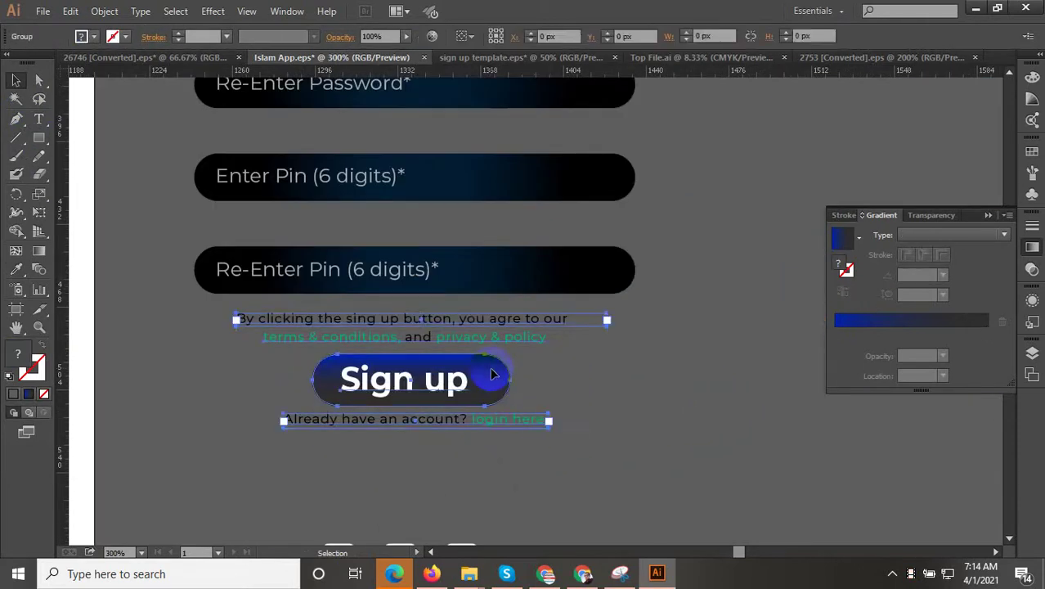
right_click(492, 374)
left_click(518, 456)
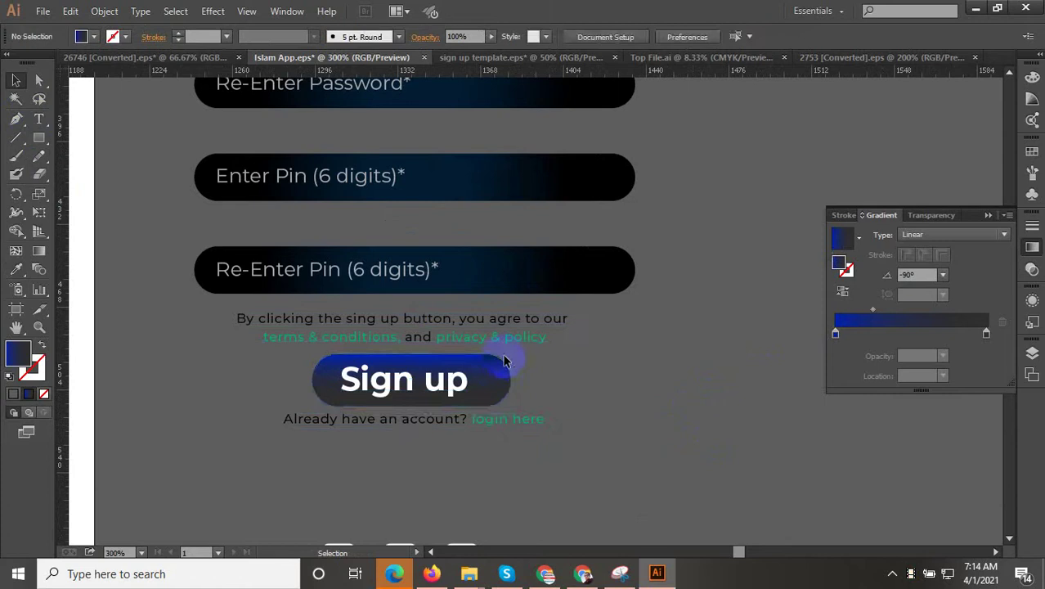
Brighten the blue stop of the Sign up button's gradient to a vivid azure by raising its green and blue values, and deselect the button
left_click(501, 365)
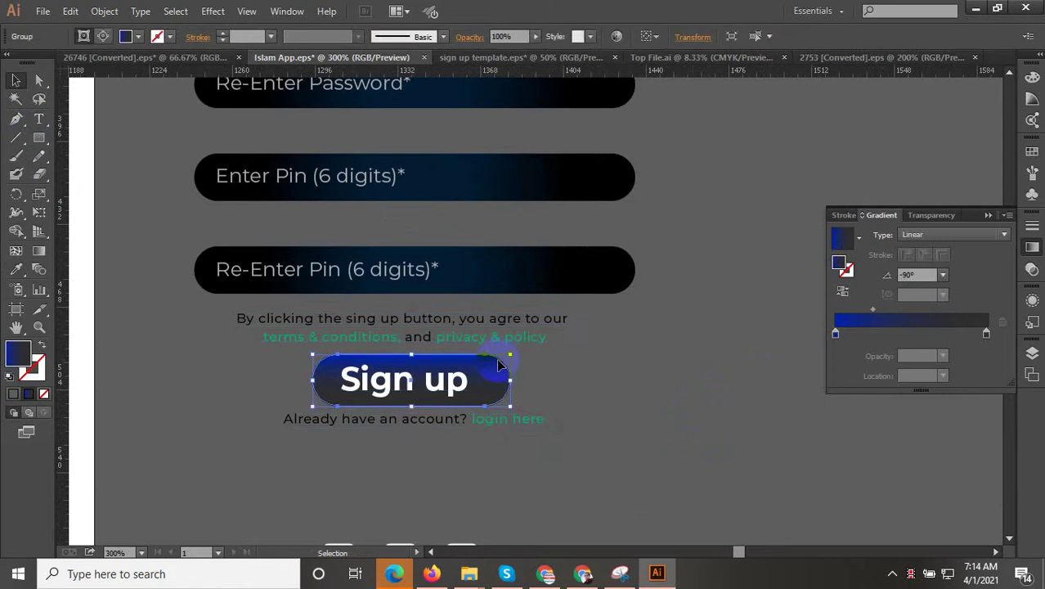
double_click(834, 332)
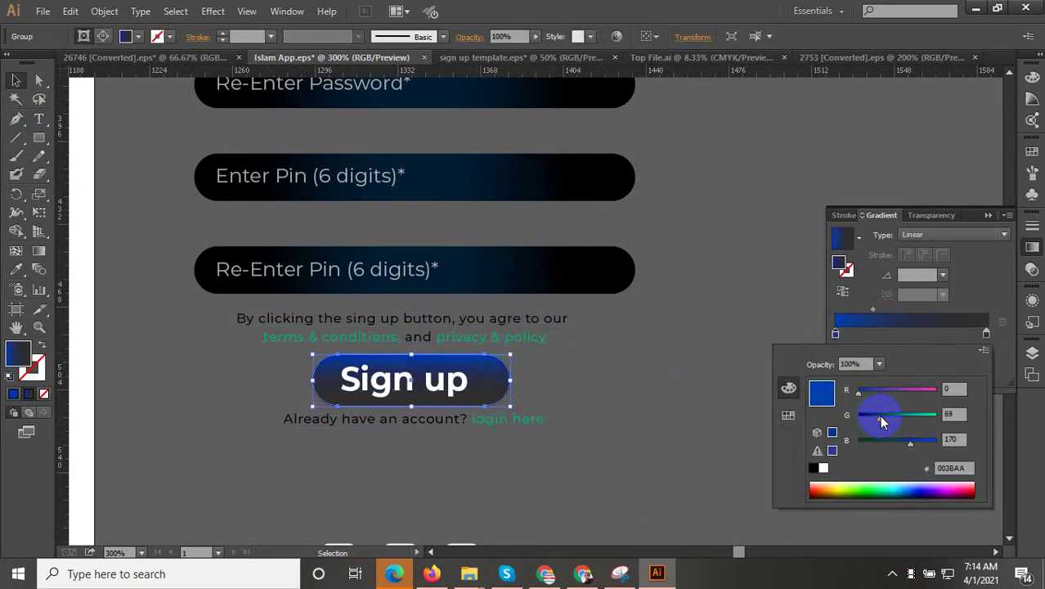
left_click_drag(880, 415, 945, 438)
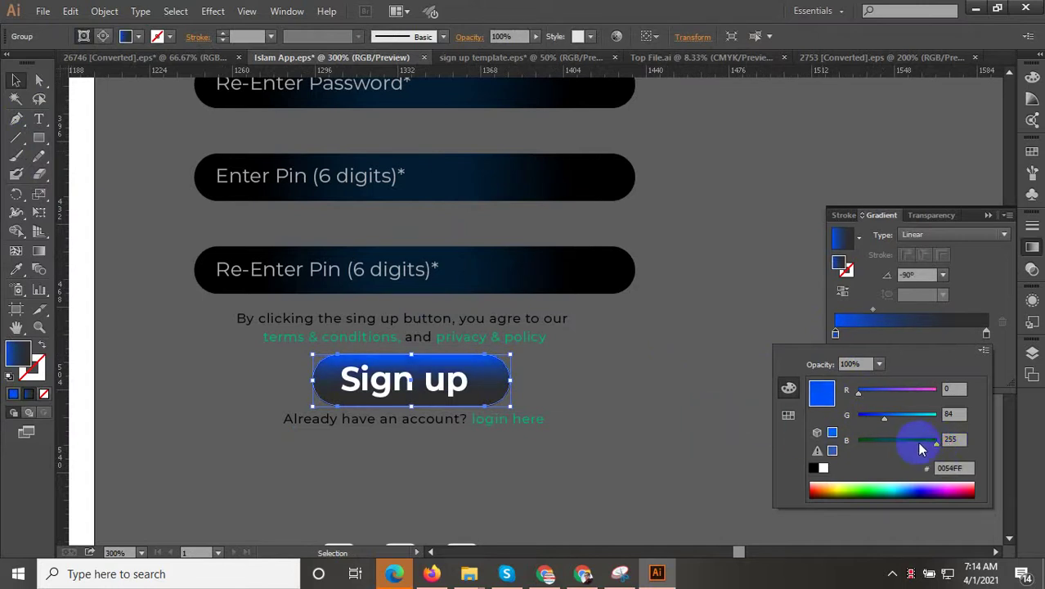
left_click_drag(869, 395, 888, 416)
left_click(721, 401)
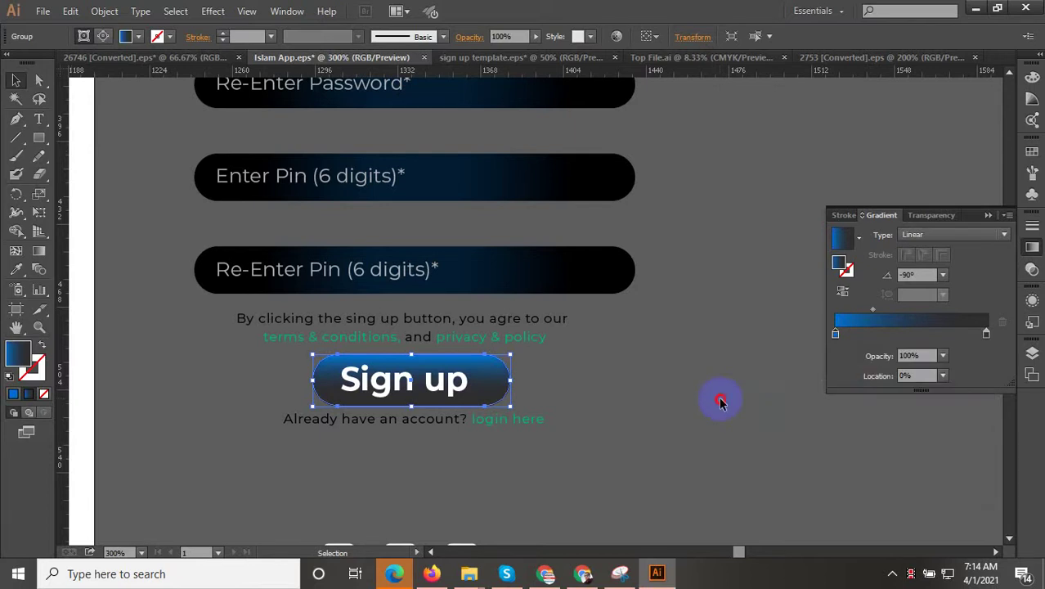
left_click(671, 417)
Group the whole sign-up form from the heading down to the social icons
key("ctrl+1")
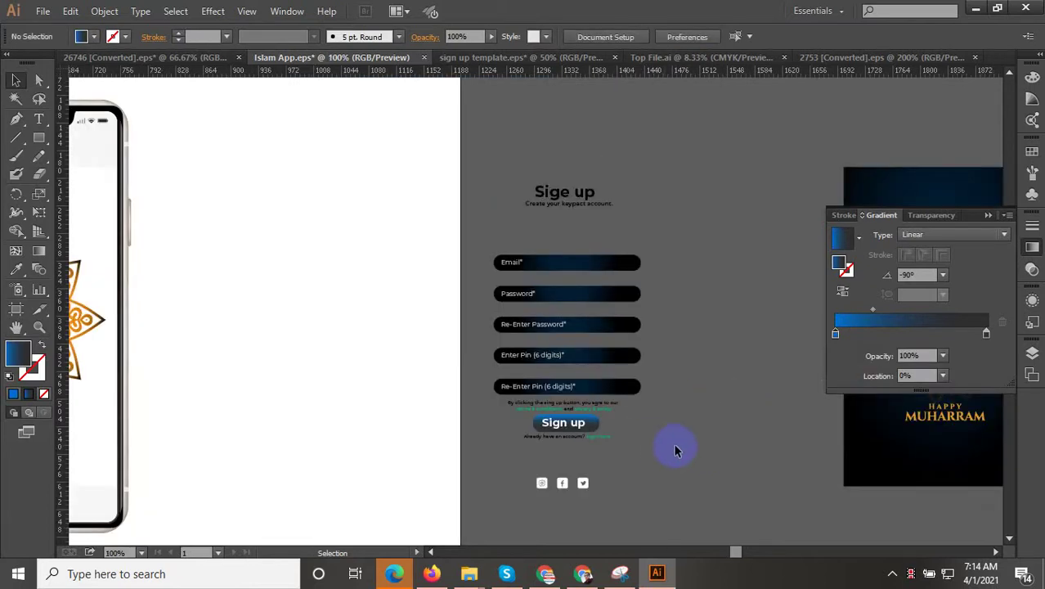
scroll(638, 418, "down", 1)
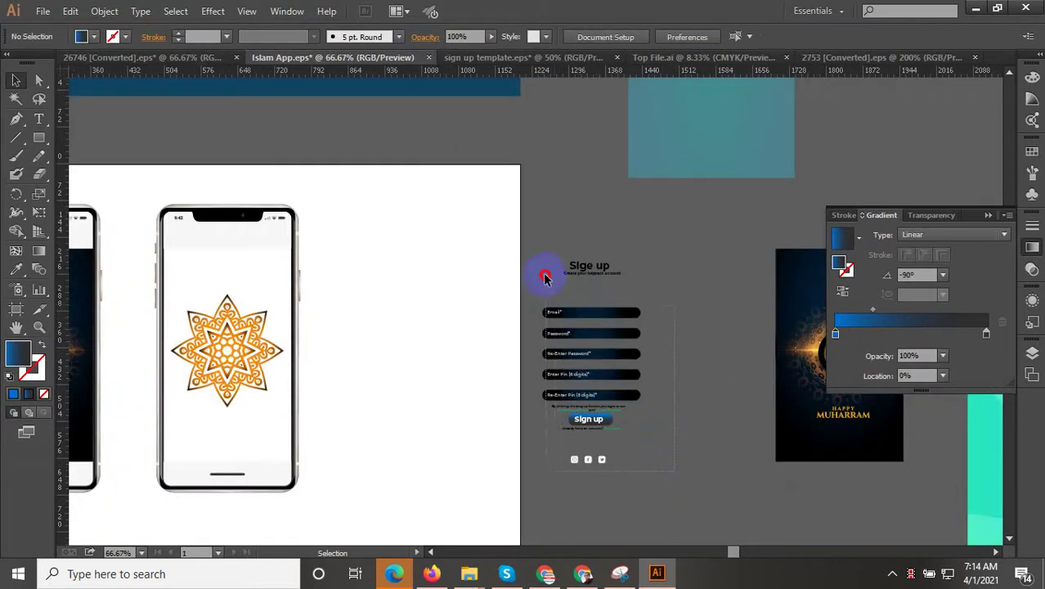
left_click_drag(546, 278, 654, 470)
right_click(584, 318)
left_click(635, 389)
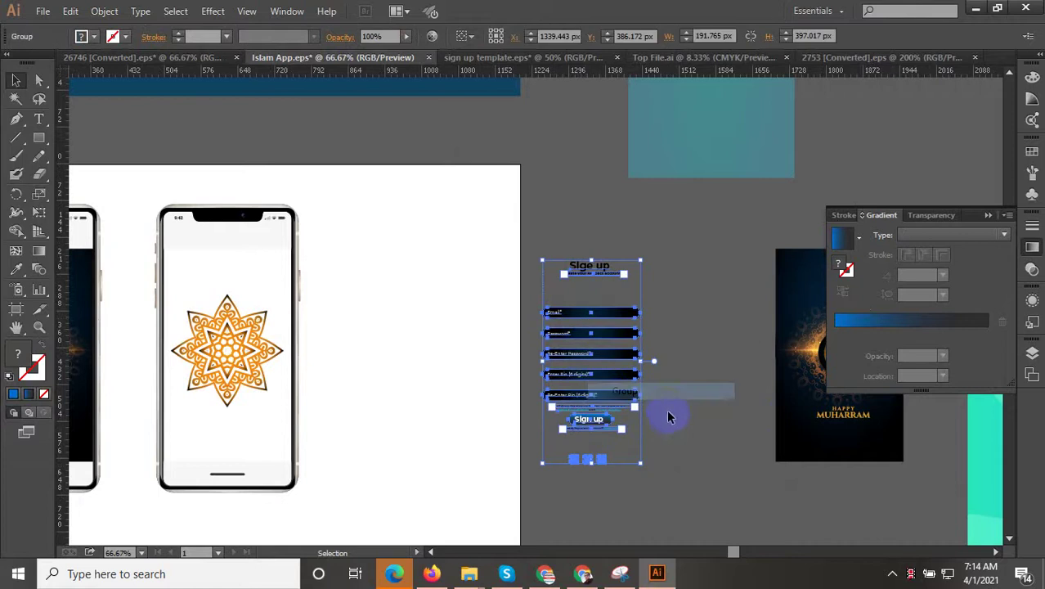
Move the grouped sign-up form onto the second phone's screen and enlarge it proportionally to about 197 x 407 px
left_click_drag(668, 417, 782, 391)
left_click_drag(701, 292, 337, 278)
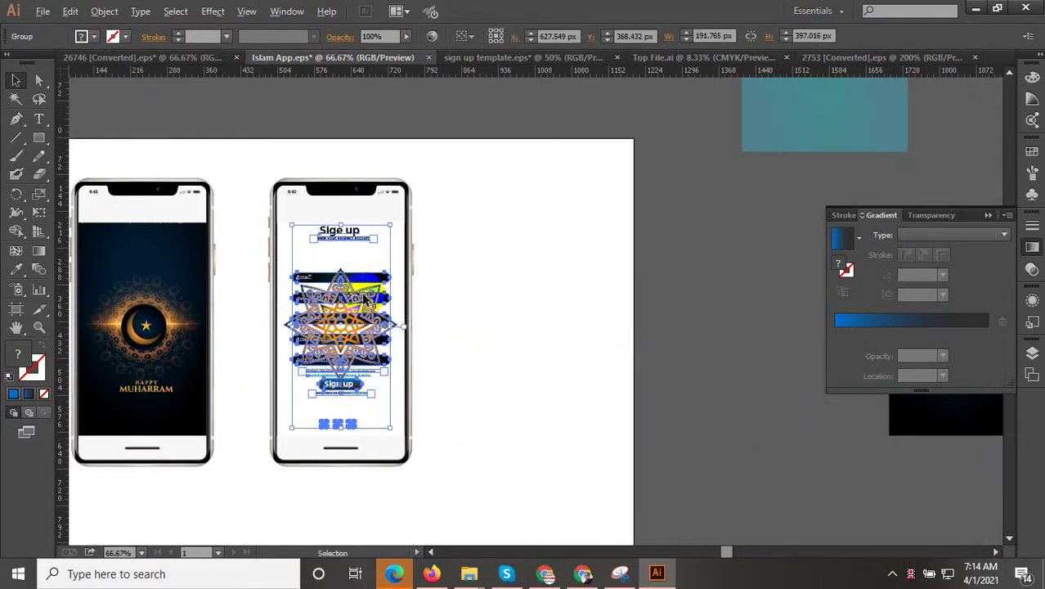
scroll(381, 238, "up", 1)
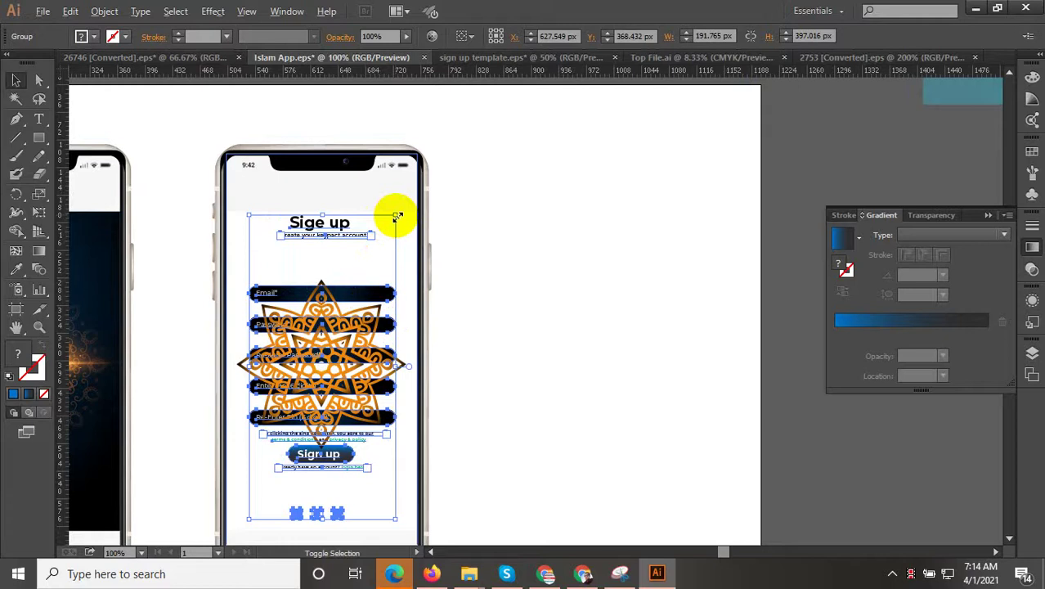
left_click_drag(396, 217, 399, 212)
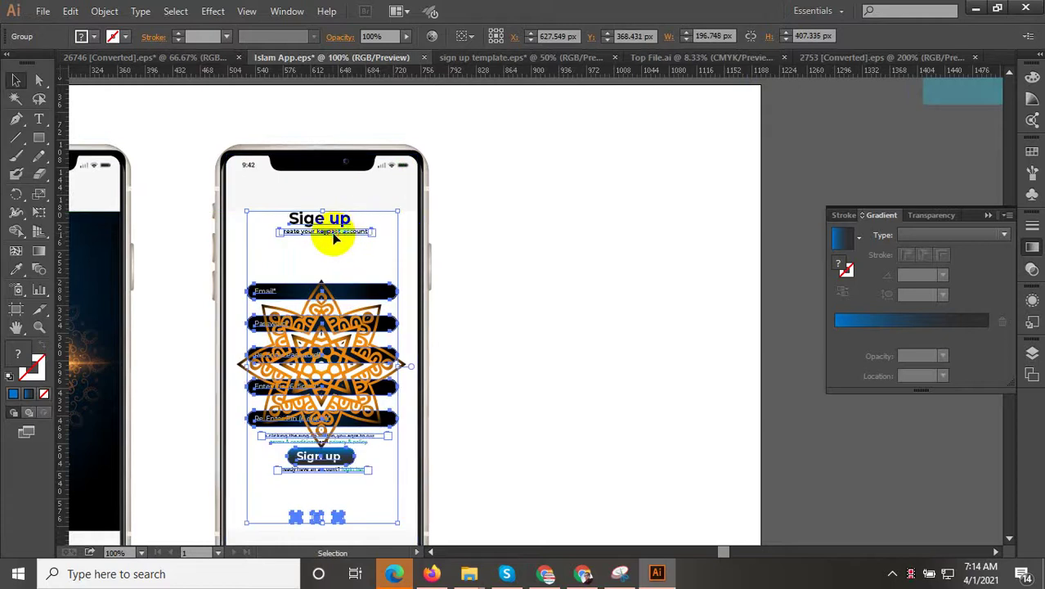
Inside the form group, move the "Sige up" heading and its subtitle down closer to the Email field, and leave the group
double_click(333, 238)
left_click(328, 234)
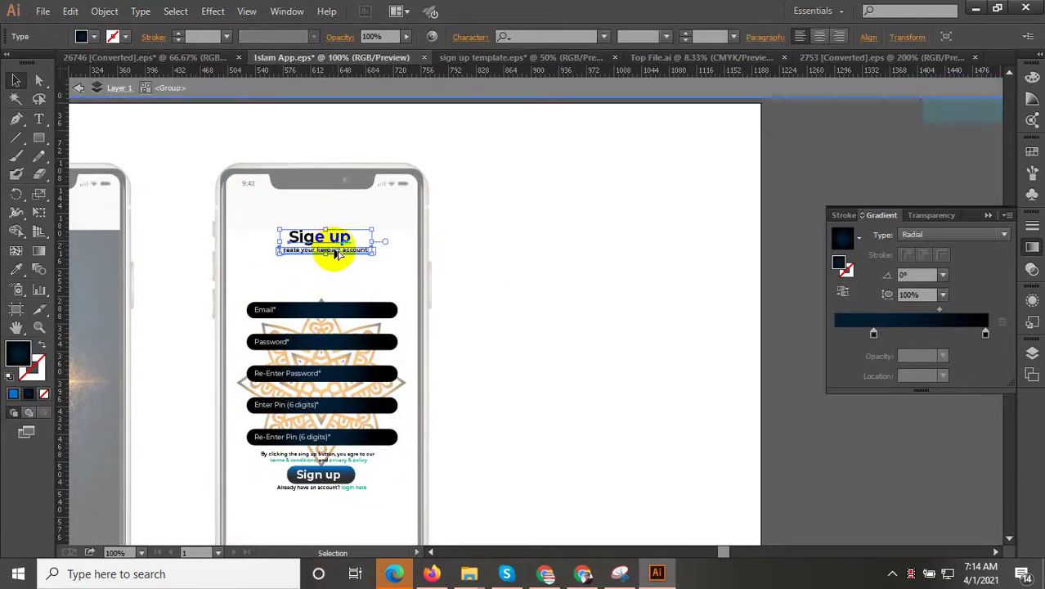
scroll(334, 249, "up", 2)
left_click_drag(333, 249, 339, 280)
scroll(339, 280, "down", 2)
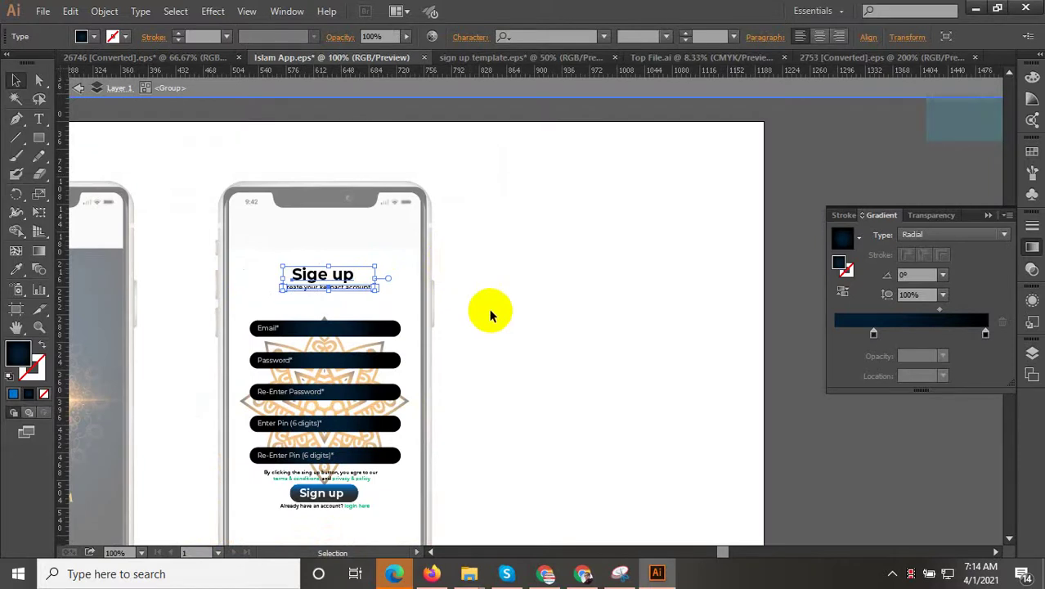
key("Escape")
scroll(458, 285, "down", 2)
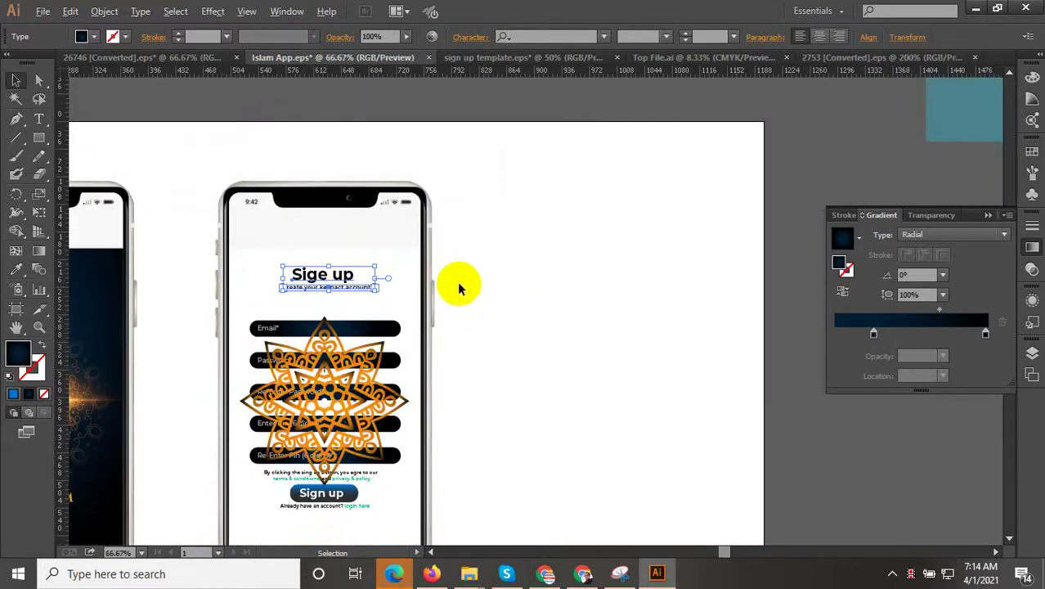
left_click(681, 350)
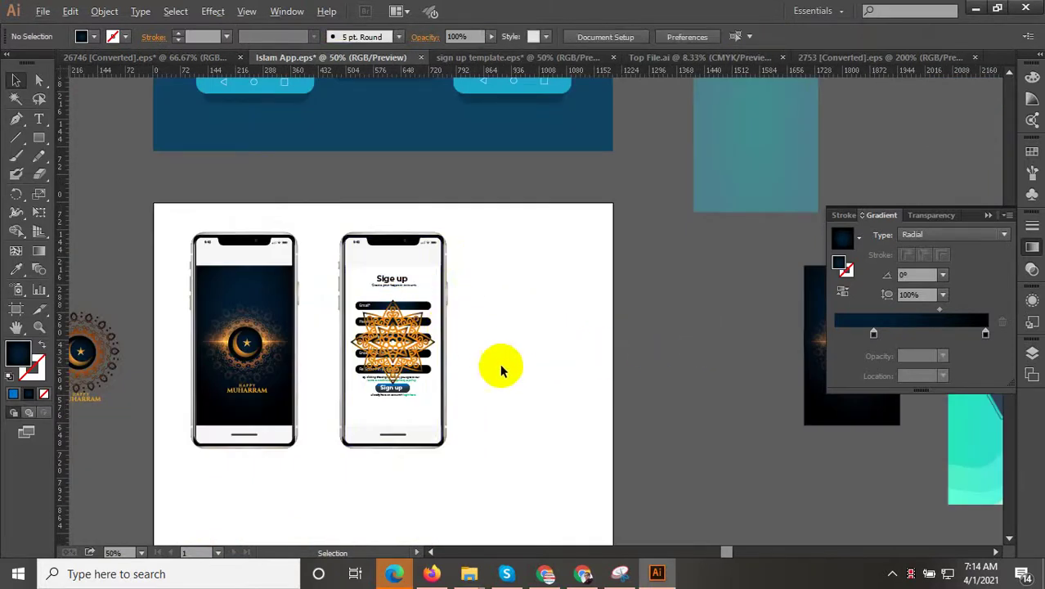
Bring the grouped sign-up form to the front so it sits above the gold mandala, and deselect it
scroll(439, 416, "up", 2)
left_click(363, 372)
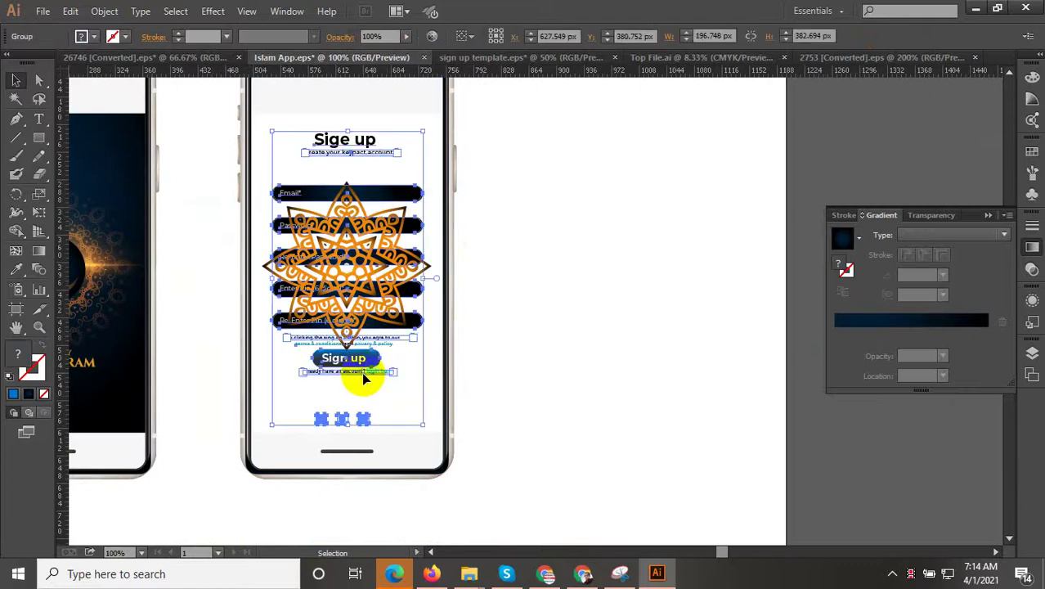
right_click(361, 372)
mouse_move(441, 499)
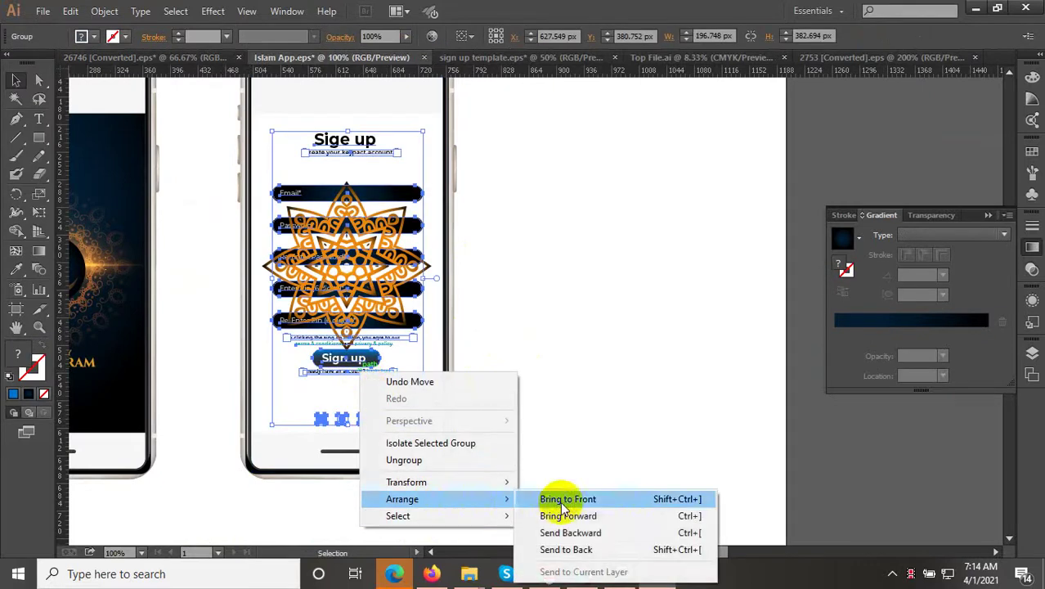
left_click(563, 507)
left_click(851, 420)
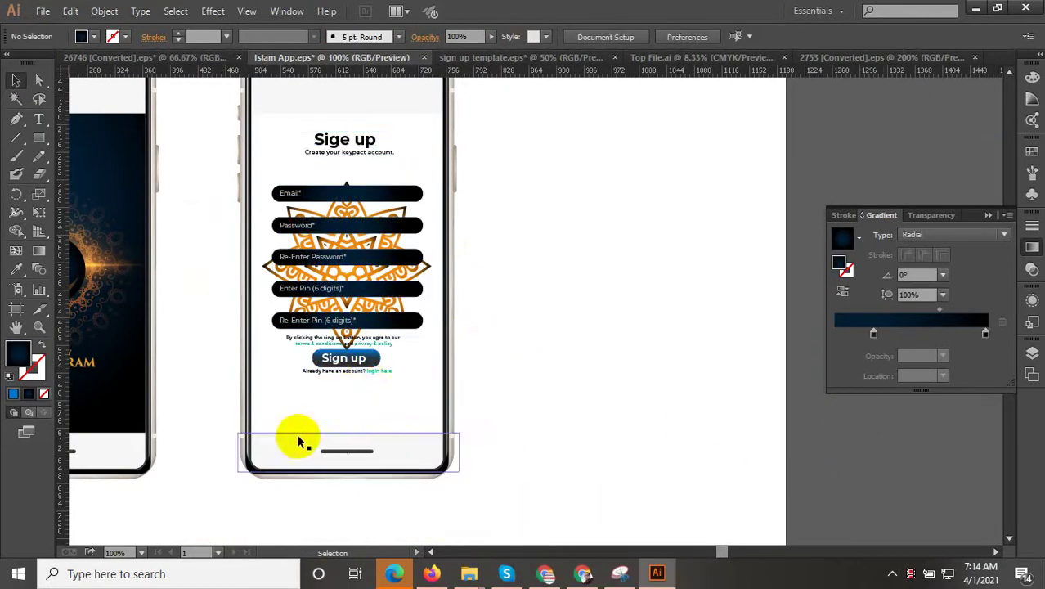
Inside the form group, recolor the three social icons with the dark blue gradient of the Re-Enter Pin field
scroll(394, 357, "up", 2)
scroll(373, 361, "down", 2)
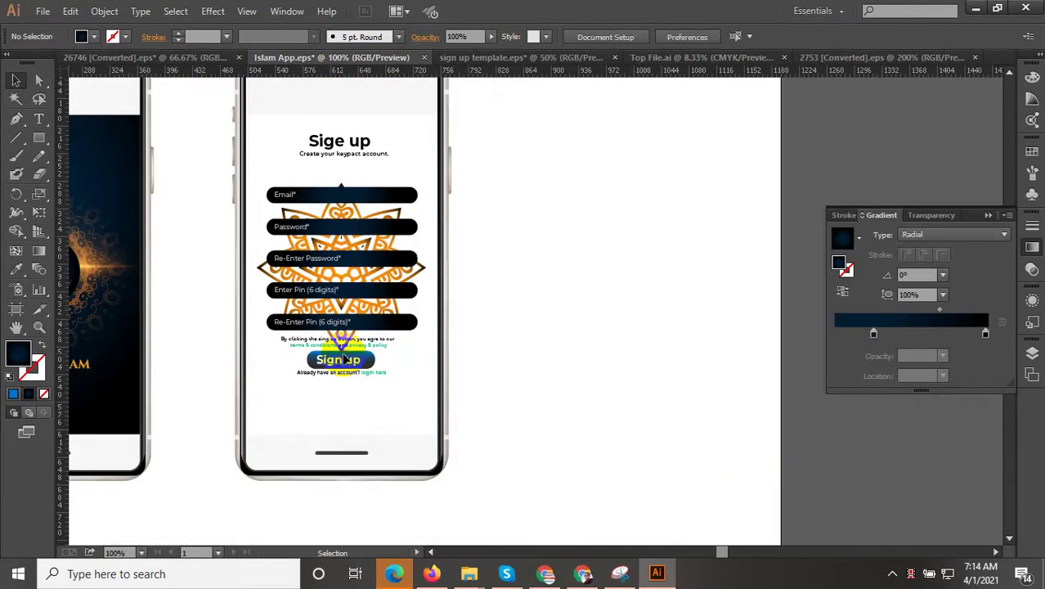
left_click(345, 359)
double_click(344, 365)
scroll(328, 424, "up", 2)
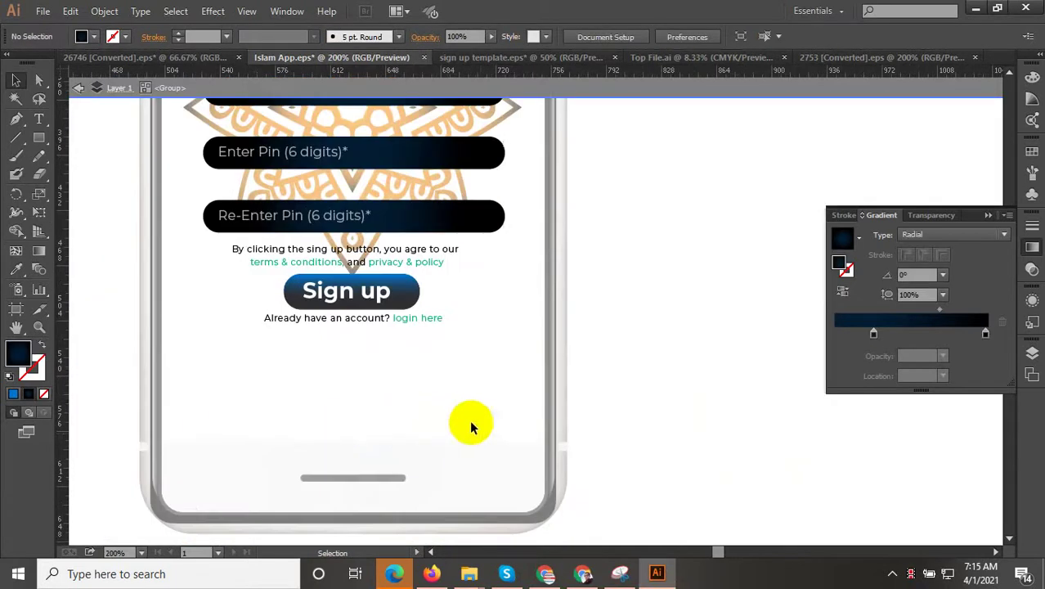
left_click_drag(471, 445, 219, 392)
left_click(16, 270)
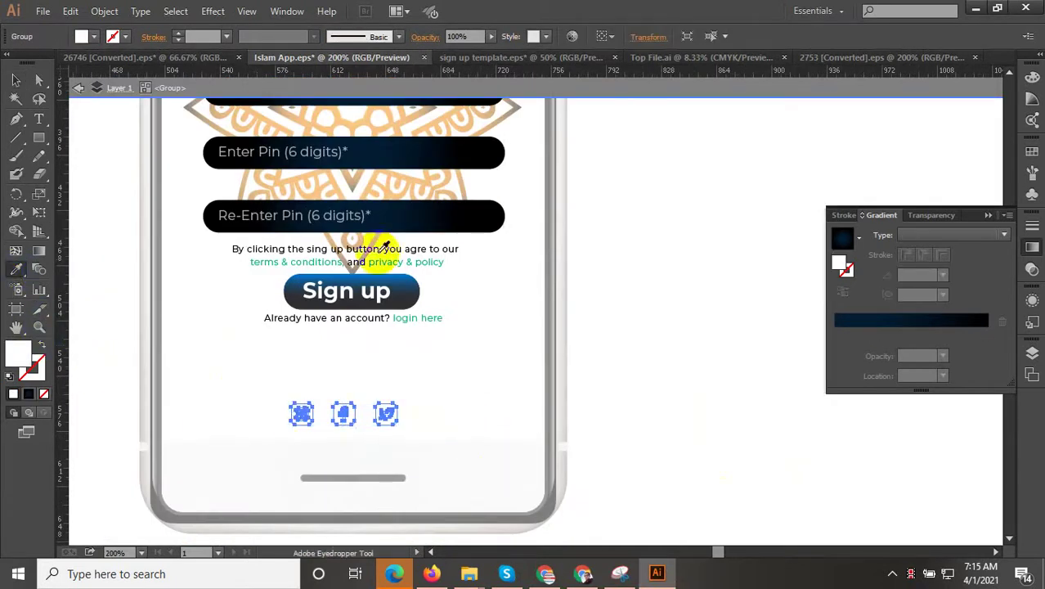
left_click(478, 212)
left_click(17, 80)
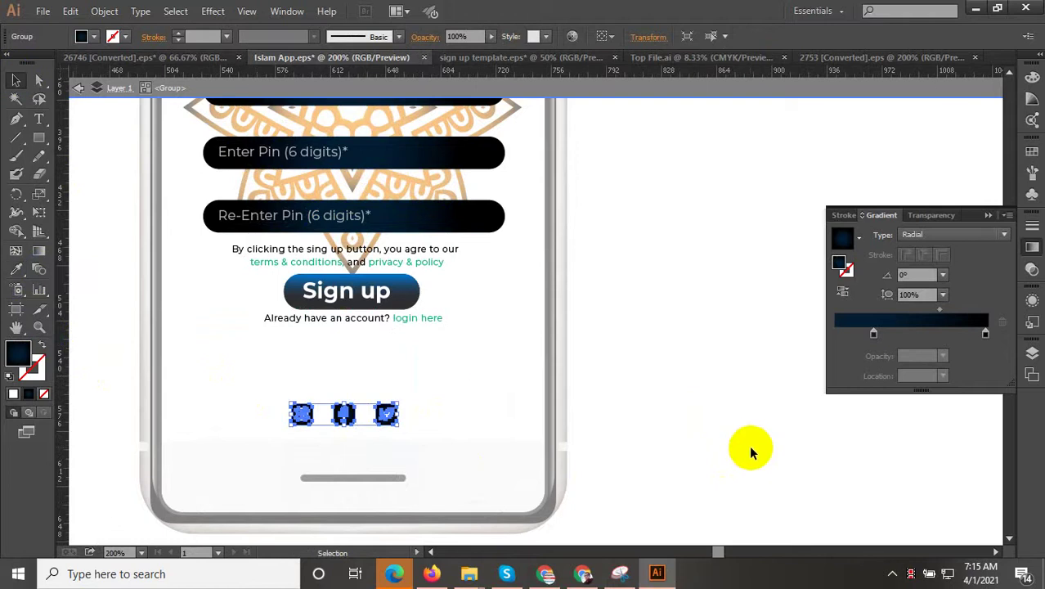
double_click(747, 446)
Move the three social icons up closer beneath the "Already have an account?" line and leave the form group
left_click(345, 417)
scroll(345, 416, "up", 2)
left_click_drag(344, 420, 342, 311)
scroll(381, 434, "down", 2)
left_click(729, 425)
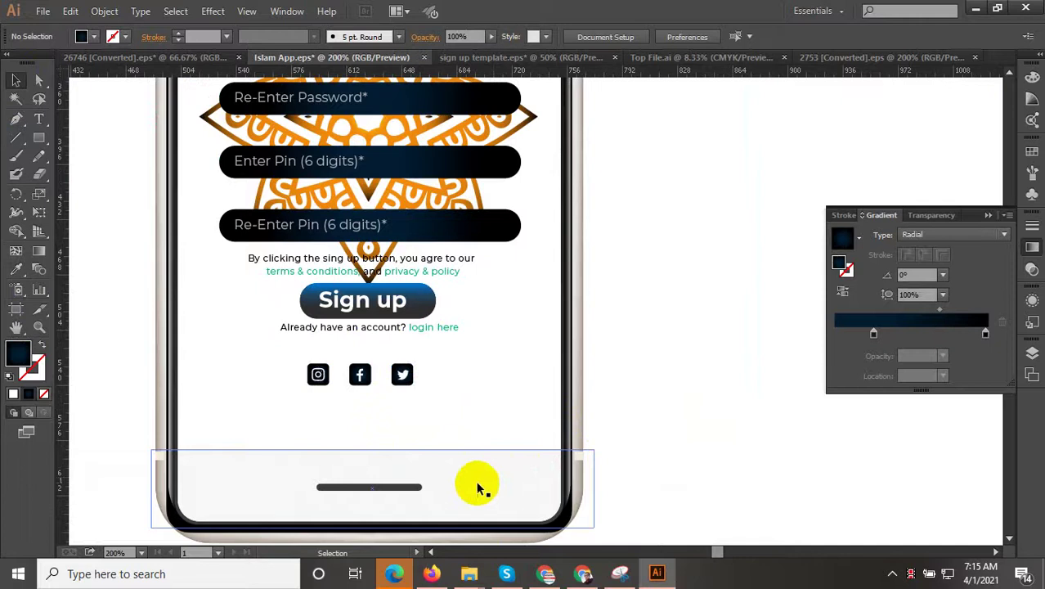
Move the translucent light blue rectangle from beside the artboard onto the second phone, aligning it with the screen area's upper-left corner
scroll(478, 485, "down", 2)
left_click(433, 322)
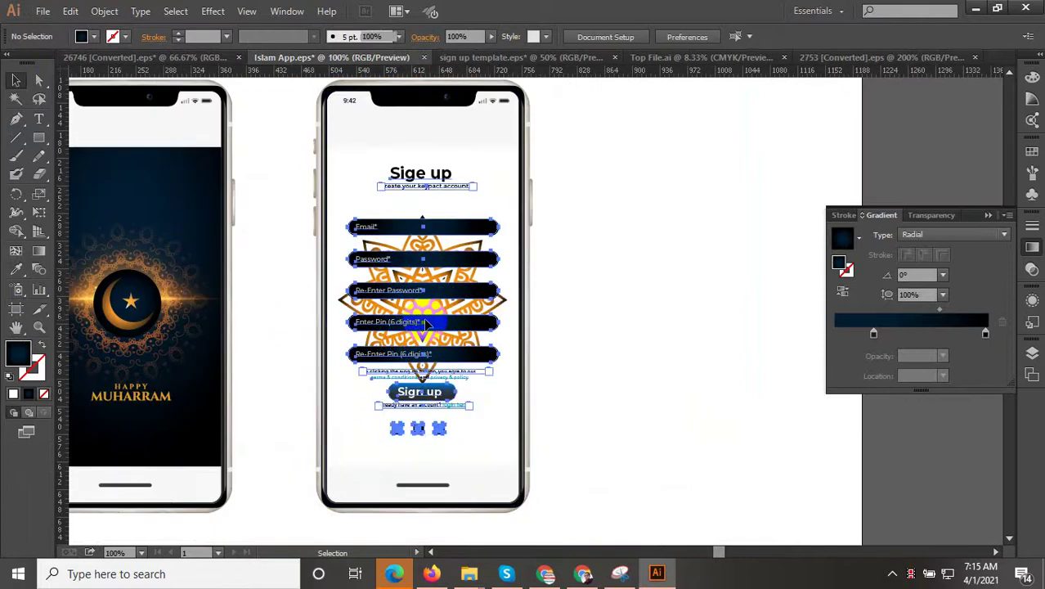
scroll(359, 383, "down", 1)
scroll(364, 400, "down", 2)
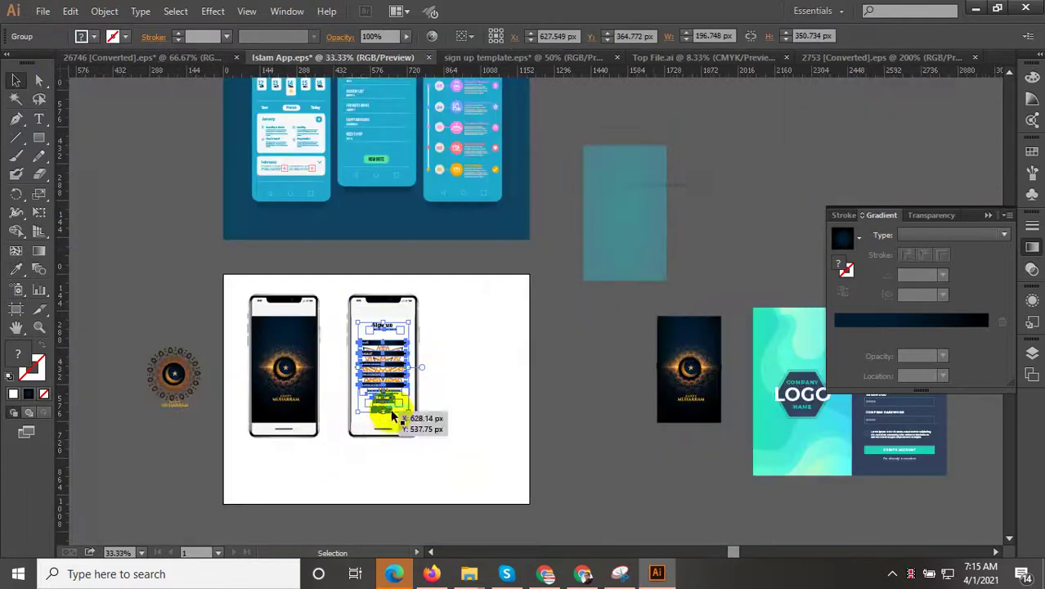
left_click(646, 264)
left_click_drag(627, 269, 551, 399)
scroll(426, 409, "up", 2)
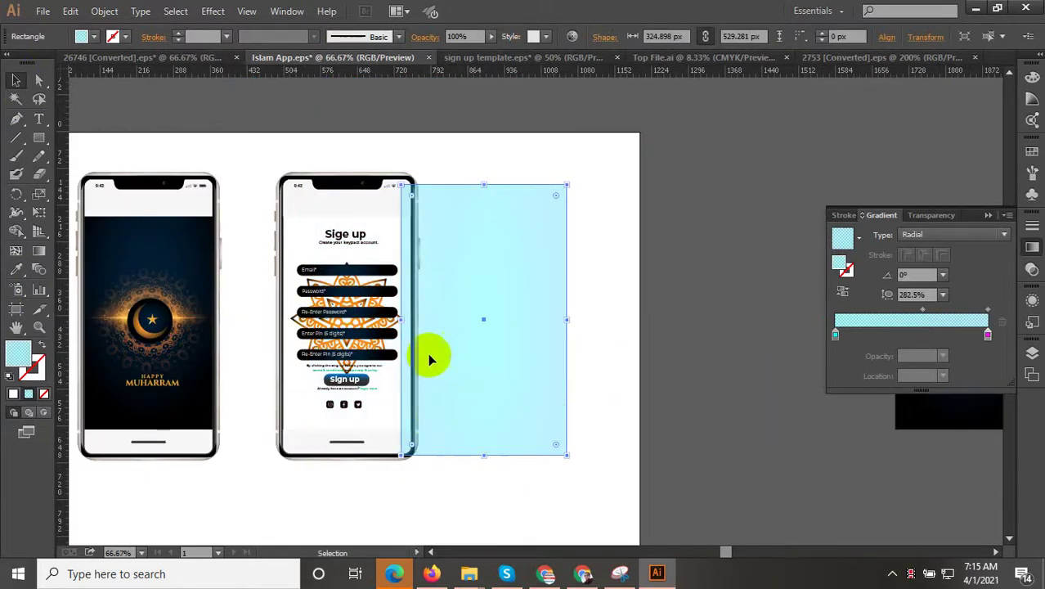
scroll(389, 288, "up", 2)
scroll(509, 296, "down", 2)
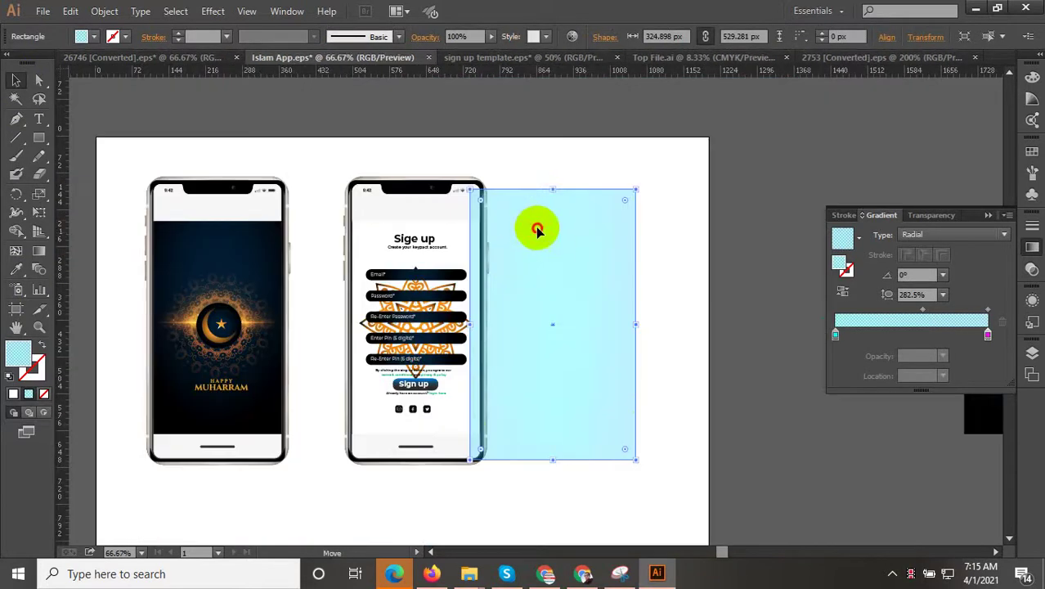
left_click_drag(539, 226, 347, 168)
scroll(365, 226, "up", 3)
scroll(372, 280, "up", 2)
scroll(323, 212, "down", 5)
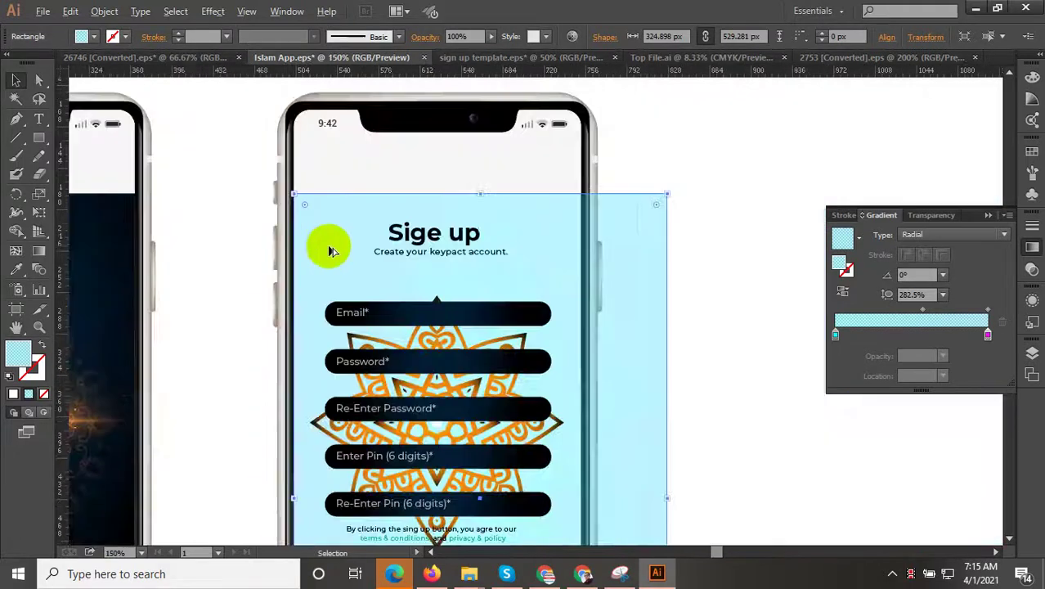
Resize the light blue rectangle to about 250 x 417 px so it fills the second phone's screen area, and deselect it
scroll(387, 465, "up", 3)
scroll(403, 497, "up", 2)
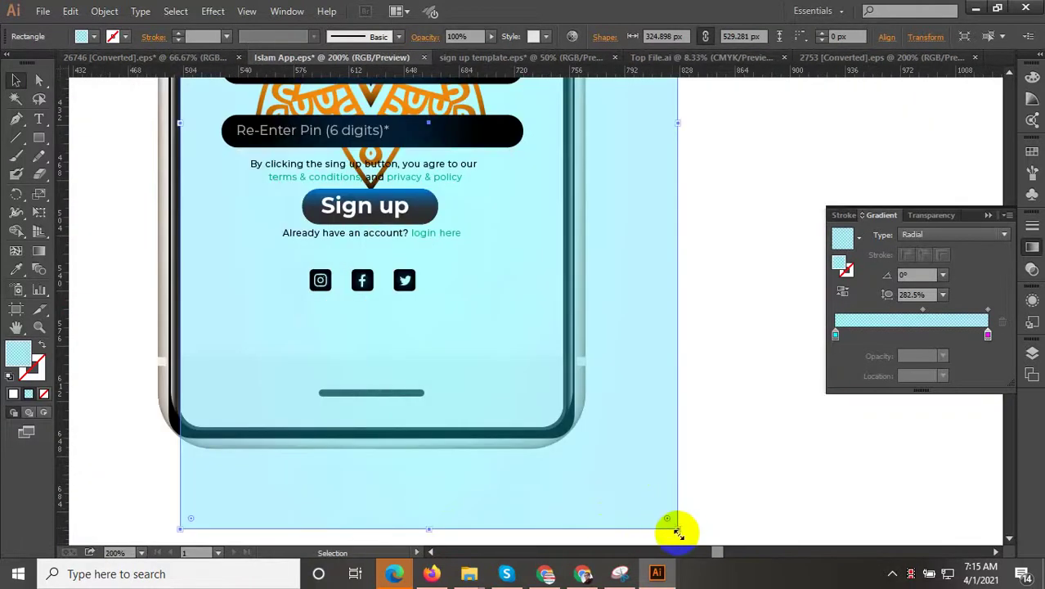
left_click_drag(673, 526, 560, 356)
scroll(572, 363, "up", 4)
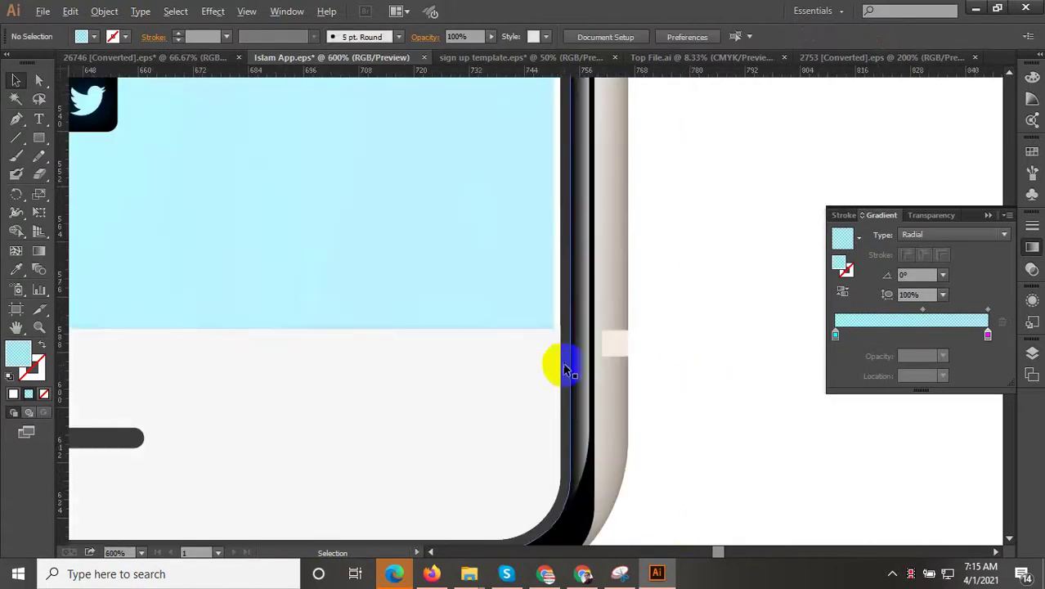
scroll(539, 319, "up", 2)
left_click_drag(560, 320, 580, 324)
scroll(541, 433, "down", 8)
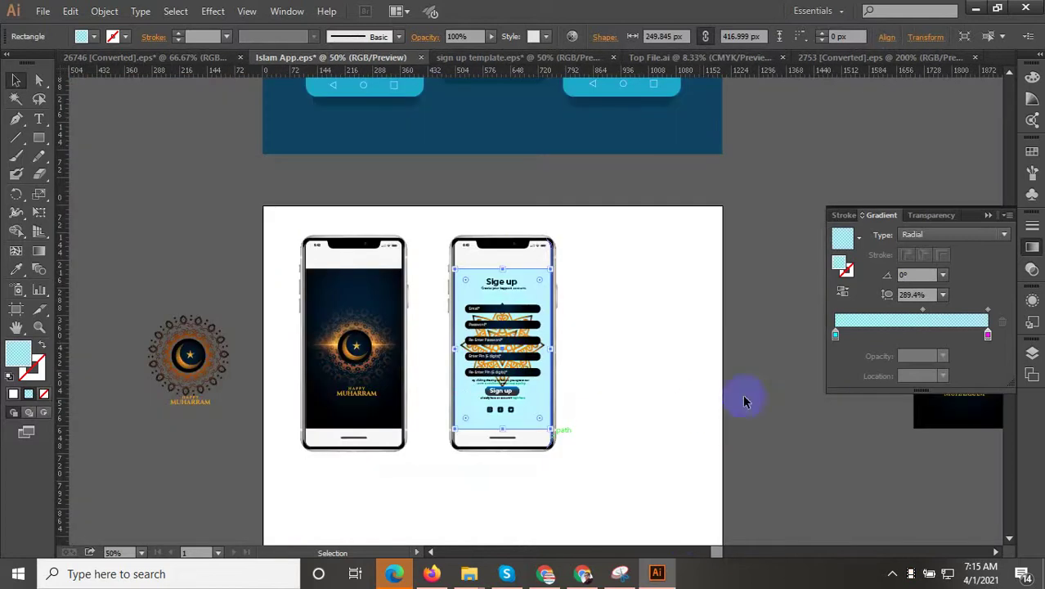
left_click(742, 394)
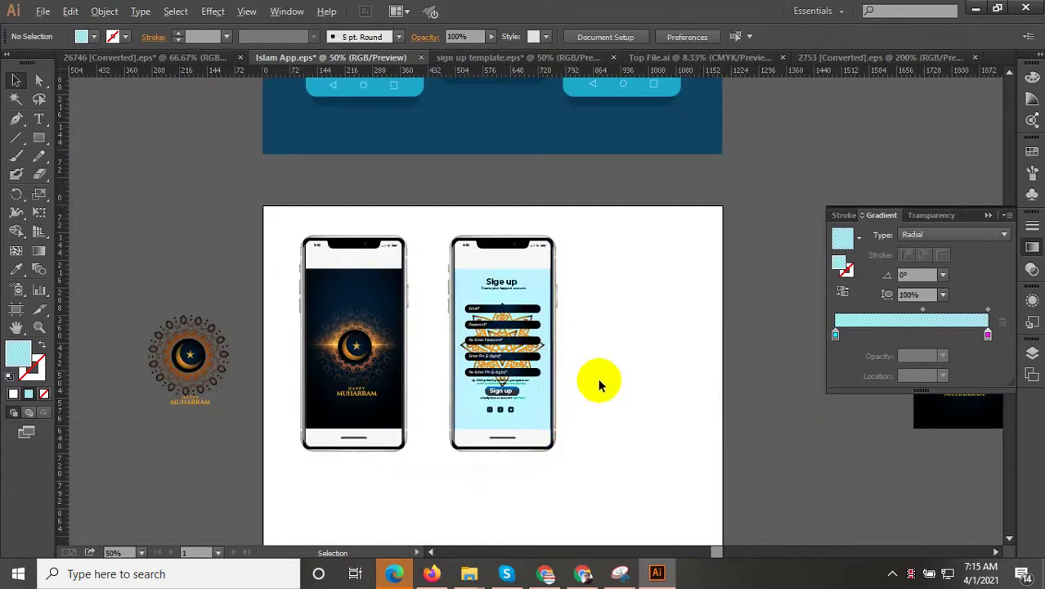
Place a copy of the gold mandala off the artboard, beneath the spare Happy Muharram emblem
scroll(597, 377, "up", 1)
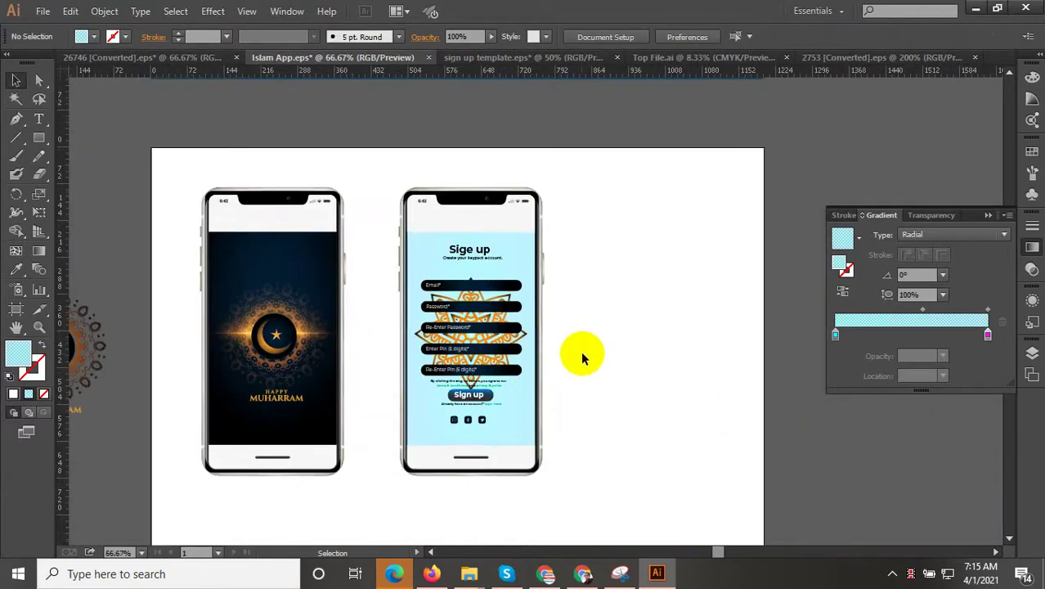
left_click(498, 374)
scroll(502, 361, "up", 3)
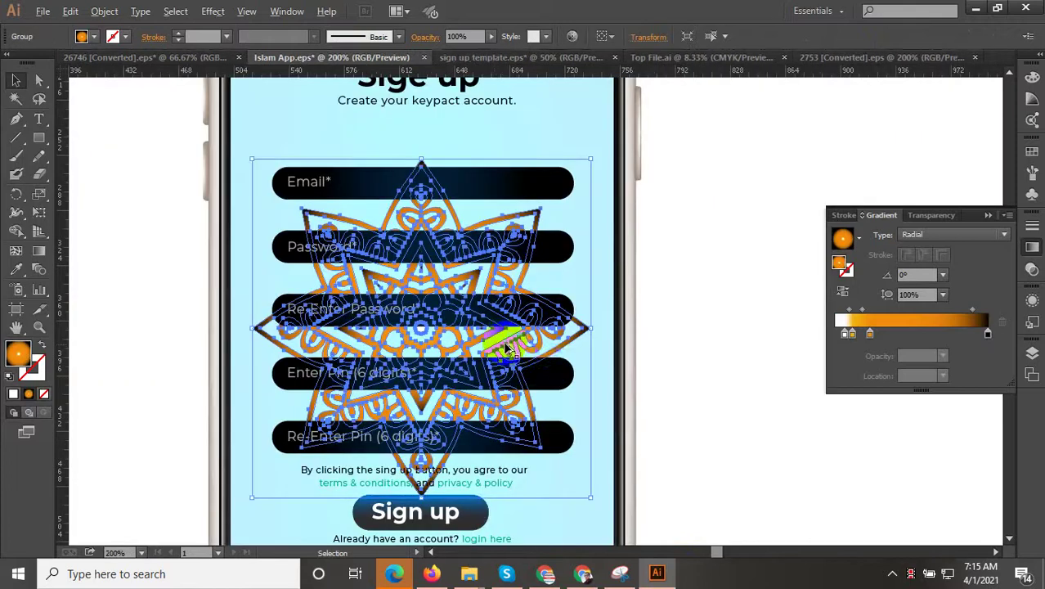
scroll(497, 345, "down", 5)
left_click_drag(506, 348, 263, 415)
Lower the opacity of the mandala behind the sign-up form to 58%
scroll(491, 339, "up", 2)
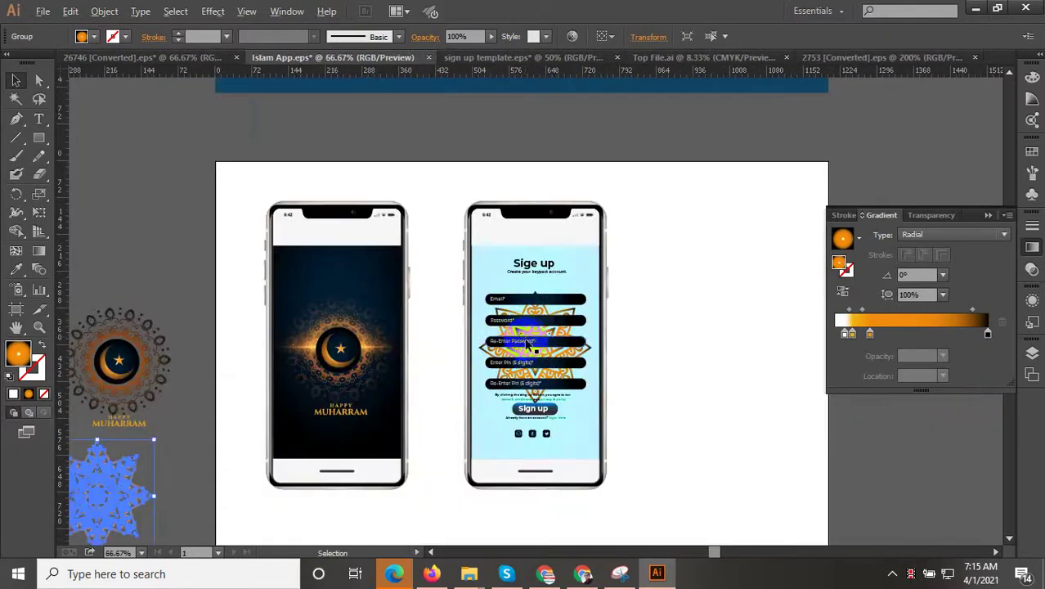
scroll(535, 348, "up", 1)
left_click(535, 348)
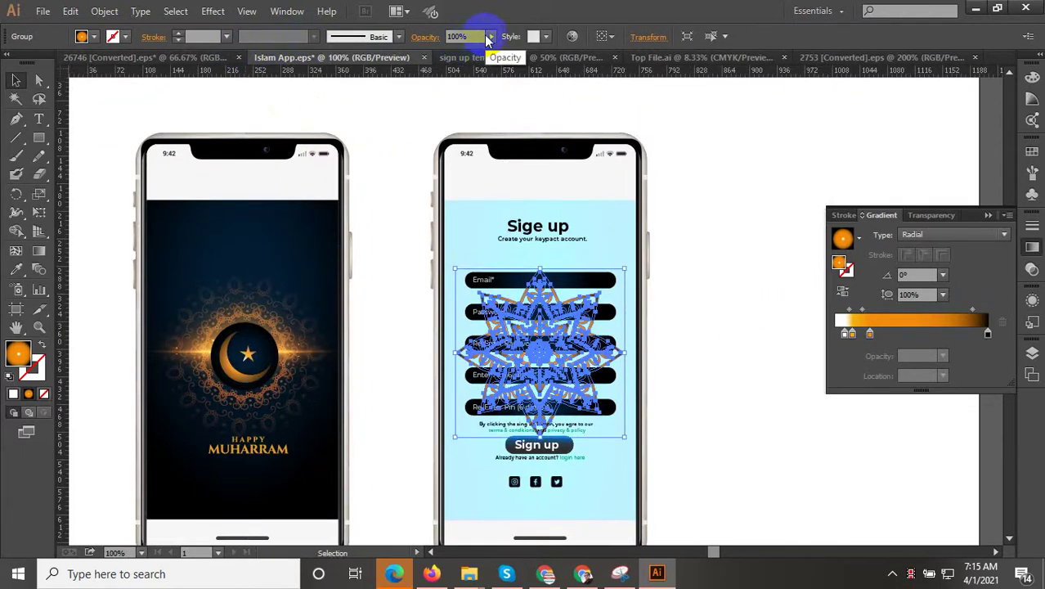
left_click_drag(492, 47, 477, 52)
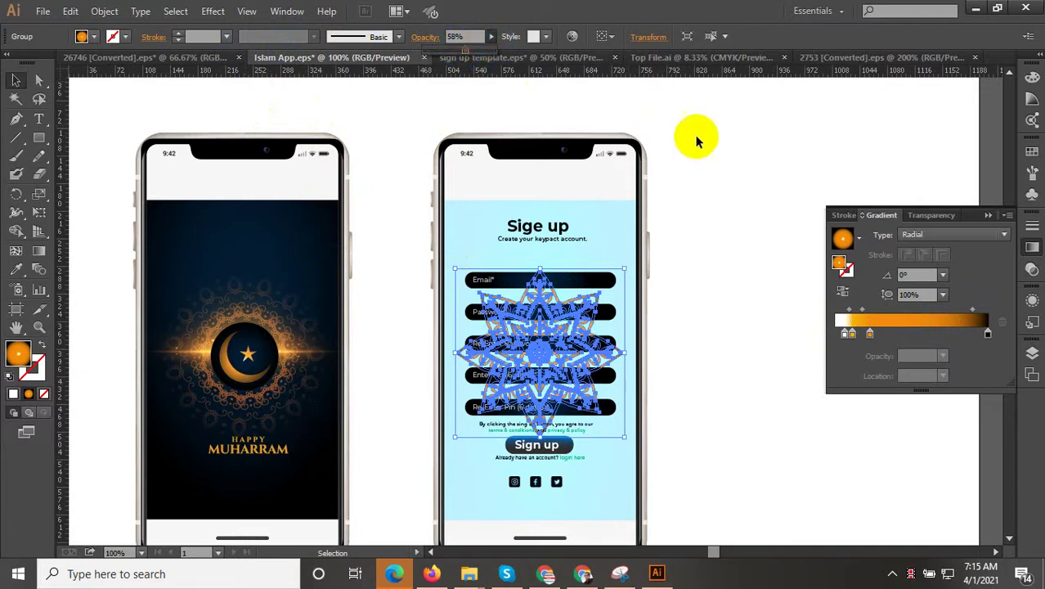
left_click(699, 168)
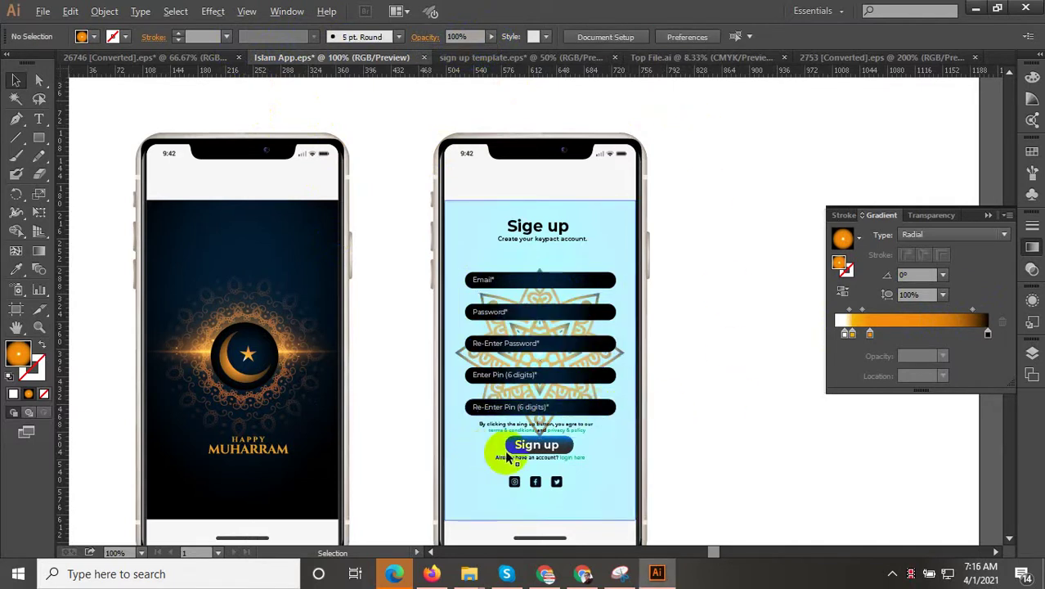
Set the opacity of the mandala behind the sign-up form to 40% and deselect it
scroll(515, 448, "up", 3)
left_click(621, 292)
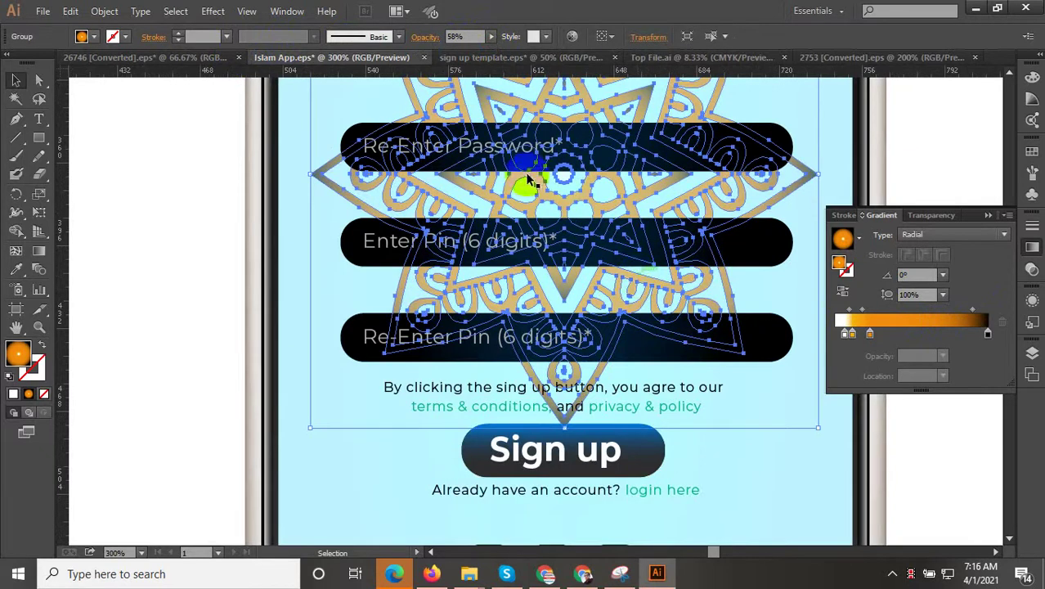
left_click(492, 37)
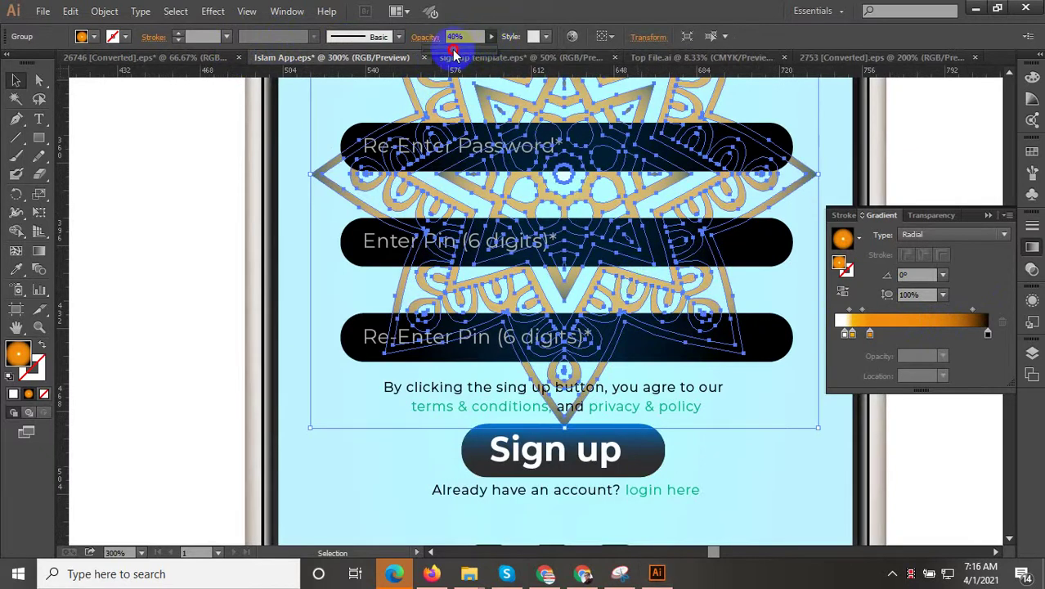
left_click_drag(454, 53, 454, 53)
left_click(440, 346)
scroll(441, 346, "down", 3)
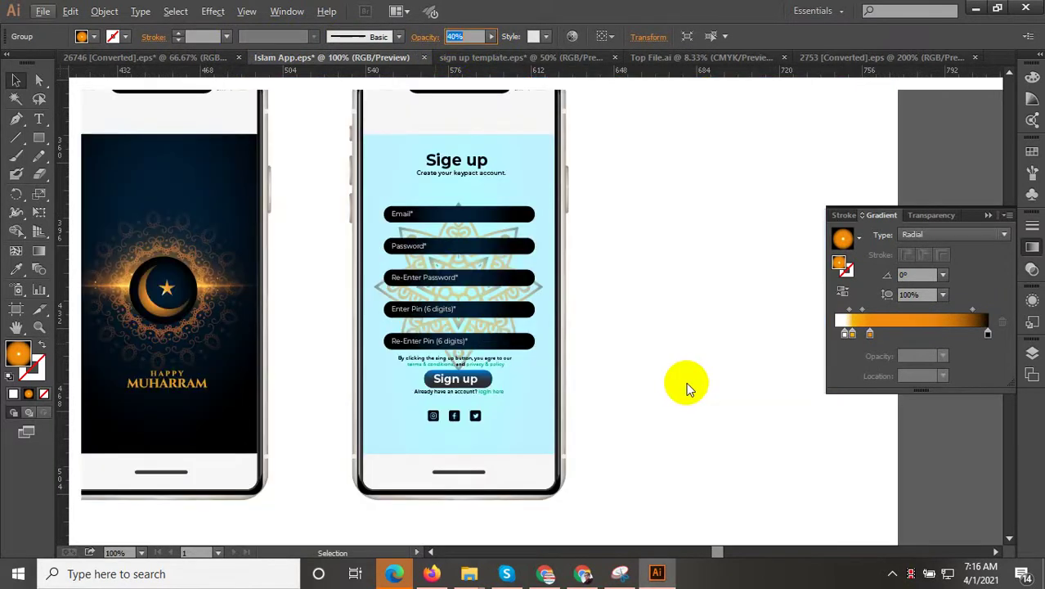
left_click(716, 369)
key("ctrl+minus")
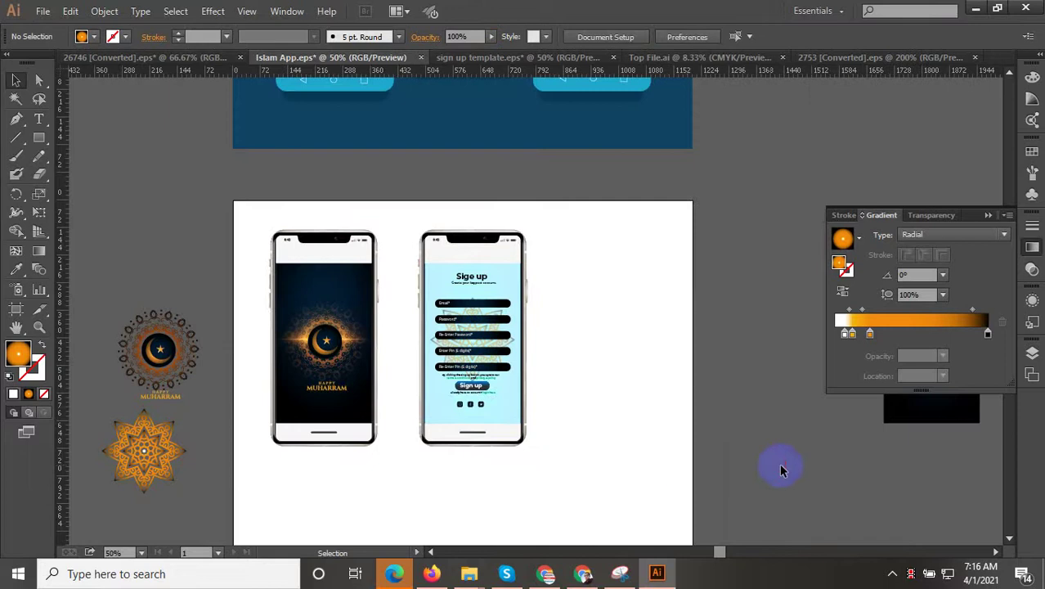
left_click(490, 345)
key("ctrl+1")
left_click_drag(504, 366, 215, 321)
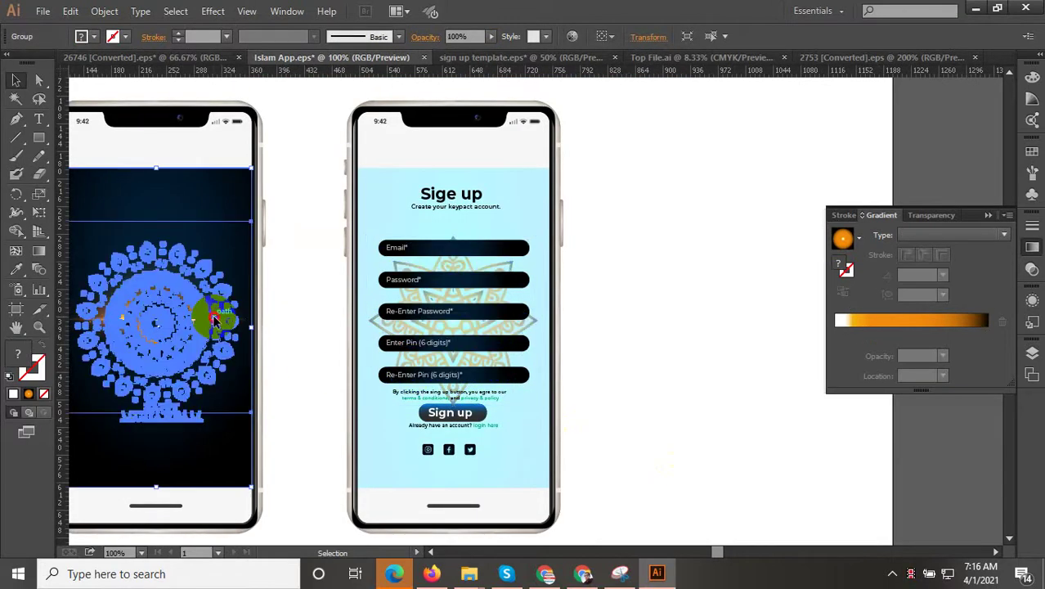
double_click(215, 322)
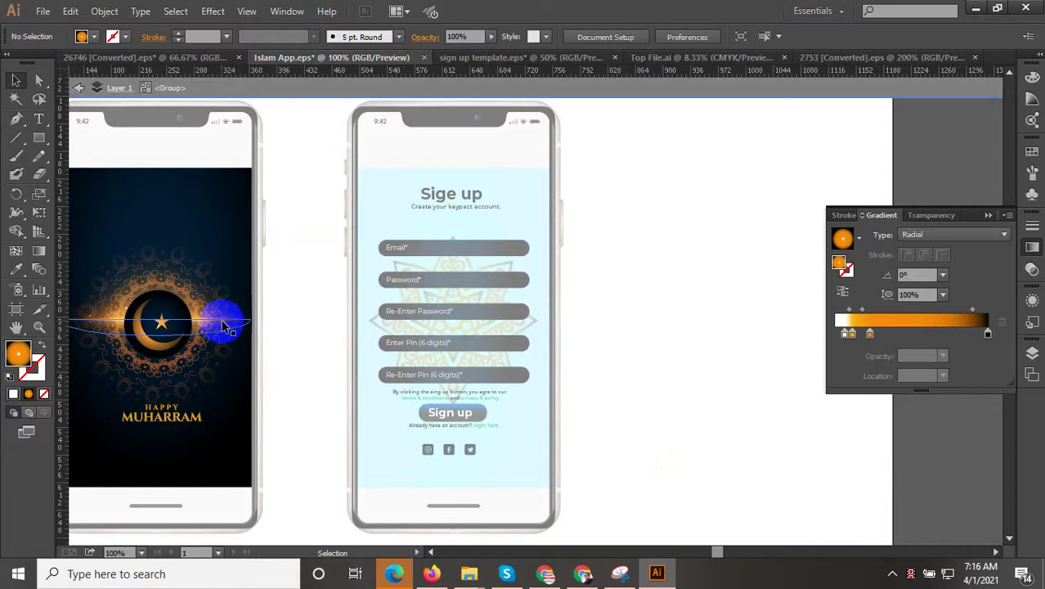
double_click(451, 289)
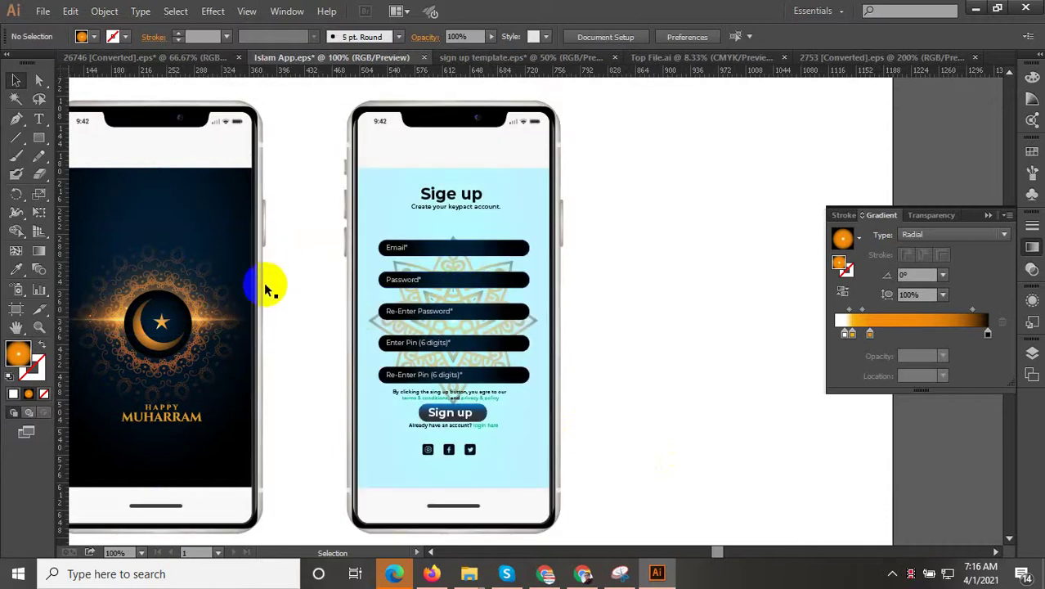
left_click(220, 321)
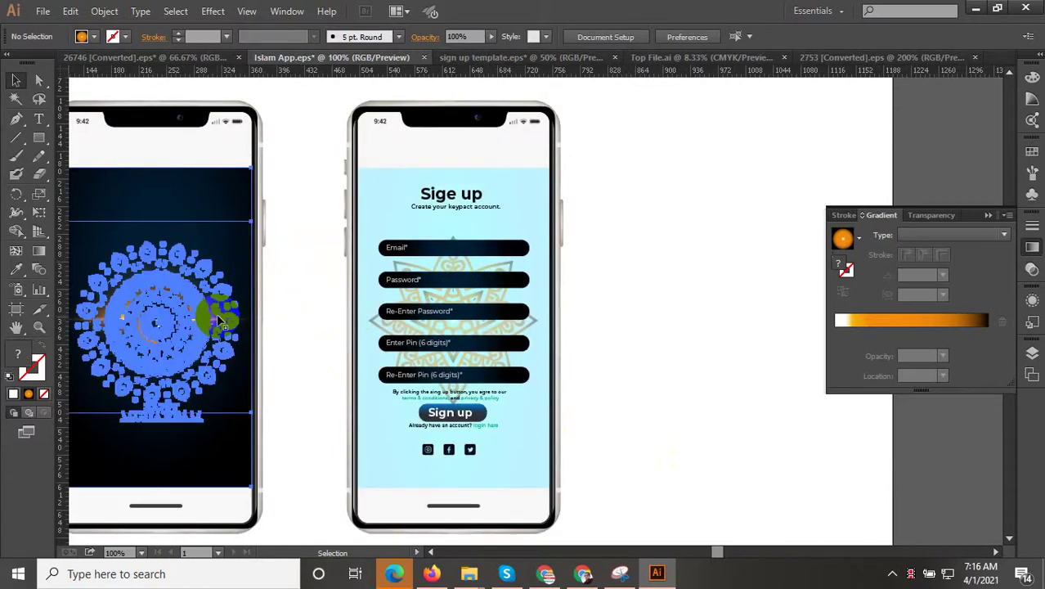
Try filling the second phone's light blue background with the wallpaper's dark blue gradient, and undo the fill
left_click(500, 229)
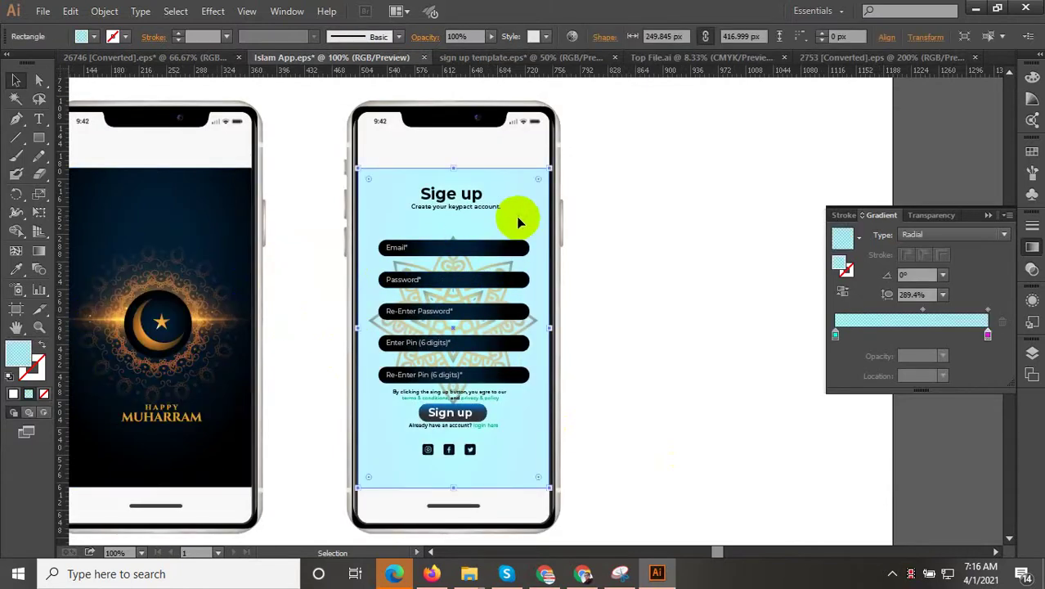
left_click(17, 269)
left_click(190, 188)
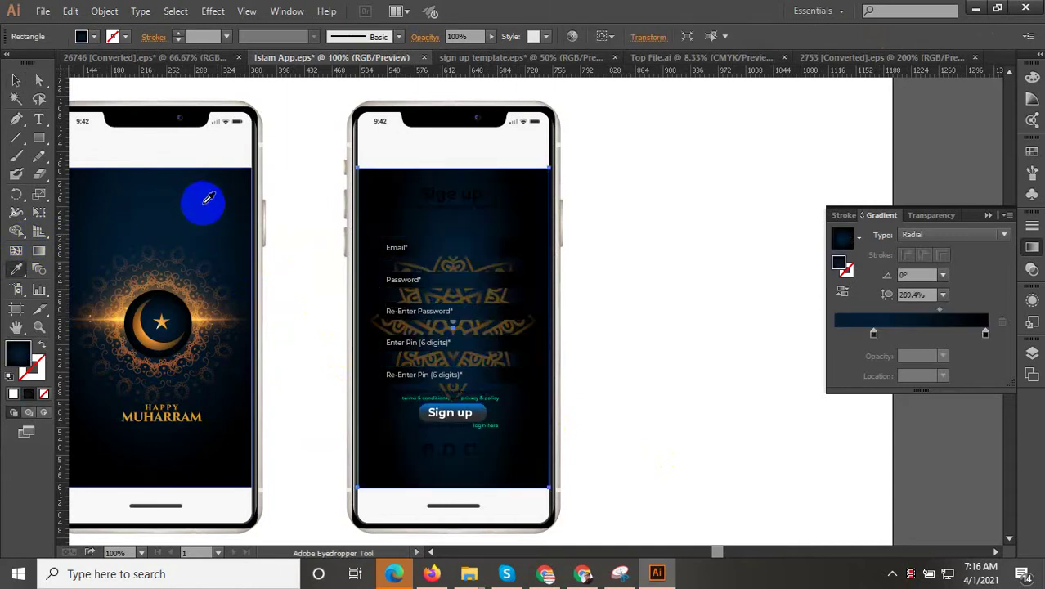
key("ctrl+z")
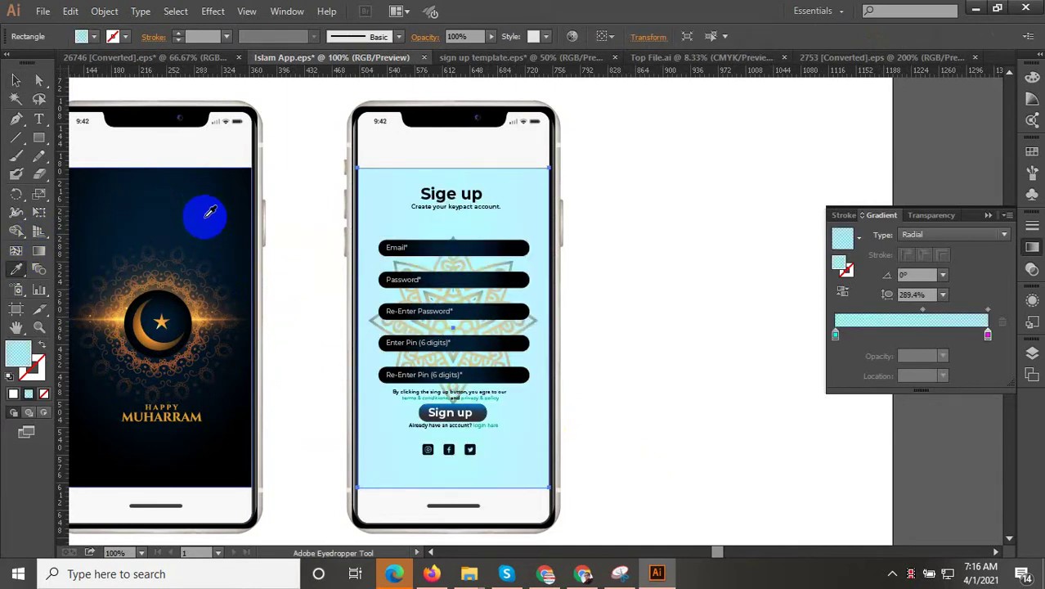
scroll(211, 310, "down", 1)
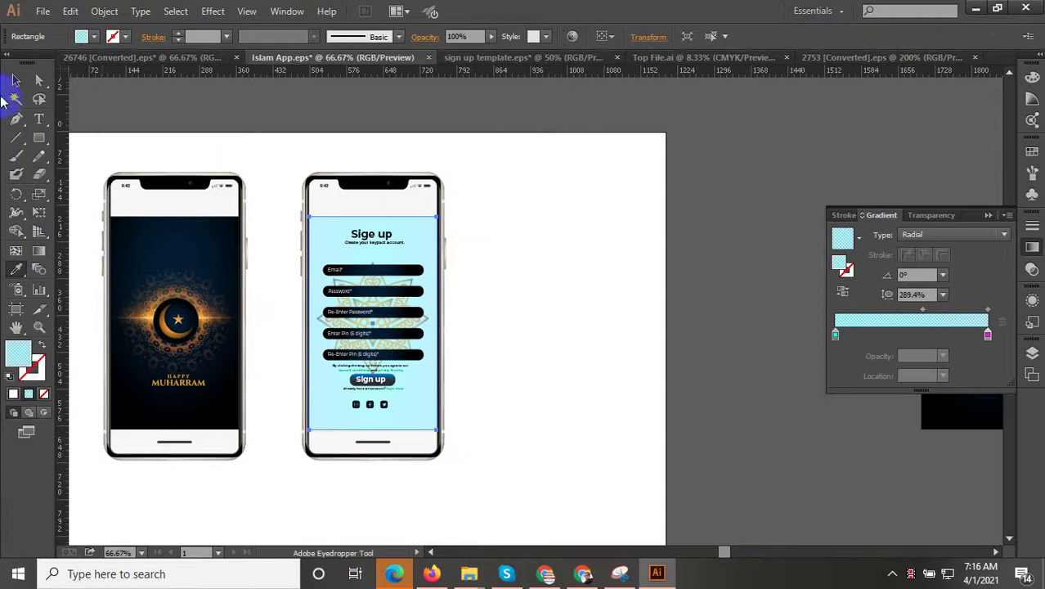
Lower the opacity of the mandala behind the second phone's sign-up form to 24% and deselect it
left_click(16, 79)
left_click(229, 283)
scroll(394, 401, "up", 2)
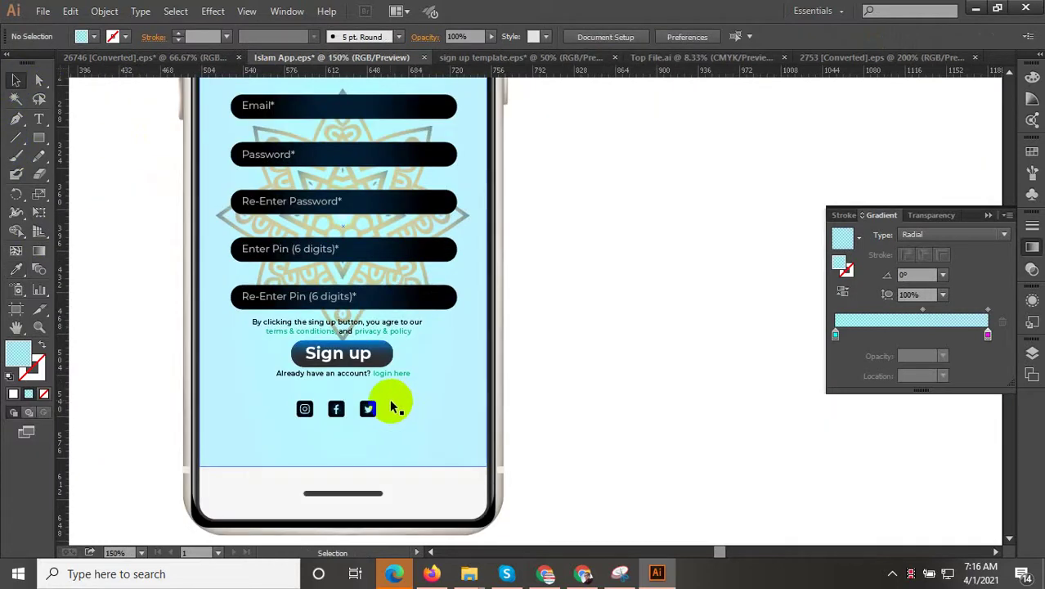
left_click(420, 409)
left_click(402, 299)
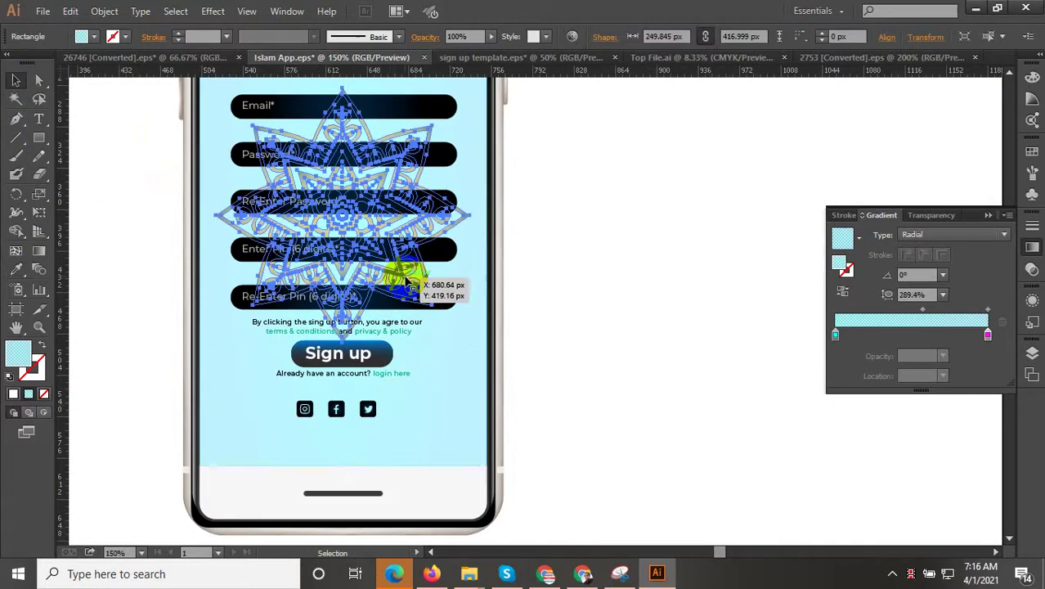
left_click(492, 37)
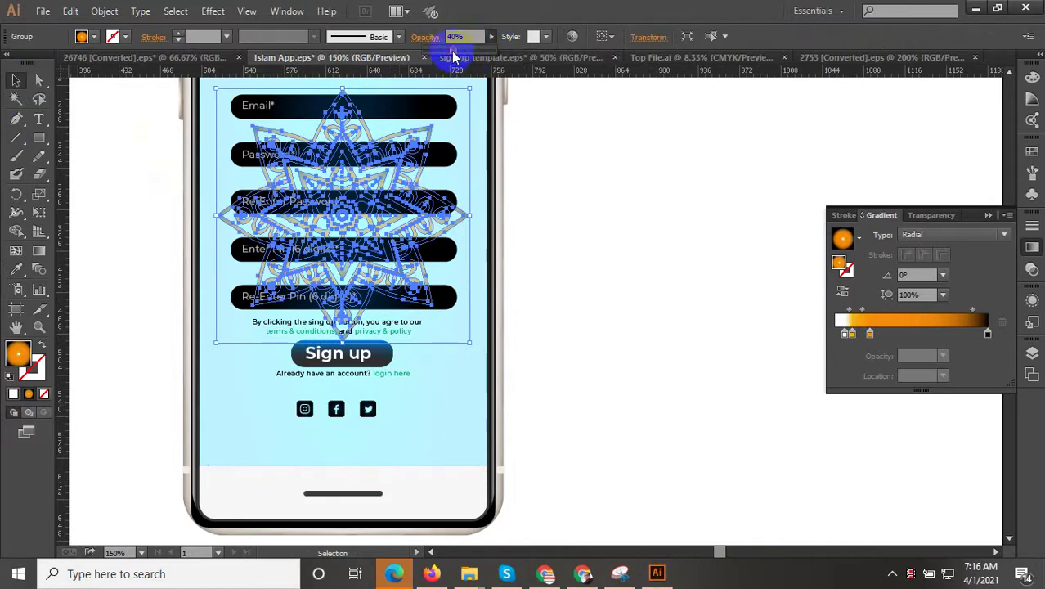
scroll(343, 301, "down", 2)
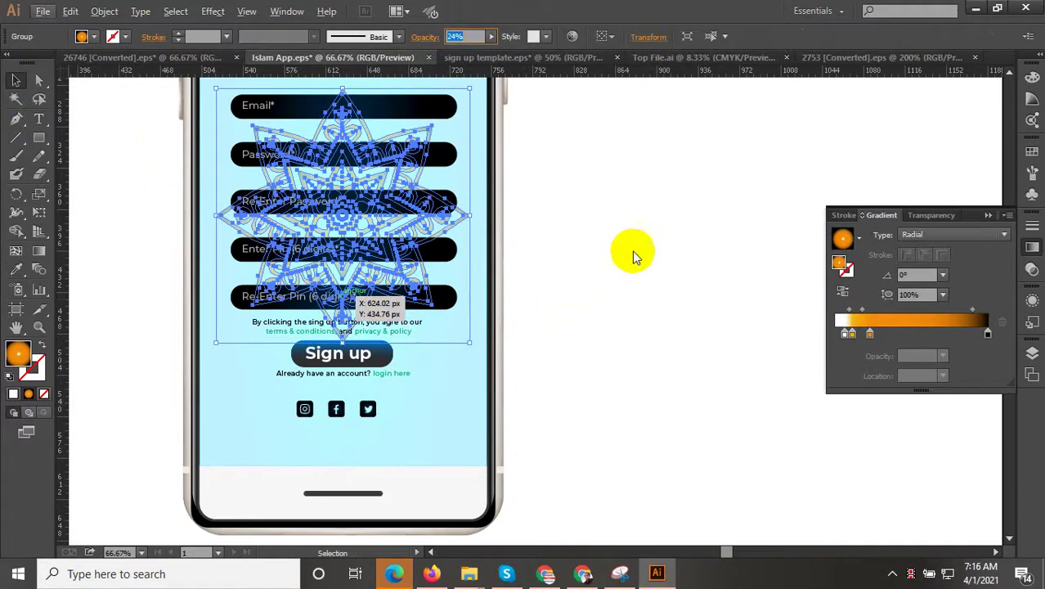
left_click(632, 251)
scroll(361, 260, "up", 4)
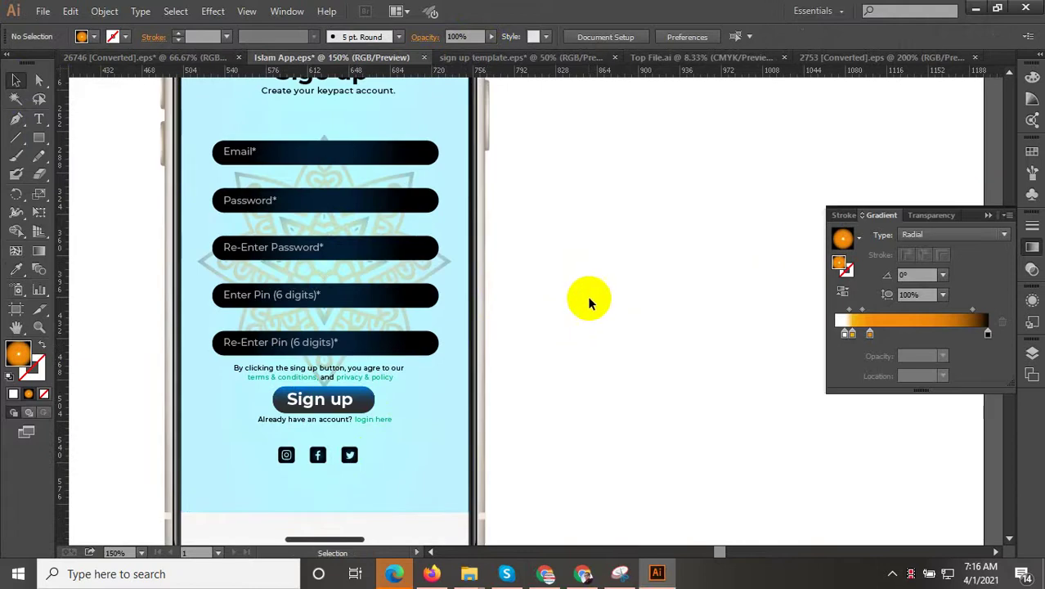
Duplicate the whole sign-up phone horizontally to its right as a third phone on the artboard, and deselect it
scroll(373, 336, "down", 4)
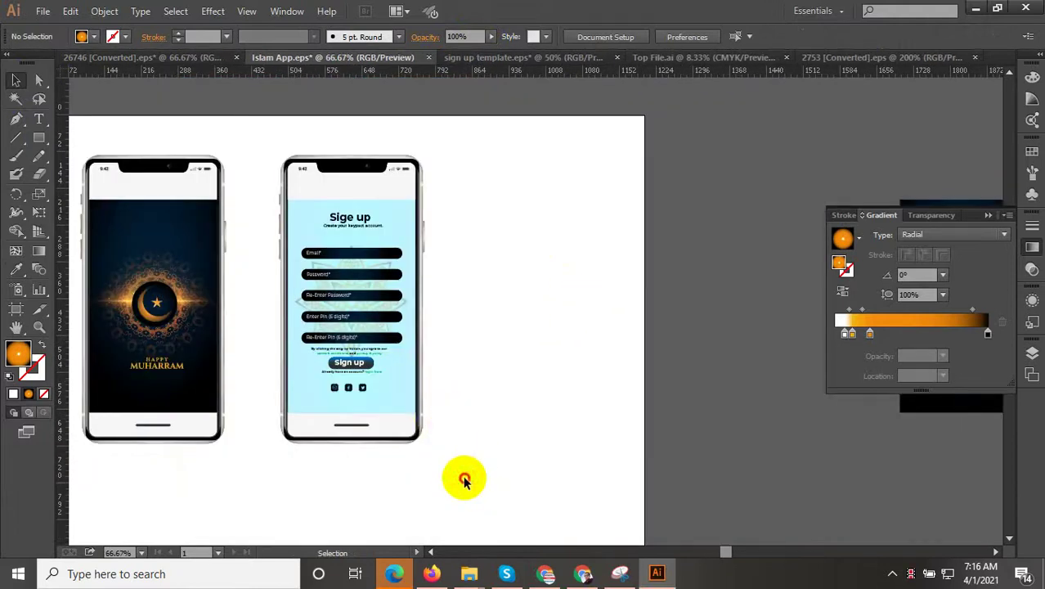
left_click_drag(464, 481, 262, 144)
left_click_drag(332, 276, 528, 276)
key("ctrl+shift+a")
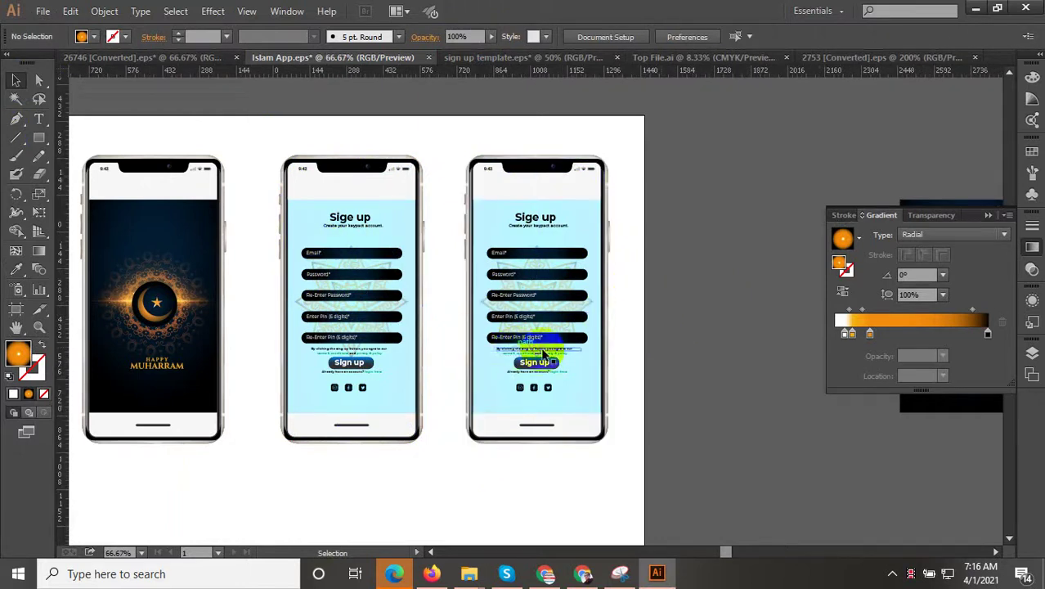
scroll(513, 350, "down", 1)
left_click(697, 348)
left_click(662, 350)
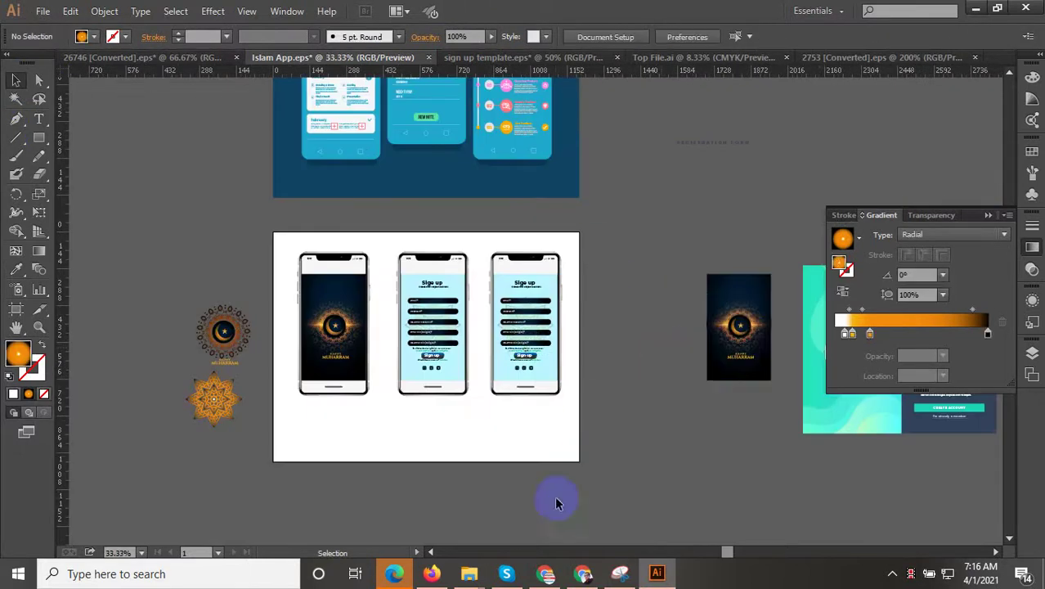
Switch to Chrome and study the KhatmatQuran contest entries, opening entry #17 to examine its app screens
left_click(579, 573)
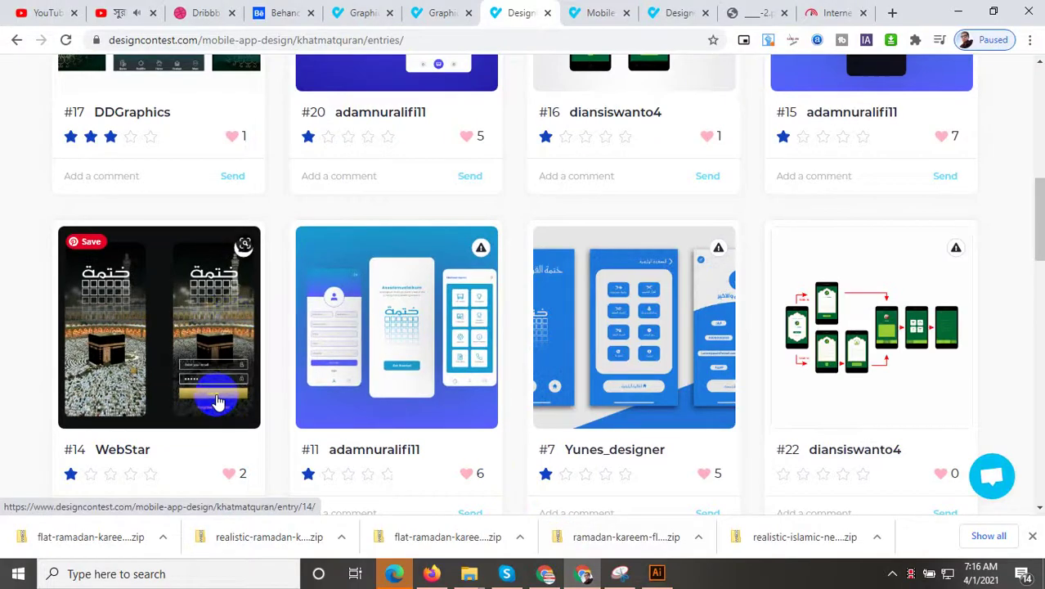
scroll(219, 407, "up", 1)
scroll(233, 398, "up", 3)
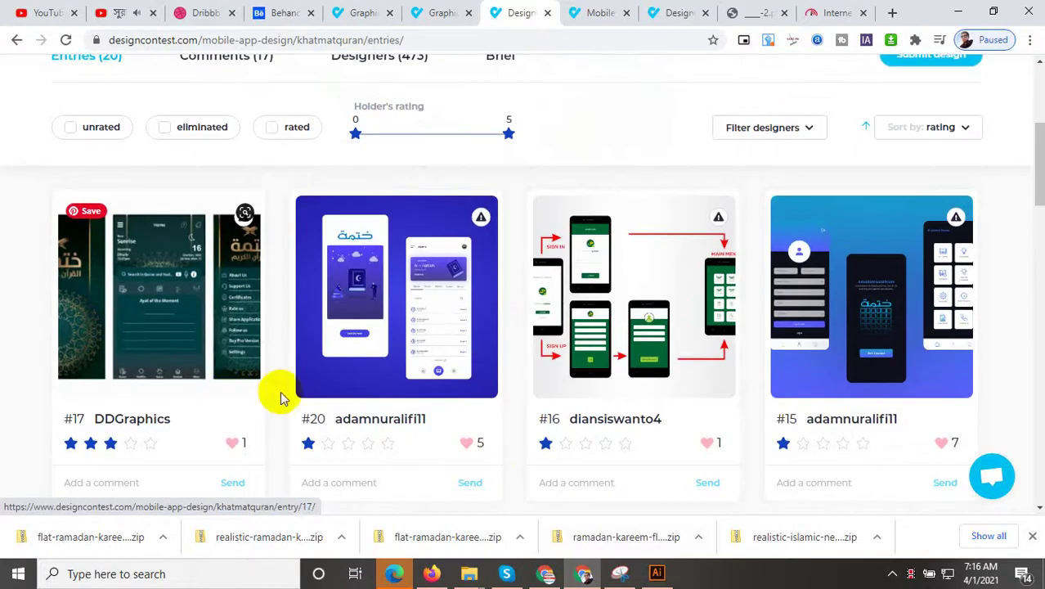
scroll(361, 368, "up", 2)
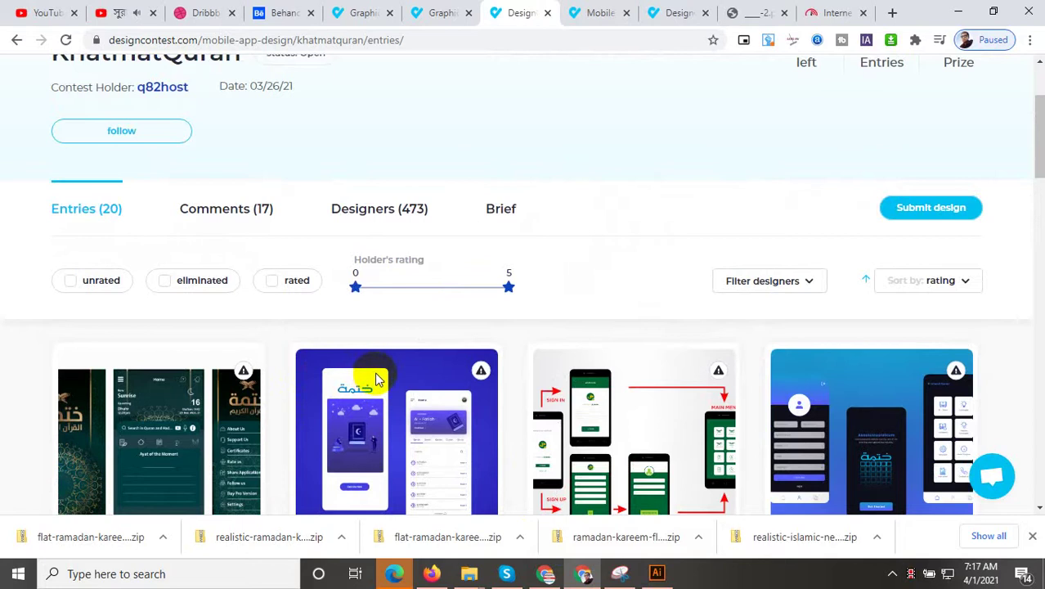
scroll(187, 424, "down", 2)
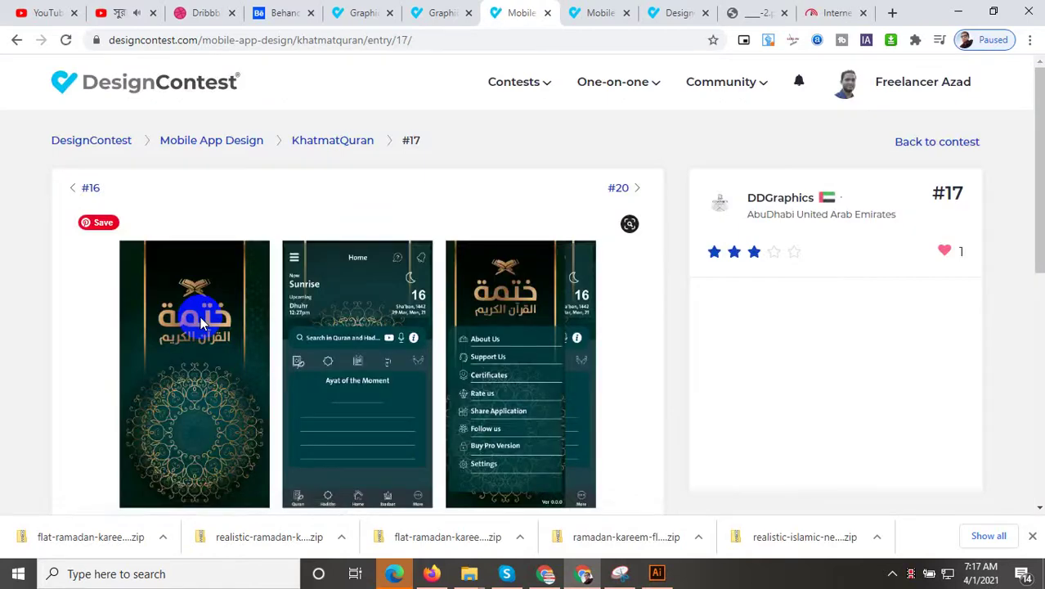
scroll(202, 323, "down", 1)
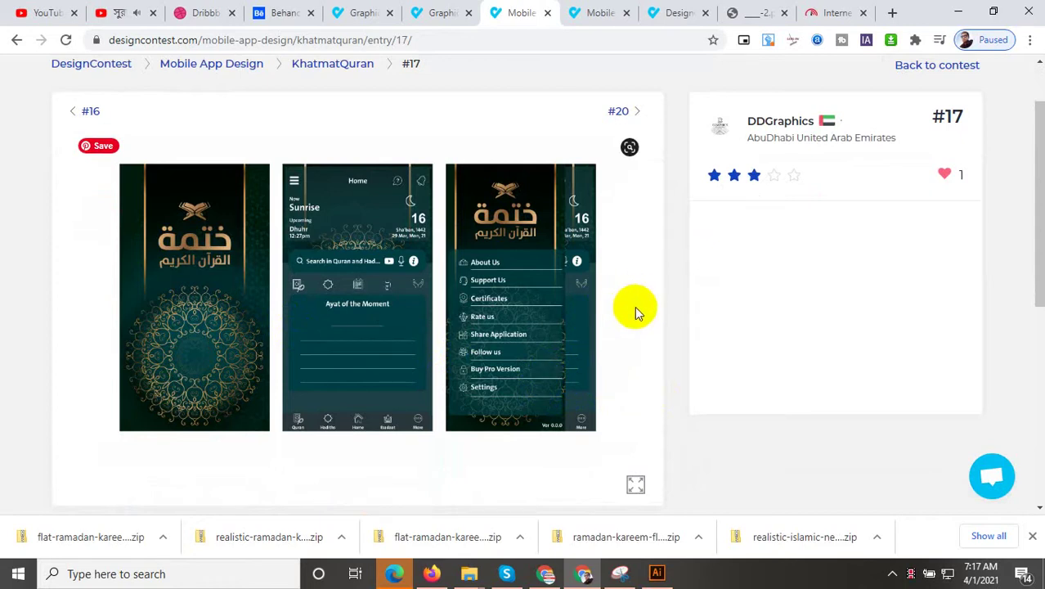
Switch back to Illustrator and move the third phone's sign-up form about 450 px sideways, off the artboard beside the spare wallpaper, and deselect it
left_click(663, 574)
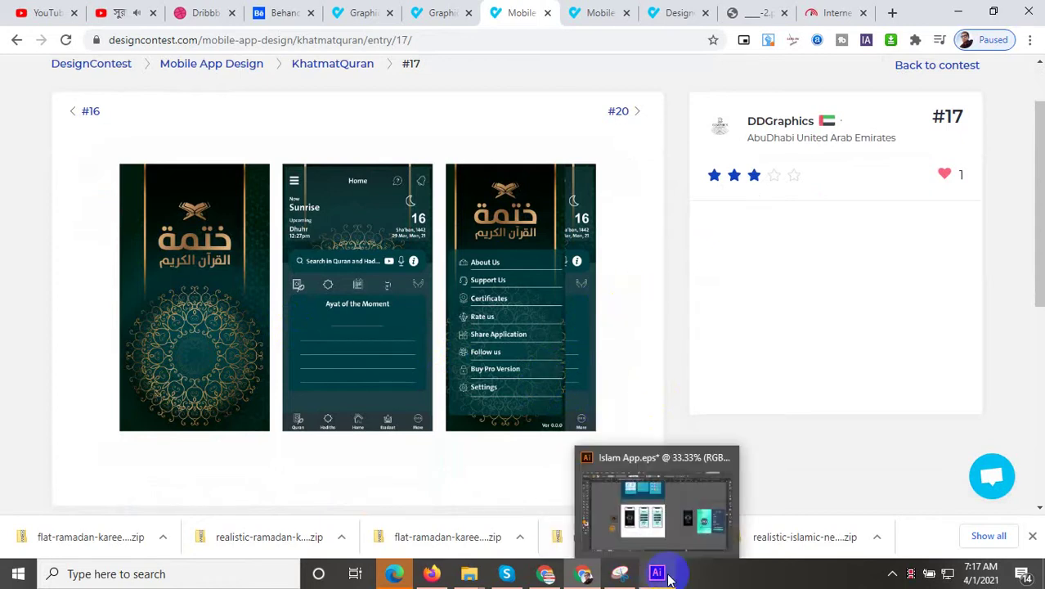
scroll(428, 353, "up", 1)
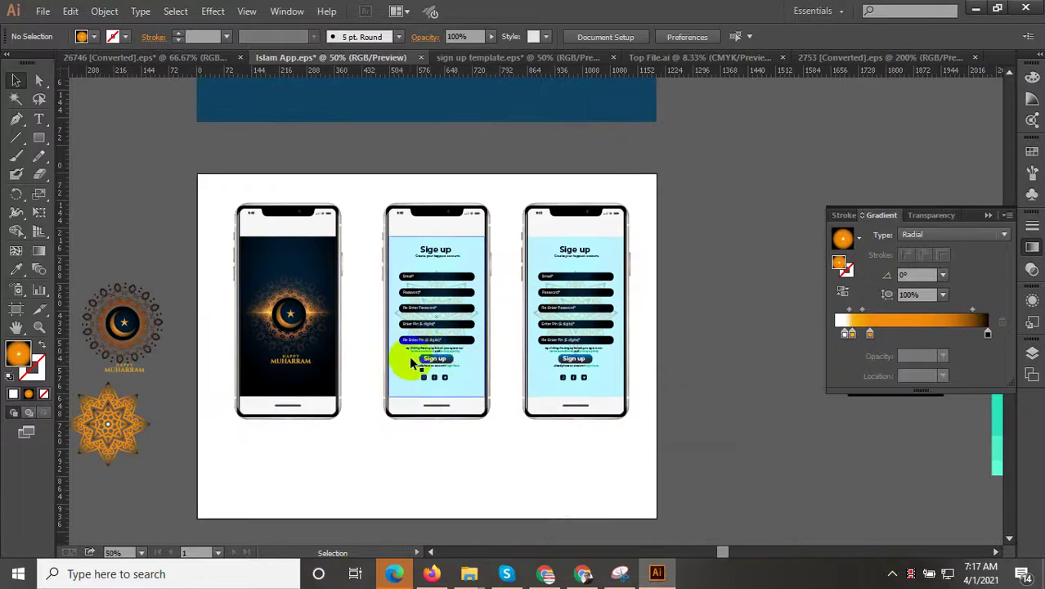
scroll(399, 357, "down", 2)
scroll(724, 411, "up", 2)
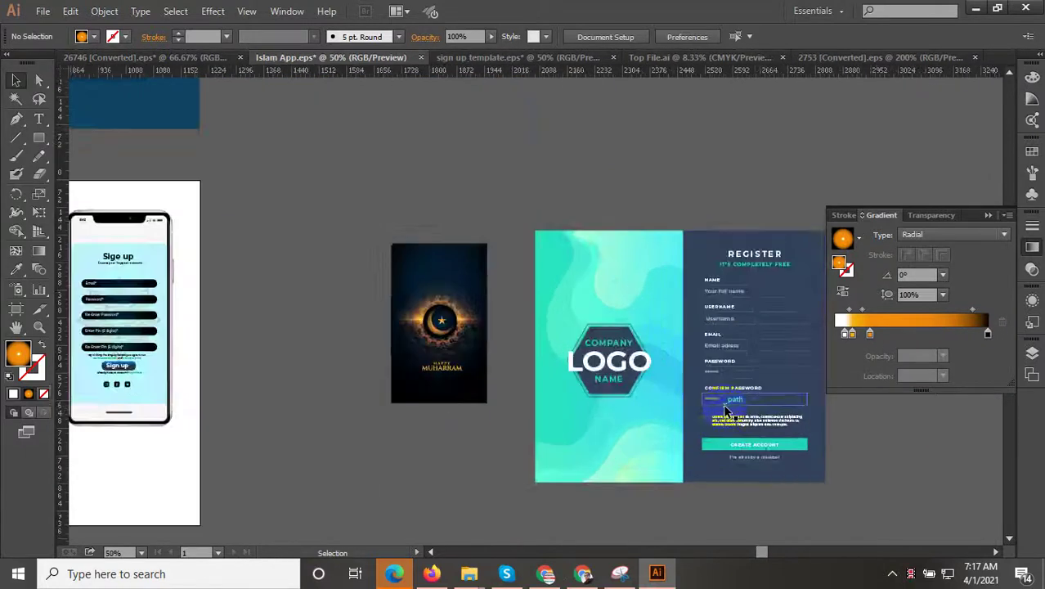
scroll(724, 411, "down", 1)
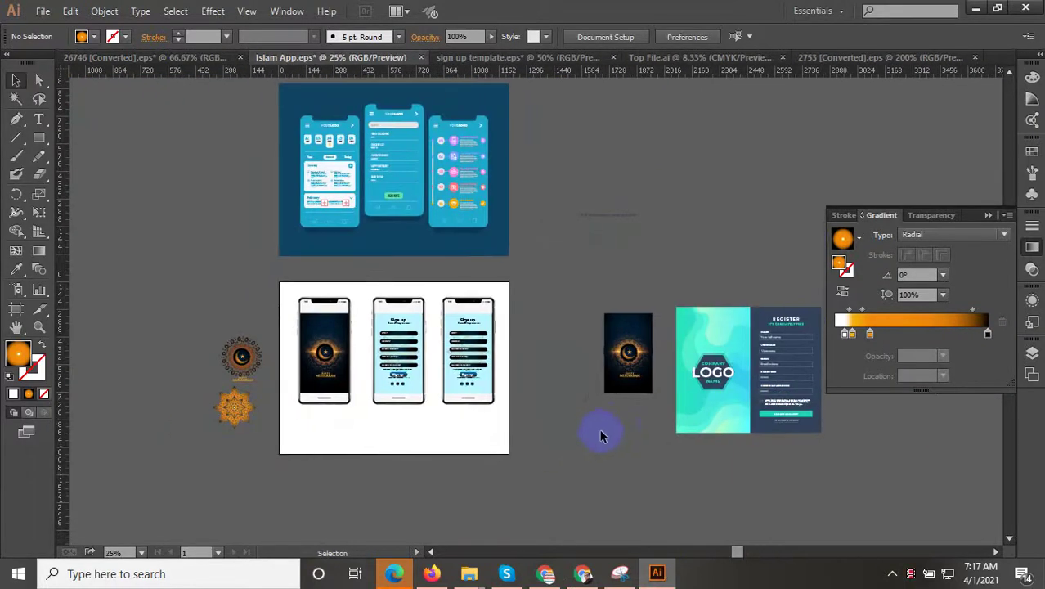
scroll(737, 401, "up", 1)
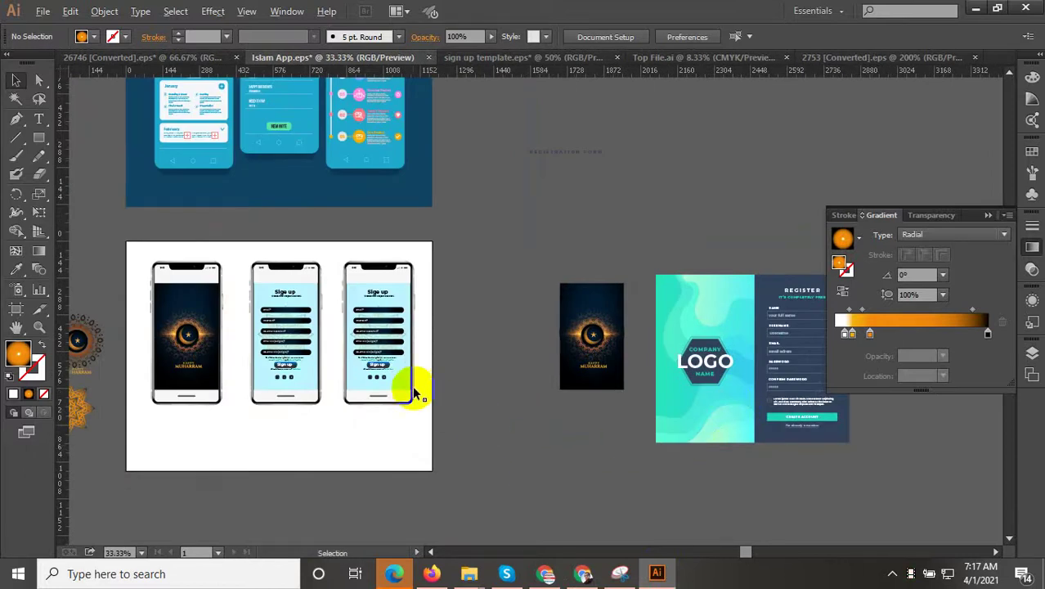
scroll(414, 395, "up", 1)
left_click(371, 331)
left_click_drag(370, 331, 554, 331)
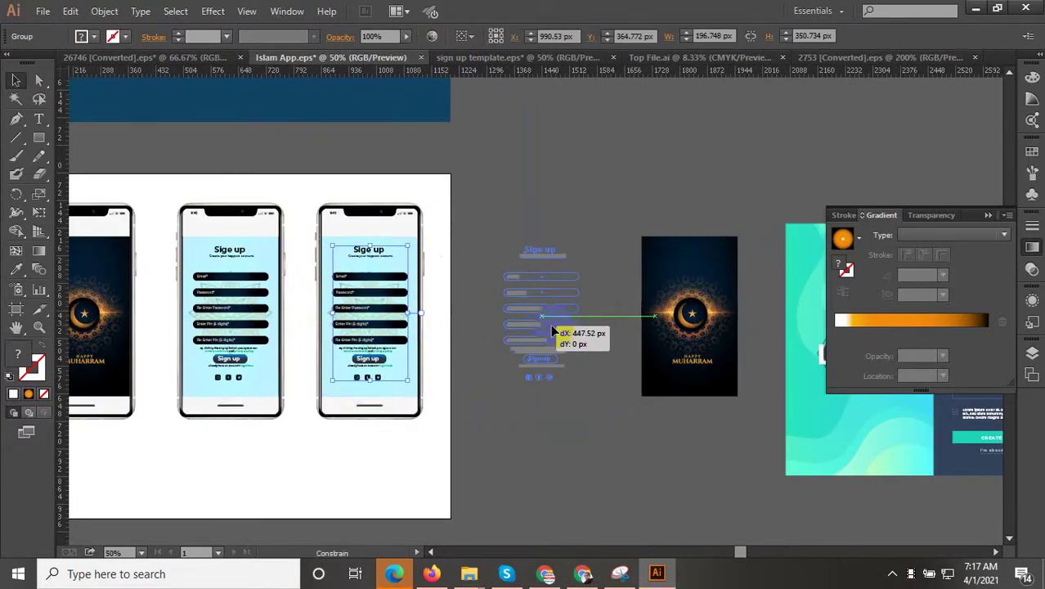
left_click_drag(594, 447, 592, 442)
Look through the sign up template and Top File documents for reusable screen content, examining the dark Sign In and Sign Up phone screens
left_click(514, 58)
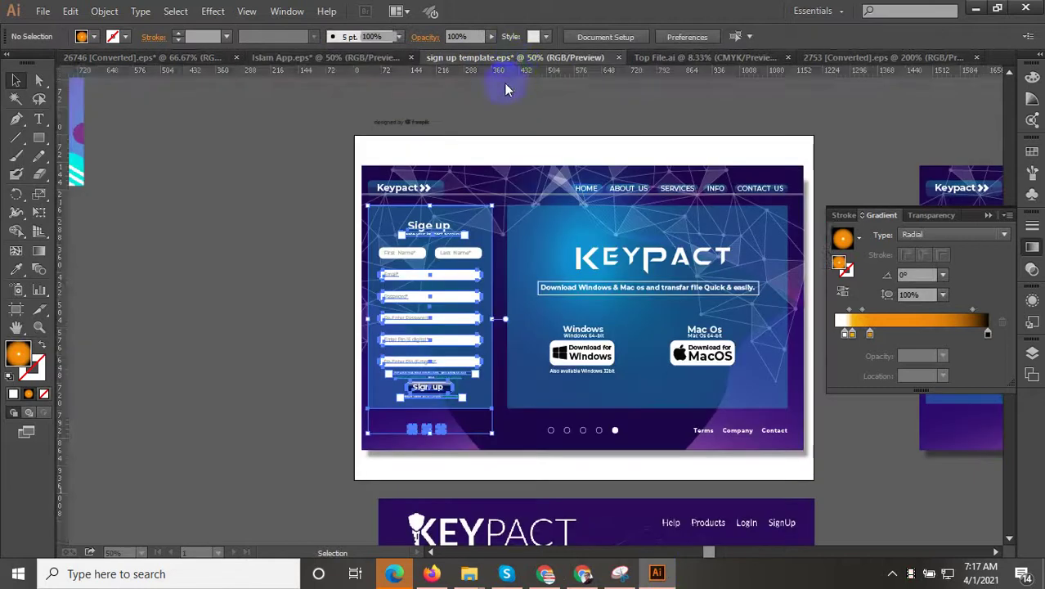
scroll(438, 219, "down", 2)
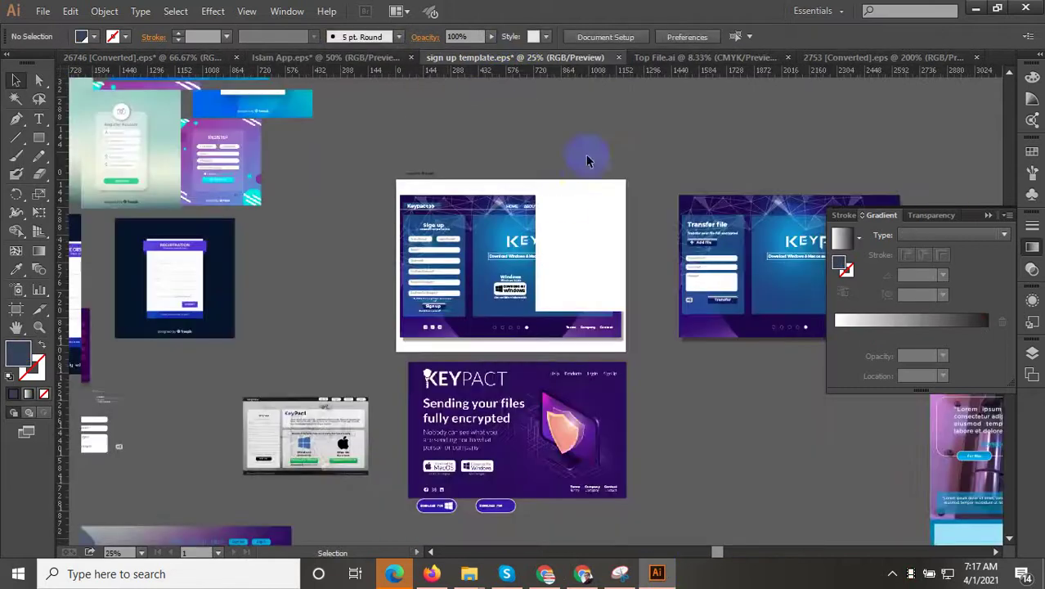
left_click(658, 58)
left_click_drag(652, 275, 611, 356)
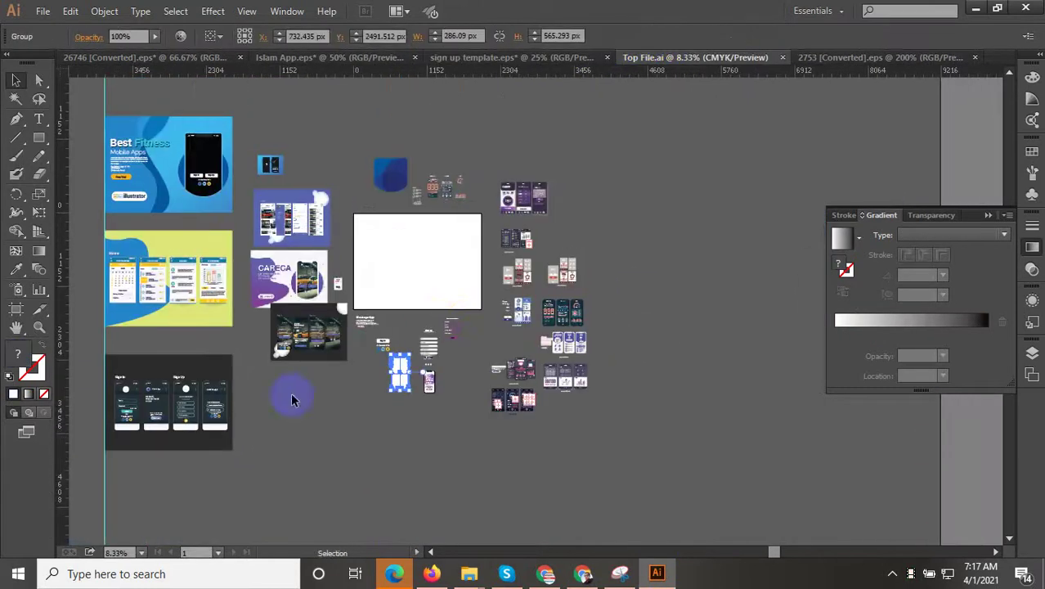
scroll(151, 437, "up", 4)
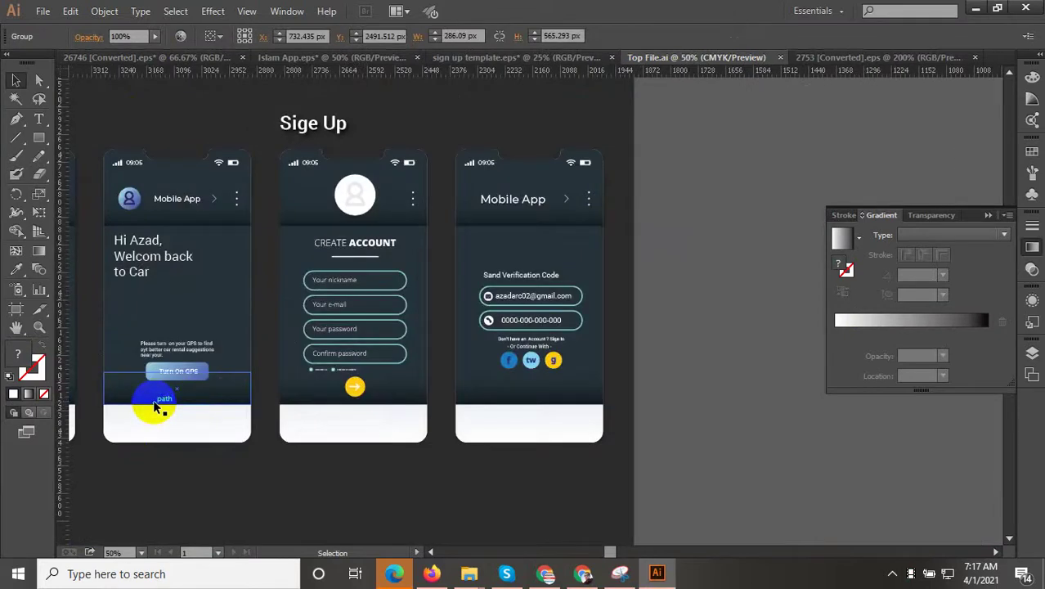
scroll(589, 290, "up", 1)
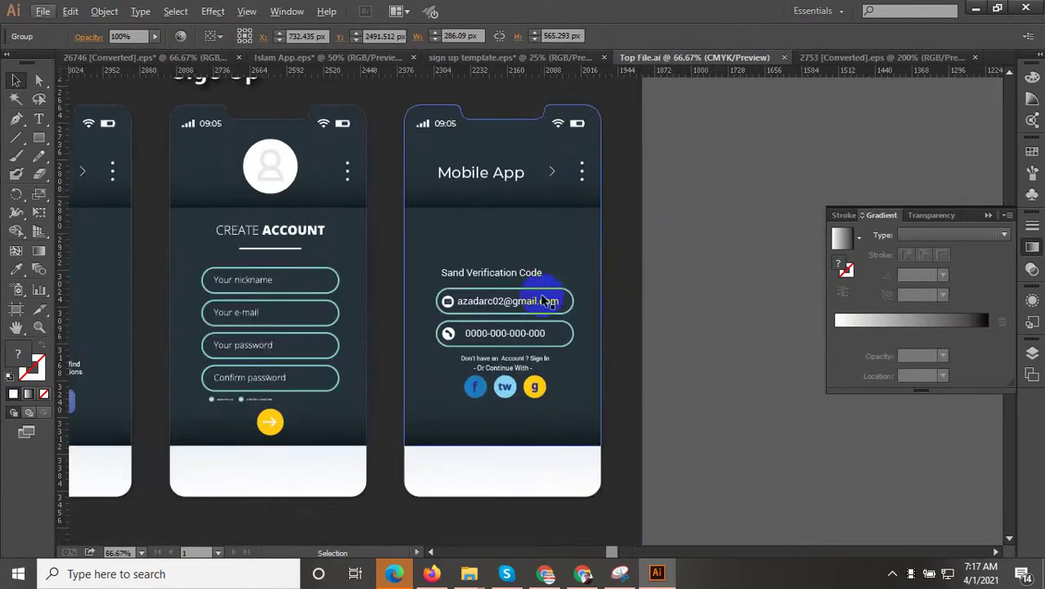
left_click_drag(479, 341, 487, 341)
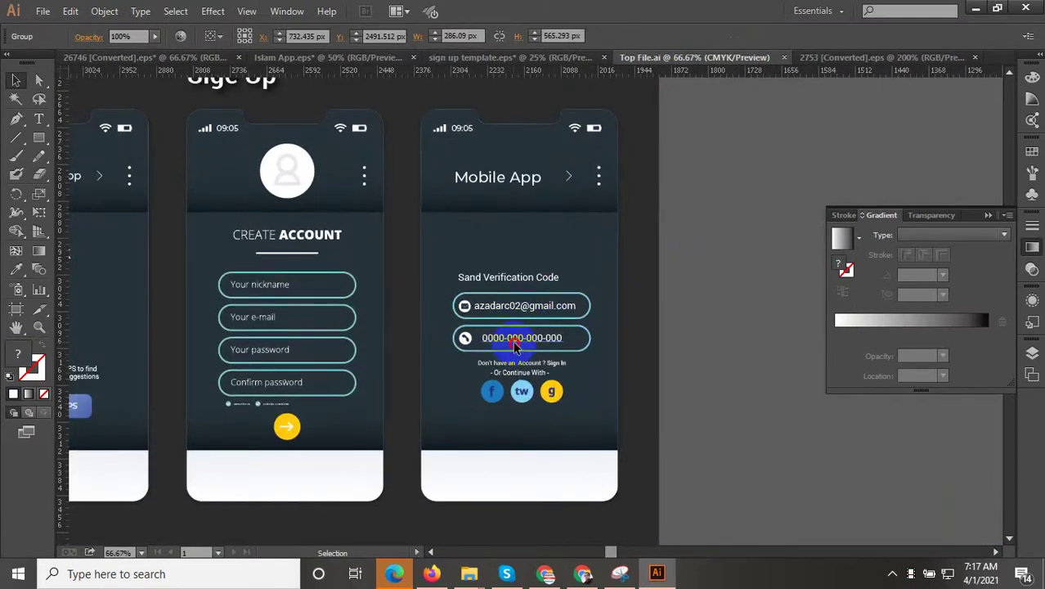
left_click(515, 346)
scroll(513, 337, "down", 1)
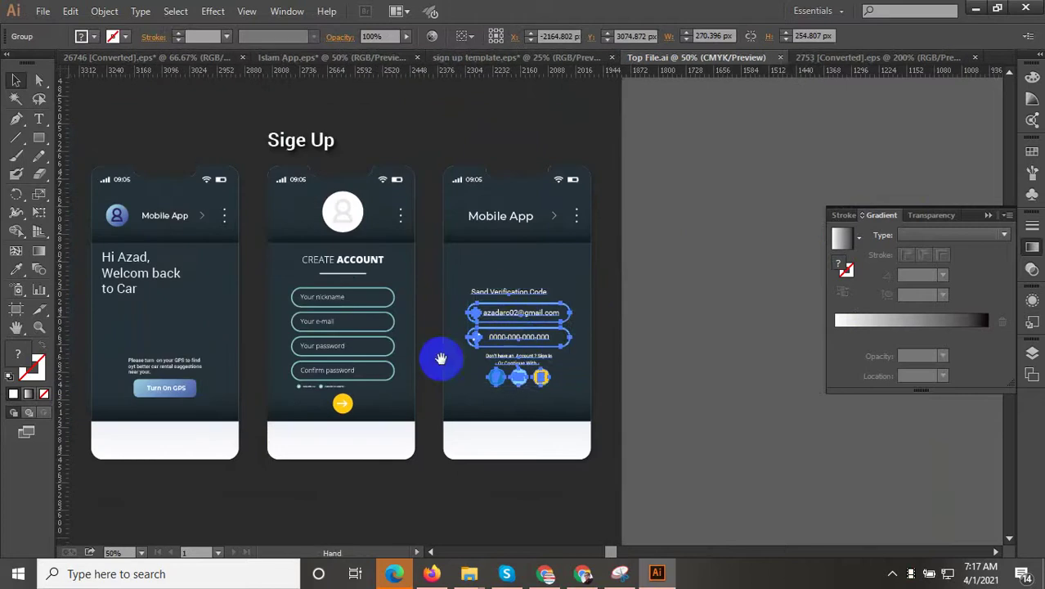
left_click_drag(433, 357, 641, 357)
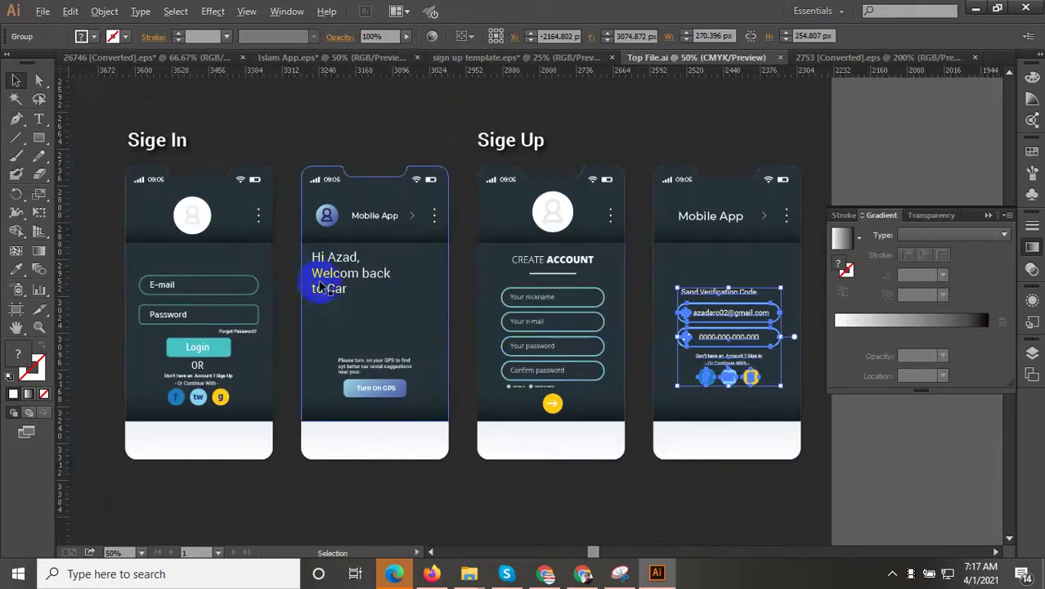
Isolate the dark welcome screen and group its greeting, profile icon, Mobile App title, arrow, menu dots, GPS text and Turn On GPS button
scroll(326, 288, "up", 1)
left_click(339, 292)
double_click(339, 292)
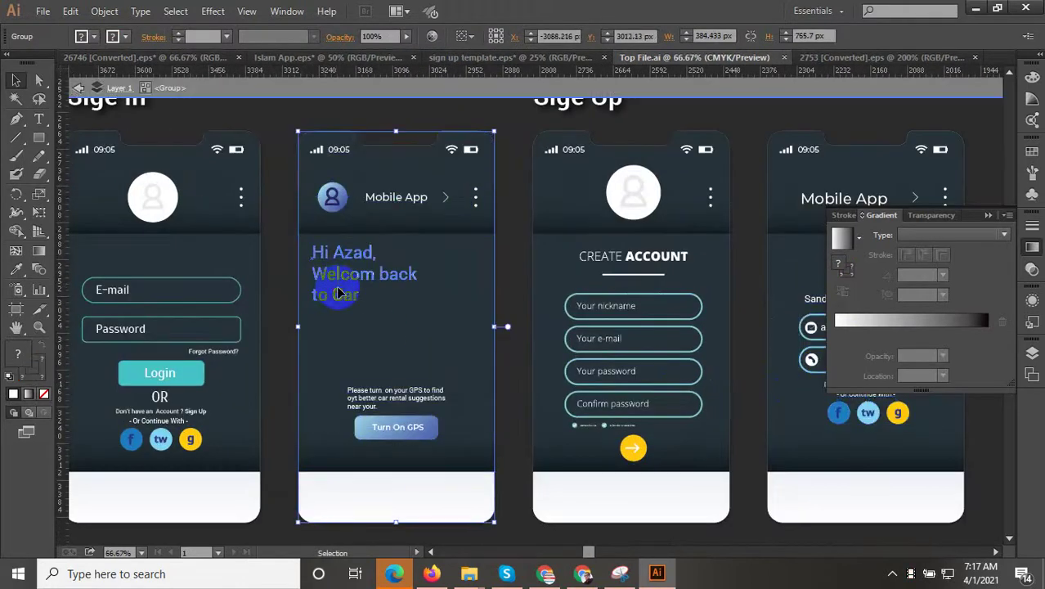
left_click(347, 292)
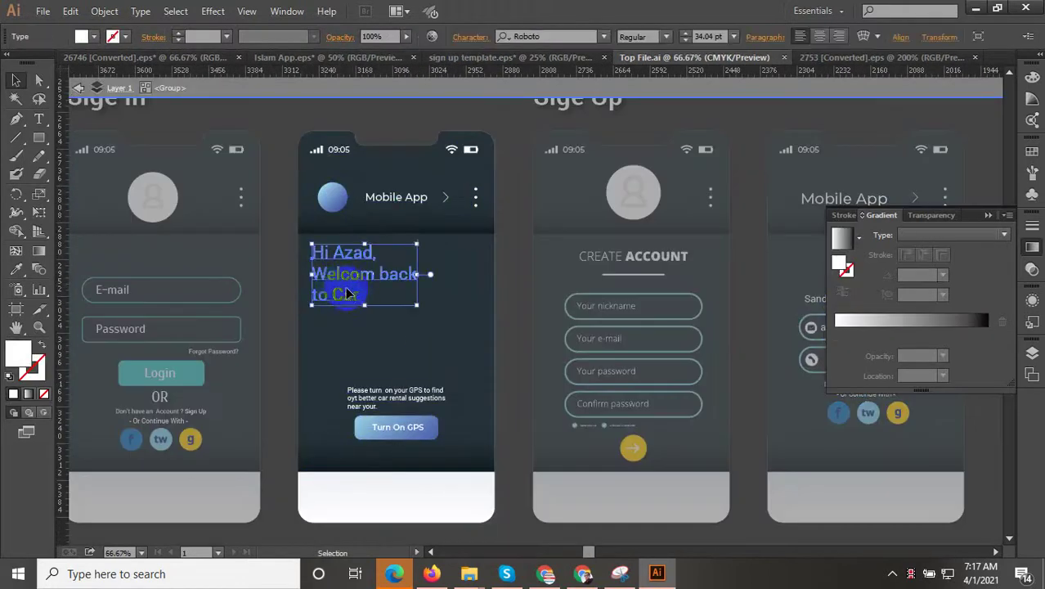
left_click(348, 197, "shift")
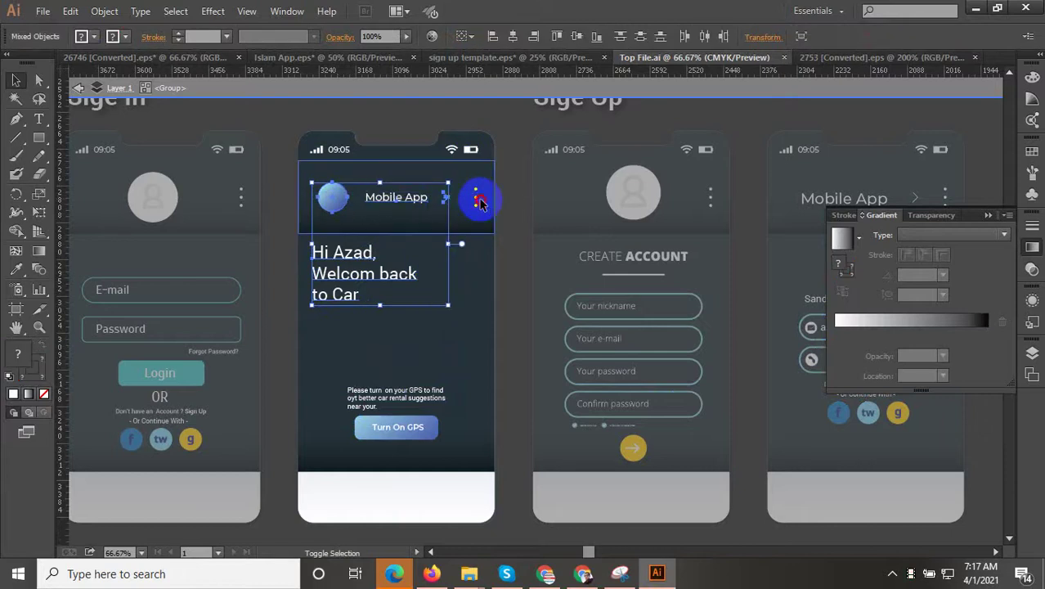
left_click(476, 200, "shift")
left_click(475, 204)
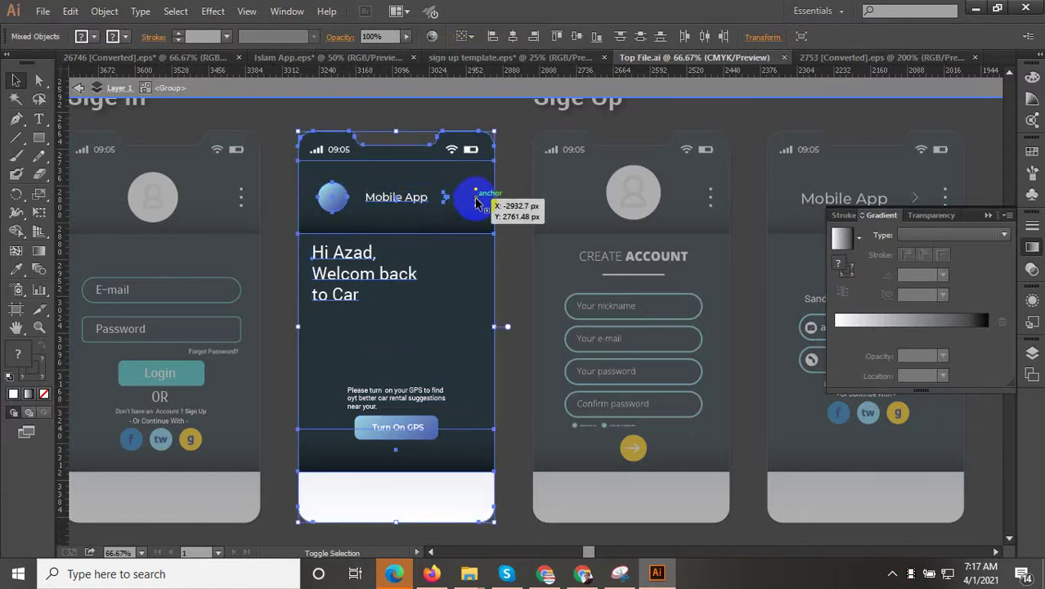
left_click(455, 307, "shift")
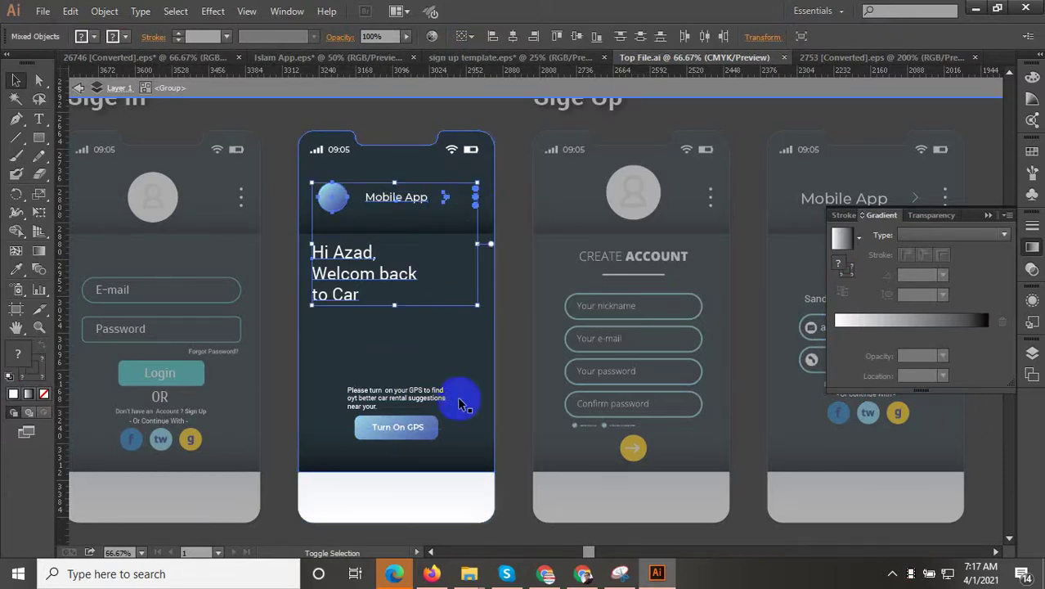
left_click(400, 392, "shift")
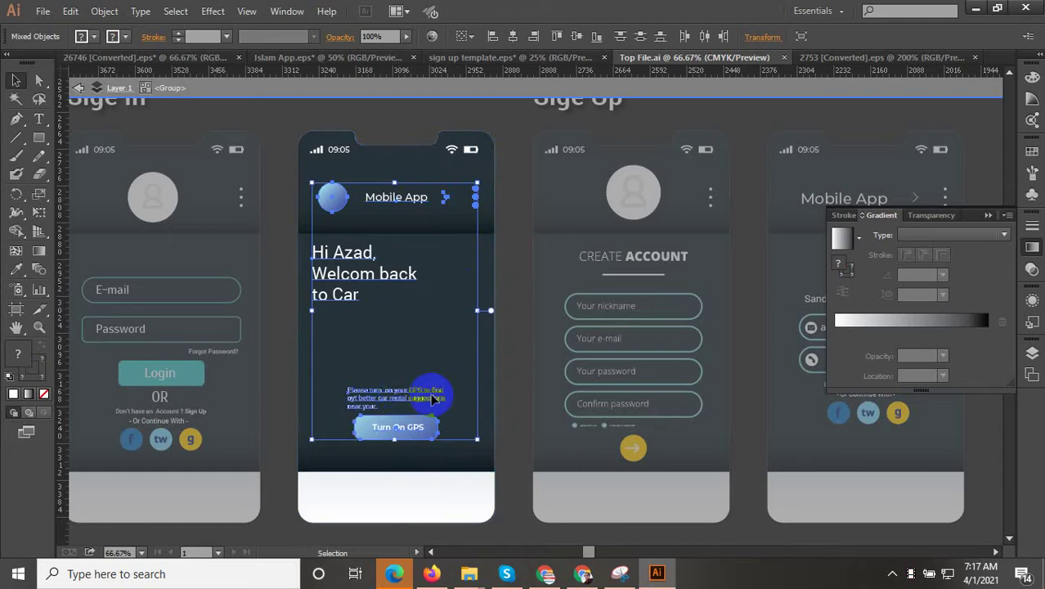
key("v")
right_click(384, 283)
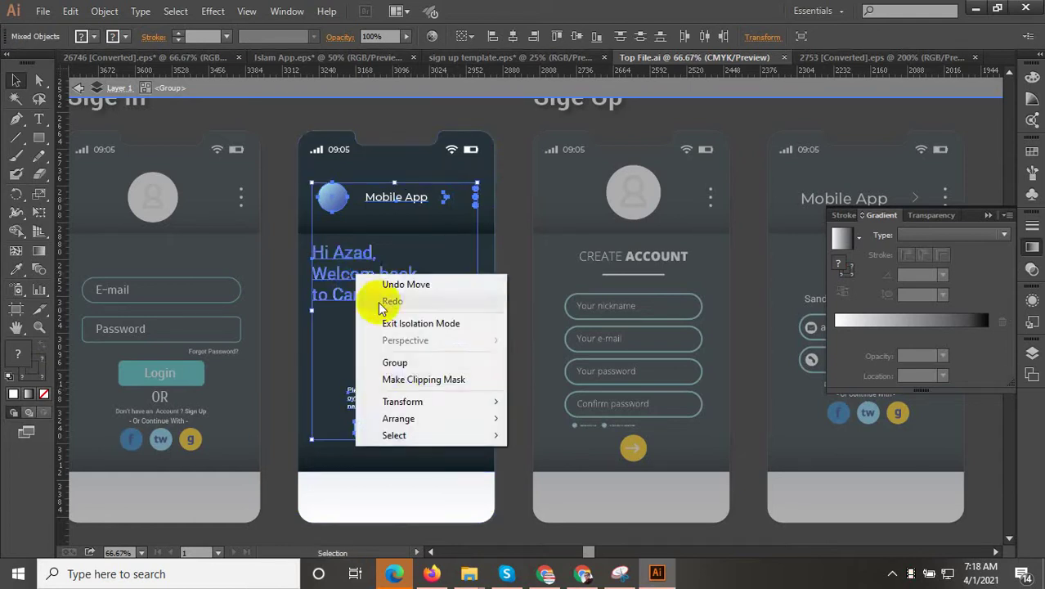
left_click(402, 364)
Paste the copied welcome-screen group into the Islam App document, shrink it to about 147 × 229 px and move it onto the third phone
left_click(475, 58)
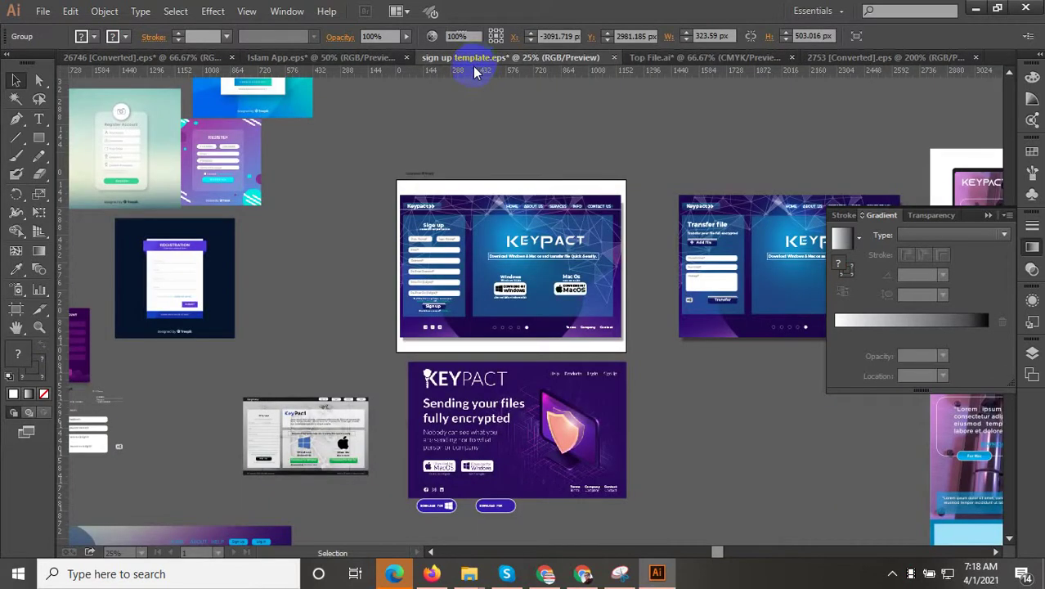
left_click(361, 58)
scroll(372, 339, "up", 1)
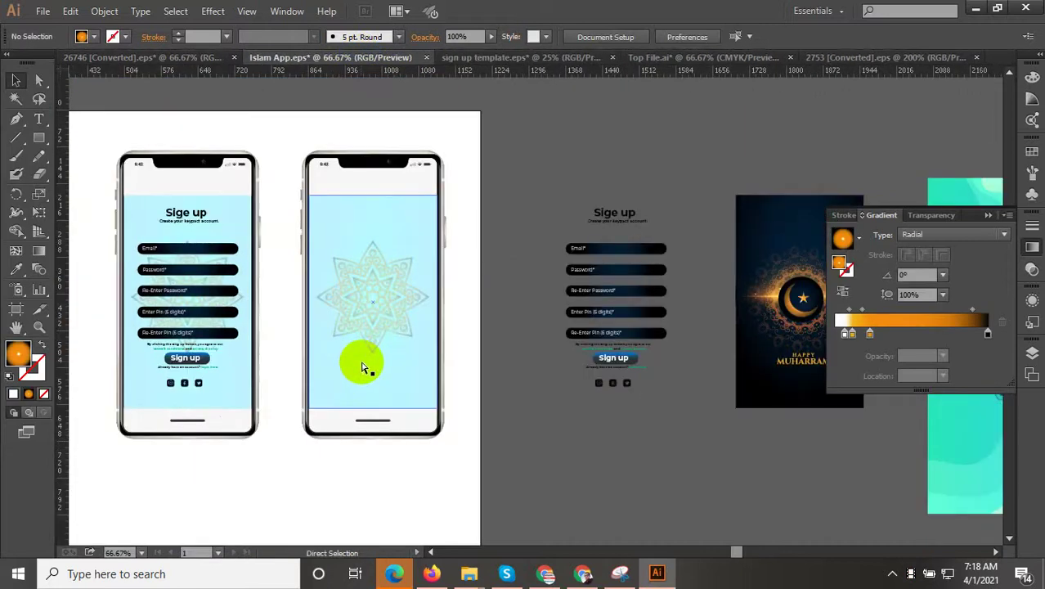
key("ctrl+v")
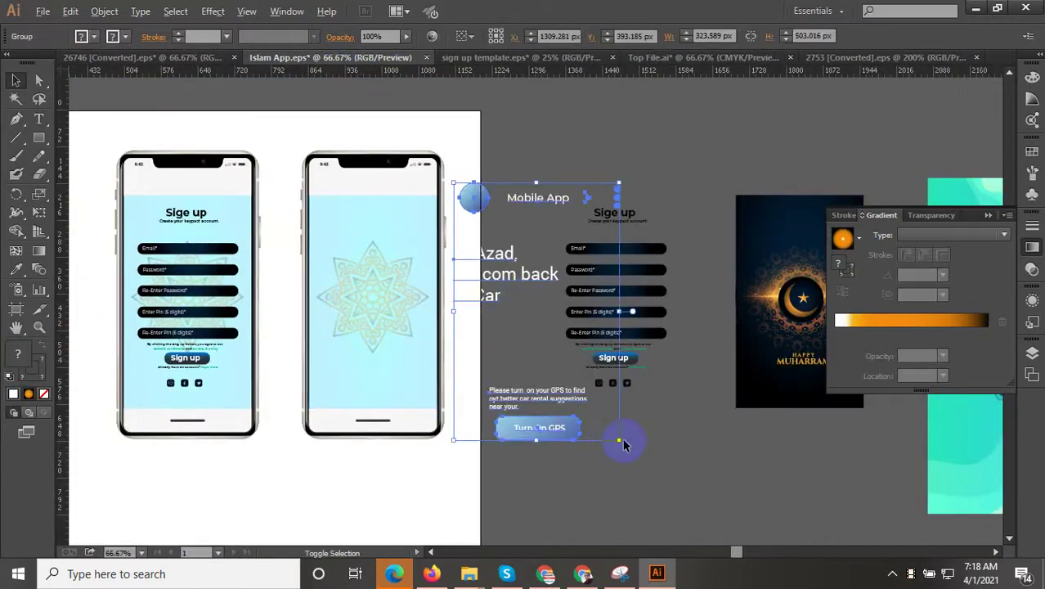
left_click_drag(620, 442, 573, 369)
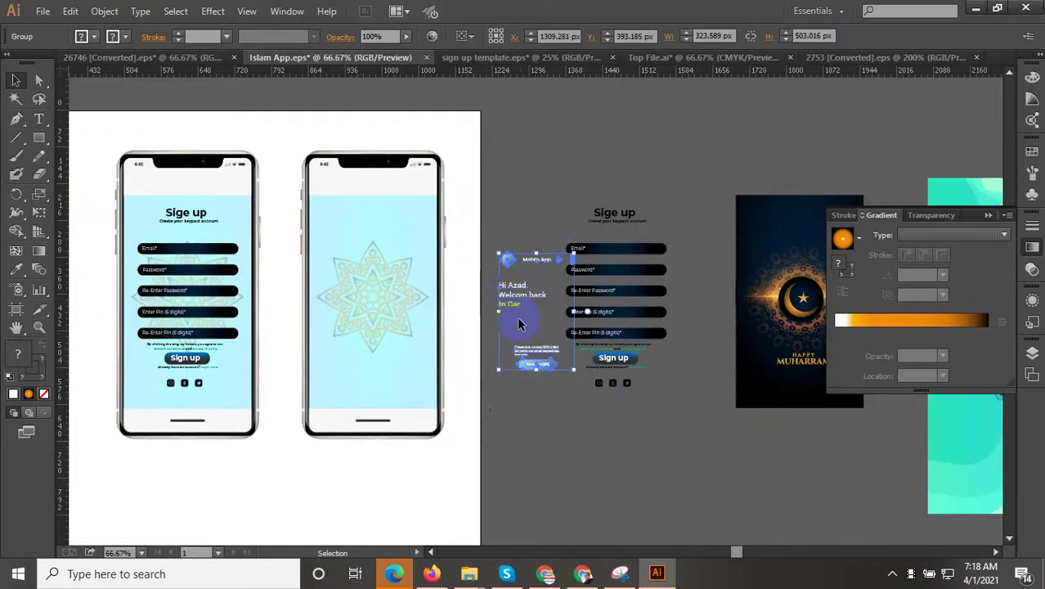
left_click_drag(517, 293, 330, 231)
scroll(396, 319, "up", 1)
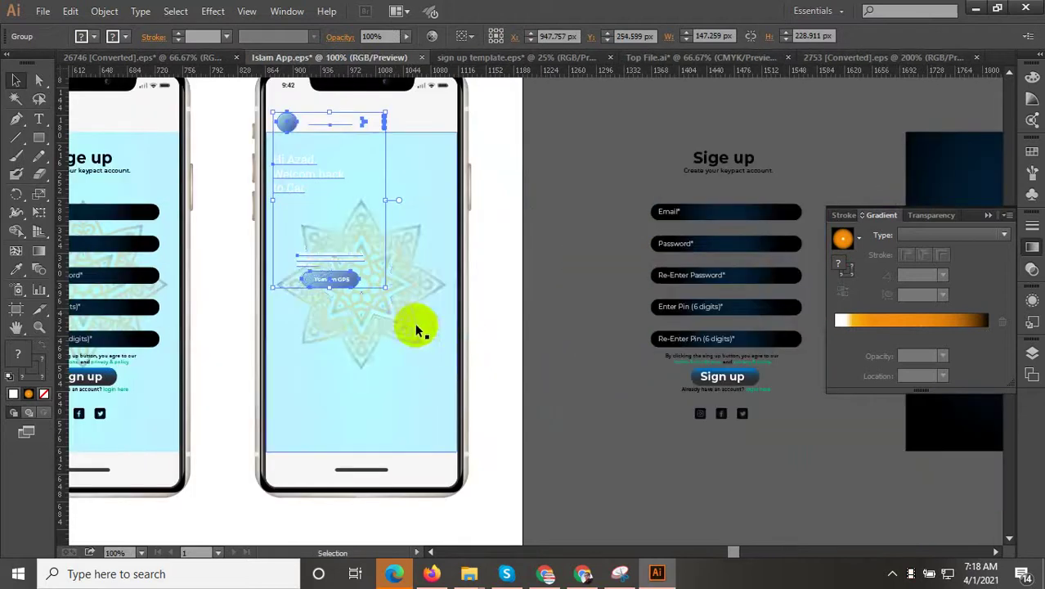
Enlarge the pasted group to about 226 × 351 px and position its header row just below the third phone's status bar
left_click_drag(386, 286, 443, 423)
scroll(320, 147, "up", 4)
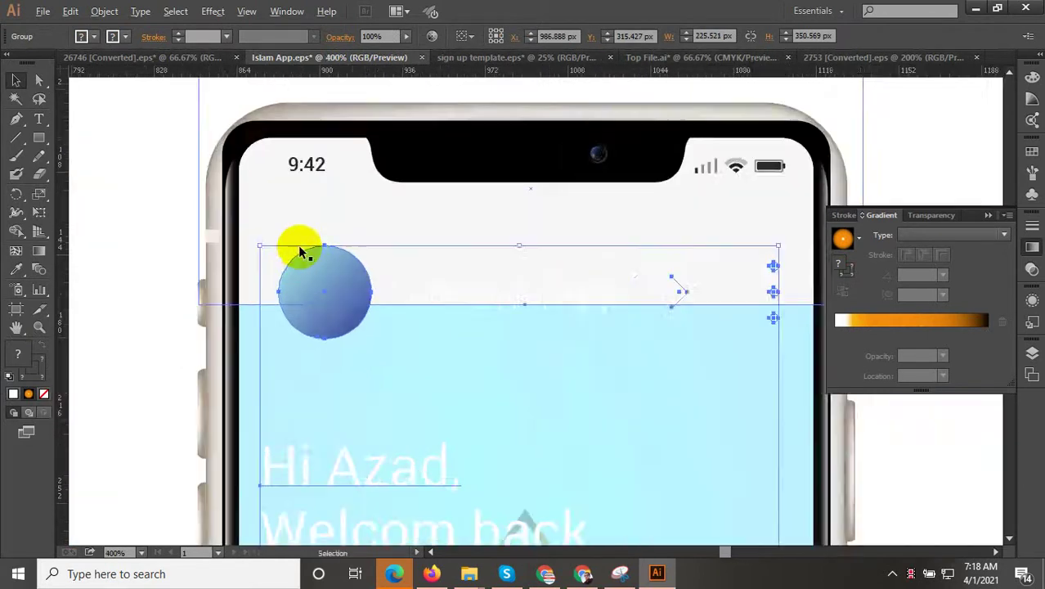
left_click_drag(339, 294, 314, 237)
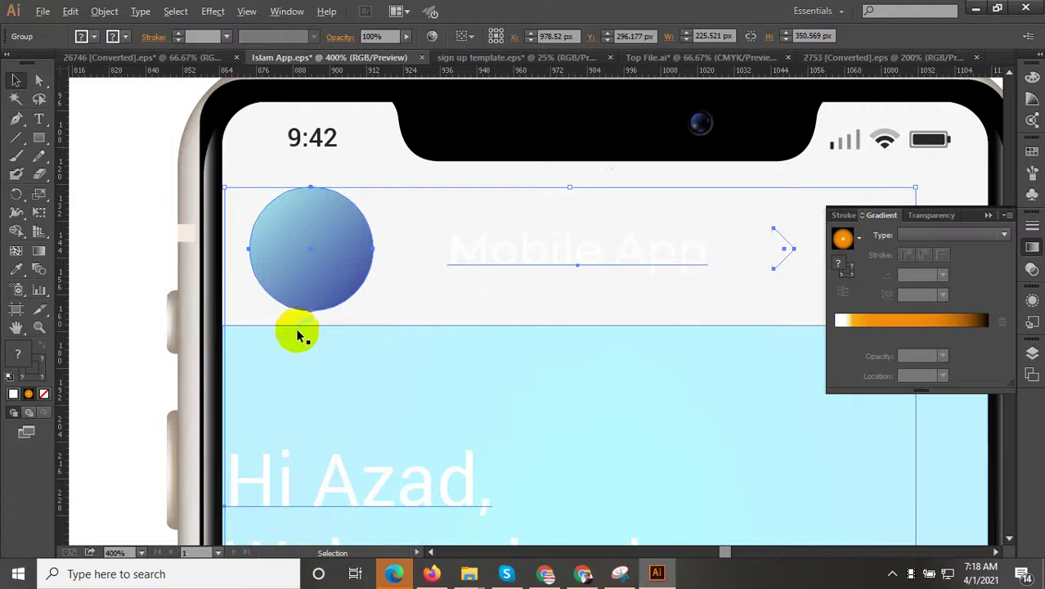
scroll(299, 336, "down", 1)
scroll(297, 333, "down", 3)
scroll(403, 369, "up", 1)
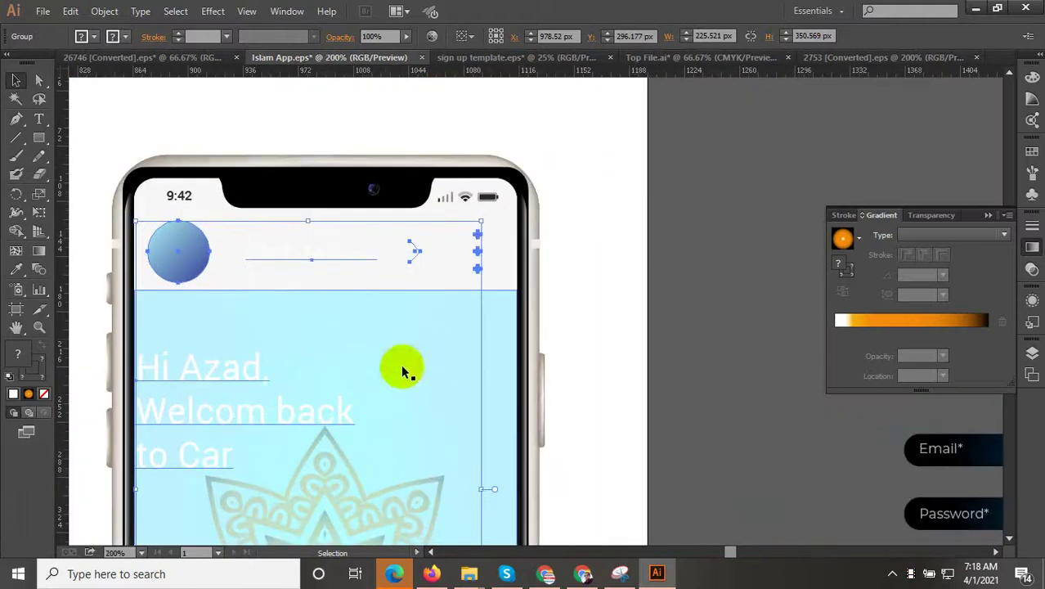
scroll(404, 369, "down", 2)
scroll(345, 378, "up", 1)
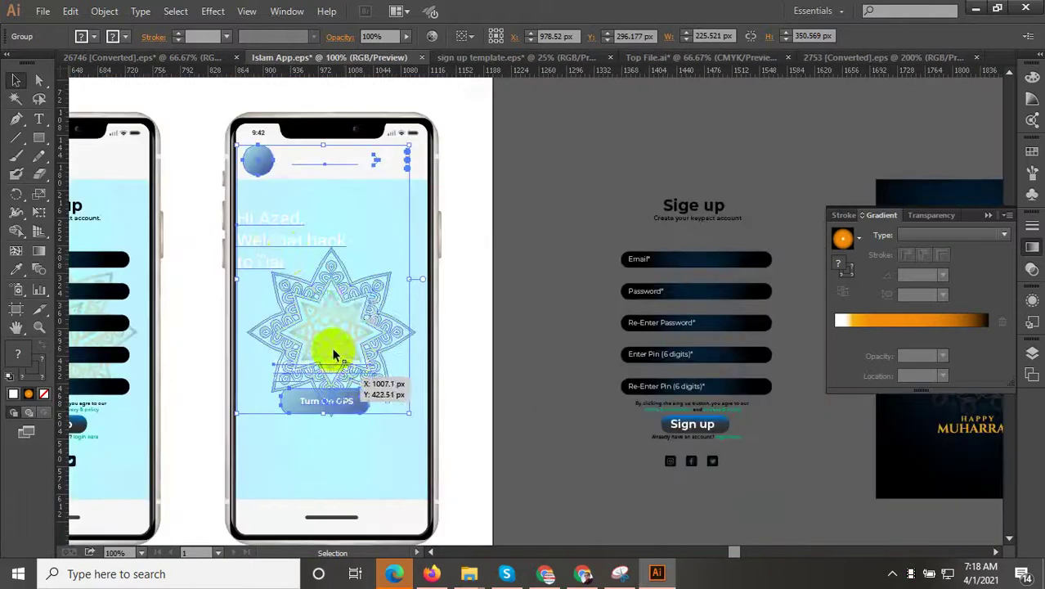
Isolate the pasted group and shift its greeting, GPS text and Turn On GPS button inward from the phone's edge
right_click(285, 243)
left_click(488, 222)
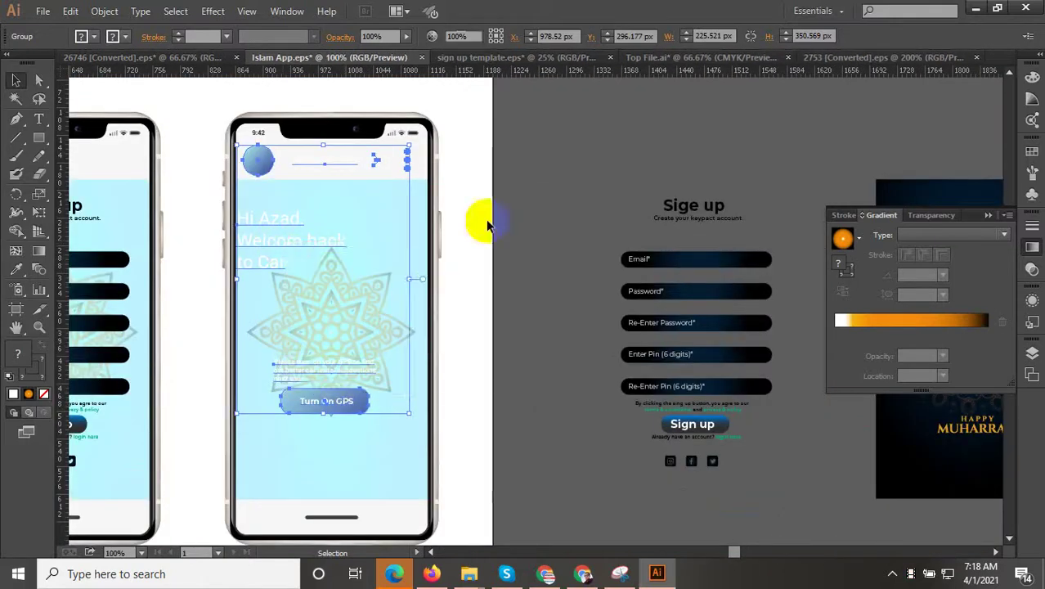
left_click(289, 241)
double_click(287, 246)
scroll(293, 248, "up", 1)
left_click(287, 238)
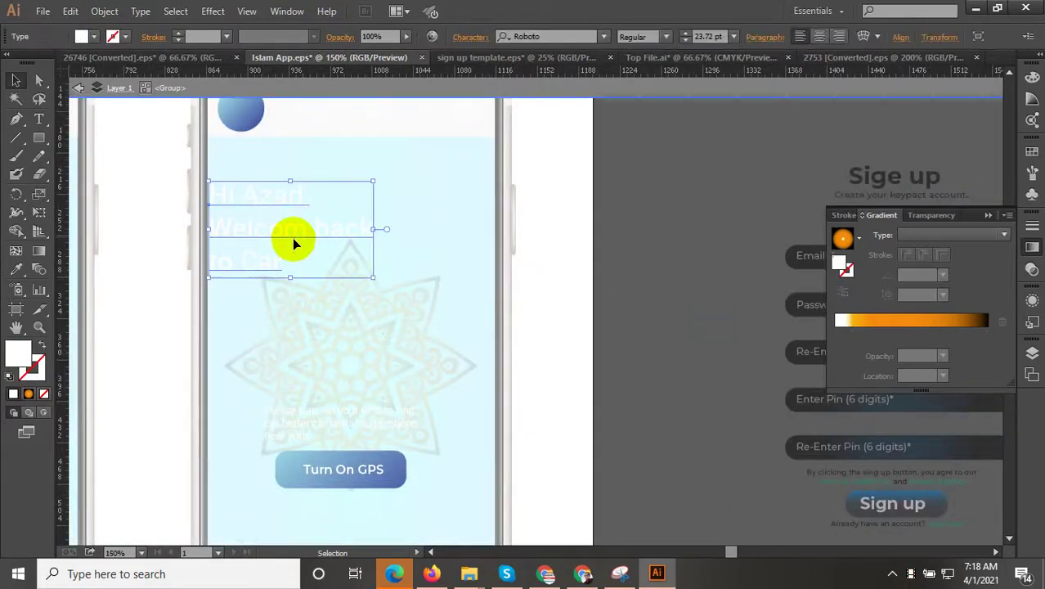
left_click(335, 462, "shift")
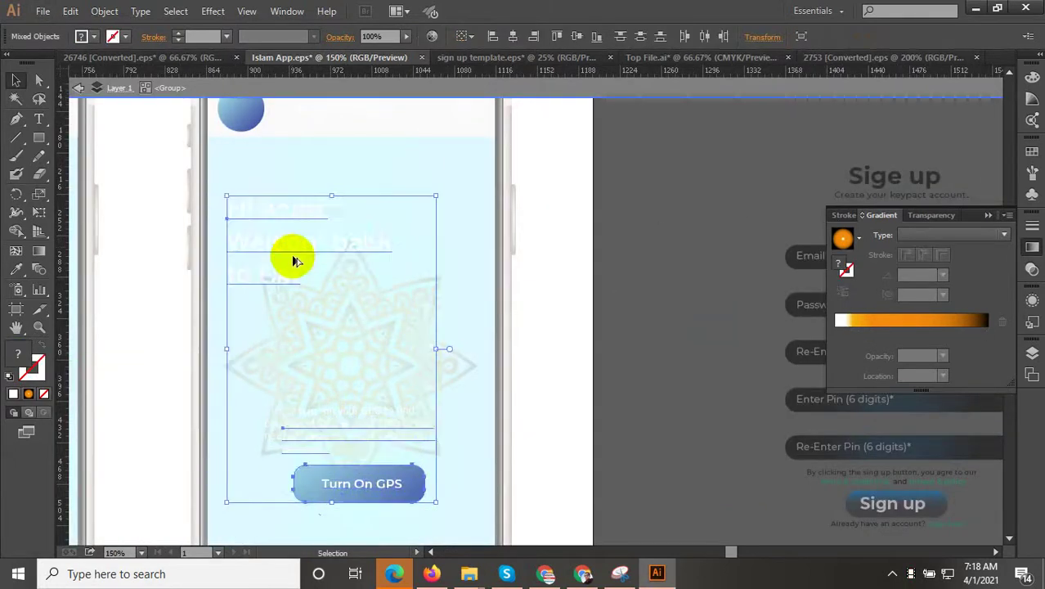
Move the GPS text and Turn On GPS button down beneath the mandala on the third phone
key("ctrl+minus")
scroll(332, 393, "up", 1)
left_click(333, 391)
left_click_drag(418, 370, 268, 300)
left_click_drag(311, 352, 298, 399)
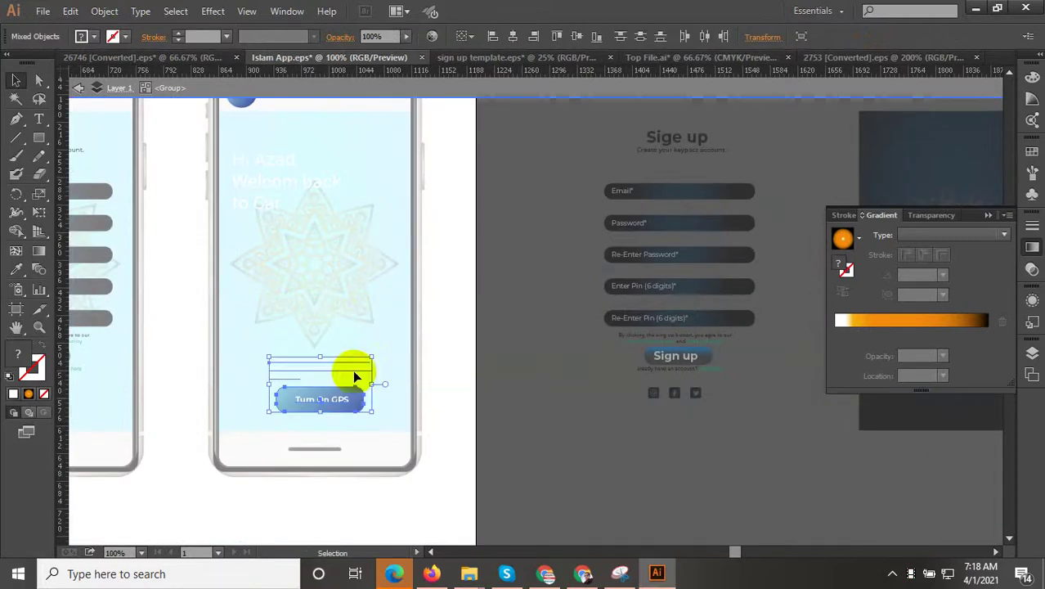
Move the greeting text slightly up towards the header and leave isolation mode
scroll(350, 373, "up", 2)
left_click(281, 261)
scroll(262, 259, "up", 1)
left_click_drag(263, 251, 263, 233)
left_click_drag(321, 338, 322, 399)
key("Escape")
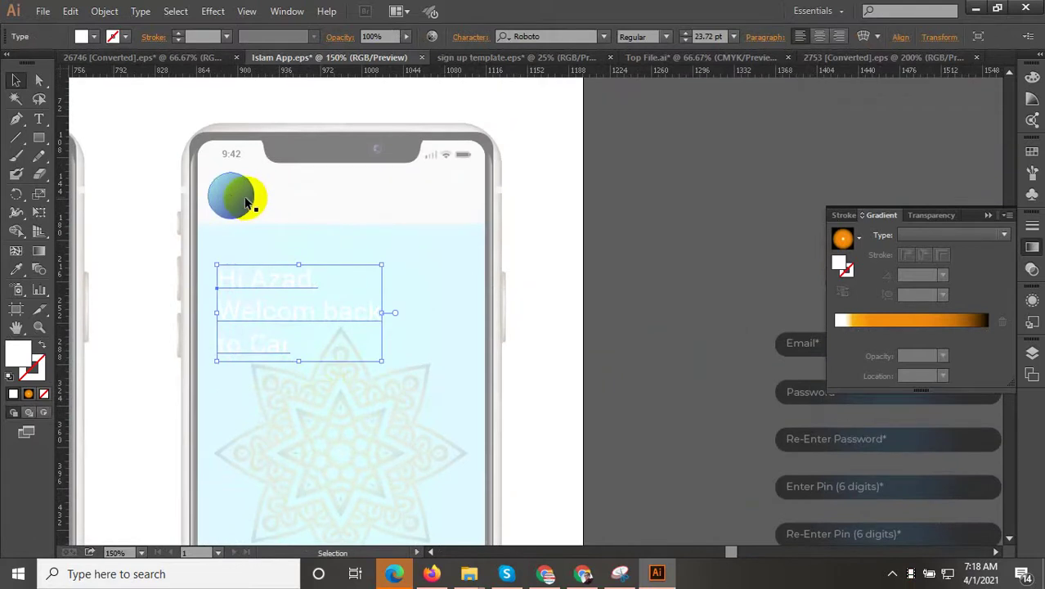
Isolate the group and scale down its header row of profile icon, Mobile App title, arrow and menu dots
double_click(292, 198)
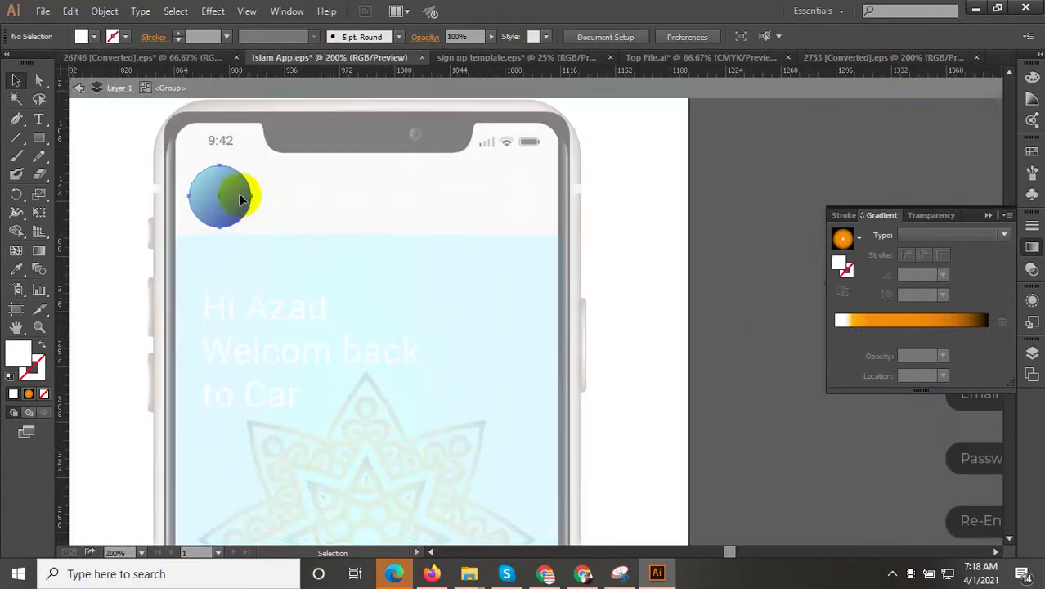
left_click(238, 195)
key("ctrl+plus")
left_click(345, 260, "shift")
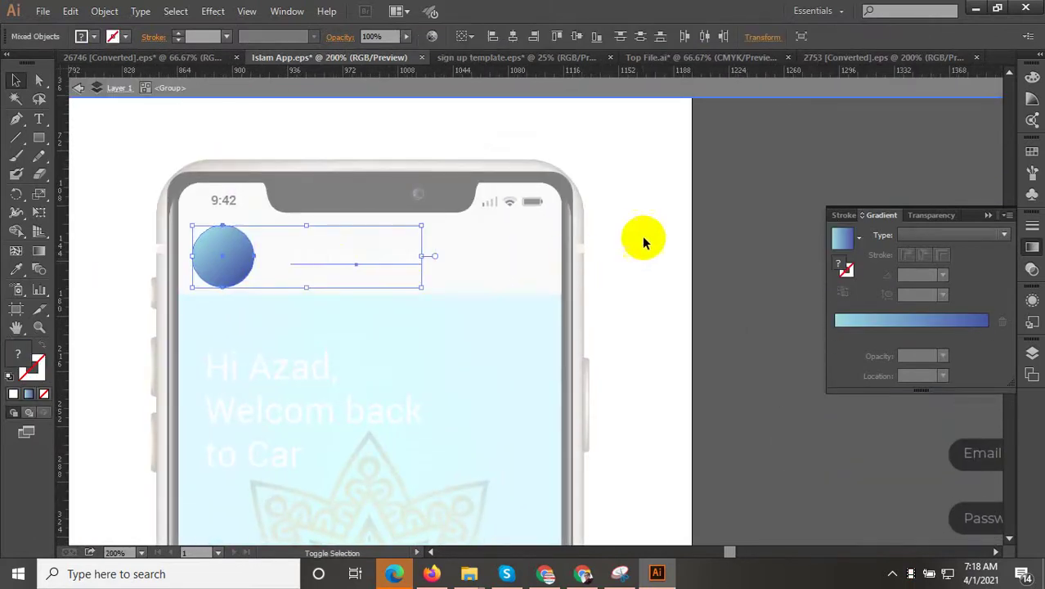
left_click_drag(643, 239, 127, 299)
left_click_drag(597, 250, 153, 270)
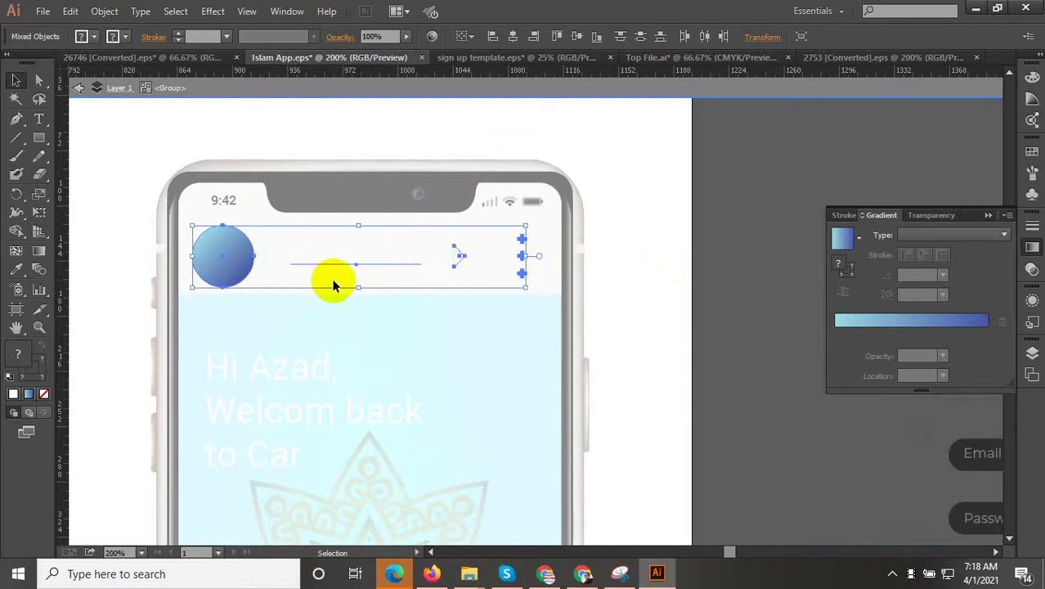
left_click_drag(528, 289, 463, 288)
left_click_drag(223, 258, 224, 260)
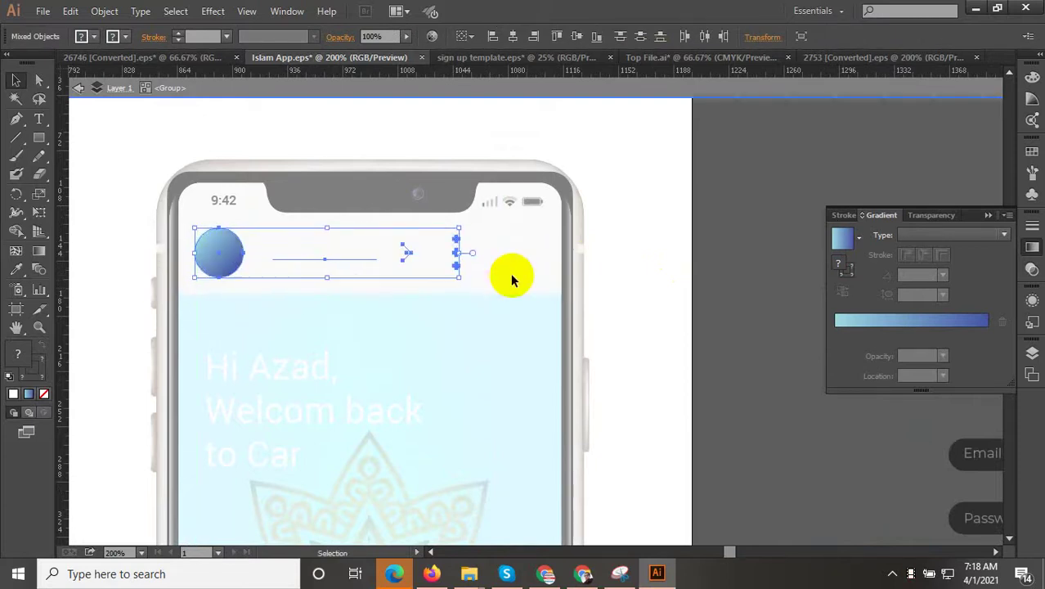
left_click_drag(460, 276, 427, 275)
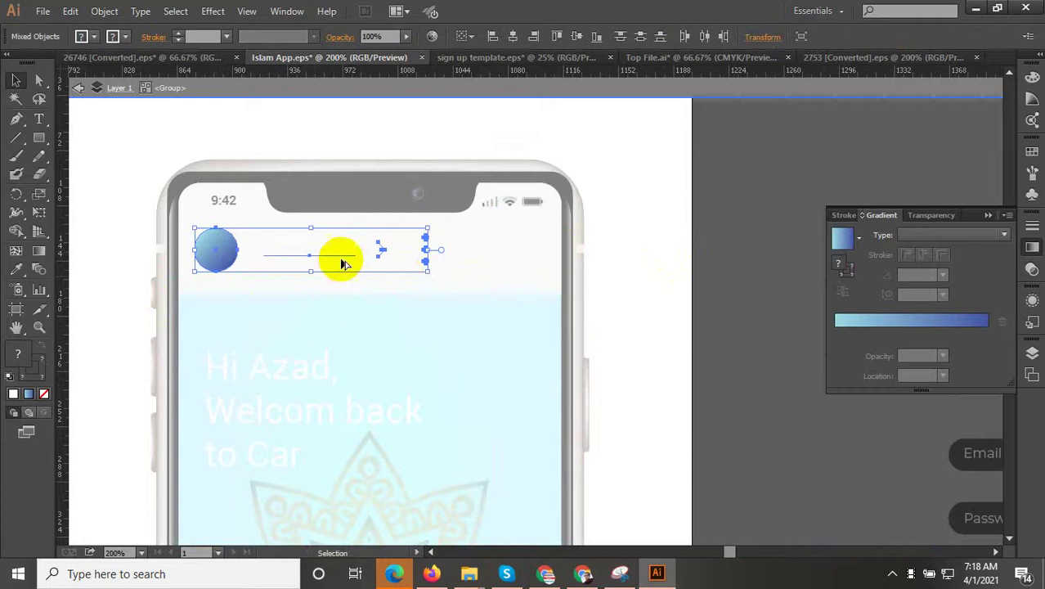
Spread the header row across the phone by moving the arrow and menu dots to the side opposite the profile icon
key("ctrl+plus")
left_click_drag(576, 310, 594, 279)
left_click_drag(776, 315, 169, 274)
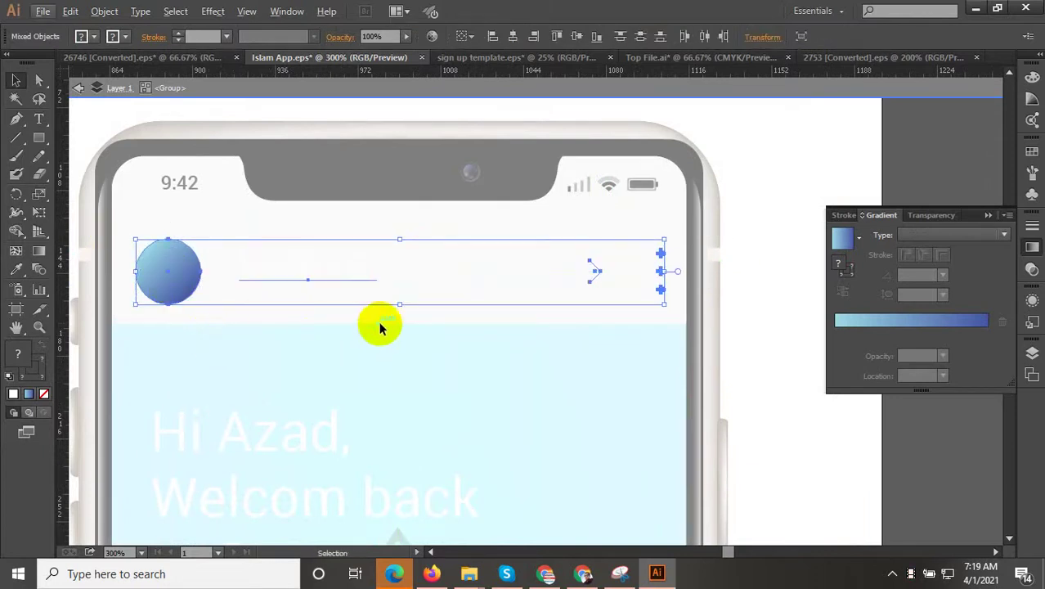
left_click(402, 284)
Recolor the Mobile App title with the dark navy radial gradient sampled from the Happy Muharram screen
left_click(345, 280)
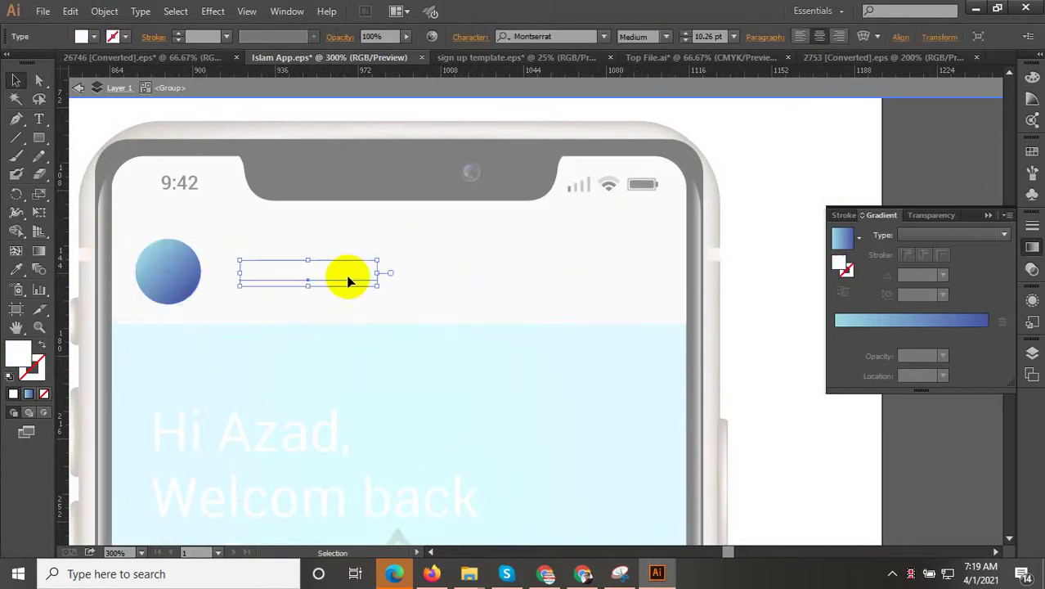
left_click(17, 270)
scroll(481, 361, "down", 1)
key("Escape")
scroll(496, 358, "down", 2)
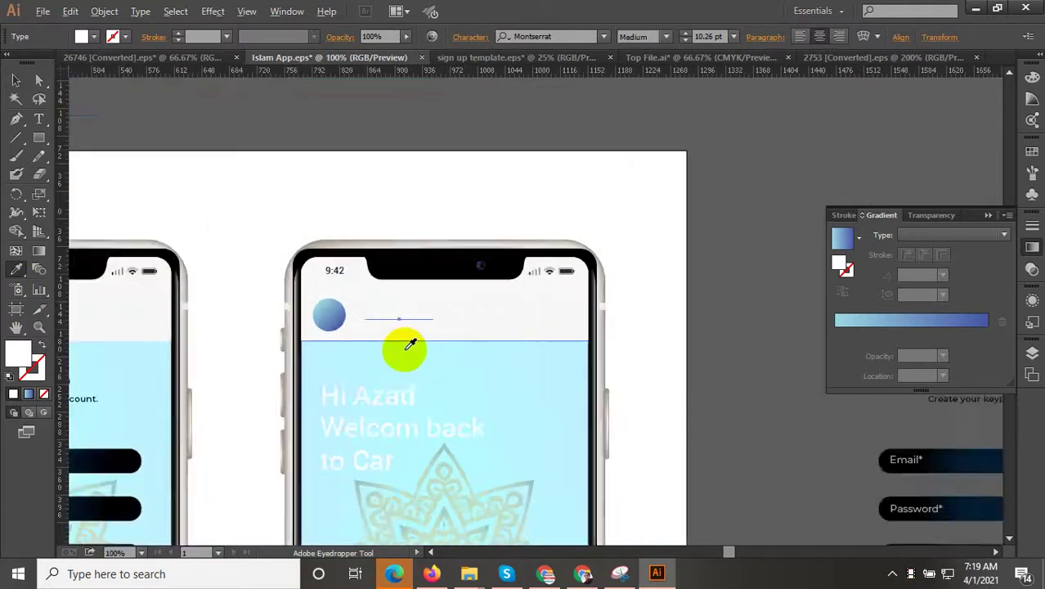
key("ctrl+minus")
key("ctrl+minus")
left_click(153, 370)
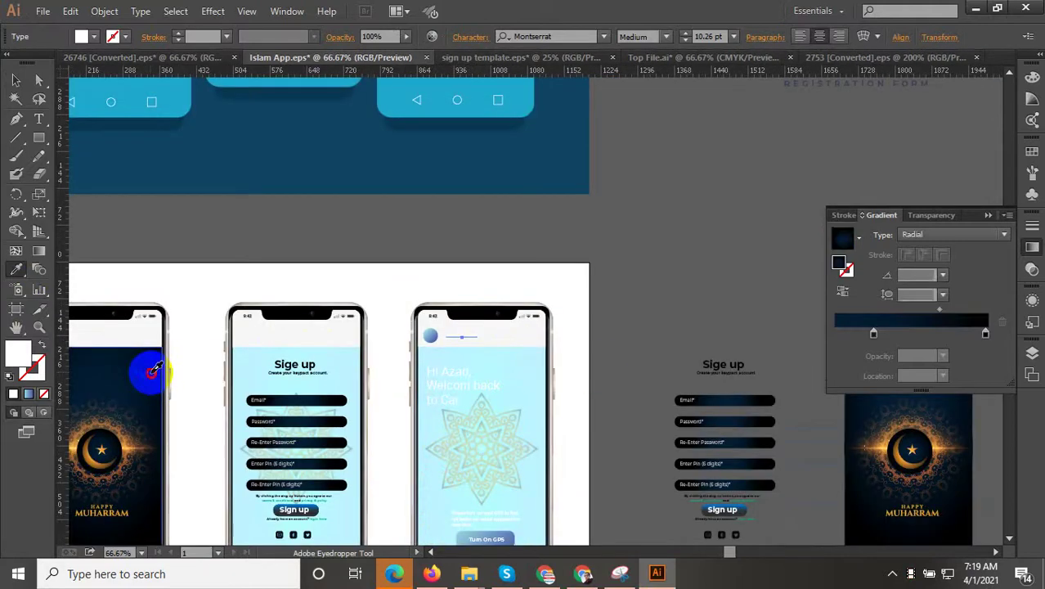
key("ctrl+plus")
key("ctrl+plus")
key("ctrl+plus")
key("ctrl+plus")
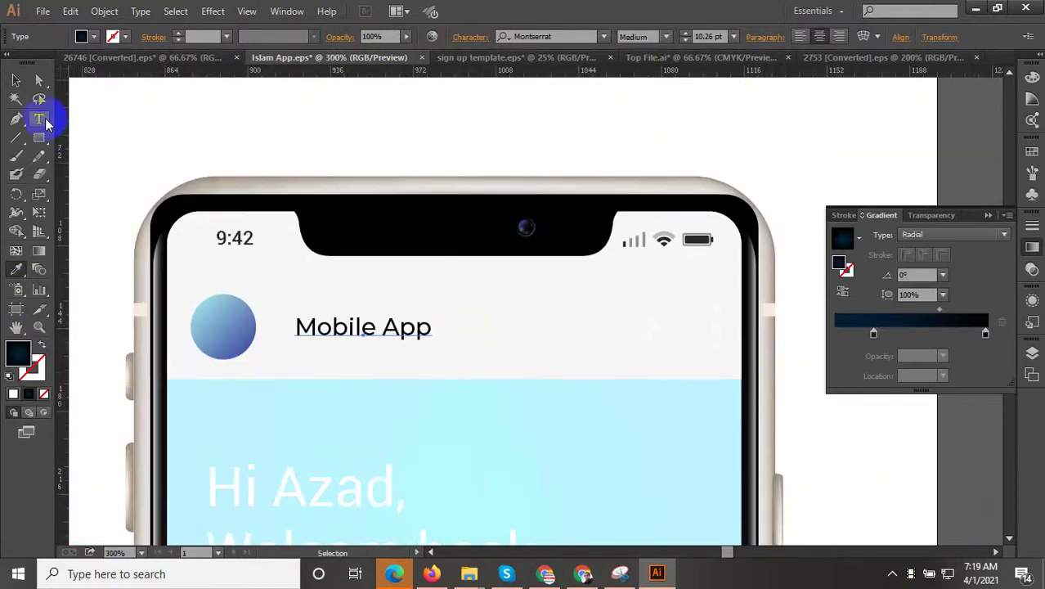
Isolate the header group and apply the Mobile App title's dark navy gradient to the arrow and menu dots with the Eyedropper
double_click(406, 331)
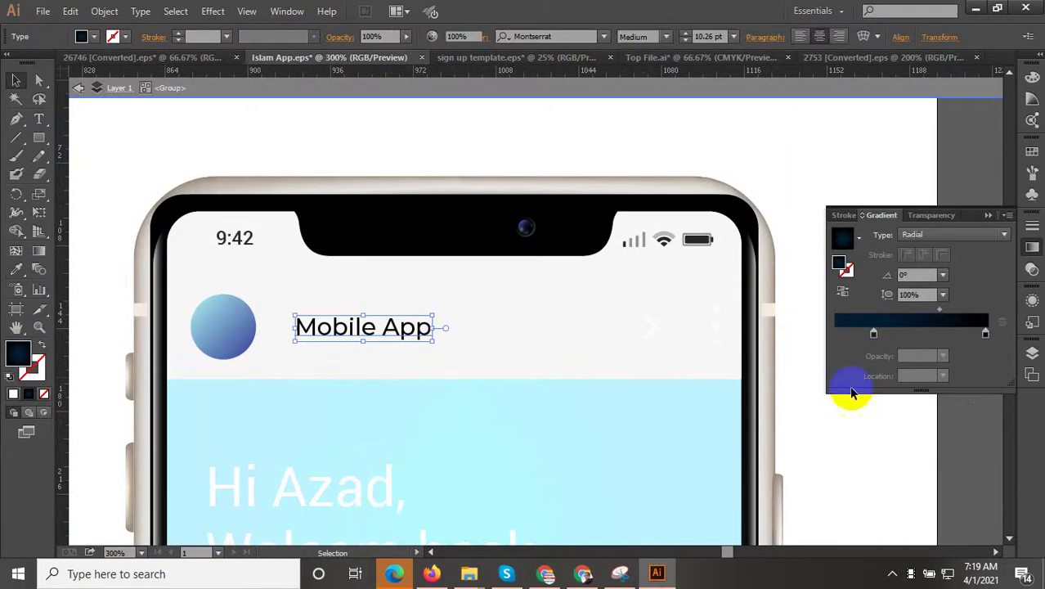
double_click(615, 333)
left_click(408, 326)
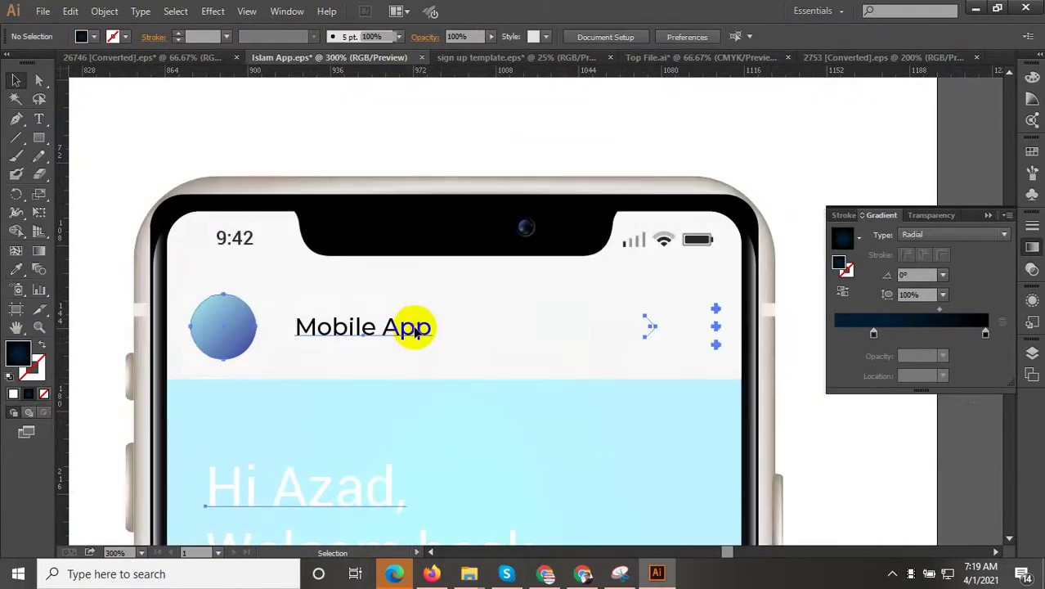
double_click(413, 327)
left_click_drag(833, 404, 561, 302)
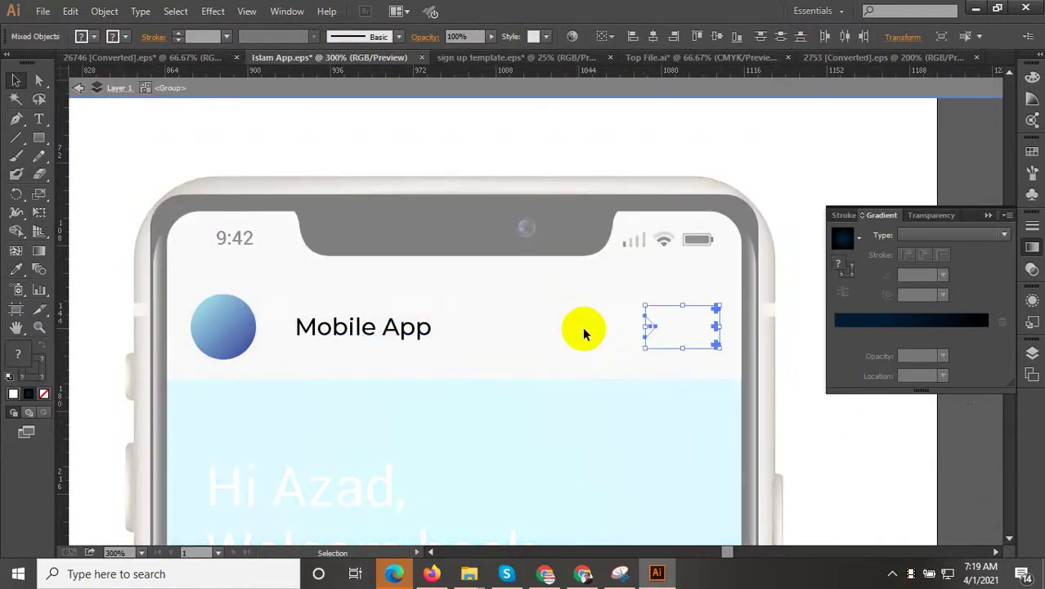
left_click(391, 327)
scroll(781, 339, "up", 5)
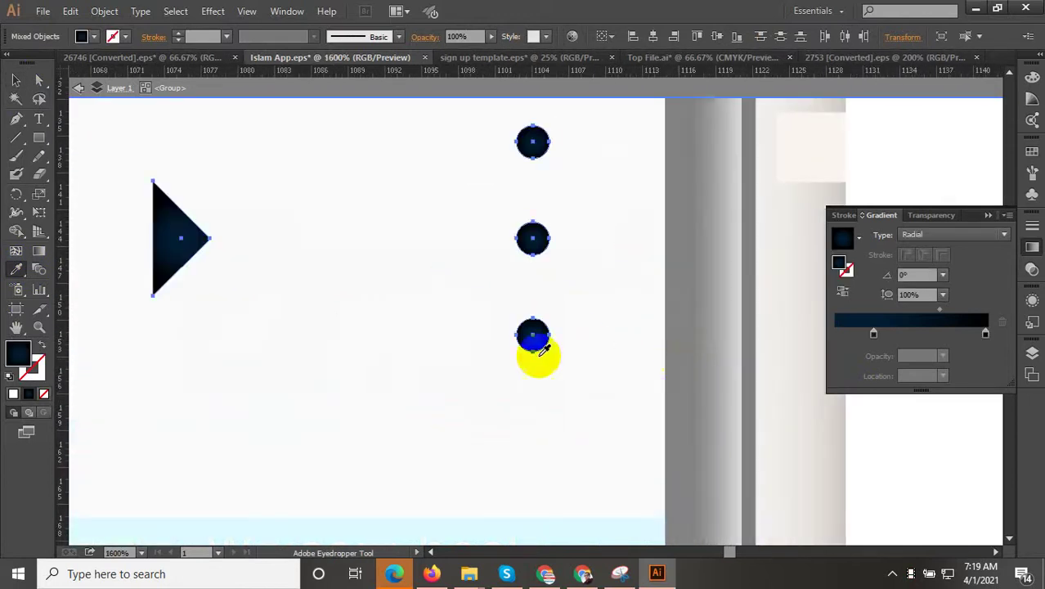
Swap the arrow's fill and stroke so it becomes a dark 1 pt outline chevron, and leave isolation mode
left_click(15, 79)
left_click(186, 225)
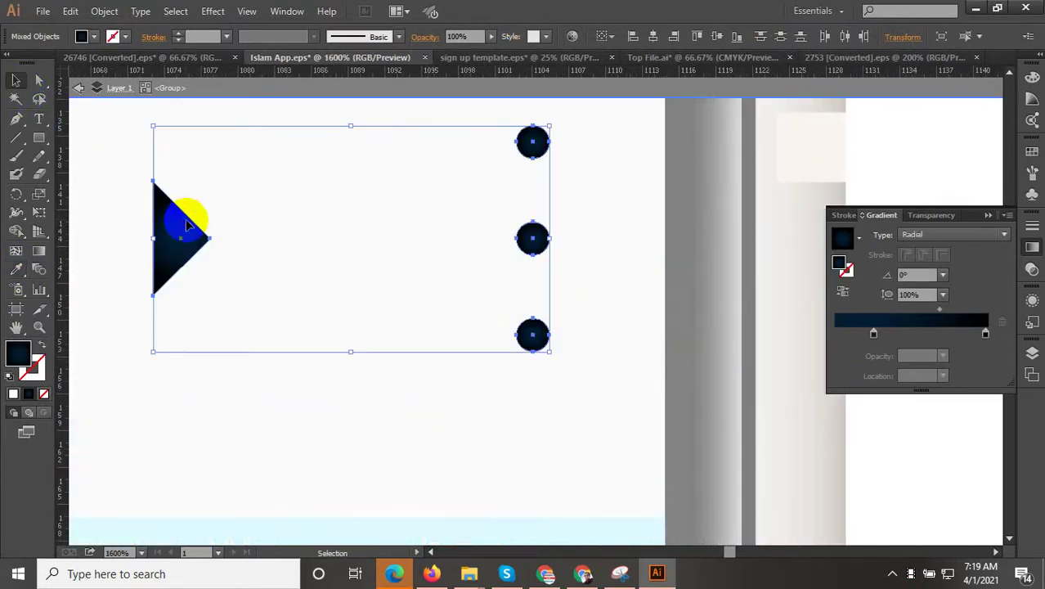
left_click(184, 222)
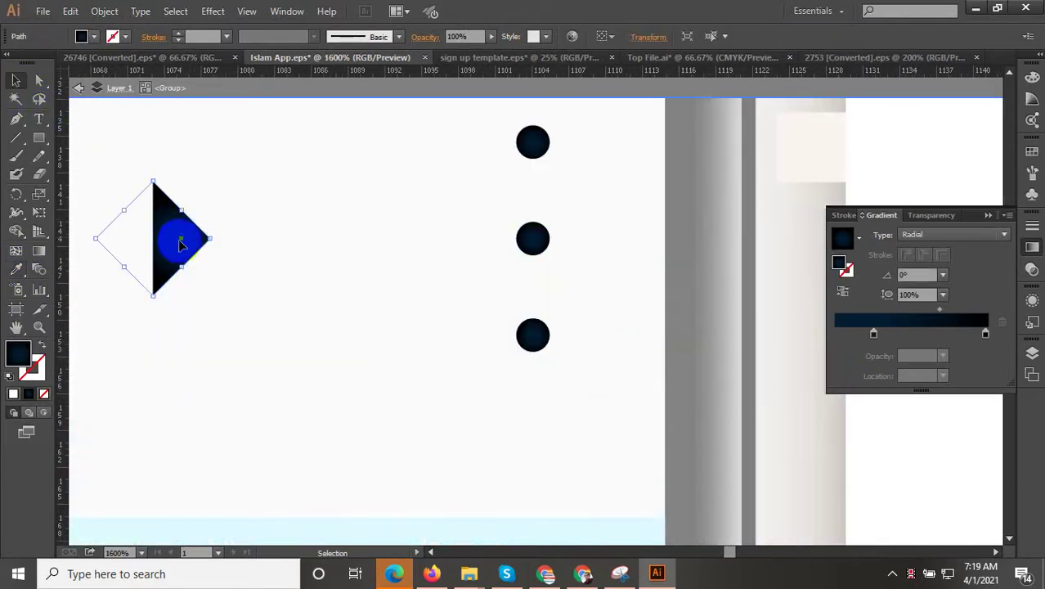
left_click(44, 346)
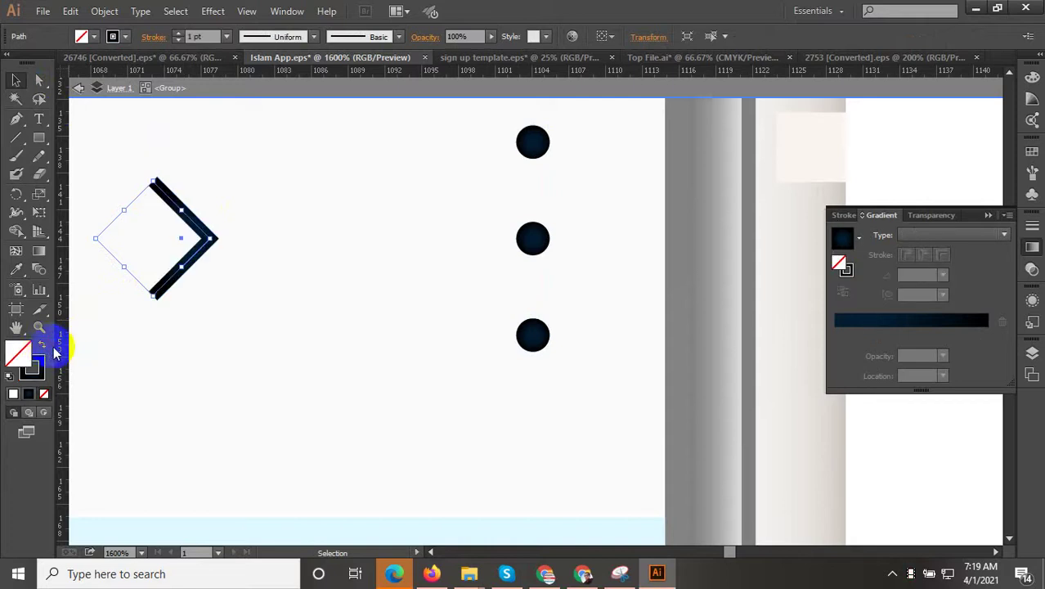
scroll(425, 363, "down", 2)
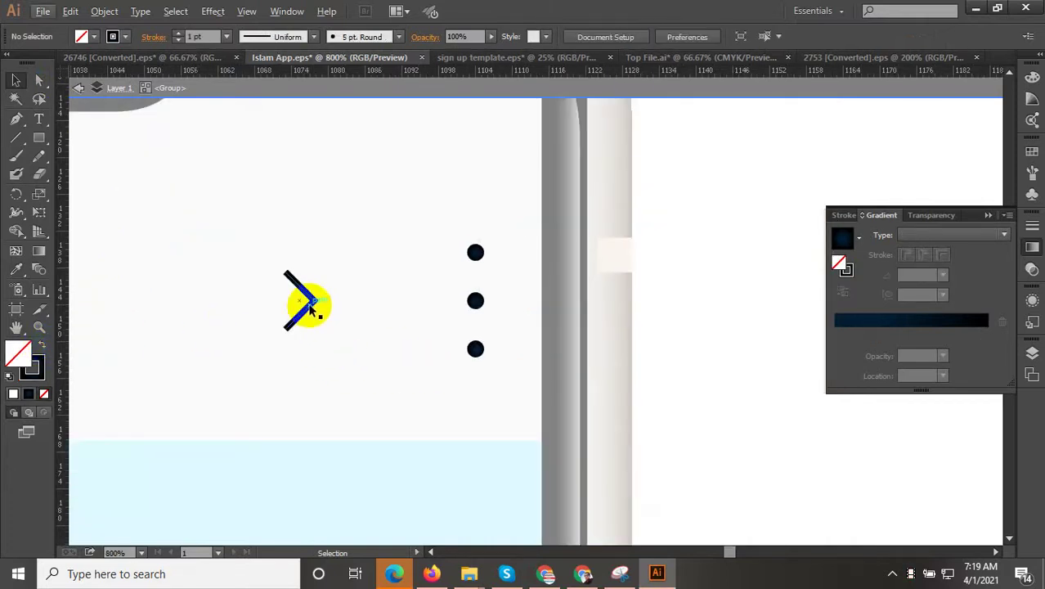
scroll(508, 339, "down", 3)
double_click(781, 365)
left_click(706, 303)
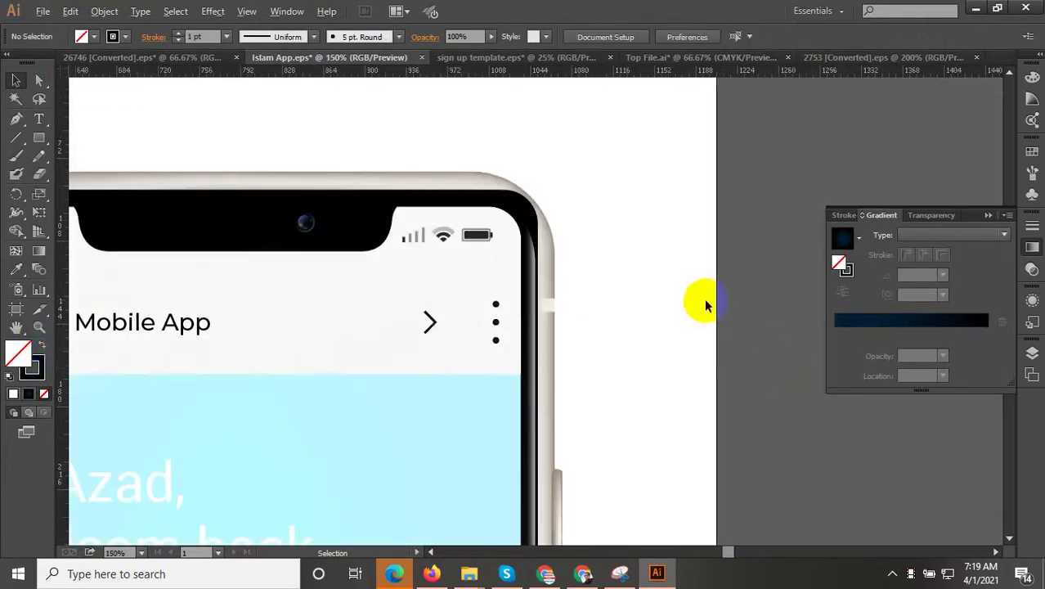
Isolate the third phone's content group and select the welcome greeting together with the GPS note above the button
scroll(706, 302, "down", 2)
left_click_drag(760, 426, 681, 319)
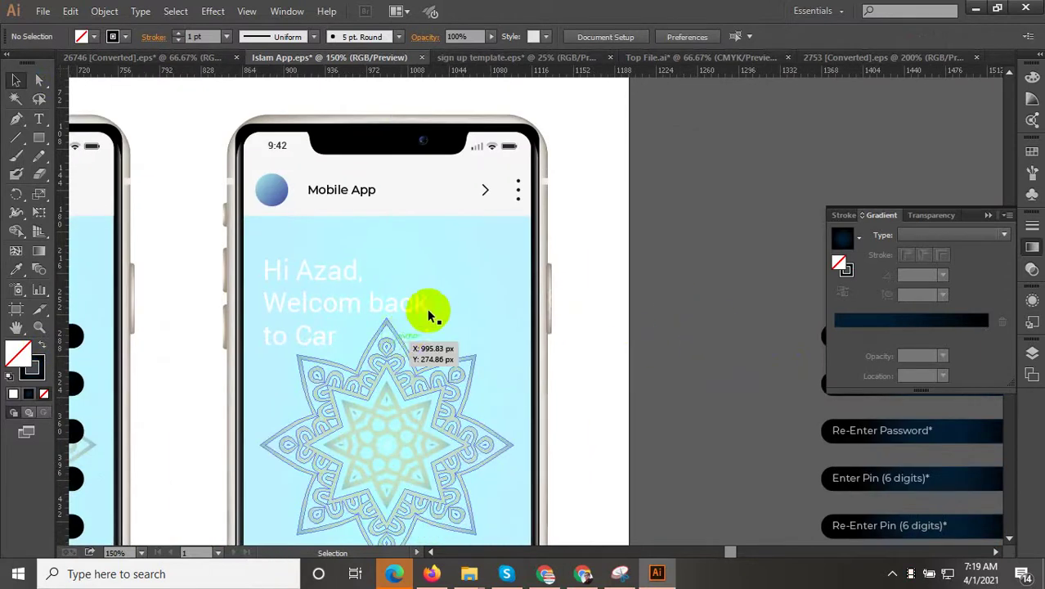
left_click(341, 302)
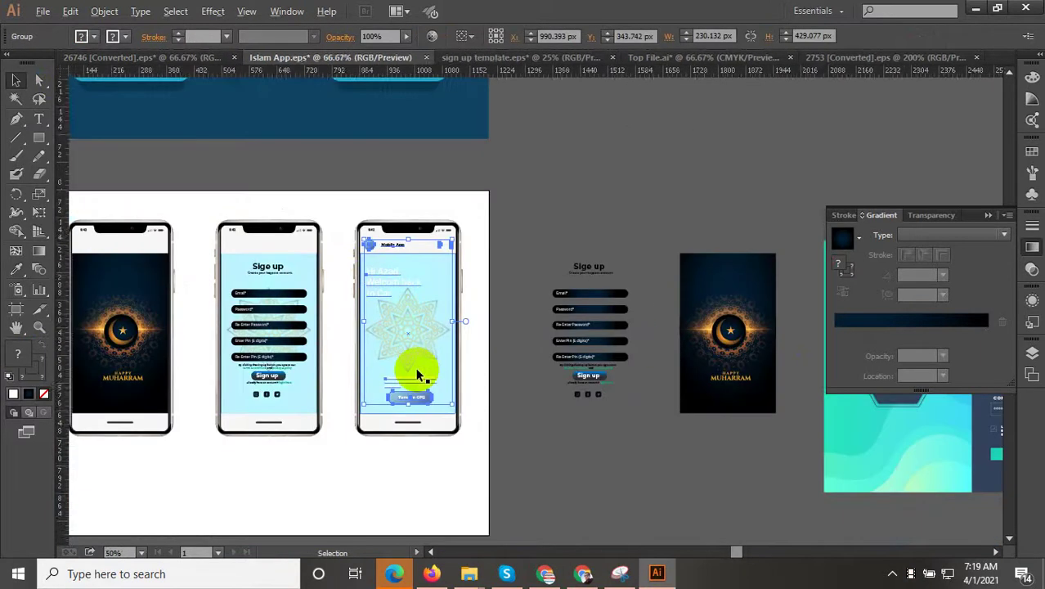
scroll(415, 369, "up", 2)
double_click(366, 196)
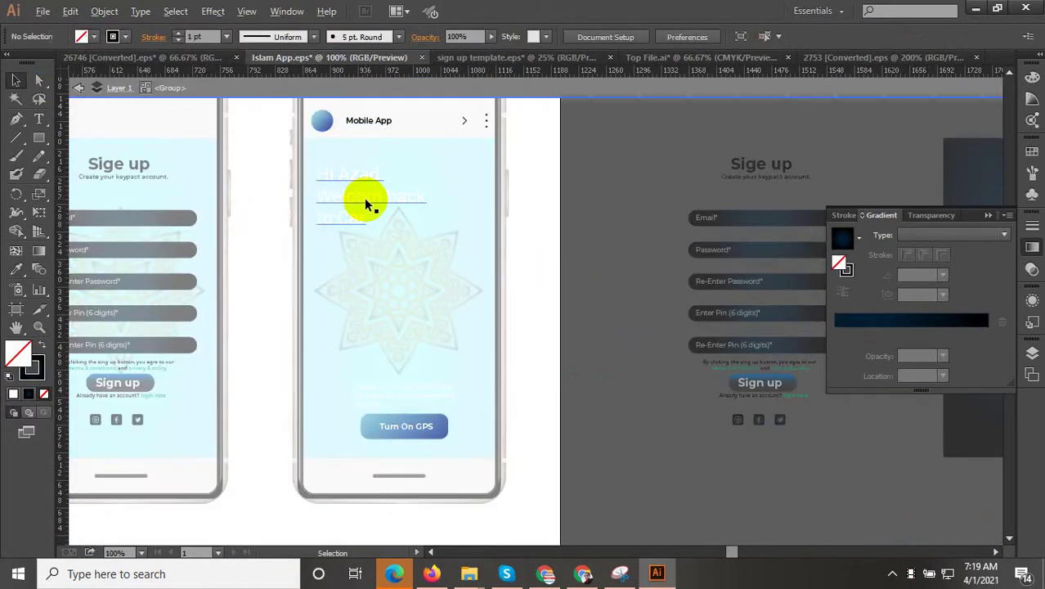
left_click(364, 198)
scroll(402, 384, "up", 2)
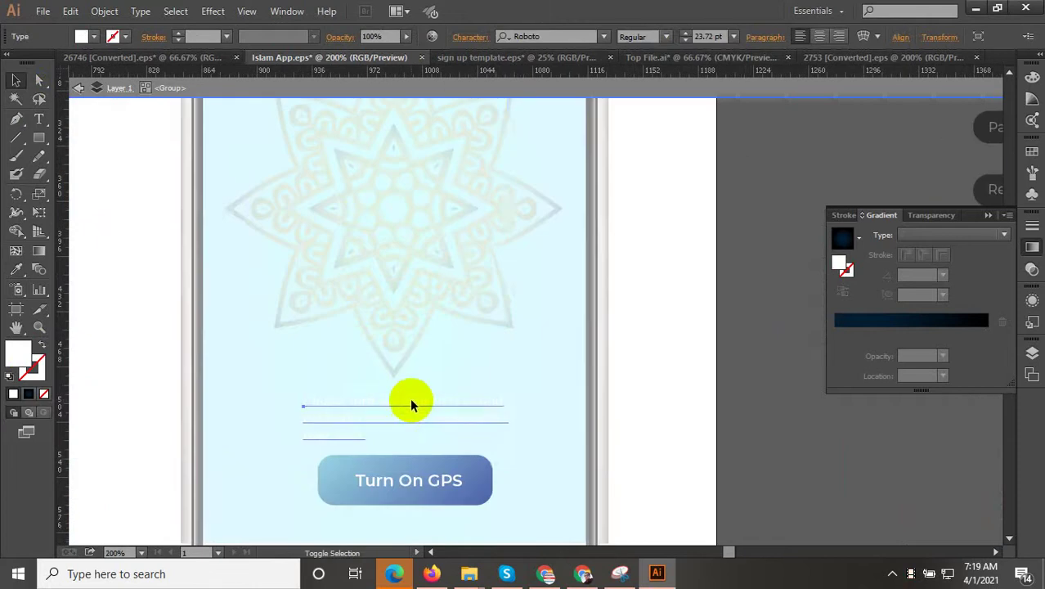
Try to recolor the selected greeting and GPS note by sampling the Mobile App title with the Eyedropper
left_click(16, 269)
scroll(438, 360, "down", 2)
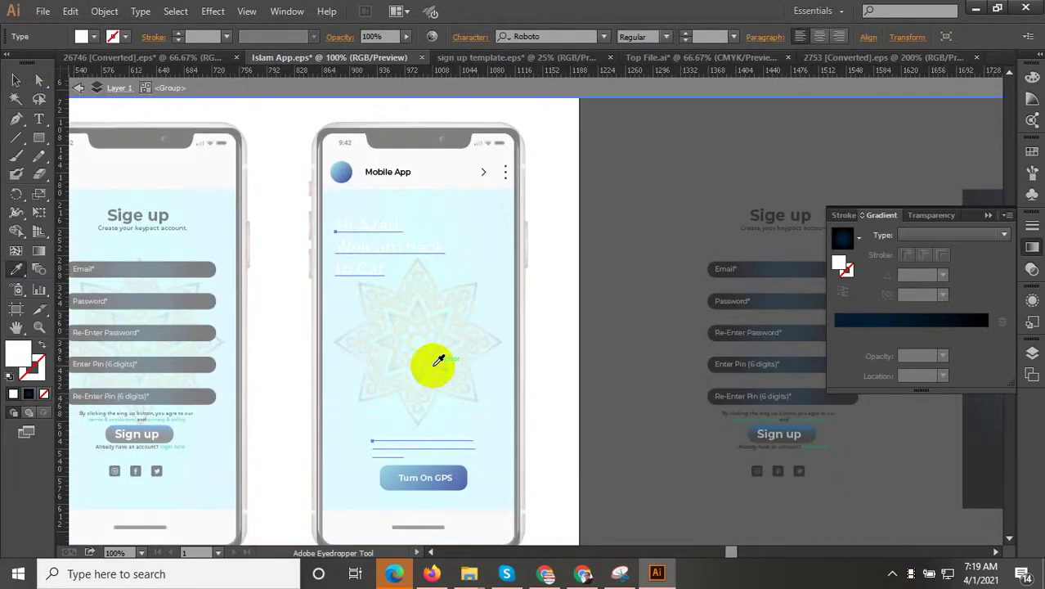
left_click(400, 174)
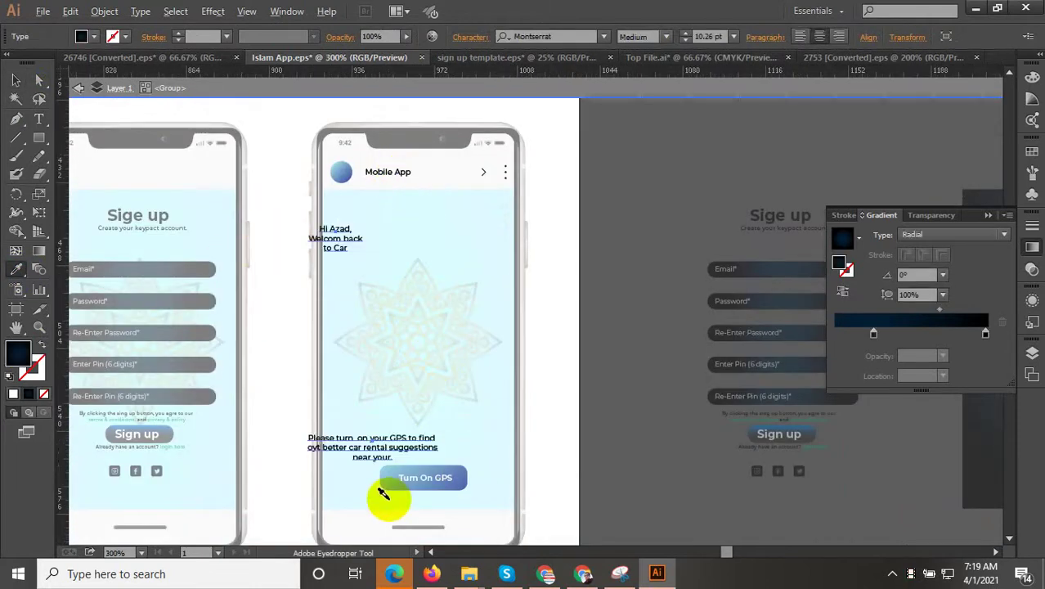
scroll(385, 494, "up", 3)
left_click(453, 495)
Fill the greeting and GPS note with the dark navy radial gradient sampled from the sign-up form's last field
scroll(479, 496, "down", 2)
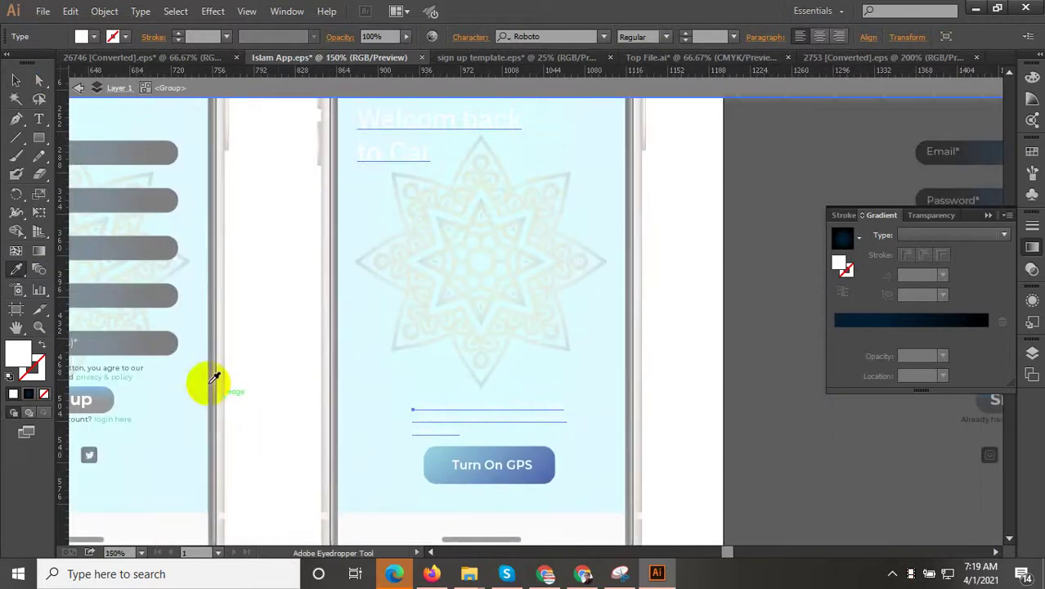
left_click(159, 340)
left_click(163, 338)
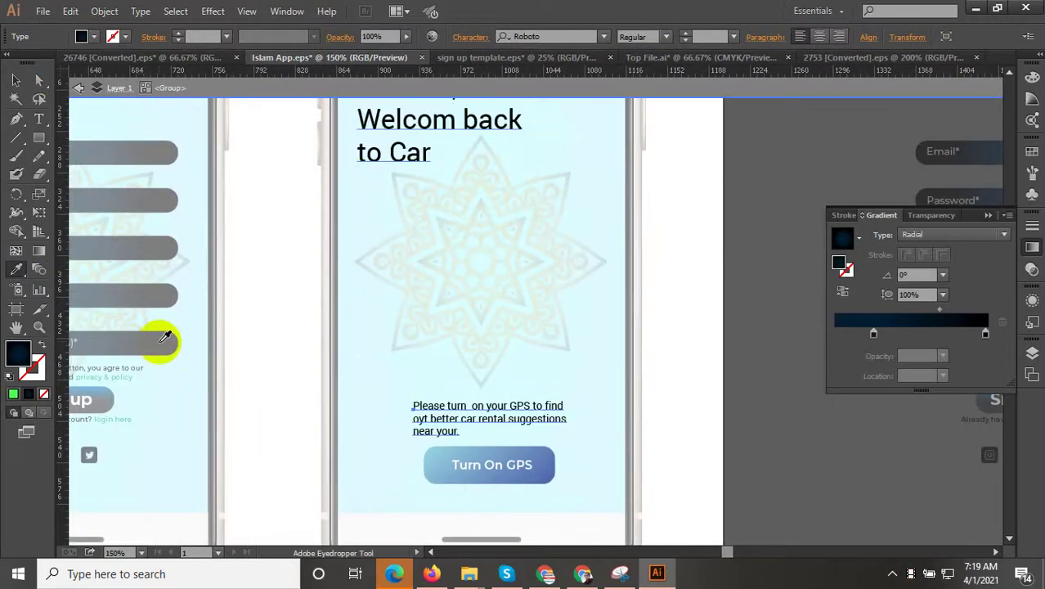
Leave the text selection and isolate the Turn On GPS button group for editing
left_click(16, 80)
scroll(441, 506, "up", 1)
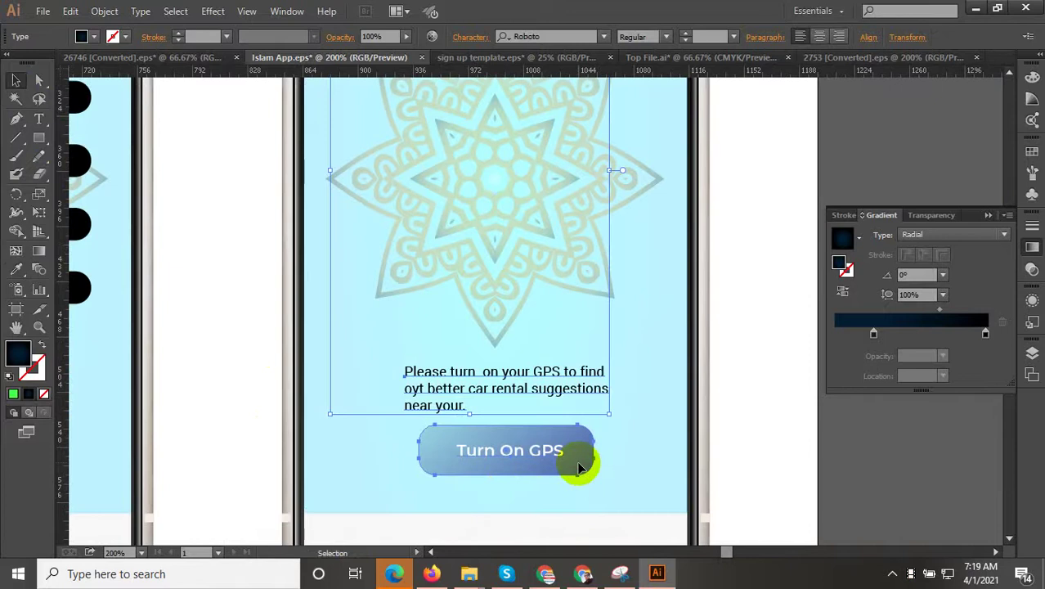
double_click(578, 468)
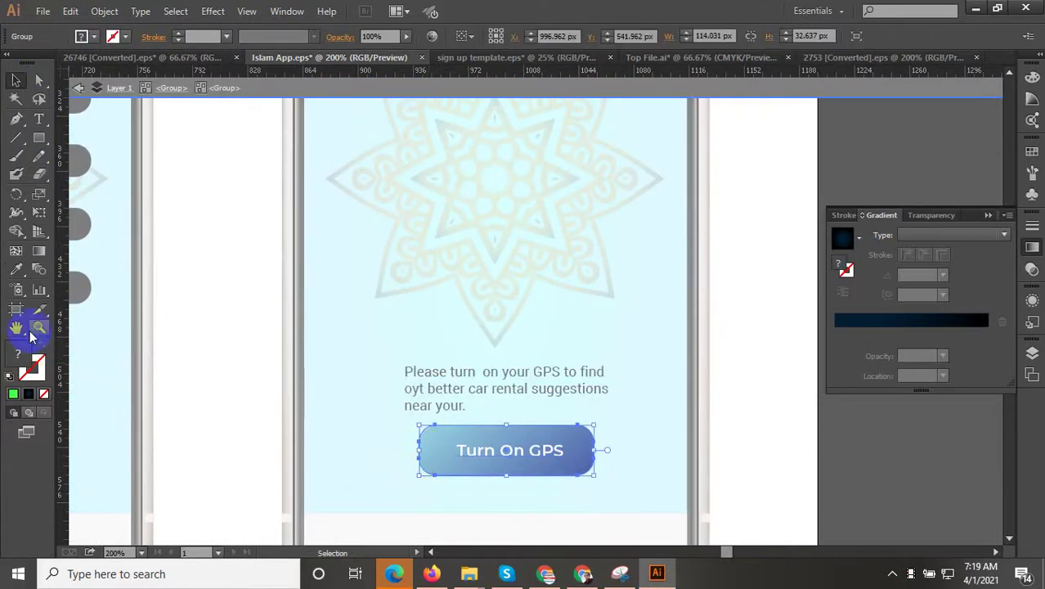
Try to apply the Sign up button's linear gradient to the whole Turn On GPS group with the Eyedropper, and undo it
left_click(16, 272)
scroll(474, 425, "down", 2)
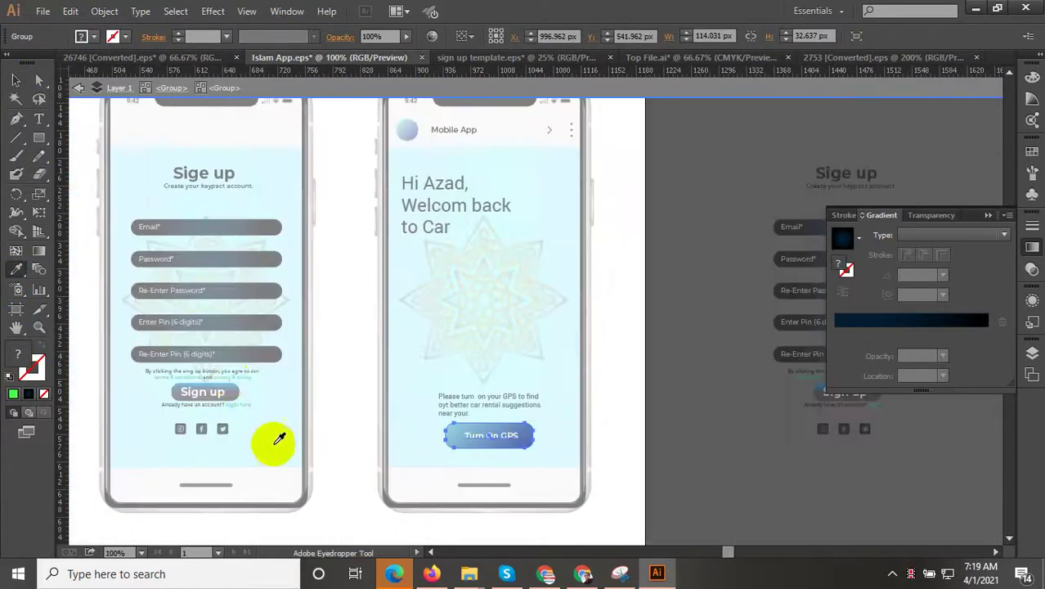
left_click(242, 388)
left_click(245, 381)
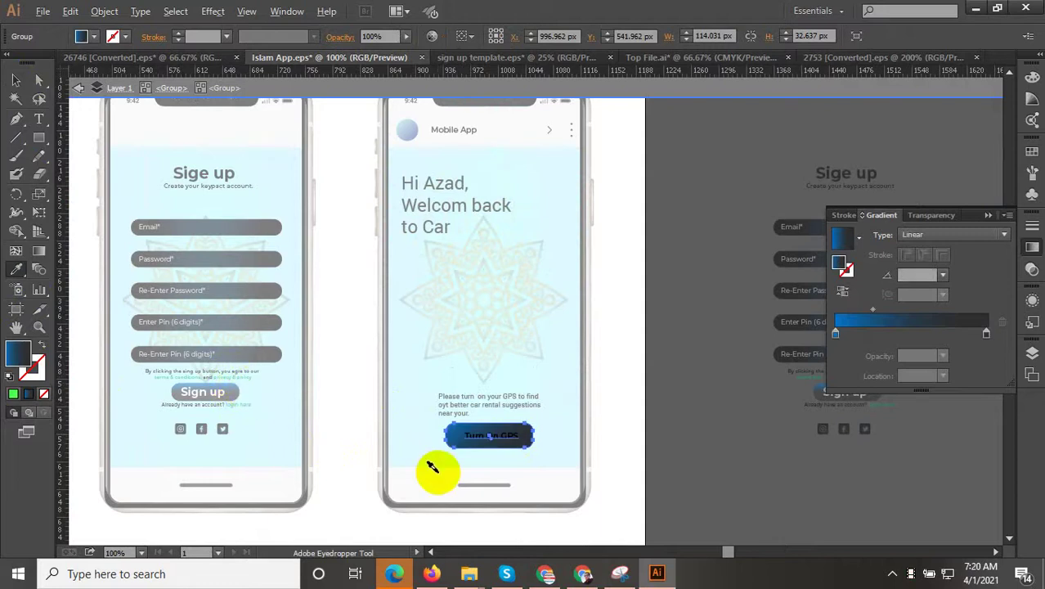
scroll(429, 467, "up", 4)
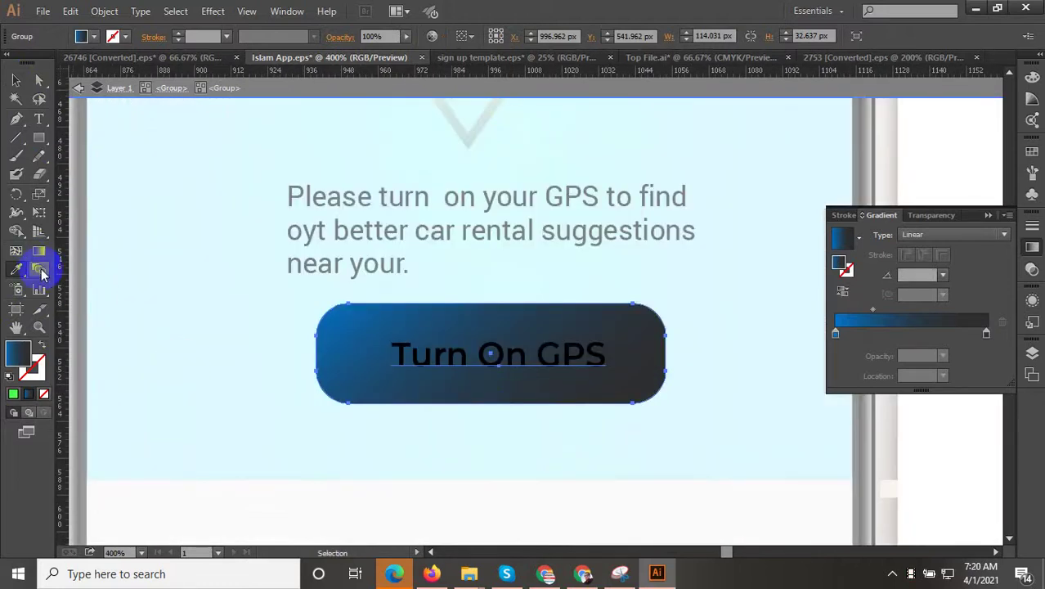
key("ctrl+z")
key("ctrl+z")
Isolate the Turn On GPS button's rounded rectangle without its label and recolor it from the Sign up button with the Eyedropper
left_click(15, 83)
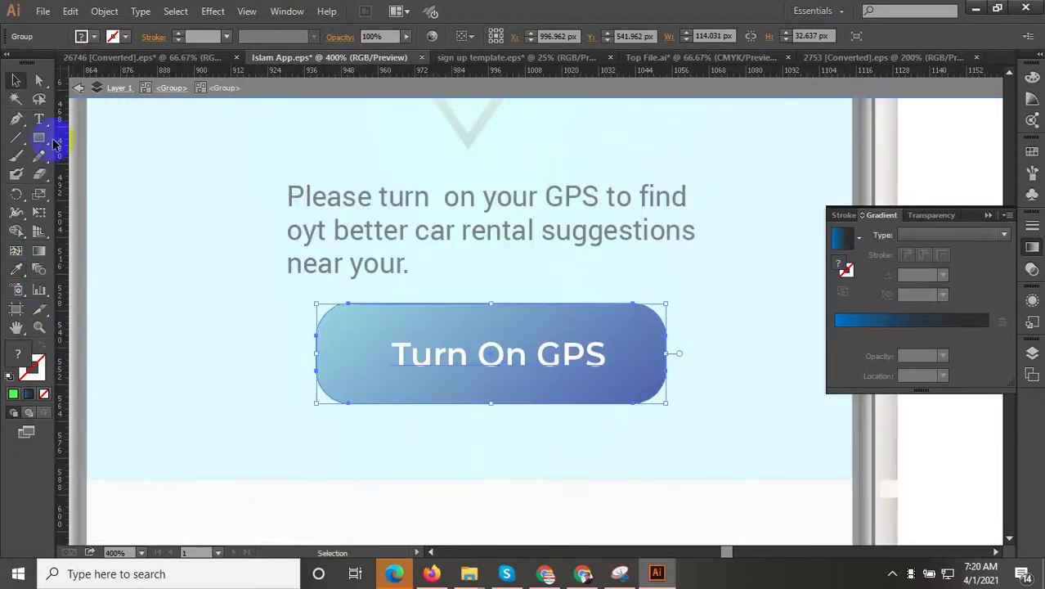
left_click(336, 326)
double_click(336, 327)
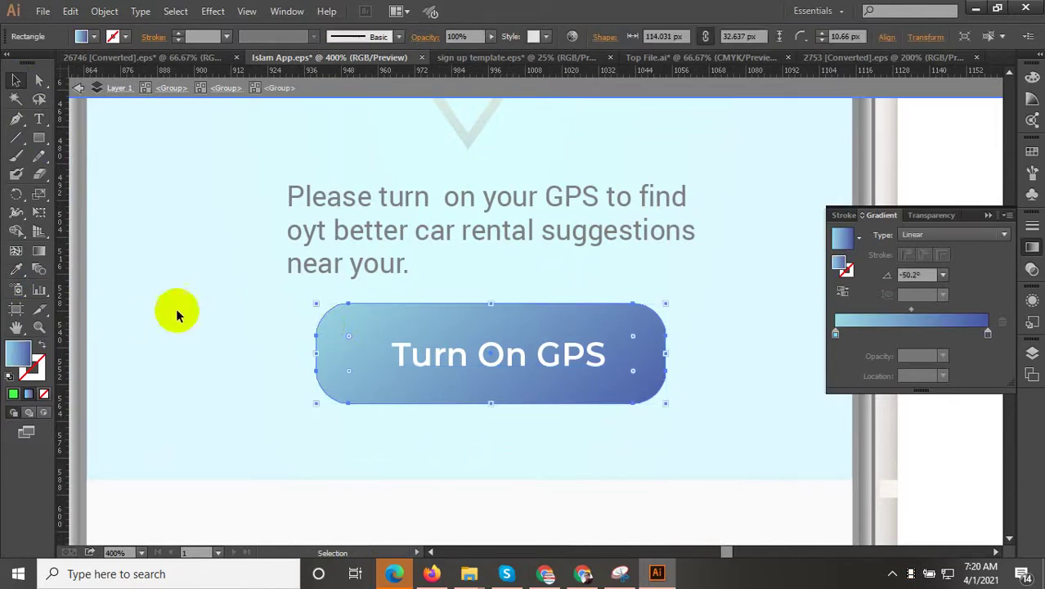
left_click(19, 269)
scroll(614, 462, "down", 3)
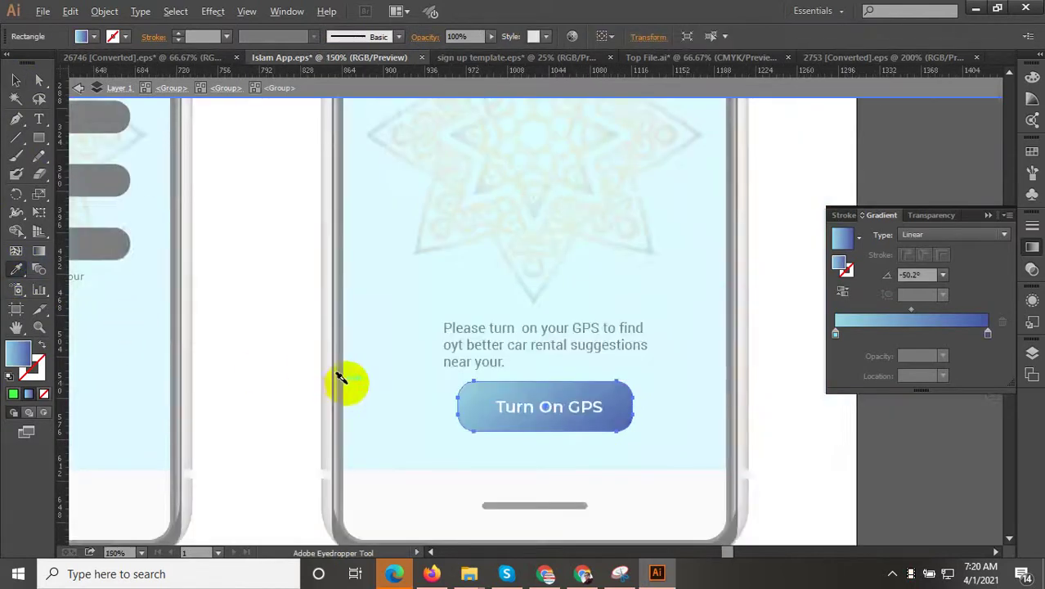
Apply the Sign up button's blue-to-black linear gradient to the Turn On GPS button and run it vertically at -90°
left_click(119, 332)
scroll(497, 401, "up", 3)
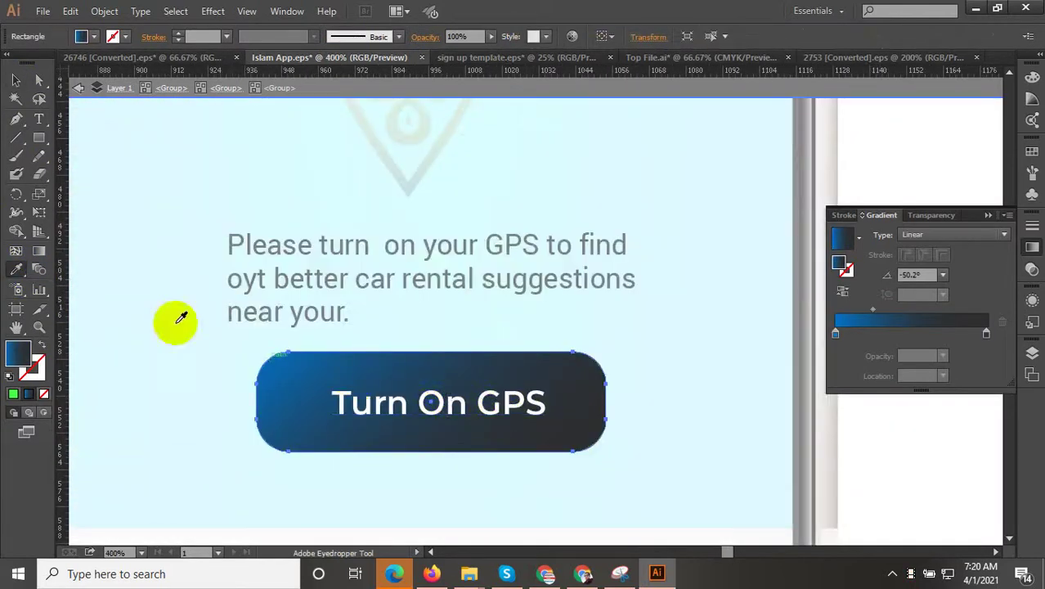
key("v")
left_click(39, 251)
left_click_drag(433, 351, 431, 451)
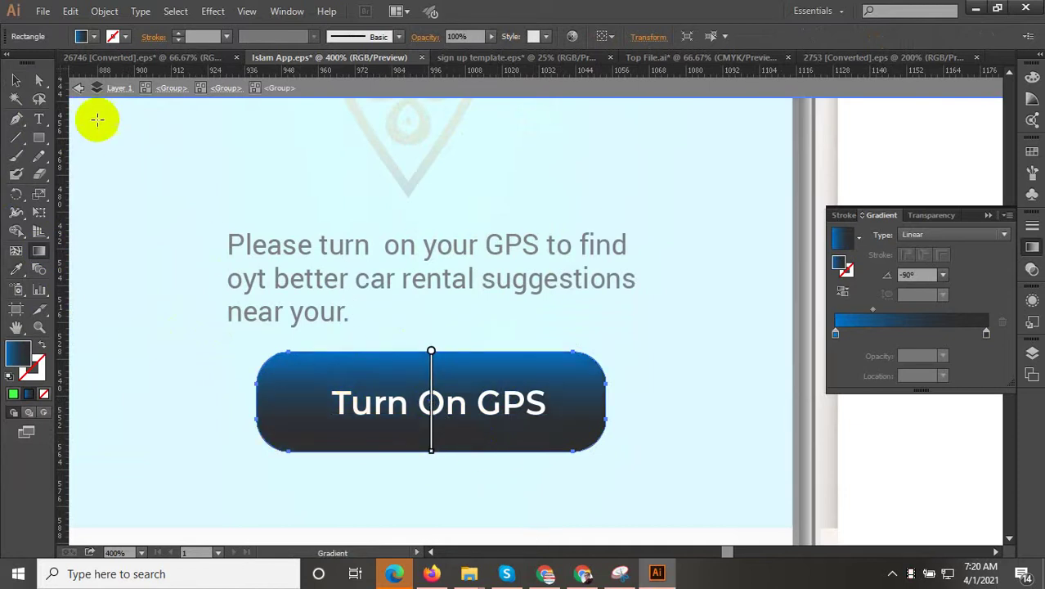
left_click(15, 80)
key("Escape")
scroll(440, 384, "down", 4)
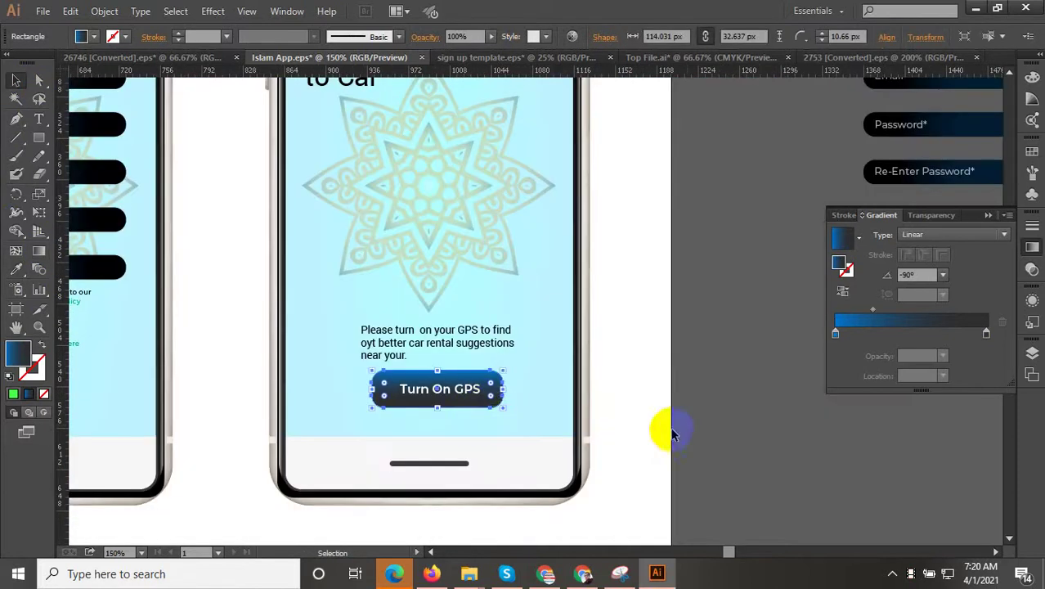
left_click(751, 429)
scroll(757, 439, "down", 2)
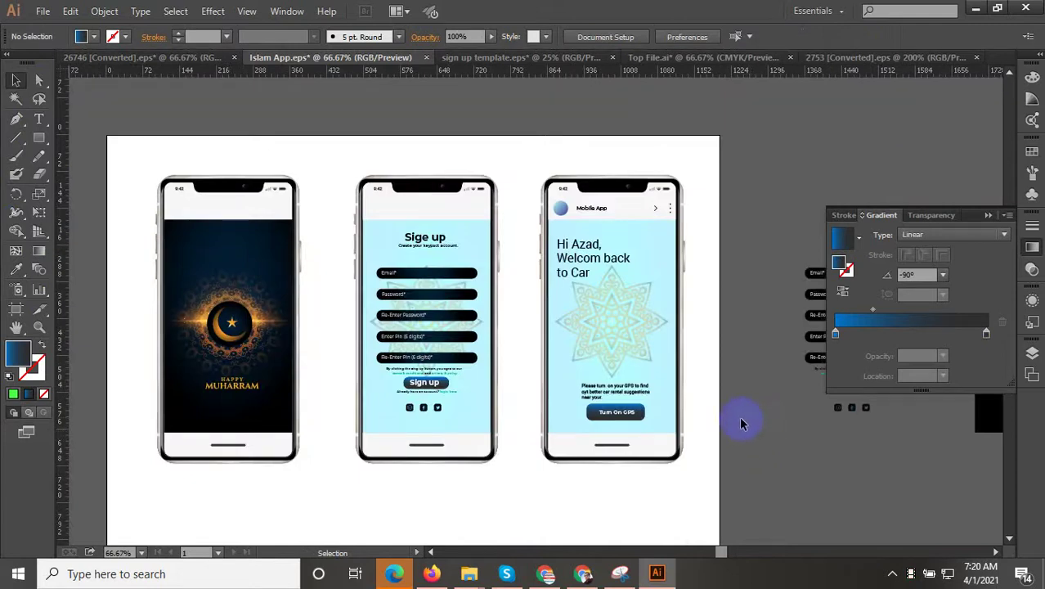
scroll(749, 392, "up", 1)
scroll(401, 472, "down", 1)
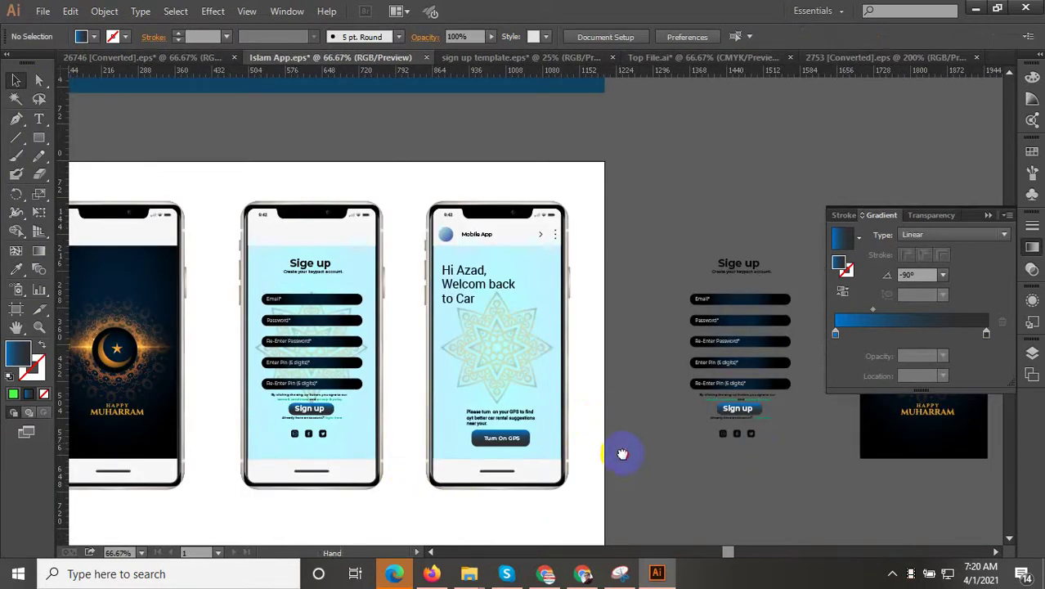
left_click(127, 360)
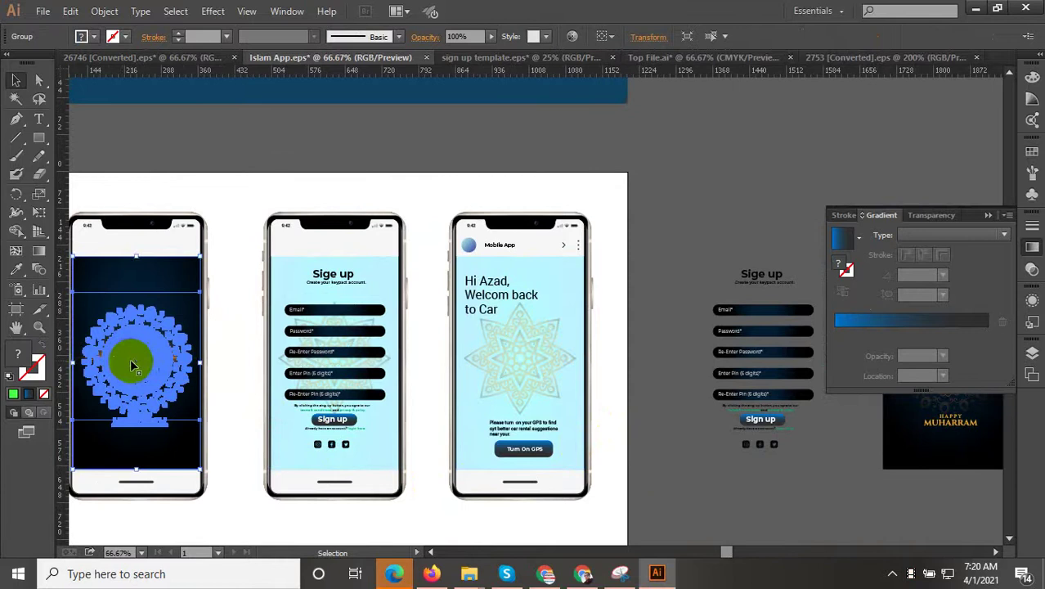
left_click_drag(132, 365, 274, 381)
scroll(274, 381, "up", 2)
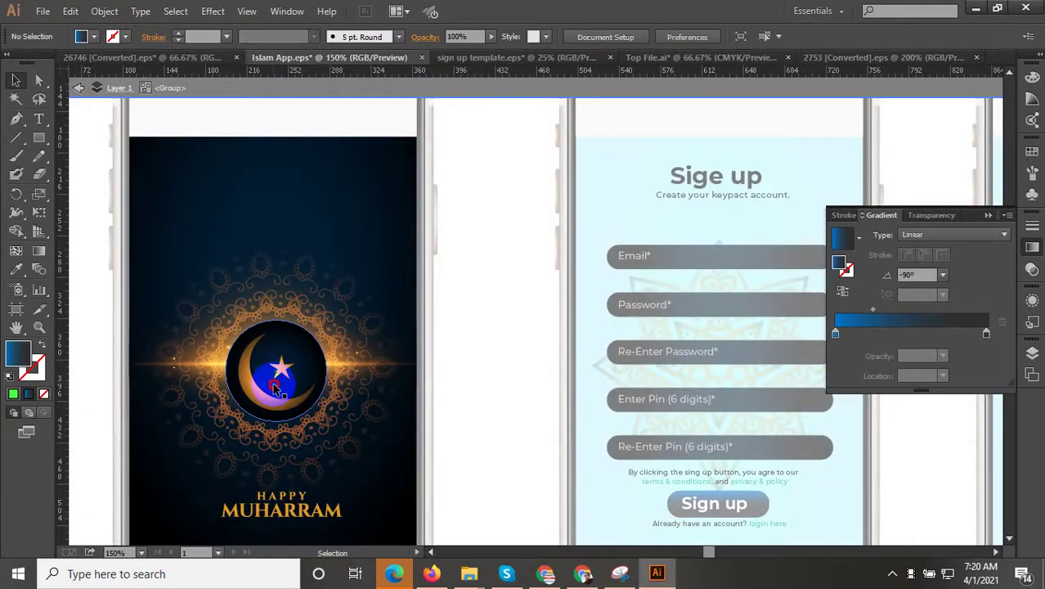
left_click(355, 300)
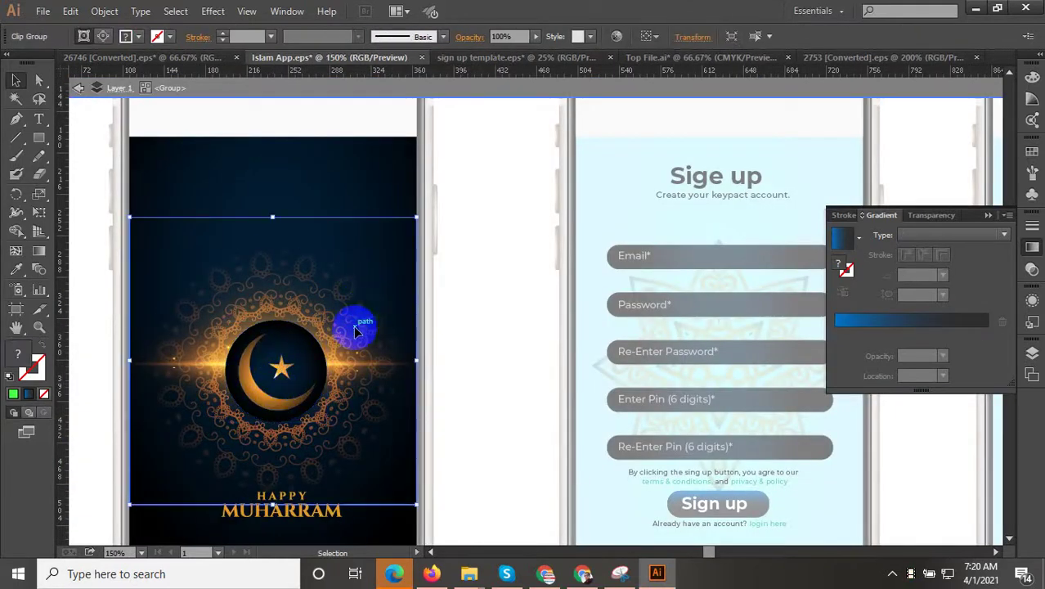
left_click(341, 183)
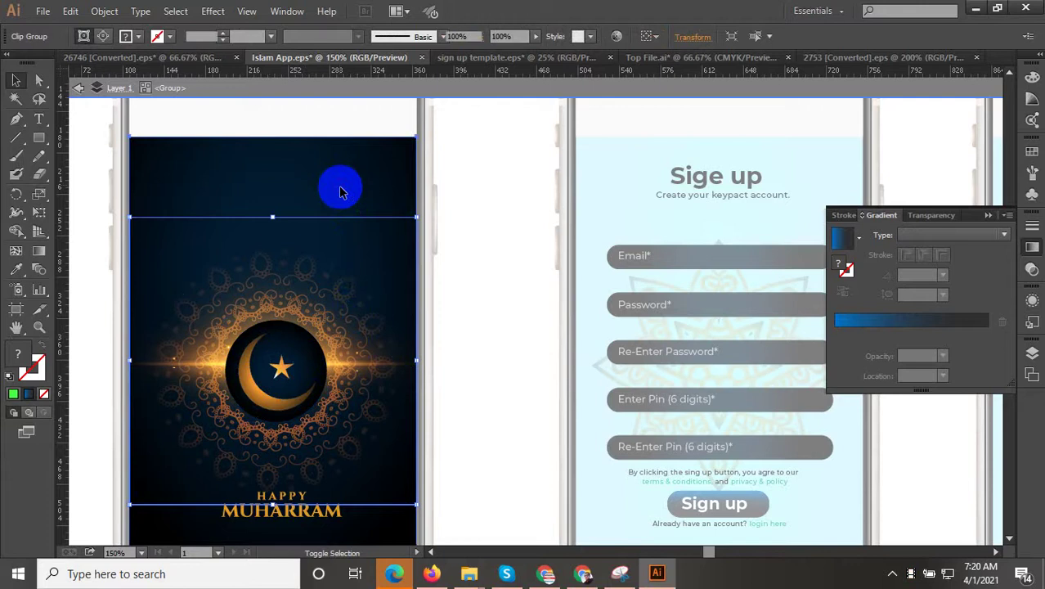
left_click(340, 233, "shift")
key("ctrl+c")
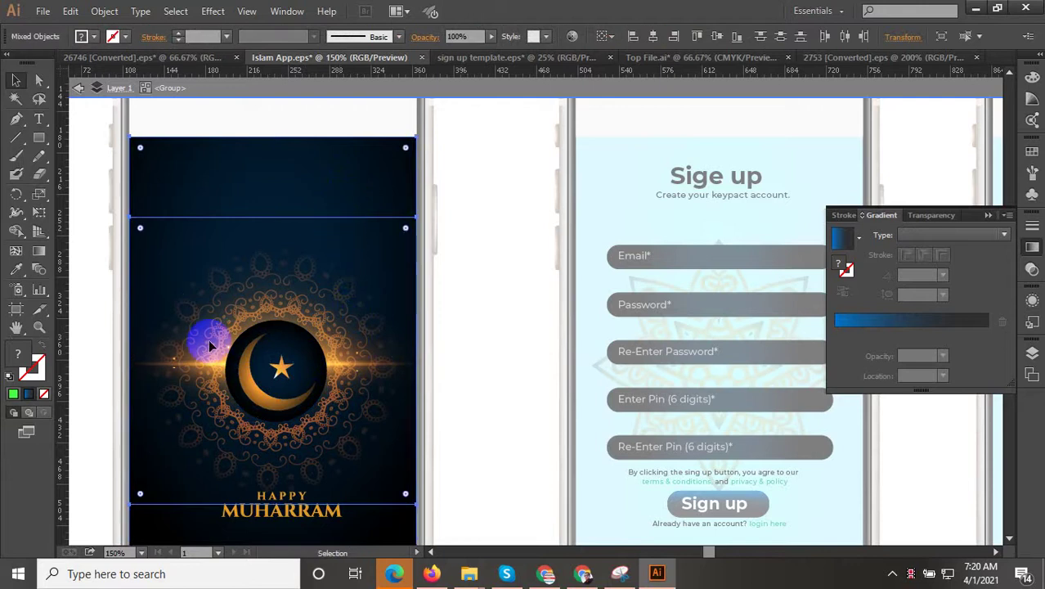
scroll(246, 372, "down", 3)
key("ctrl+v")
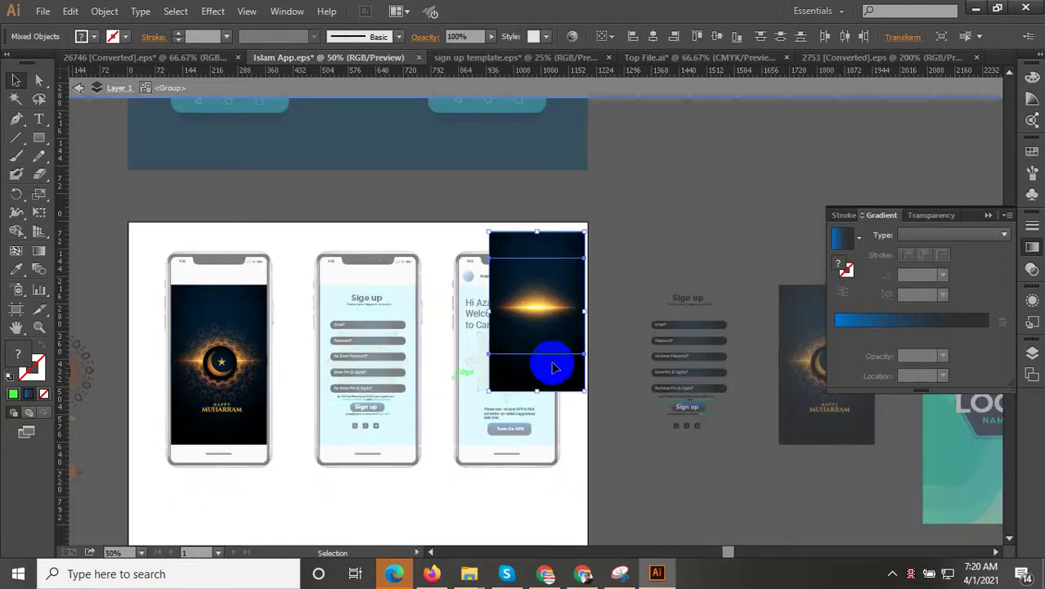
scroll(577, 363, "up", 1)
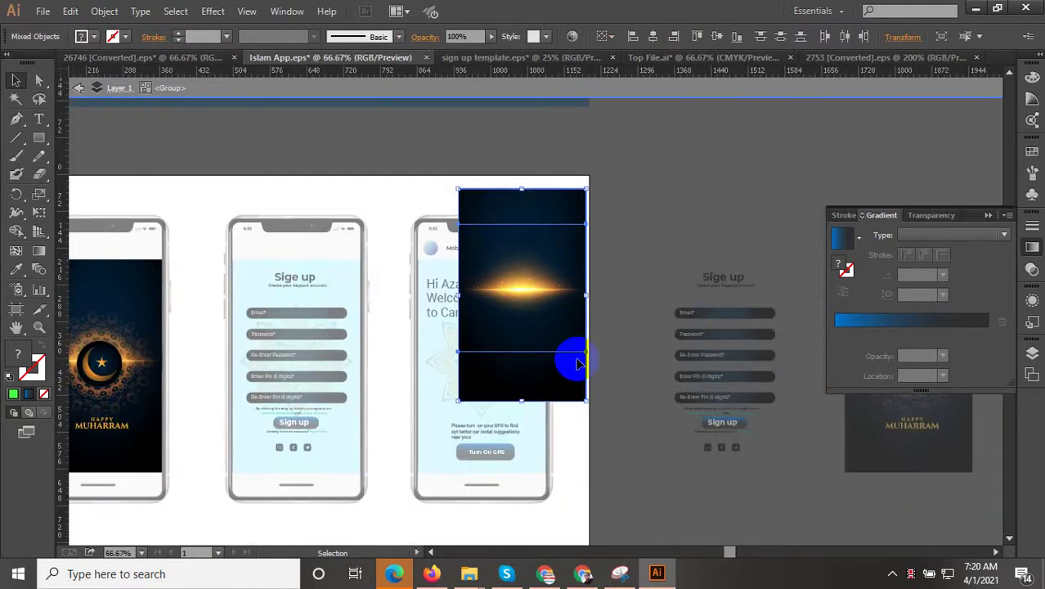
key("Delete")
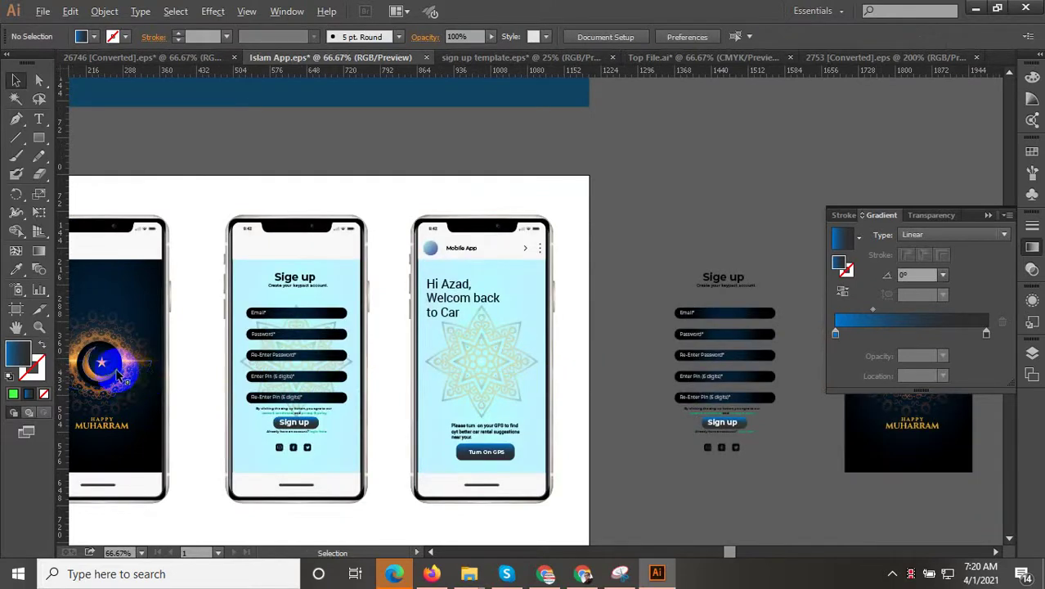
Duplicate the whole Happy Muharram artwork from the first phone and place the copy beside the third phone
left_click(144, 368)
left_click_drag(143, 368, 237, 372)
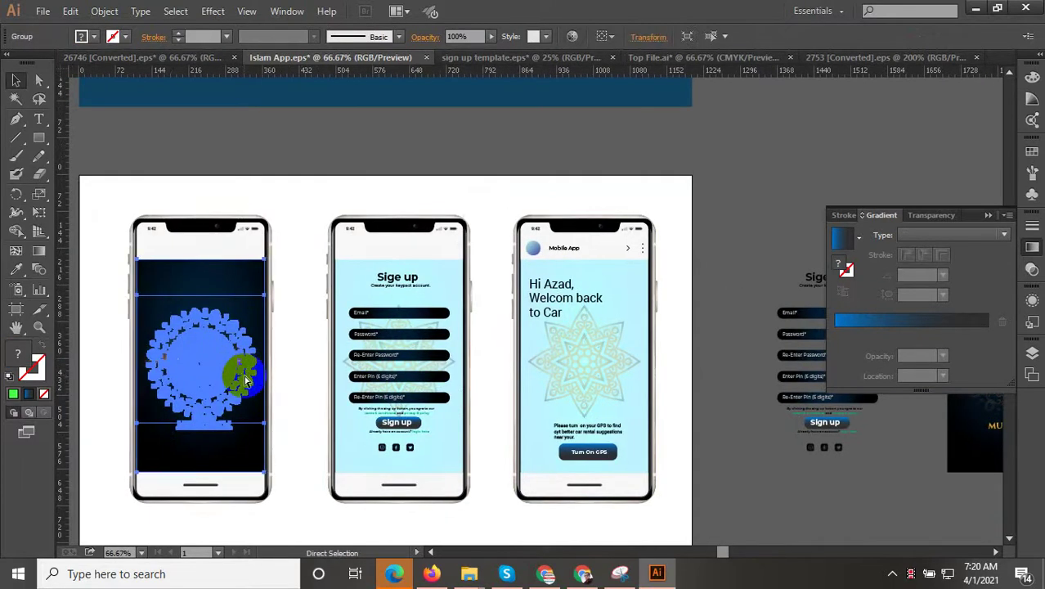
left_click_drag(605, 449, 480, 465)
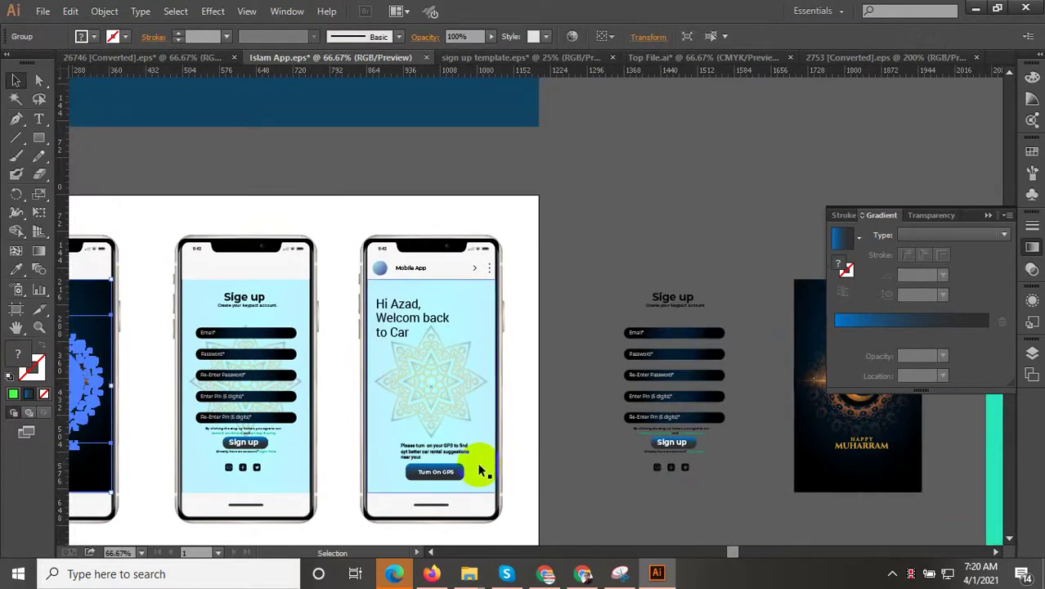
key("ctrl+v")
scroll(455, 441, "up", 2)
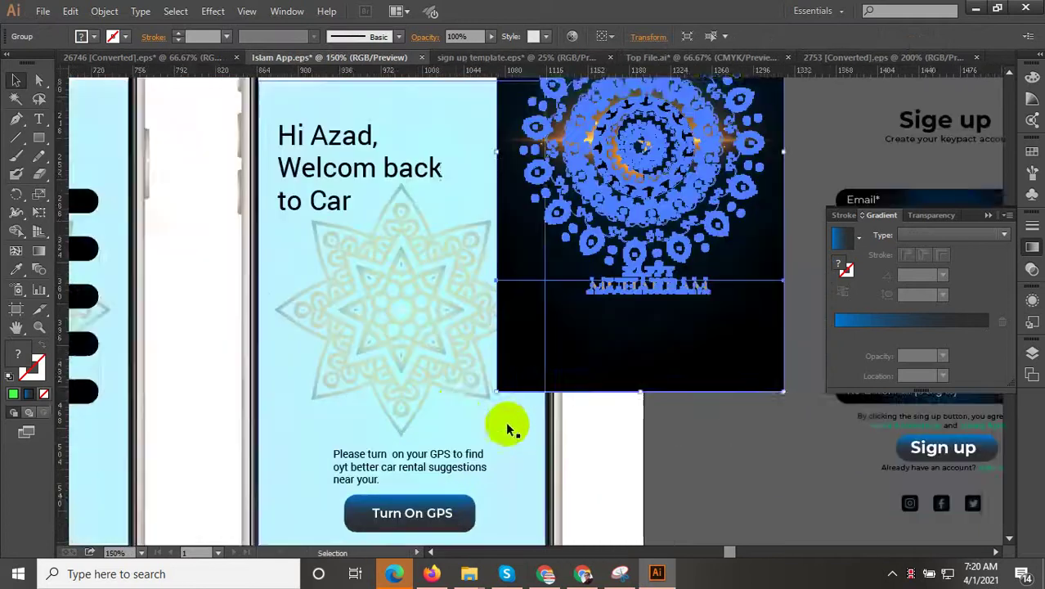
left_click_drag(584, 371, 355, 437)
scroll(439, 392, "down", 2)
left_click_drag(440, 396, 461, 469)
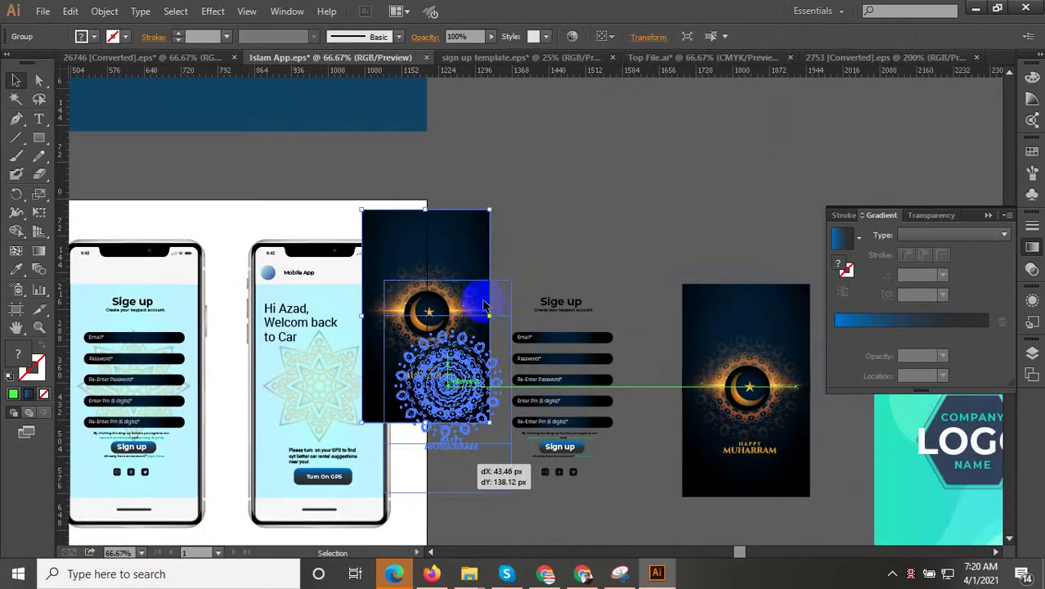
left_click_drag(484, 304, 484, 305)
Delete the crescent moon and star, the Happy Muharram text and the golden glow from the copied artwork
double_click(448, 386)
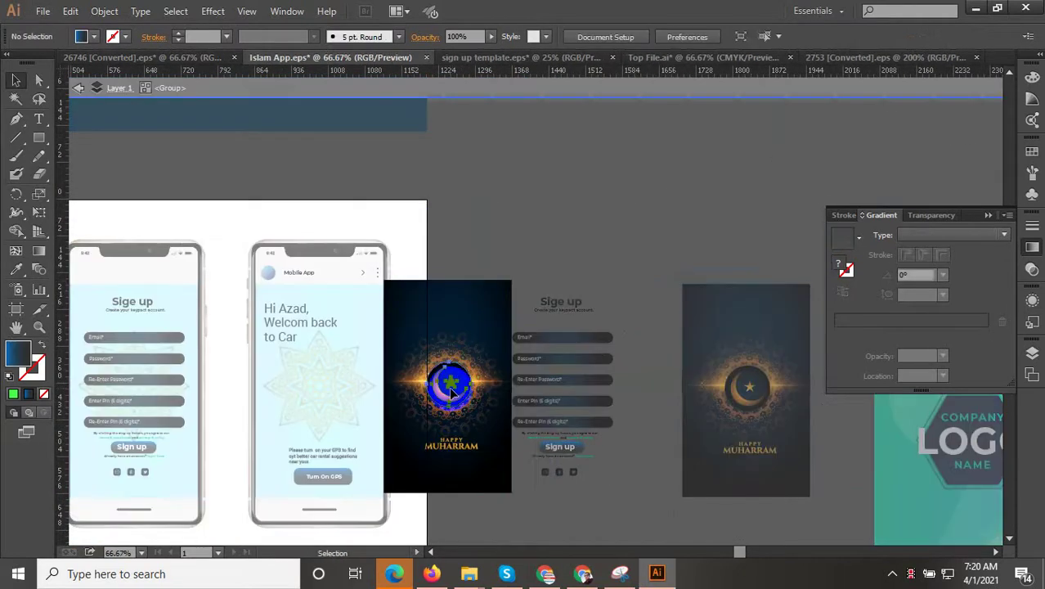
left_click(449, 390)
scroll(442, 396, "up", 2)
key("Delete")
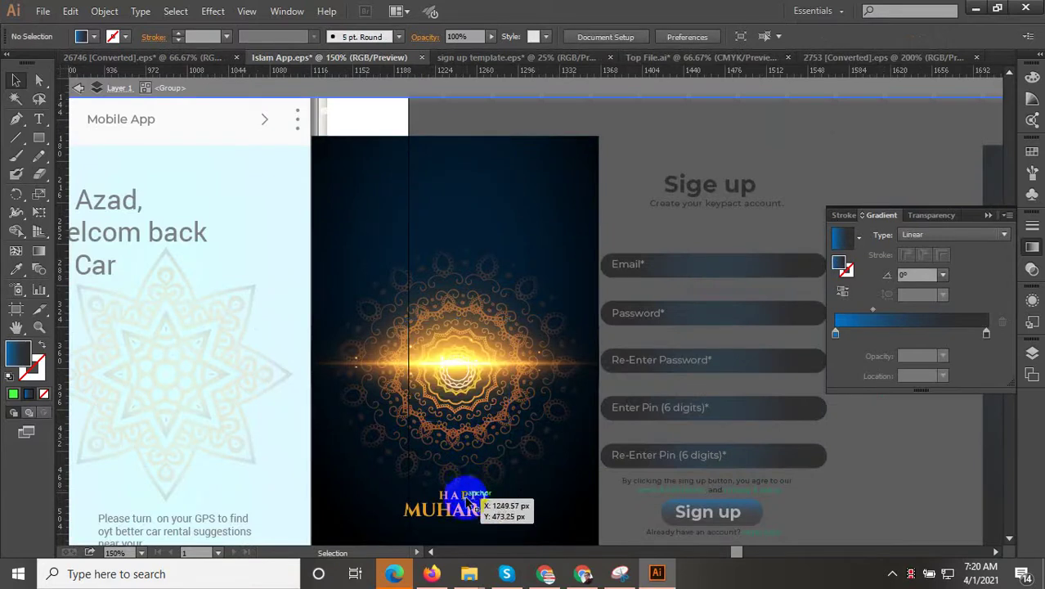
left_click_drag(467, 501, 524, 248)
double_click(505, 368)
key("Delete")
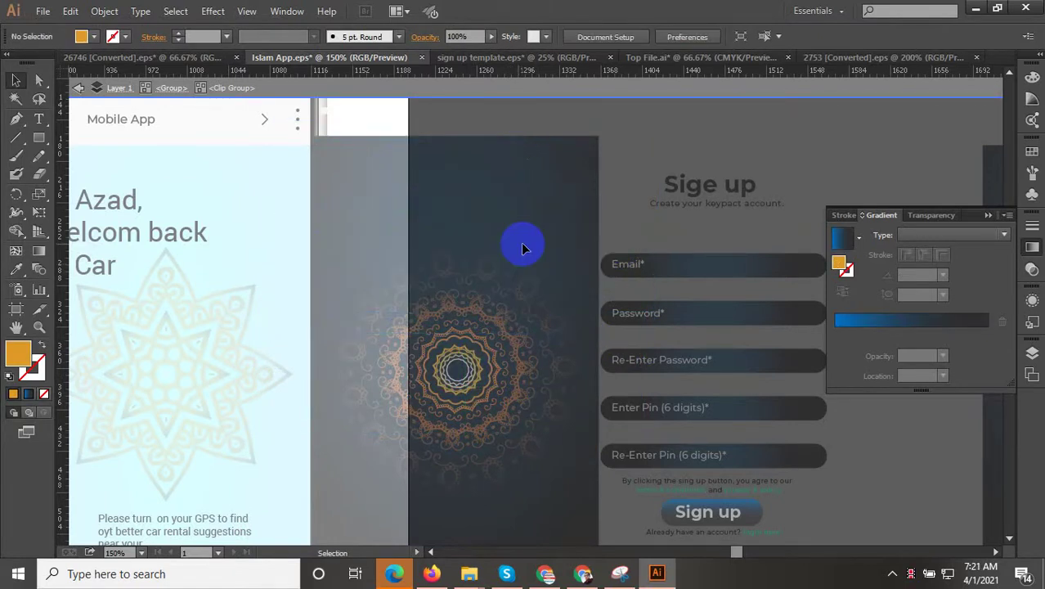
double_click(523, 247)
scroll(565, 338, "down", 2)
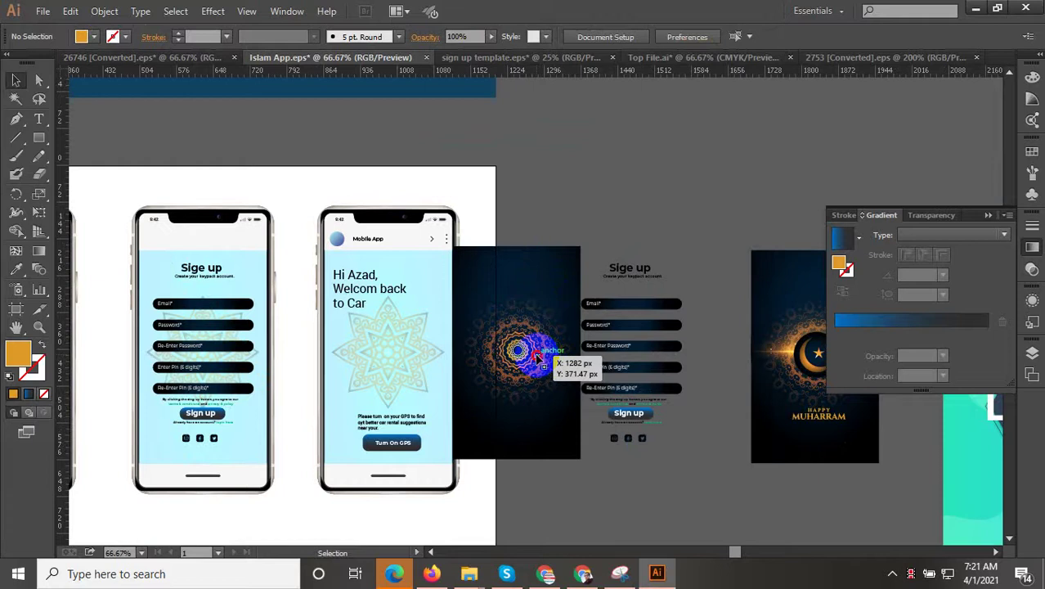
Delete the dark background panels from the copied artwork and place the remaining round mandala beside the third phone
left_click_drag(544, 357, 395, 366)
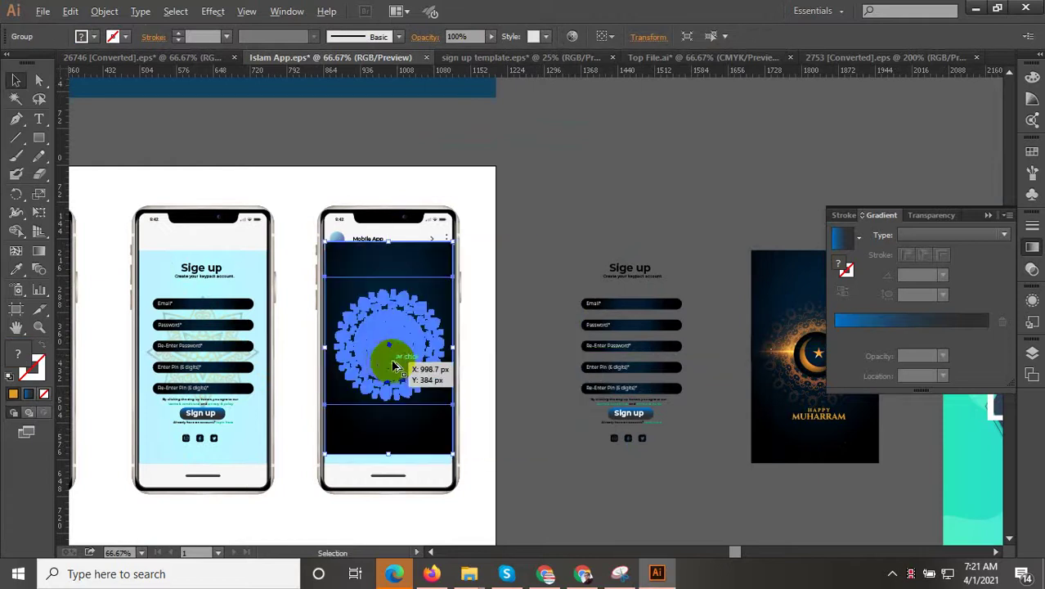
key("ctrl+plus")
key("ctrl+plus")
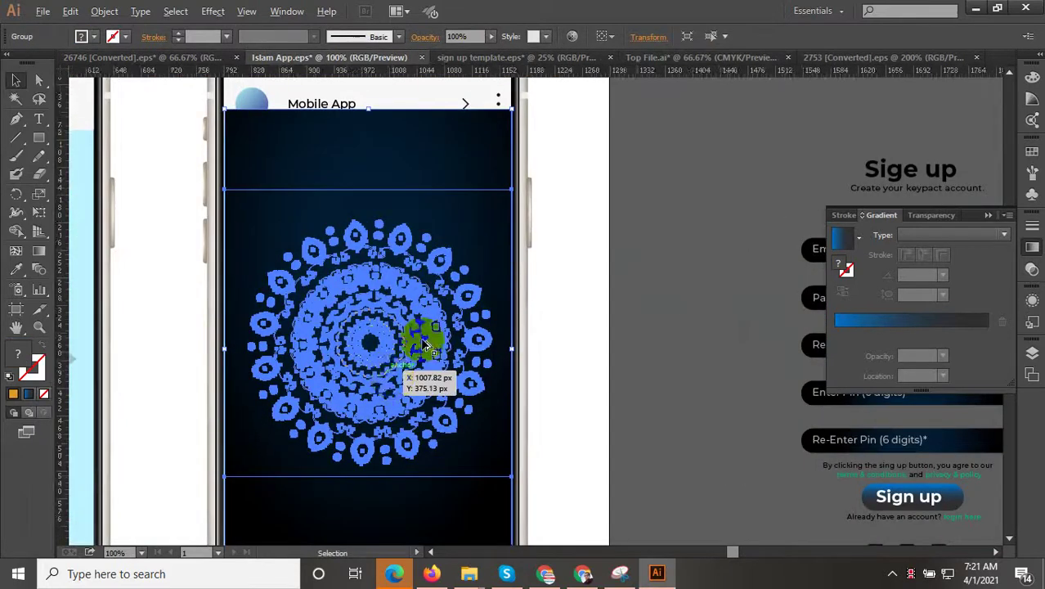
key("ctrl+minus")
key("ctrl+minus")
double_click(427, 280)
scroll(432, 285, "up", 1)
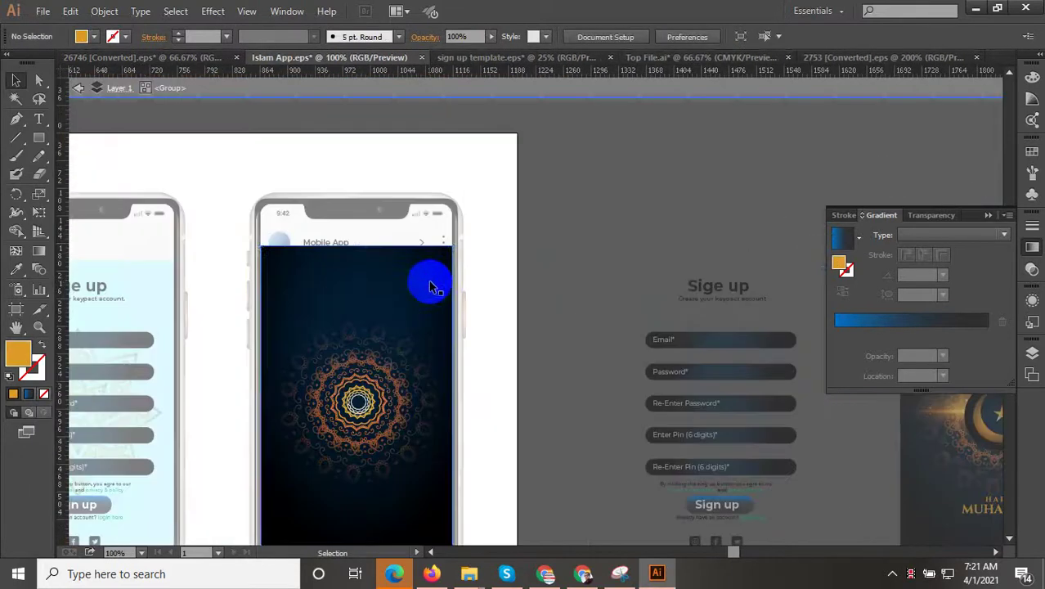
key("Delete")
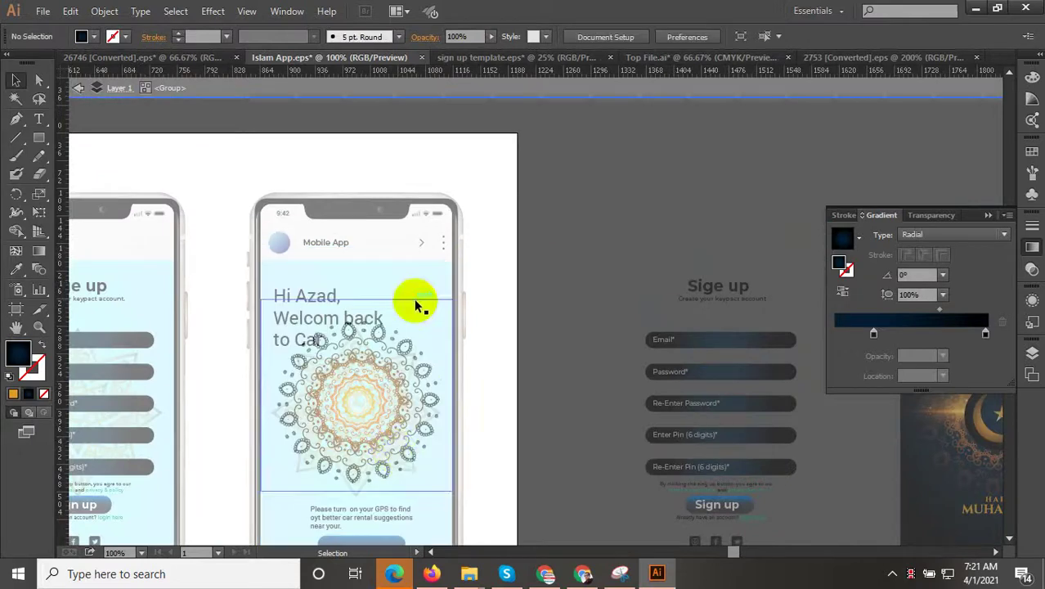
double_click(631, 343)
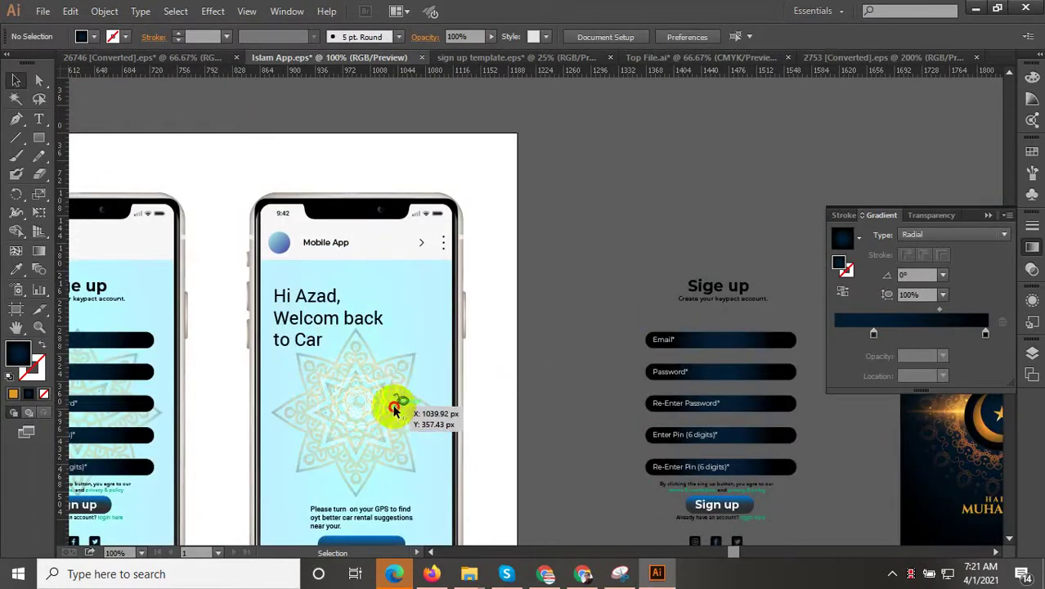
left_click_drag(395, 400, 601, 427)
left_click(587, 252)
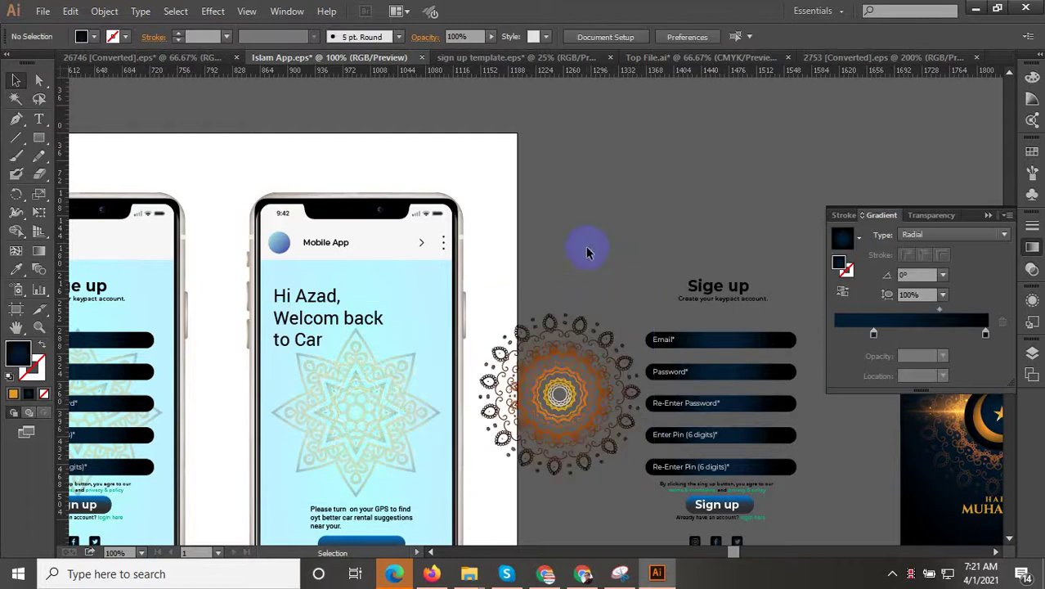
Try to apply the round mandala's appearance to the faded star ornament on the third phone with the Eyedropper
scroll(421, 415, "up", 1)
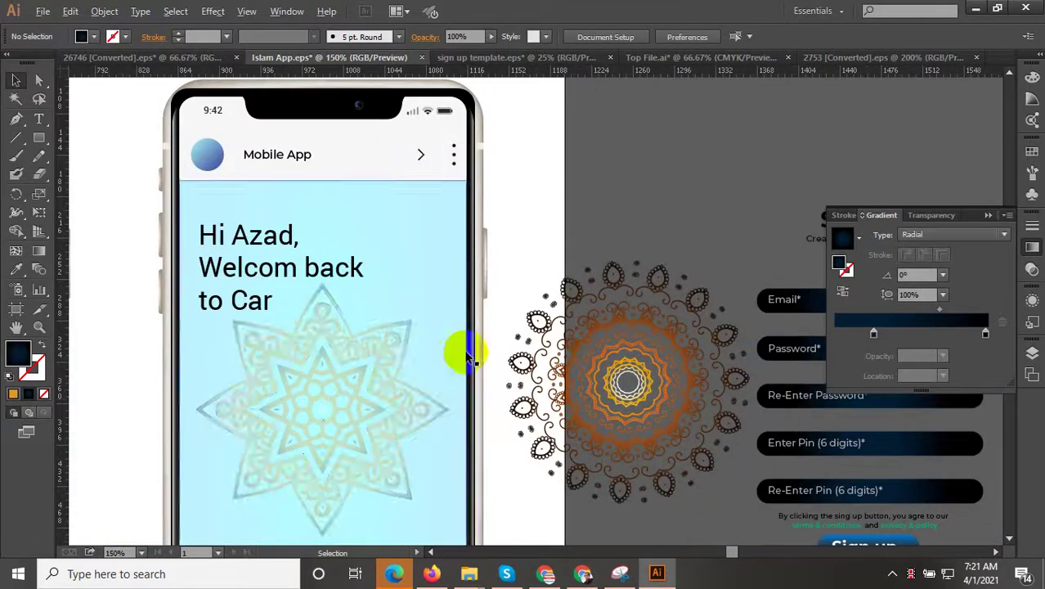
scroll(463, 352, "down", 1)
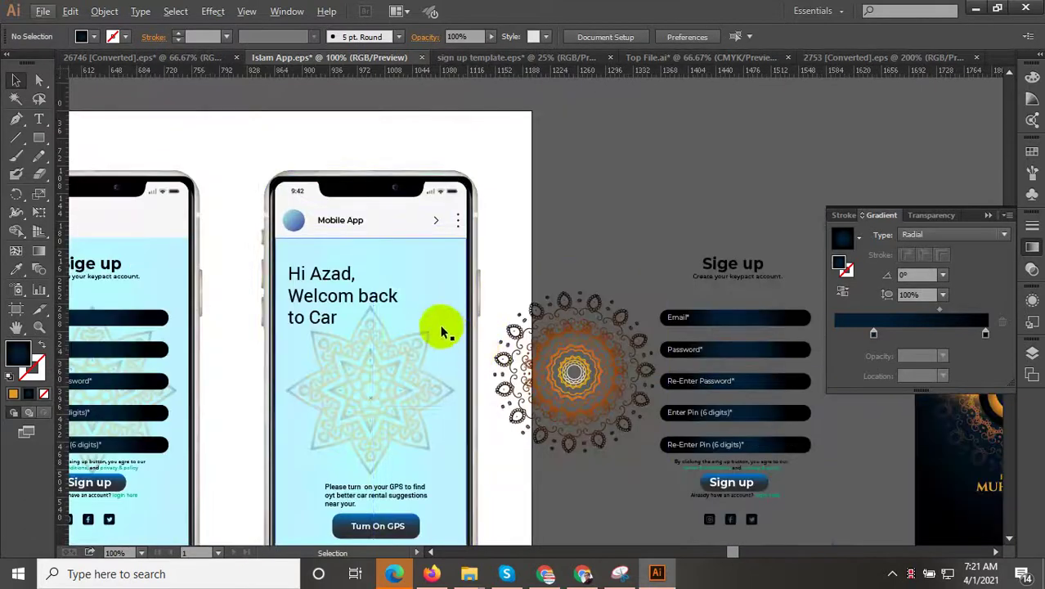
left_click(413, 362)
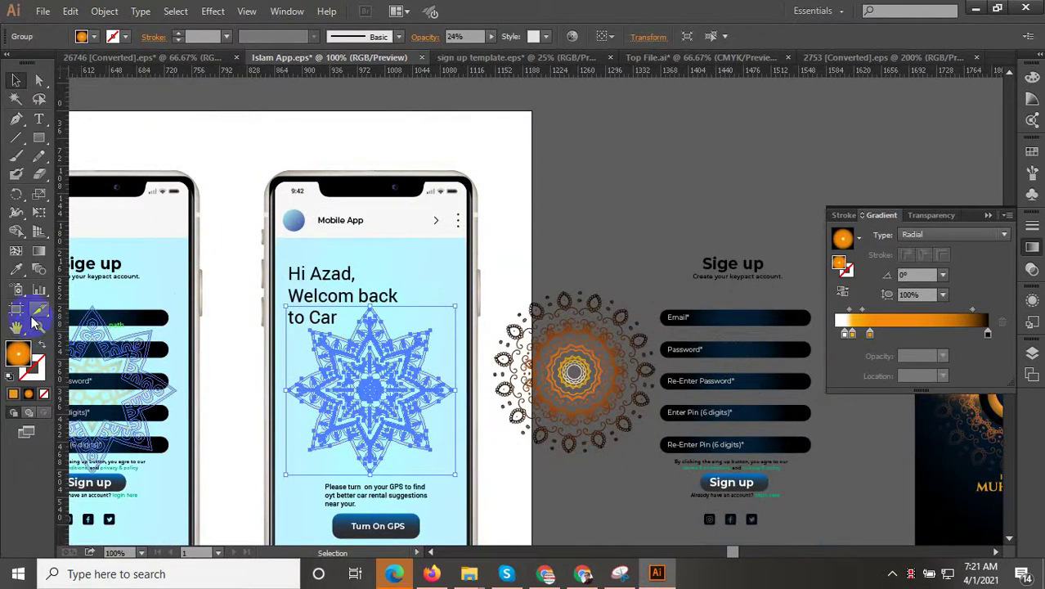
left_click(18, 272)
left_click(574, 372)
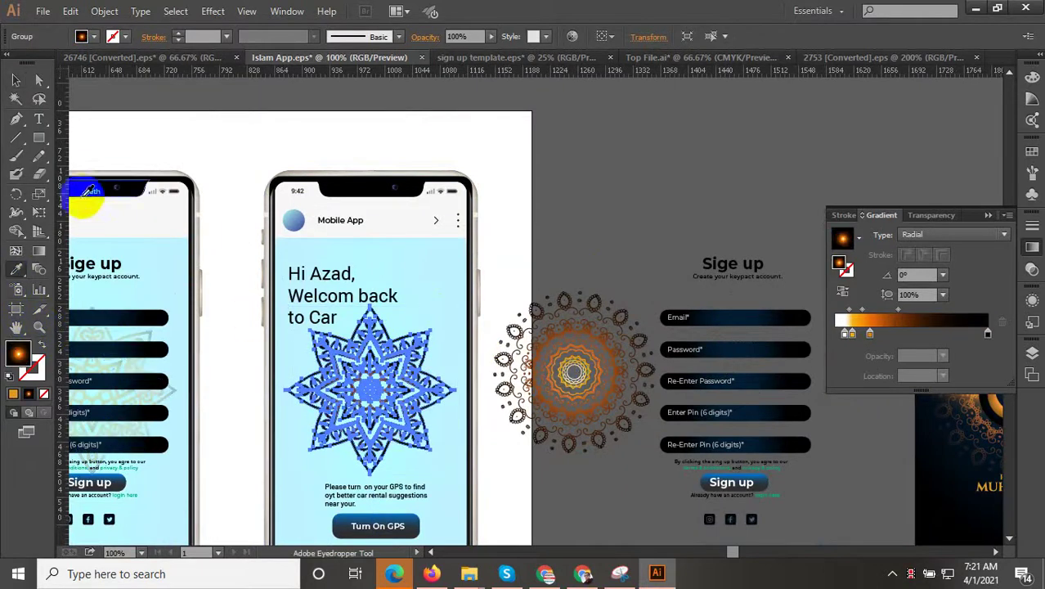
left_click(16, 79)
left_click(672, 190)
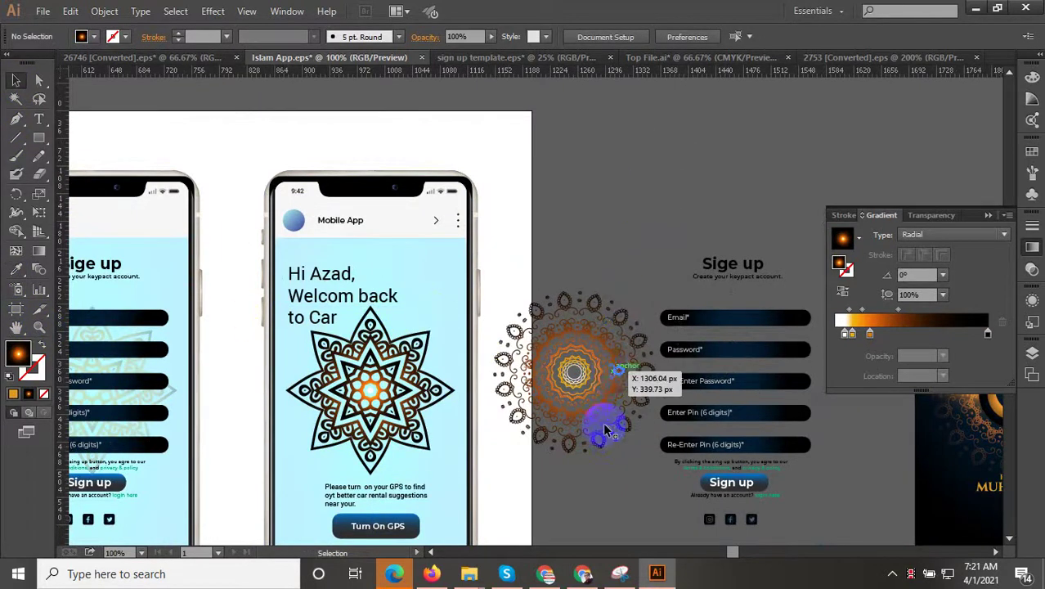
scroll(610, 415, "down", 2)
scroll(627, 480, "up", 2)
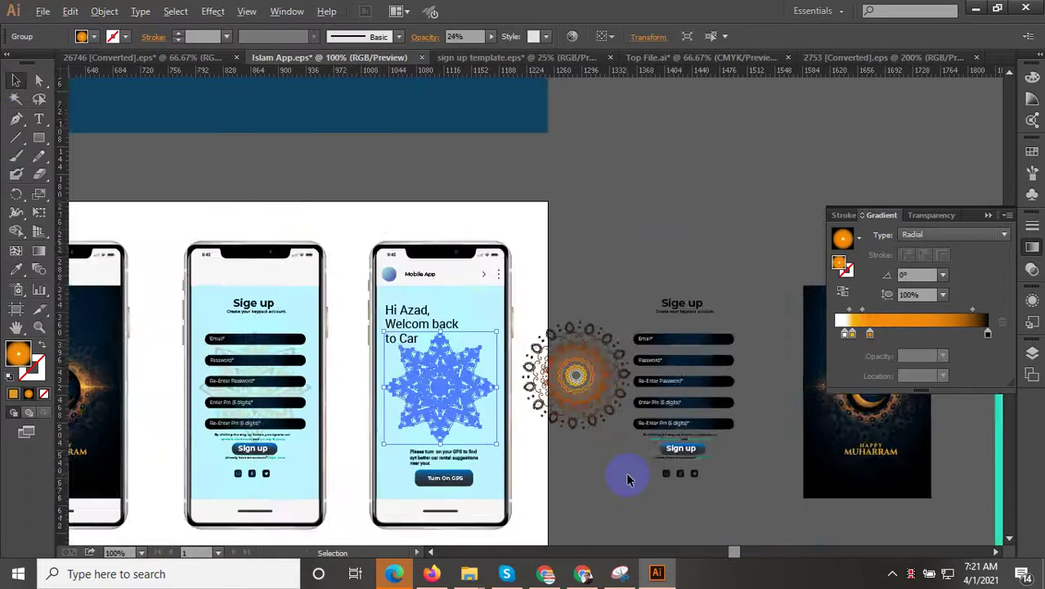
Apply the round mandala's orange-to-black radial gradient to the faded star ornament on the third phone with the Eyedropper
left_click(386, 367)
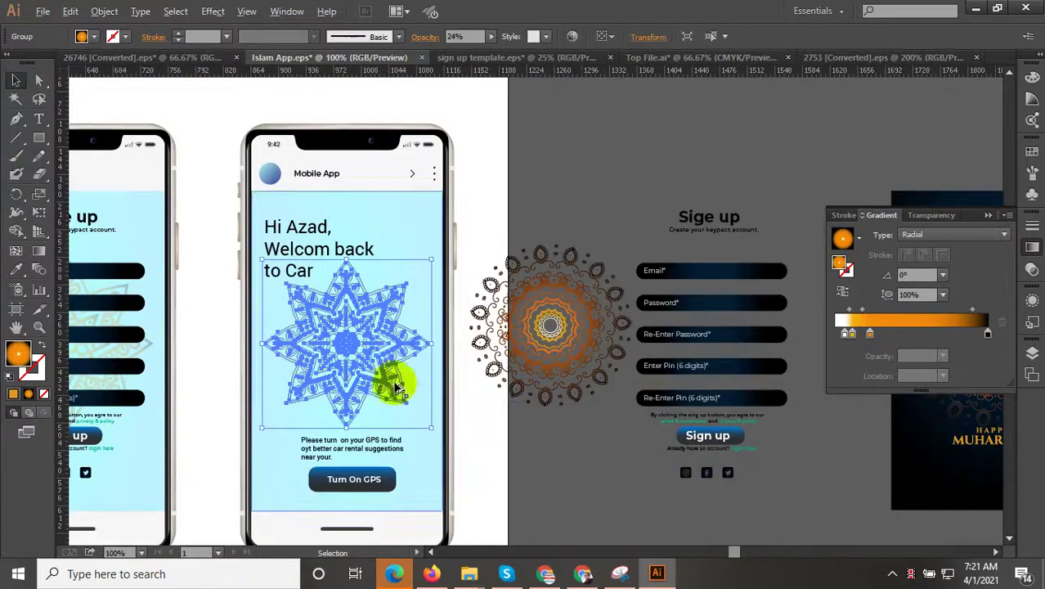
scroll(386, 366, "up", 1)
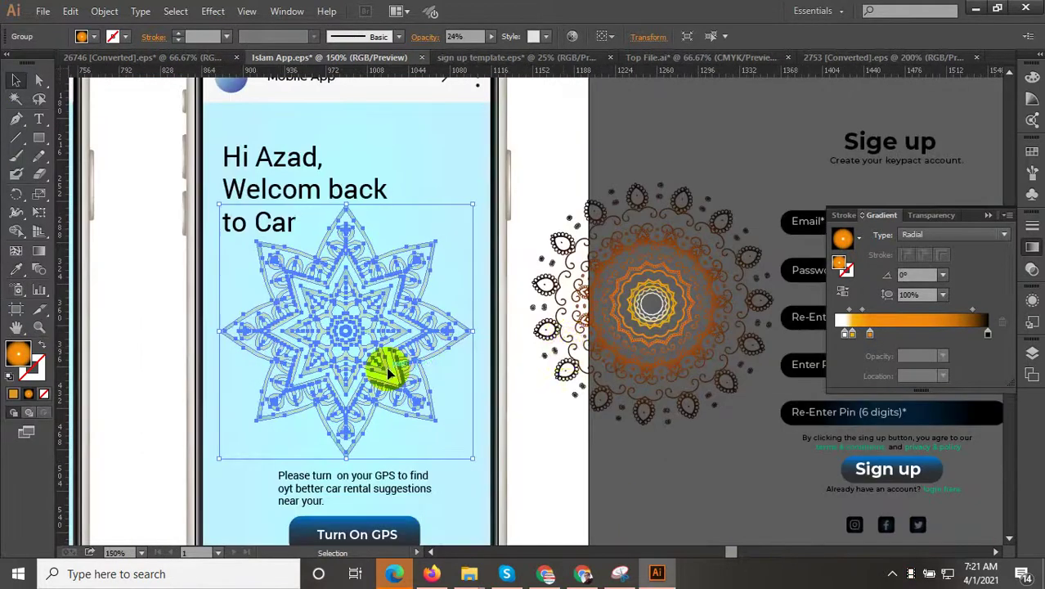
left_click(16, 264)
left_click(671, 298)
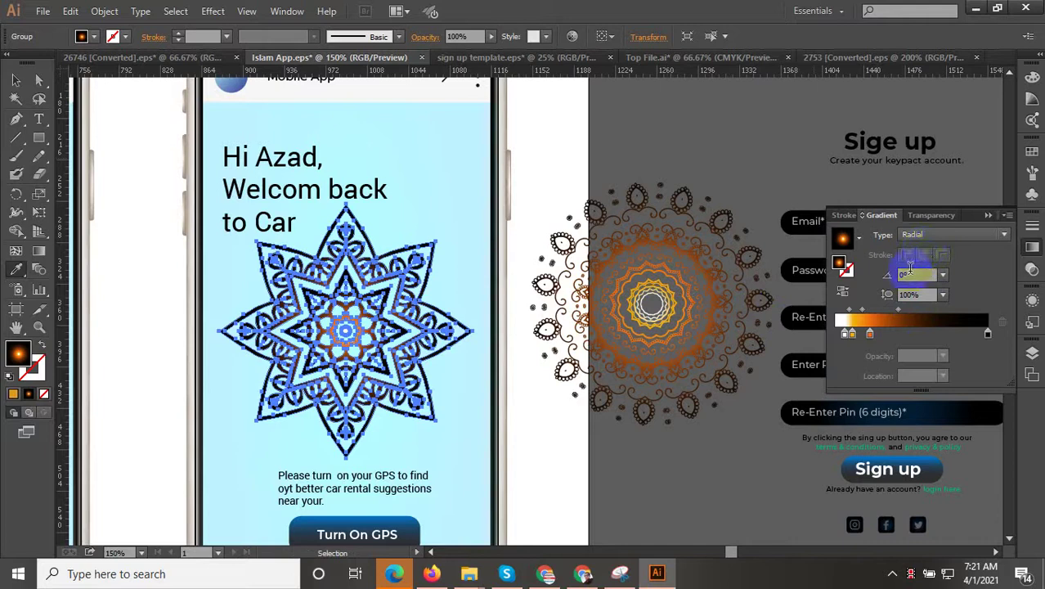
left_click(928, 239)
left_click(922, 266)
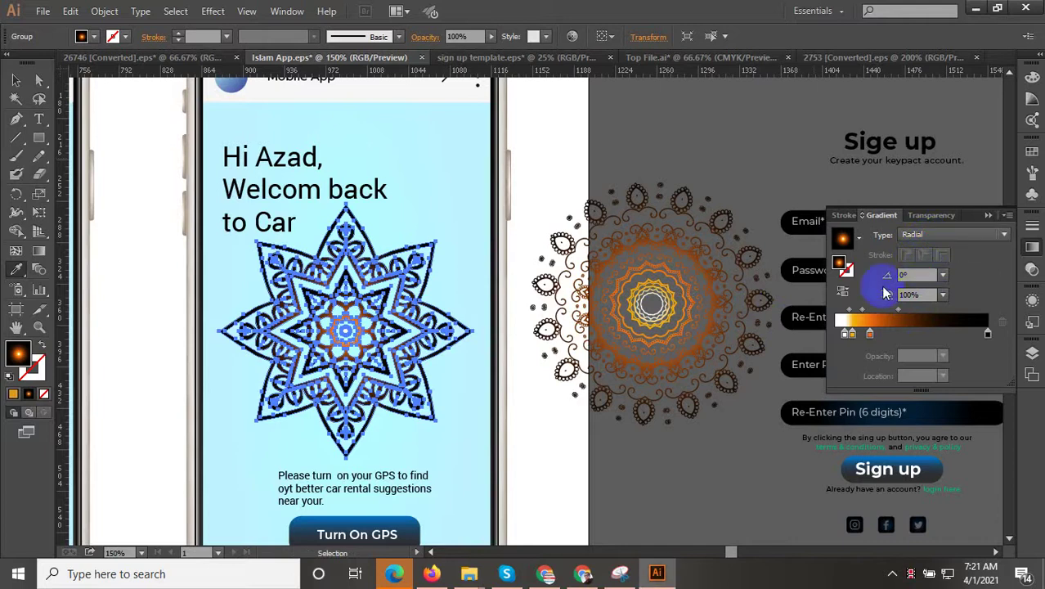
left_click(41, 253)
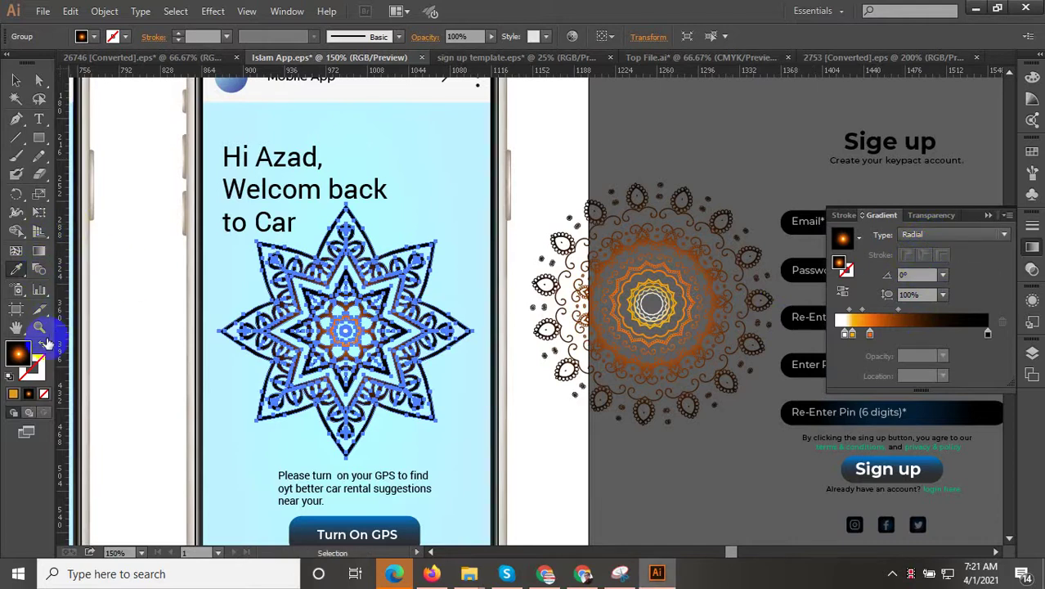
left_click(47, 346)
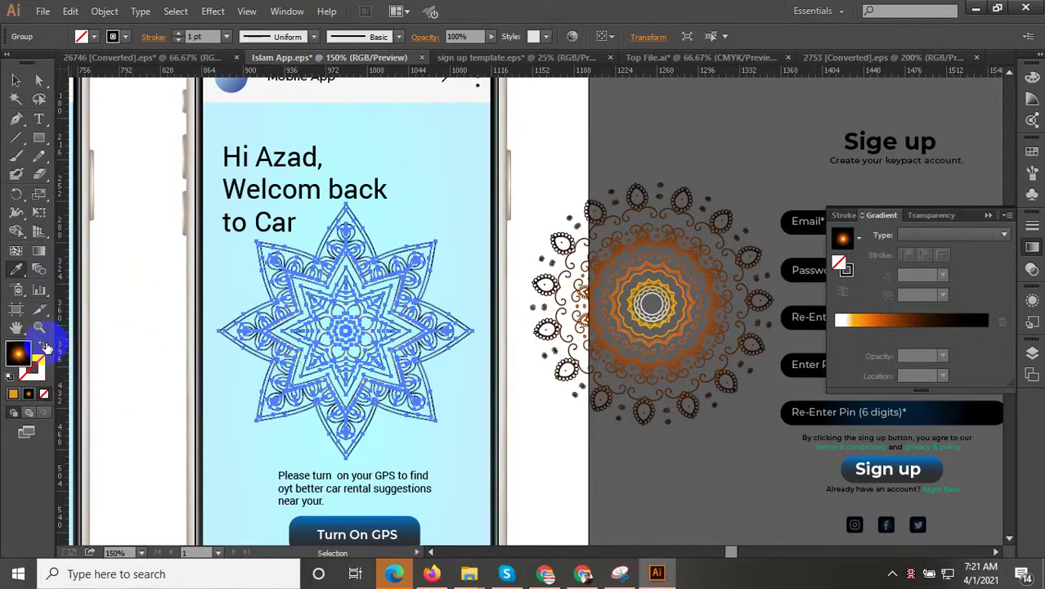
left_click(48, 347)
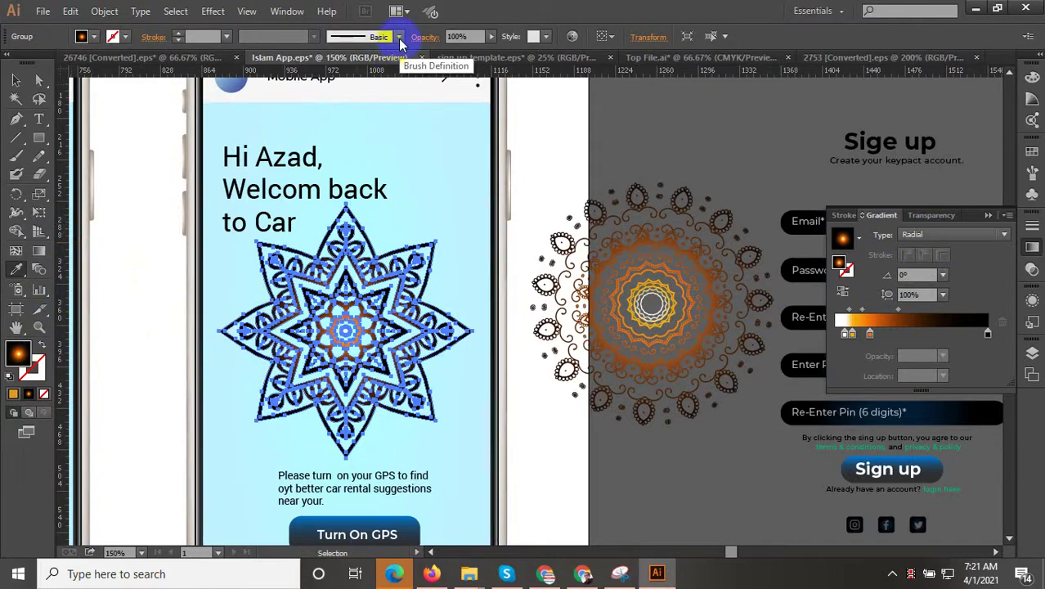
Stretch the star ornament's radial gradient vertically from its centre to beyond its tips with the Gradient tool, then deselect the star
left_click(39, 232)
left_click(39, 251)
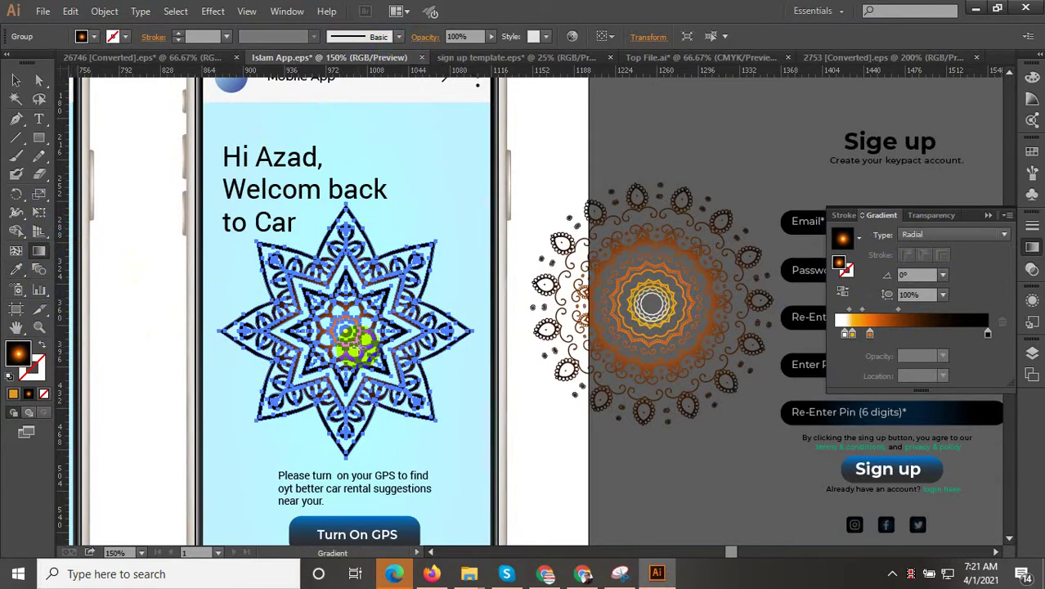
left_click_drag(347, 333, 373, 449)
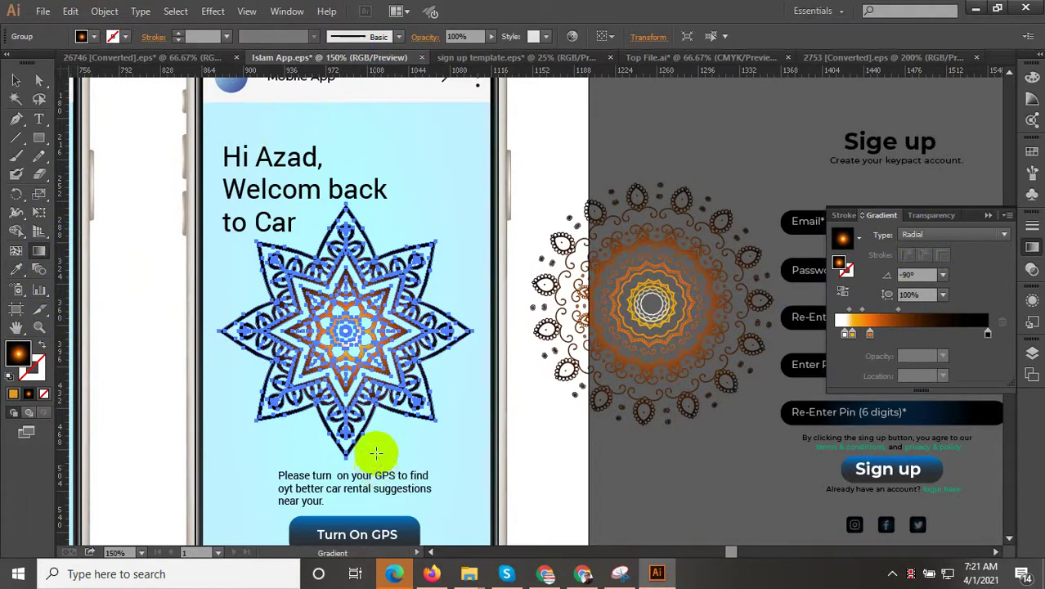
scroll(378, 292, "down", 1)
left_click_drag(353, 318, 361, 426)
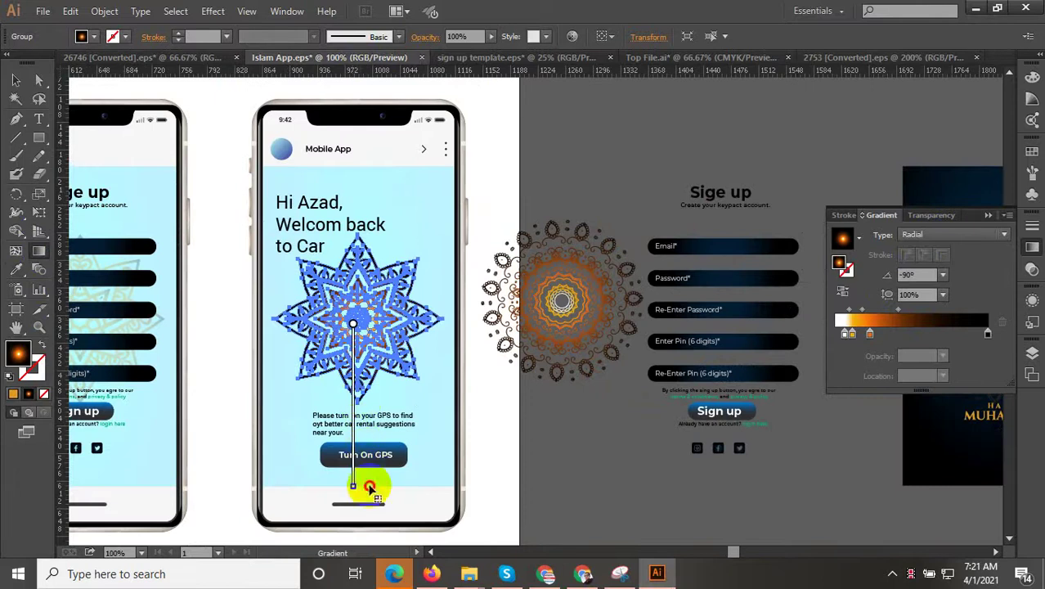
left_click_drag(370, 487, 371, 487)
scroll(358, 319, "up", 1)
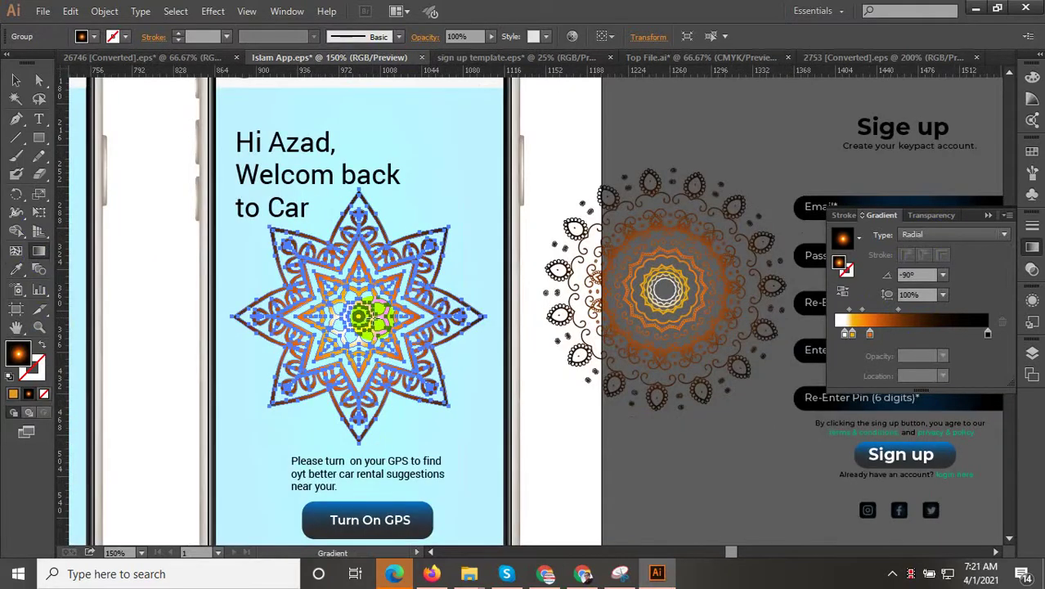
left_click_drag(359, 319, 370, 490)
scroll(361, 297, "down", 2)
scroll(360, 310, "up", 1)
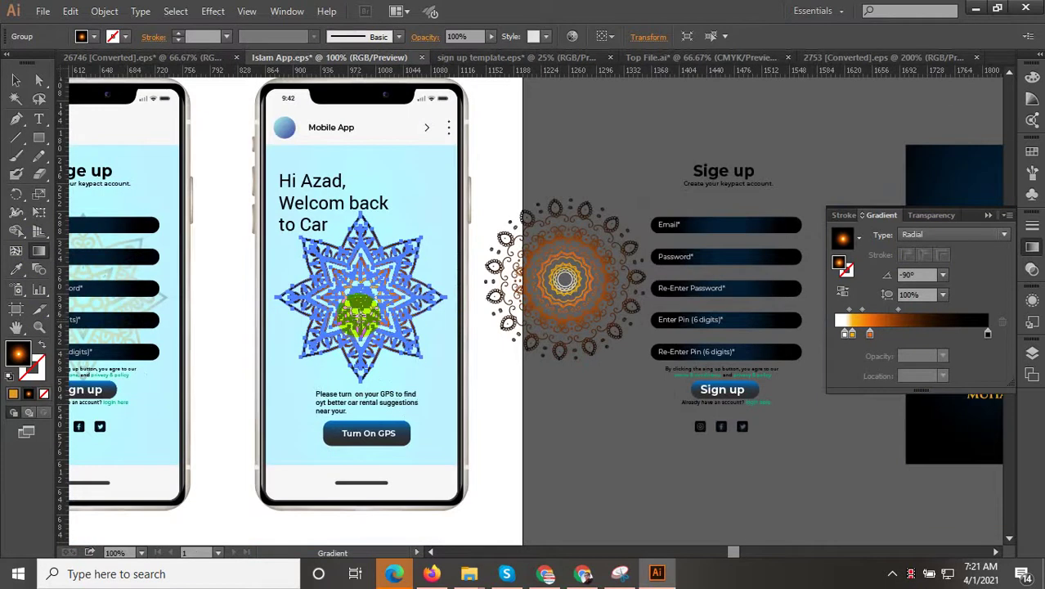
left_click_drag(361, 302, 372, 459)
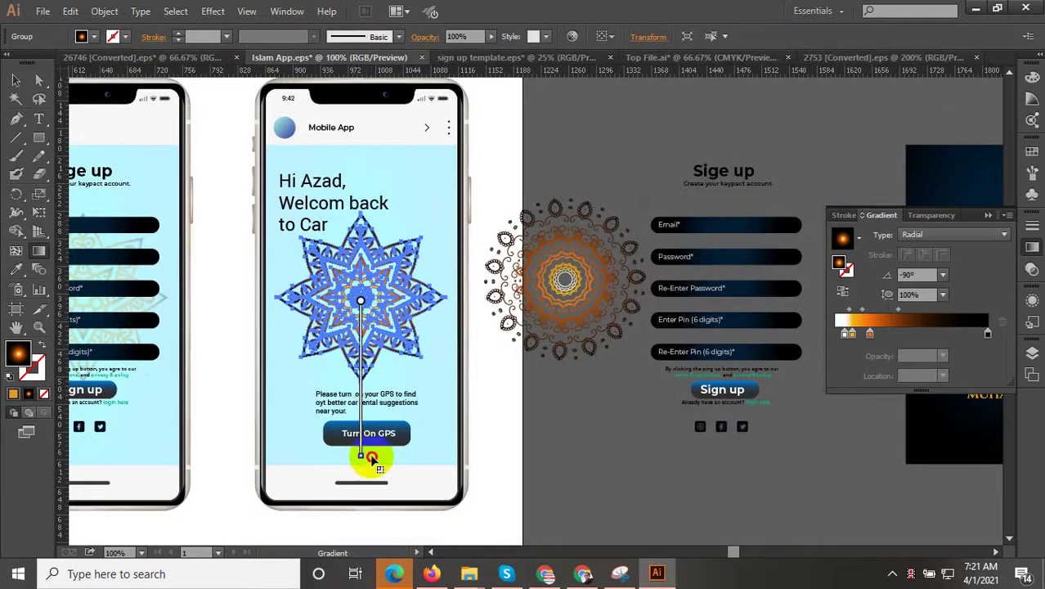
scroll(363, 272, "up", 5)
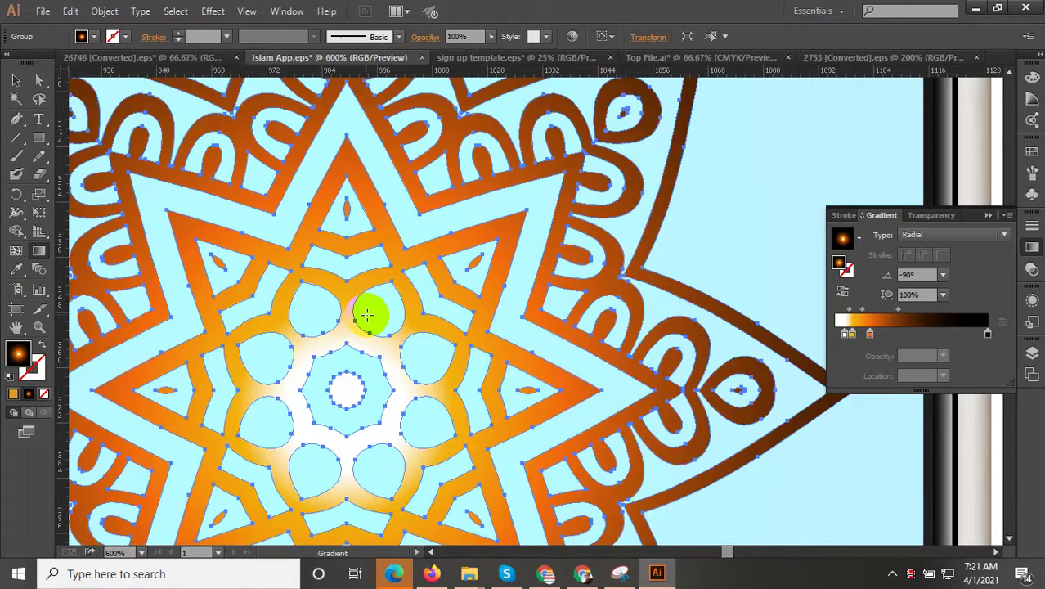
scroll(377, 260, "down", 3)
left_click(15, 79)
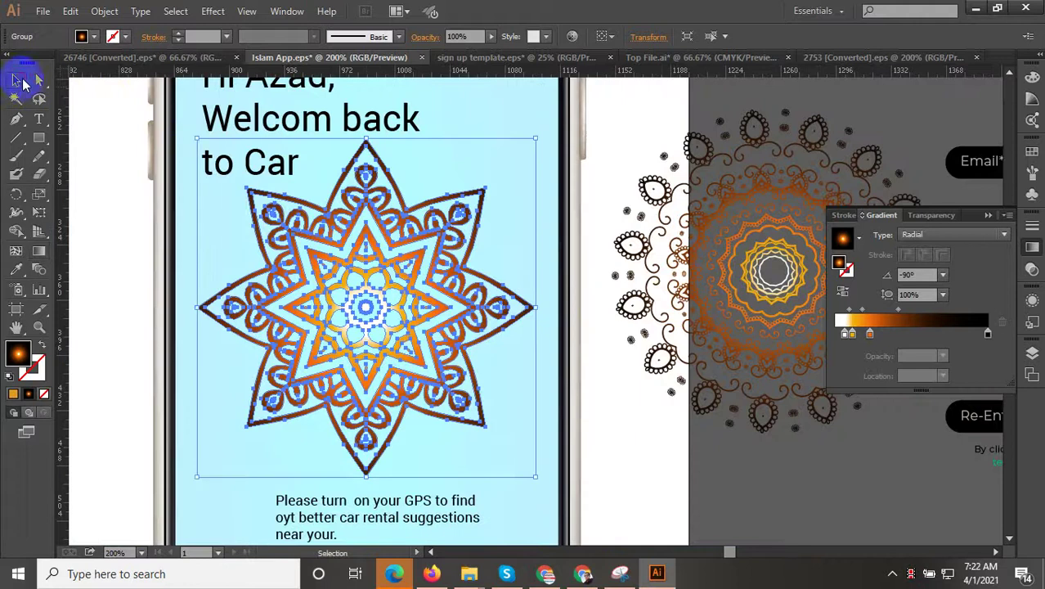
scroll(387, 286, "down", 1)
left_click(669, 455)
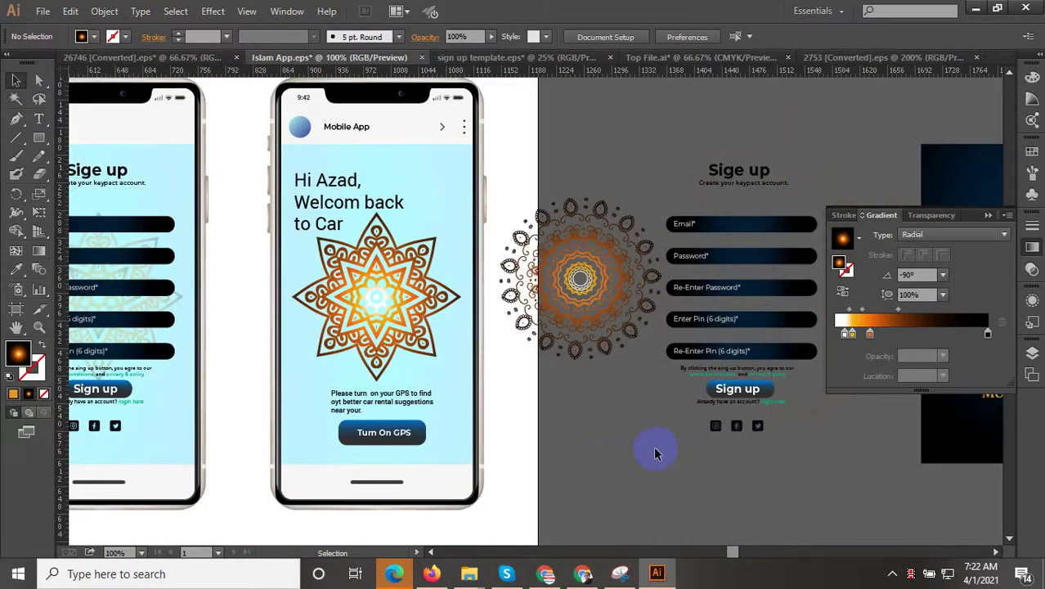
Lower the opacity of the recoloured star ornament on the third phone to about 65%
left_click(418, 326)
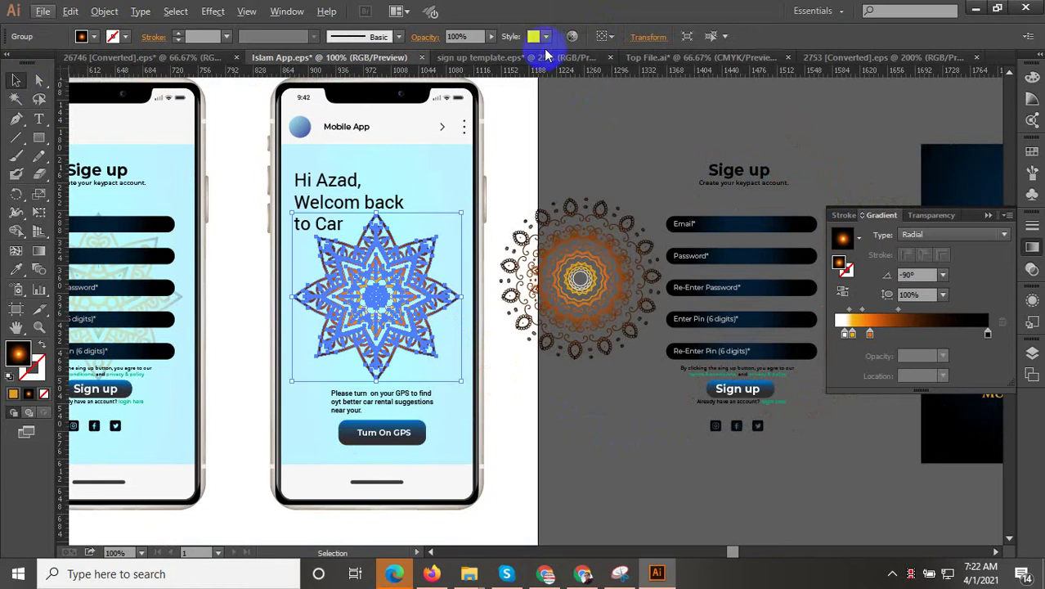
left_click(491, 35)
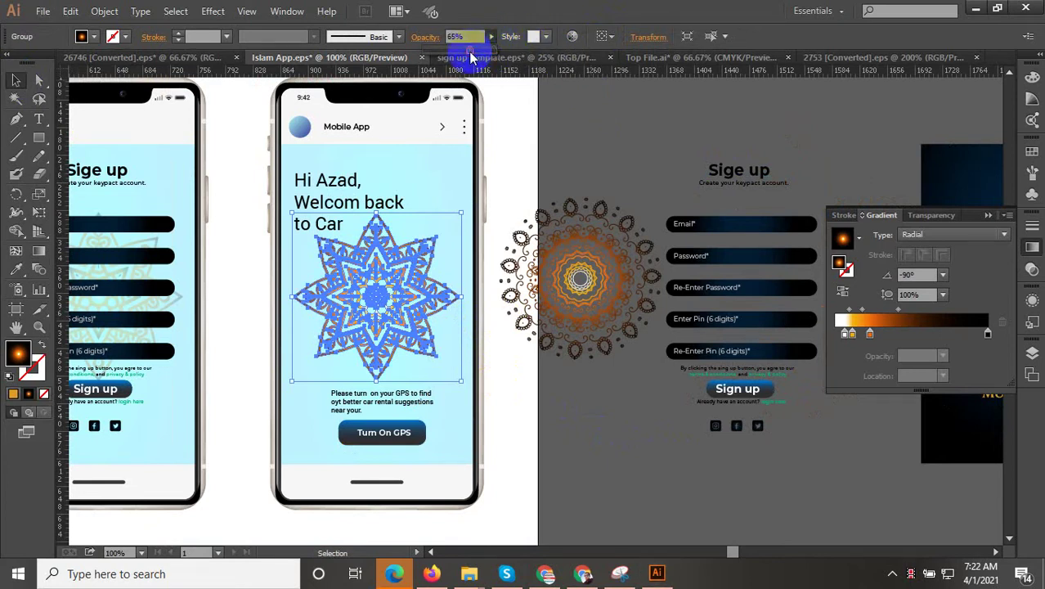
left_click(627, 448)
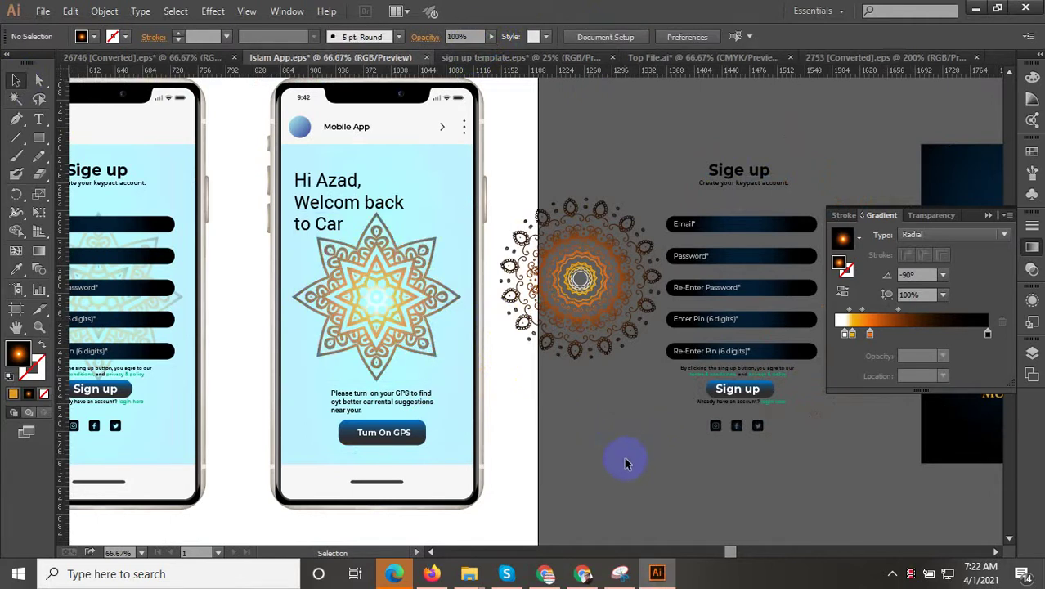
scroll(627, 451, "down", 1)
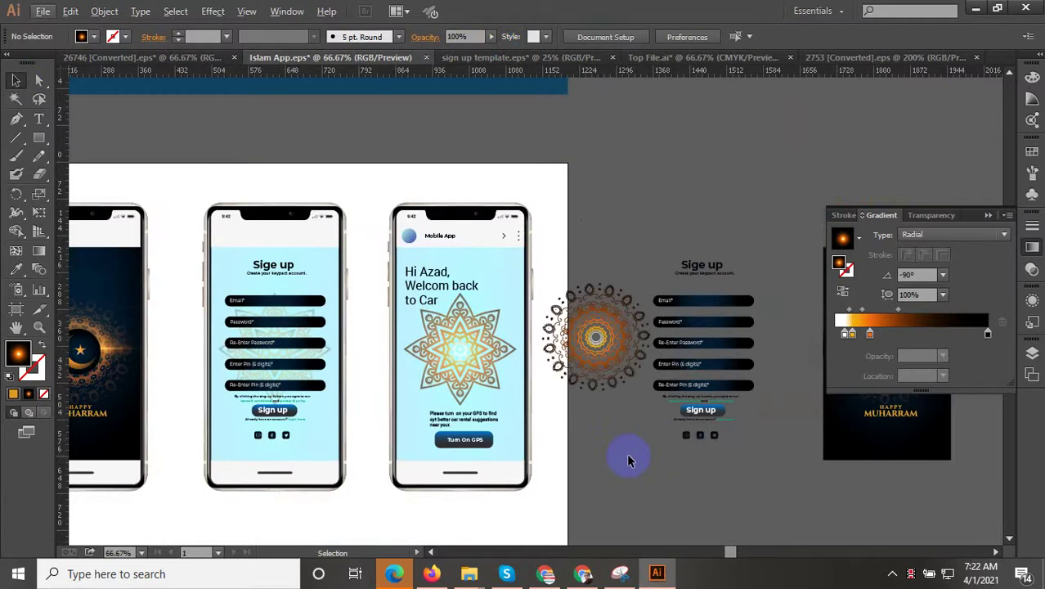
Undo the opacity change and the gradient stretching on the third phone's star ornament
key("a")
key("ctrl+z")
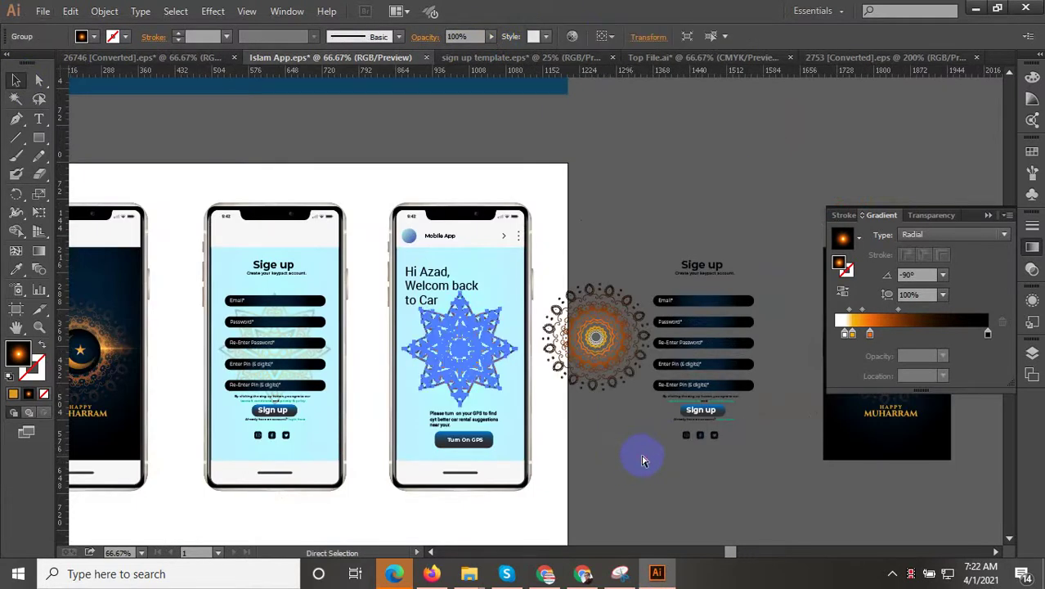
key("ctrl+z")
key("ctrl+z")
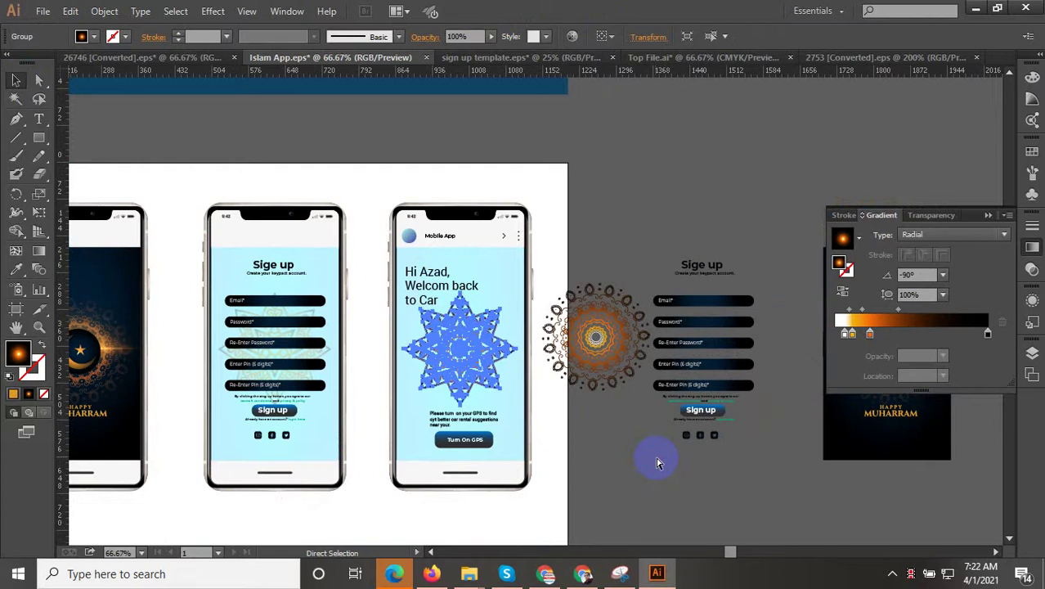
key("ctrl+z")
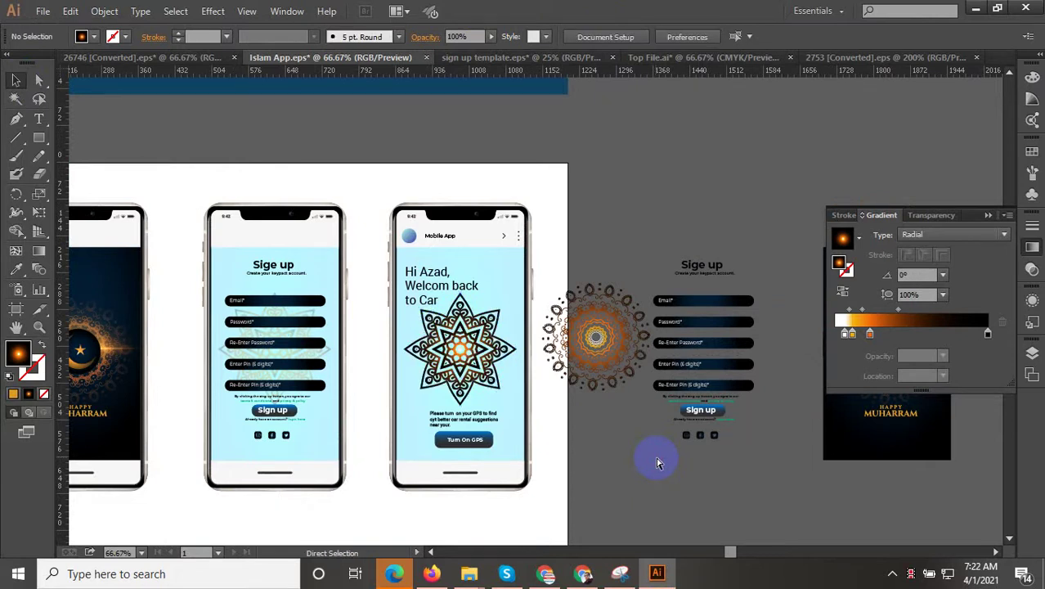
Step back and forth through the edit history to restore the copied mandala artwork with its dark background on the third phone
key("ctrl+shift+z")
key("v")
key("ctrl+z")
key("ctrl+z")
key("ctrl+z")
key("ctrl+z")
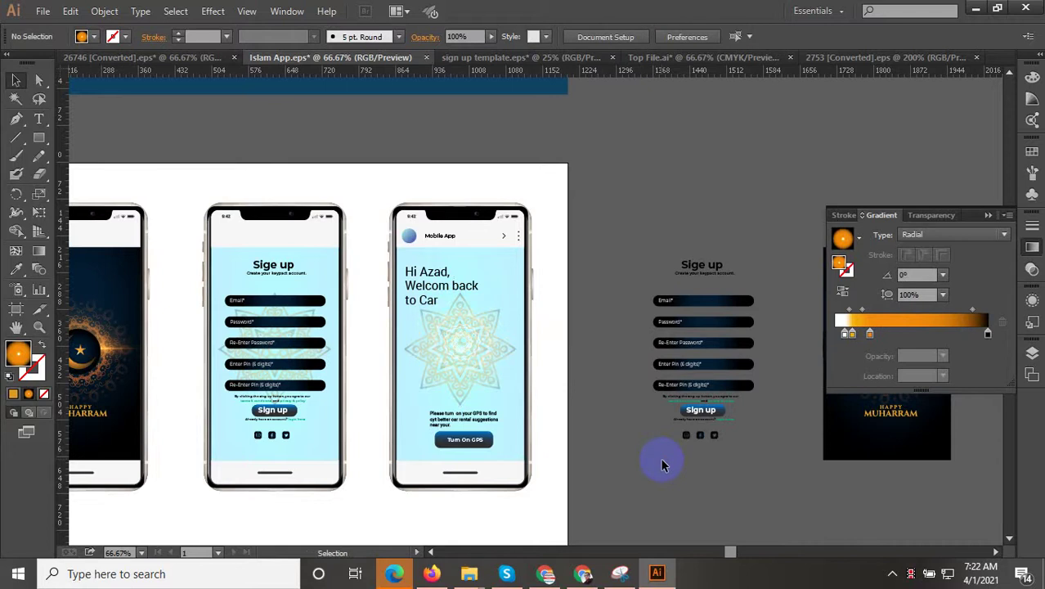
scroll(501, 373, "up", 2)
key("ctrl+shift+z")
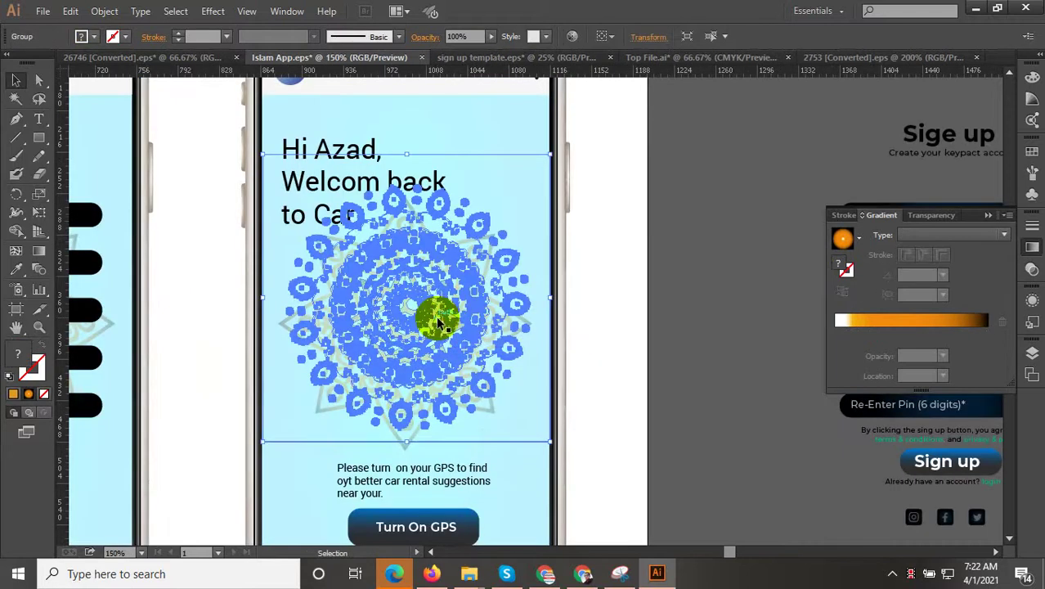
key("ctrl+z")
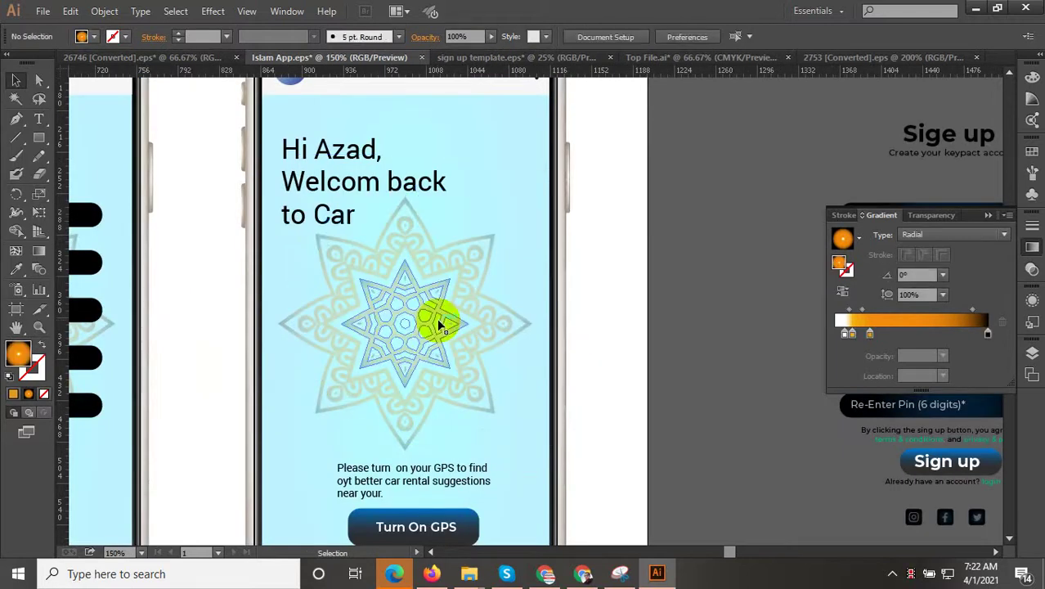
scroll(531, 421, "down", 2)
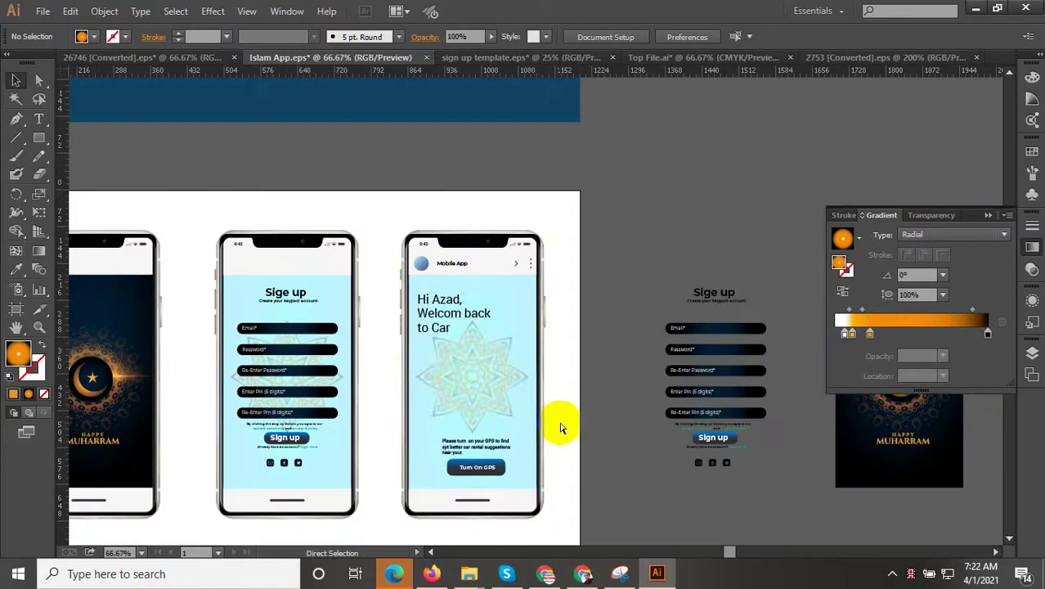
key("ctrl+shift+z")
key("ctrl+shift+z")
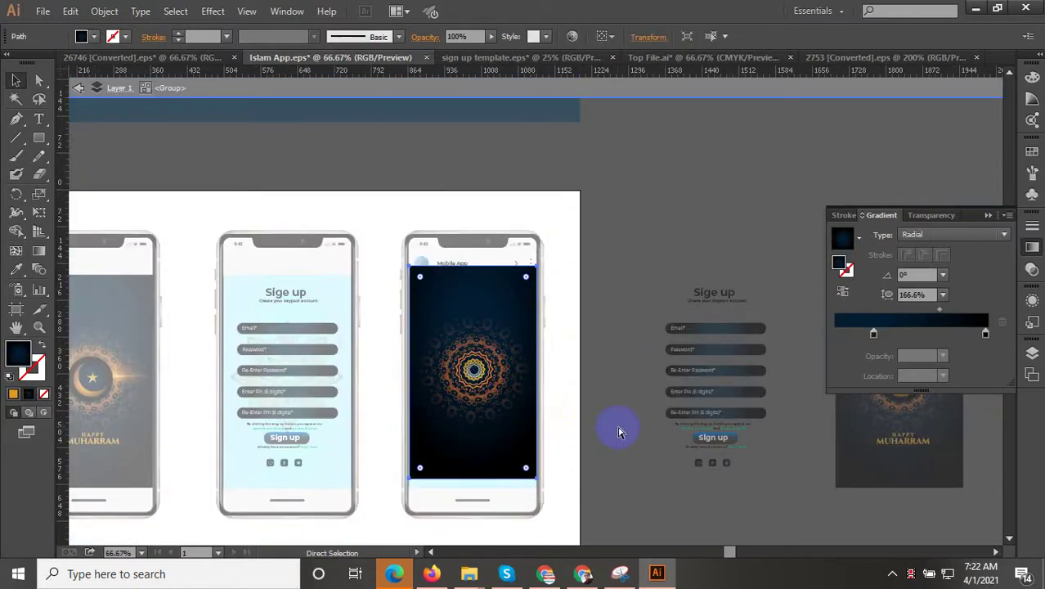
Leave the isolated group and move the copied dark mandala artwork off the third phone to the empty space beside it
left_click(633, 426)
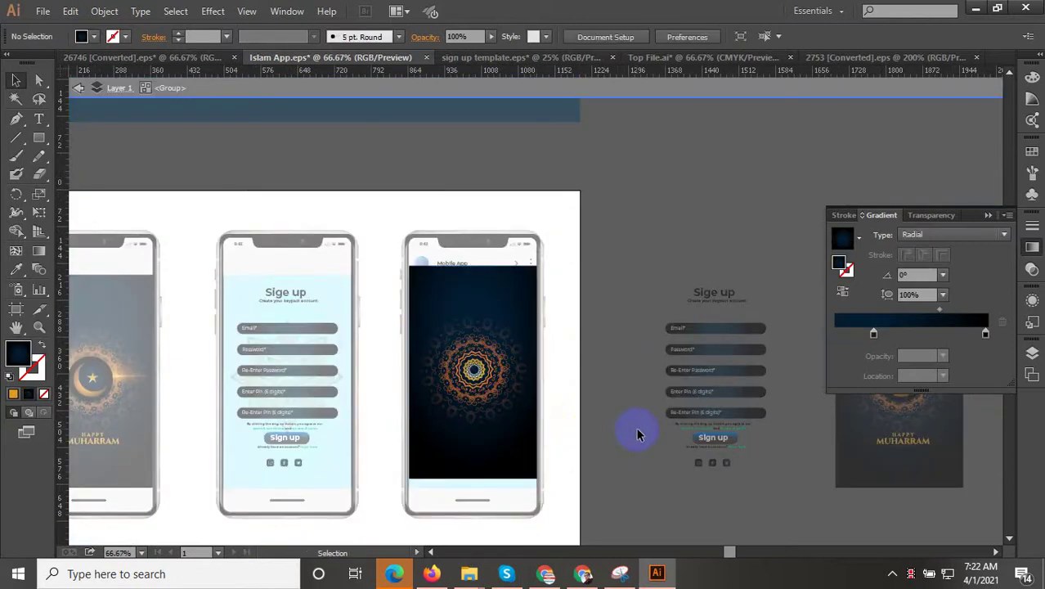
double_click(634, 430)
scroll(609, 418, "up", 1)
left_click_drag(409, 349, 669, 364)
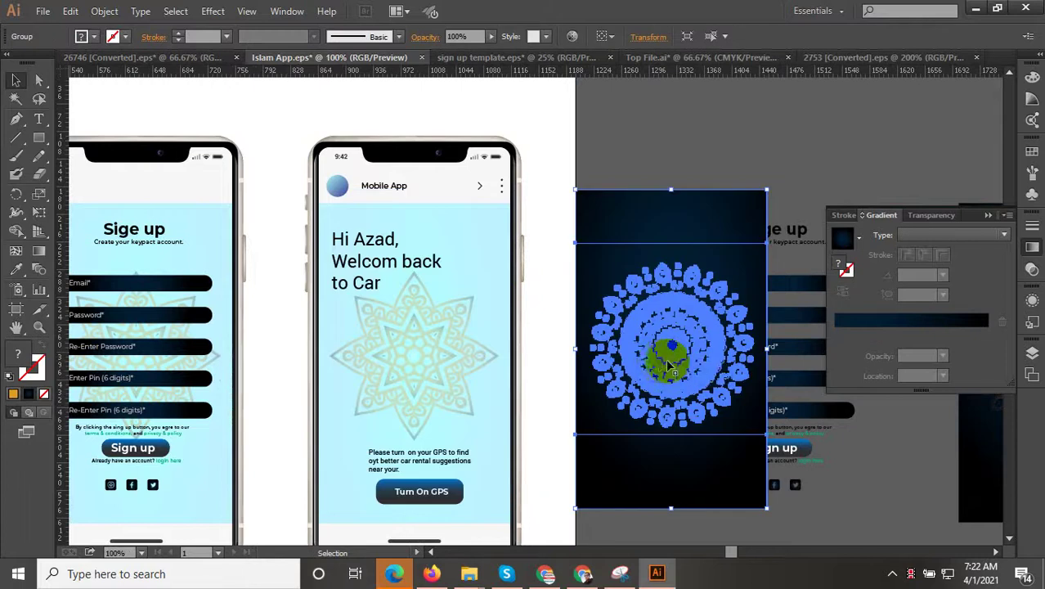
Apply the copied artwork's dark blue radial gradient to the third phone's light blue background rectangle with the Eyedropper
left_click(496, 267)
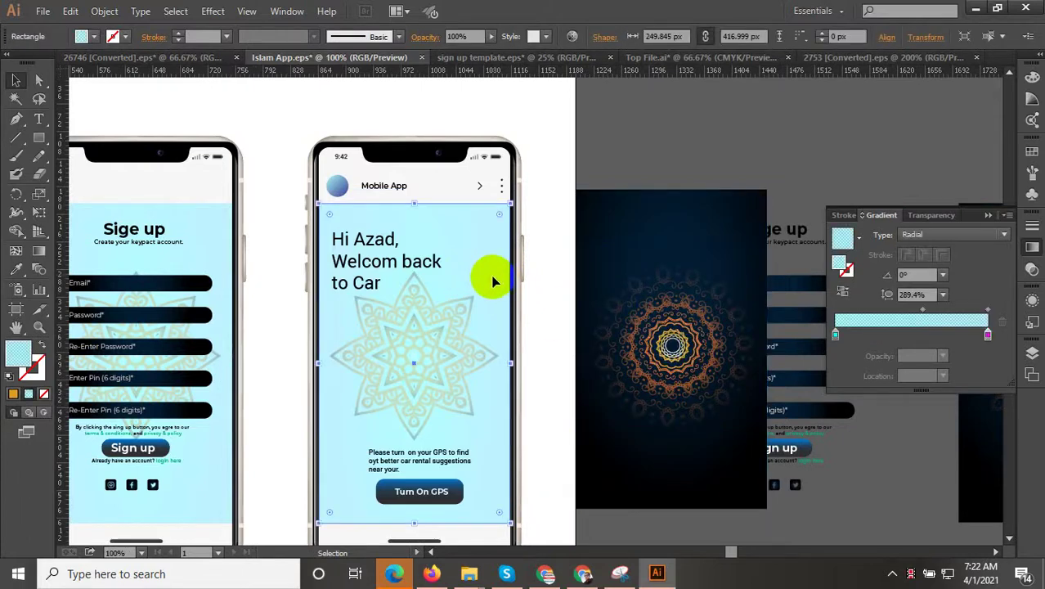
left_click(17, 268)
left_click(626, 233)
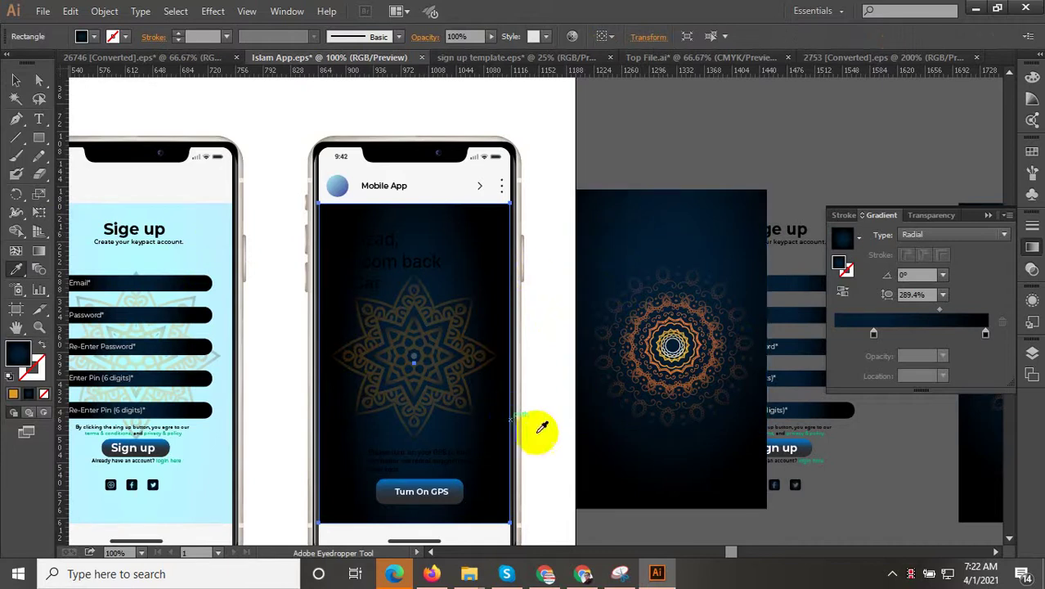
left_click(646, 450)
Apply the copied mandala's orange radial gradient to the third phone's star ornament with the Eyedropper
left_click(429, 352)
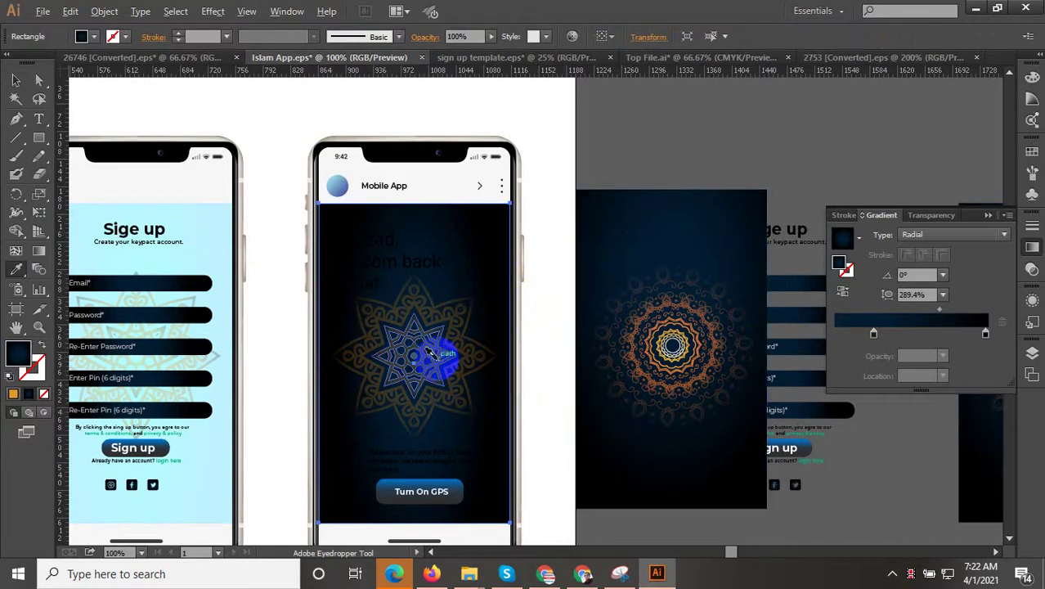
left_click(16, 80)
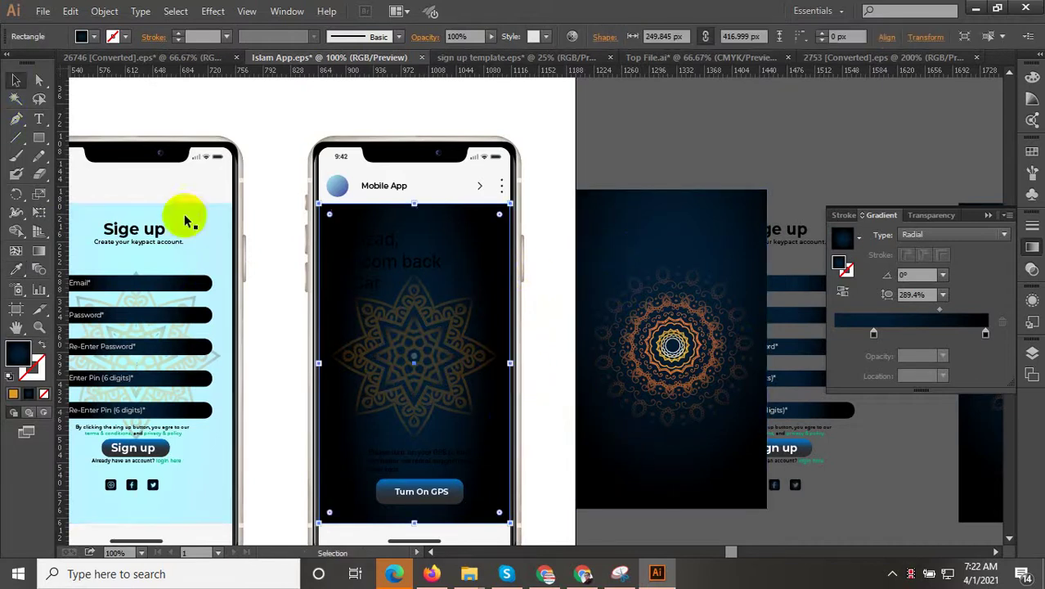
left_click(426, 342)
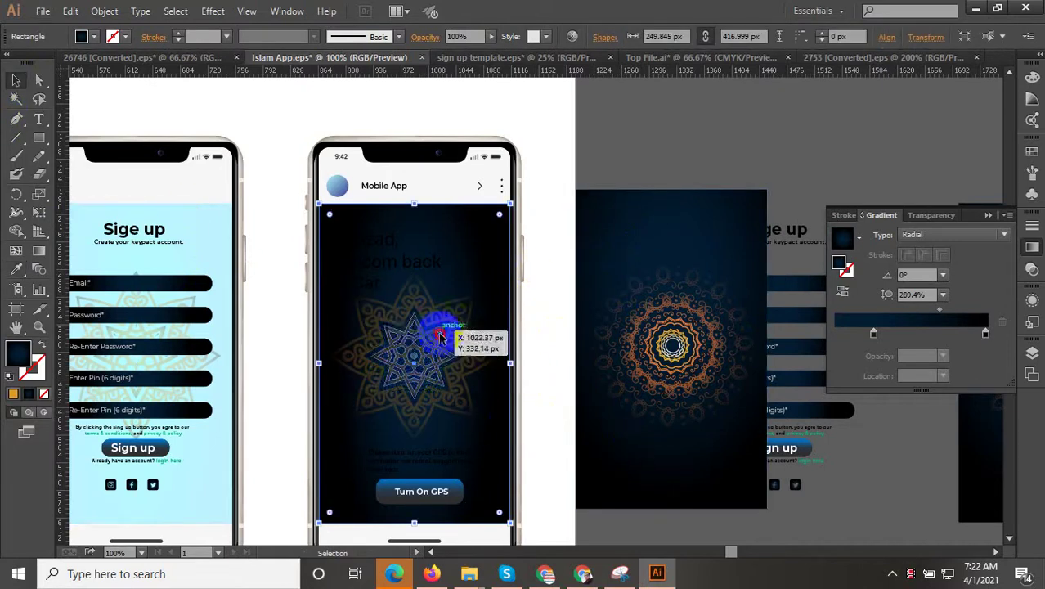
left_click(16, 269)
left_click(686, 337)
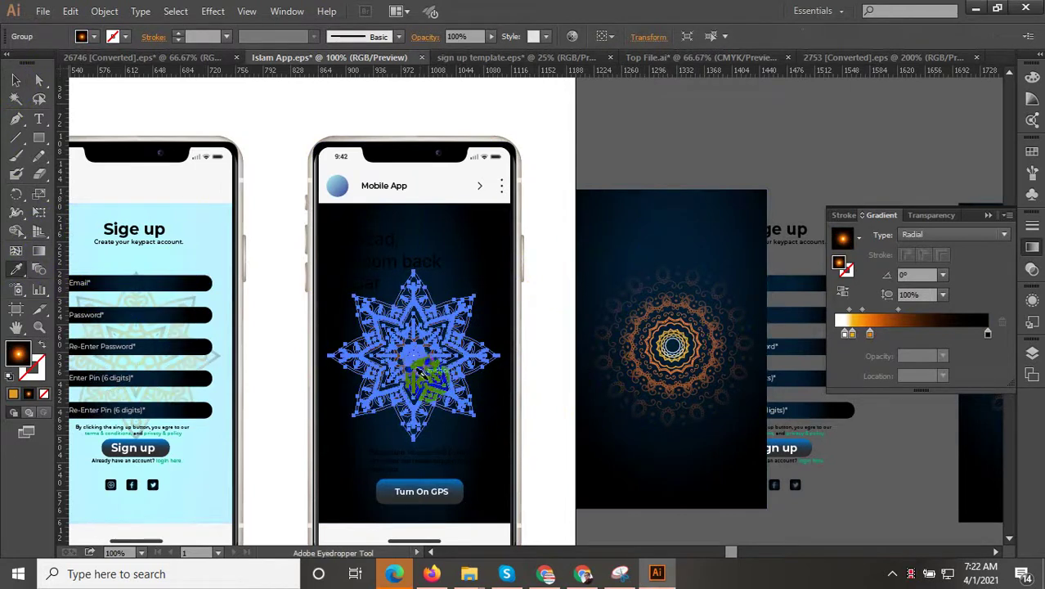
scroll(438, 388, "up", 1)
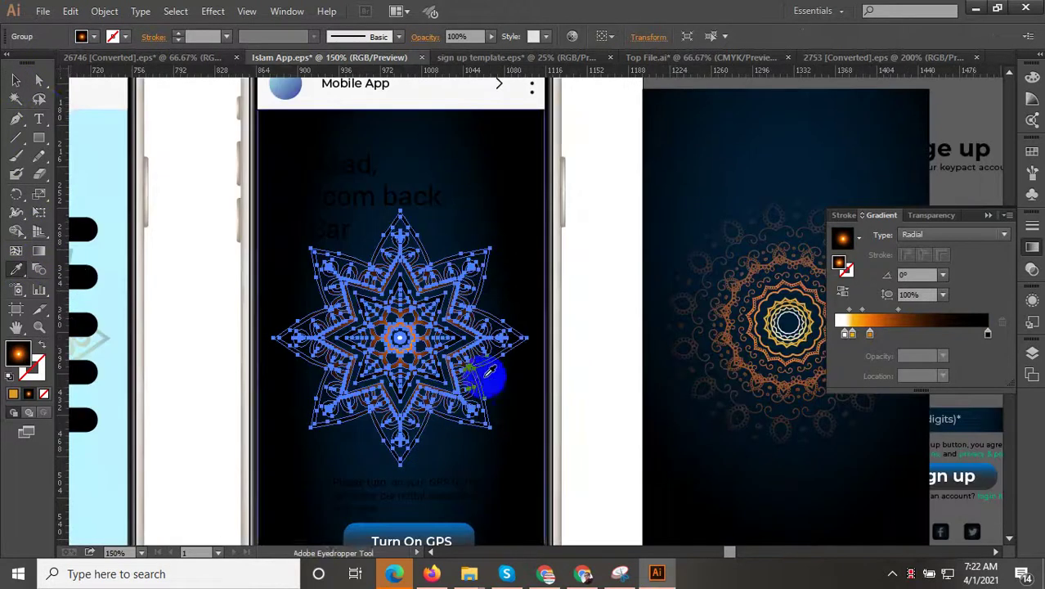
Redraw the star ornament's radial gradient from its centre to just below its lower tip, and deselect it
left_click(601, 197)
scroll(528, 415, "down", 1)
left_click(470, 377)
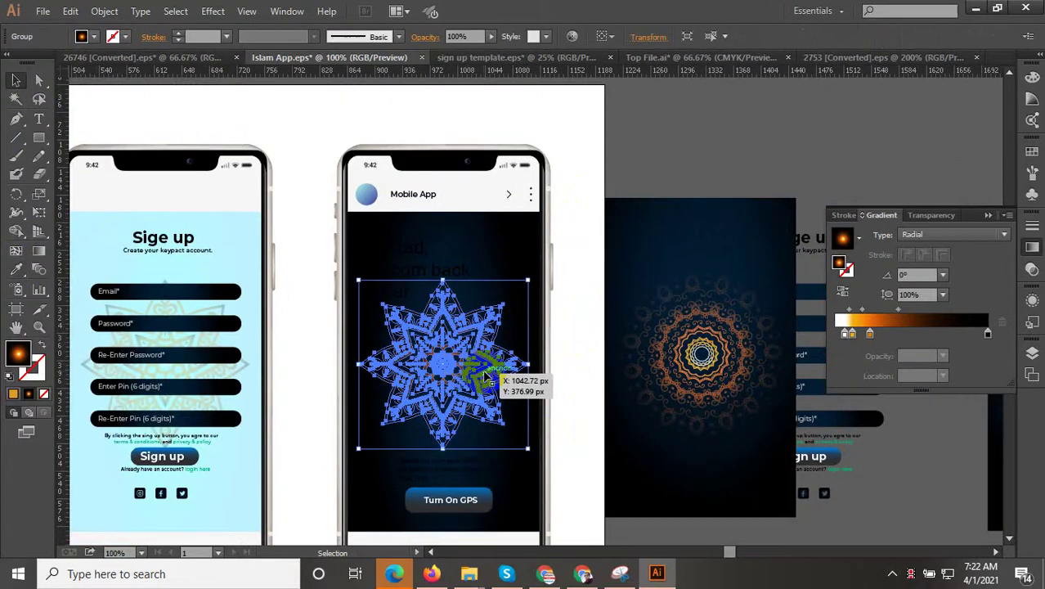
left_click(38, 251)
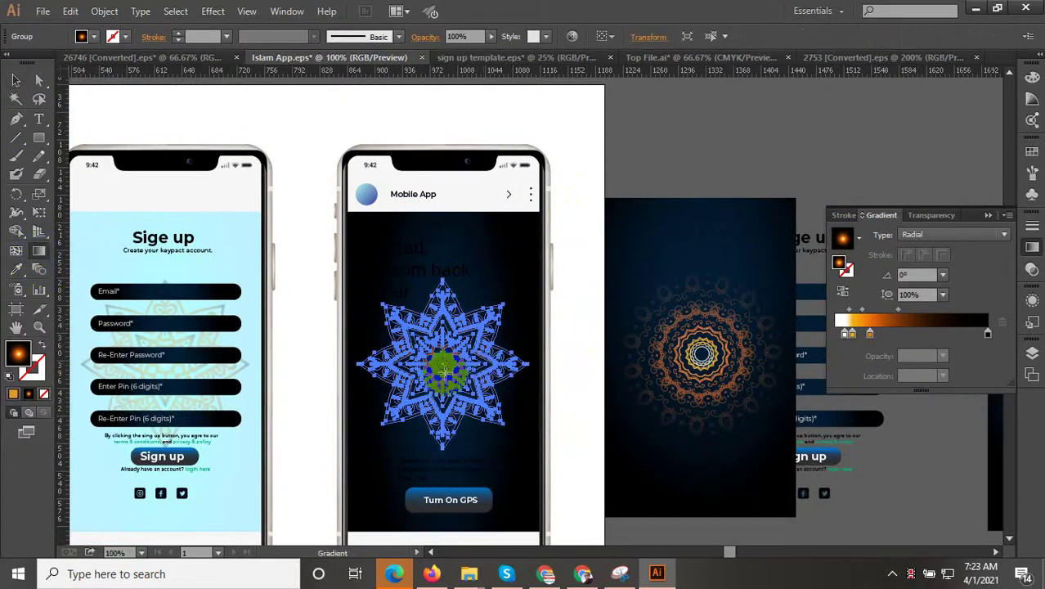
mouse_move(442, 363)
left_mouse_down()
mouse_move(442, 464)
mouse_move(464, 461)
left_mouse_up()
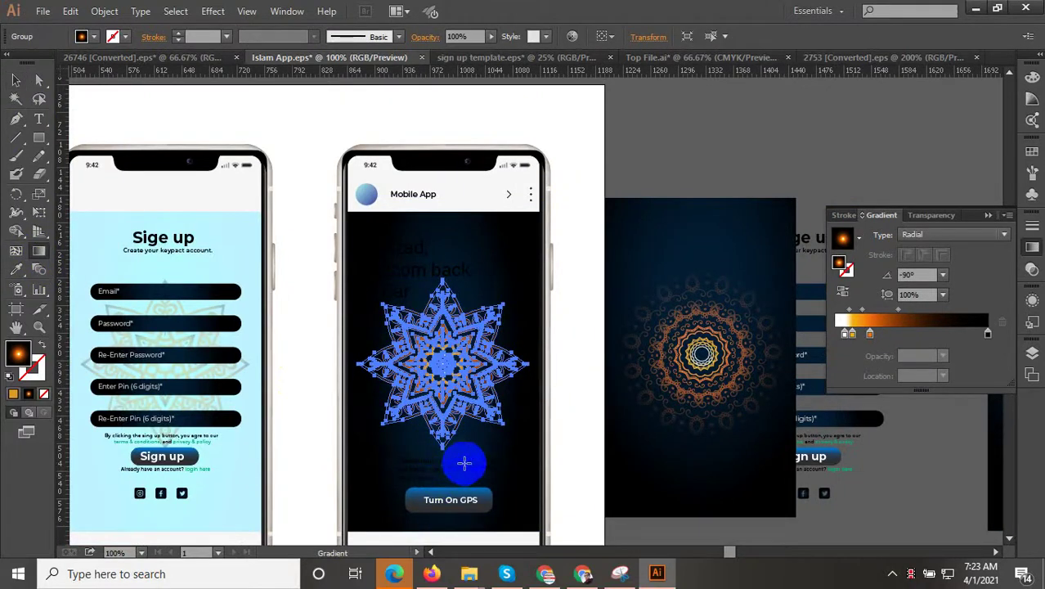
left_click(15, 80)
left_click(663, 145)
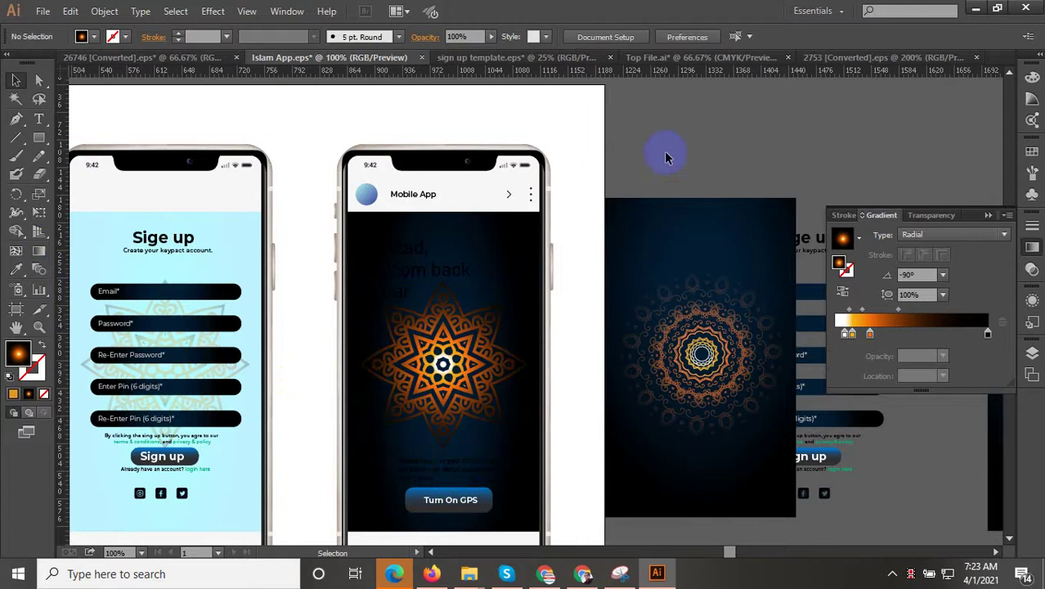
Stretch the star ornament's radial gradient from its centre down to the Turn On GPS button
scroll(385, 292, "down", 2)
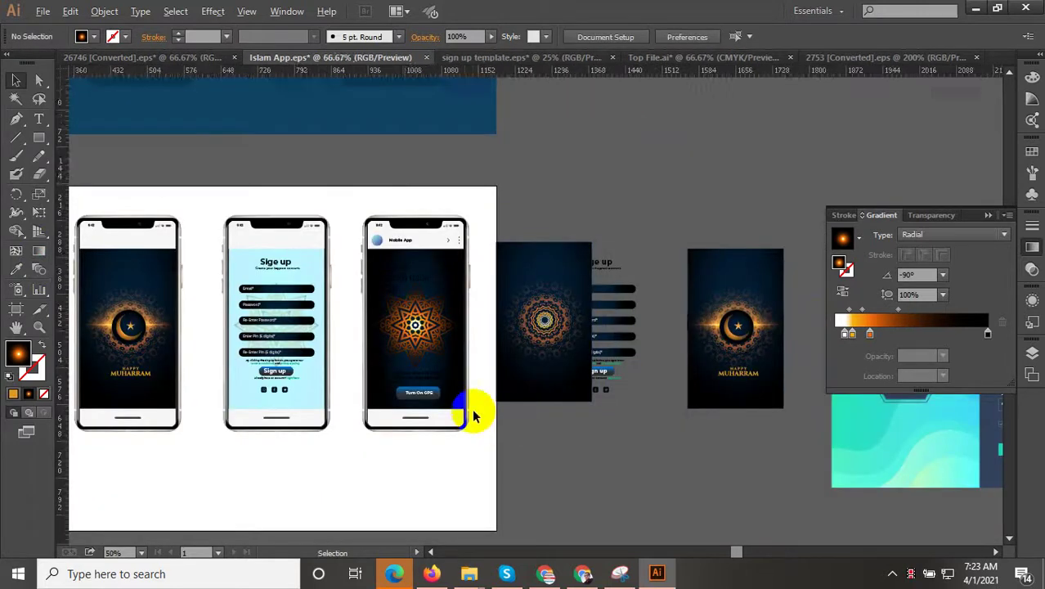
scroll(474, 413, "up", 2)
left_click(358, 269)
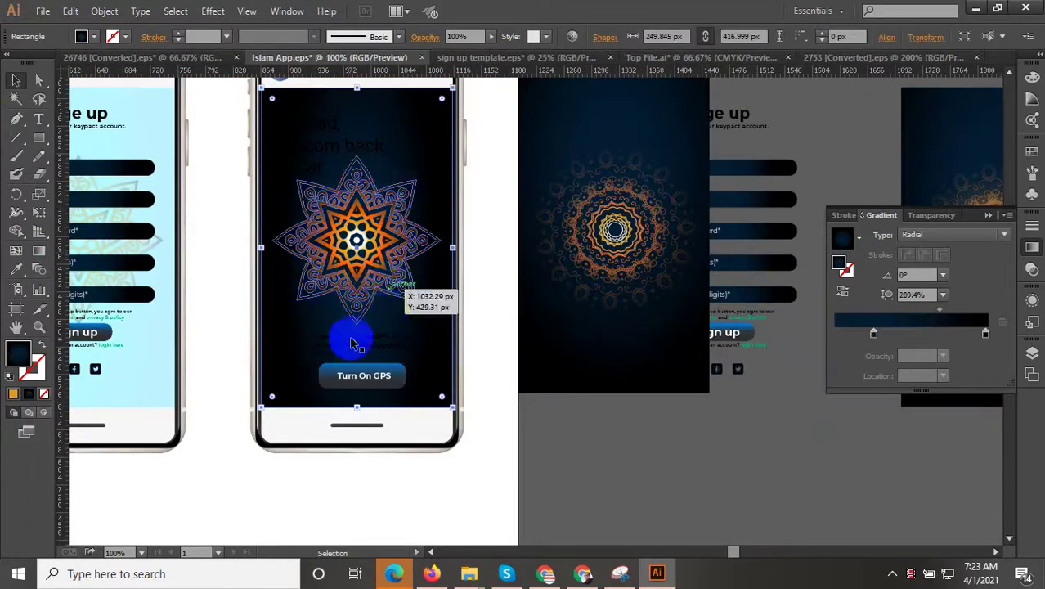
left_click(361, 243)
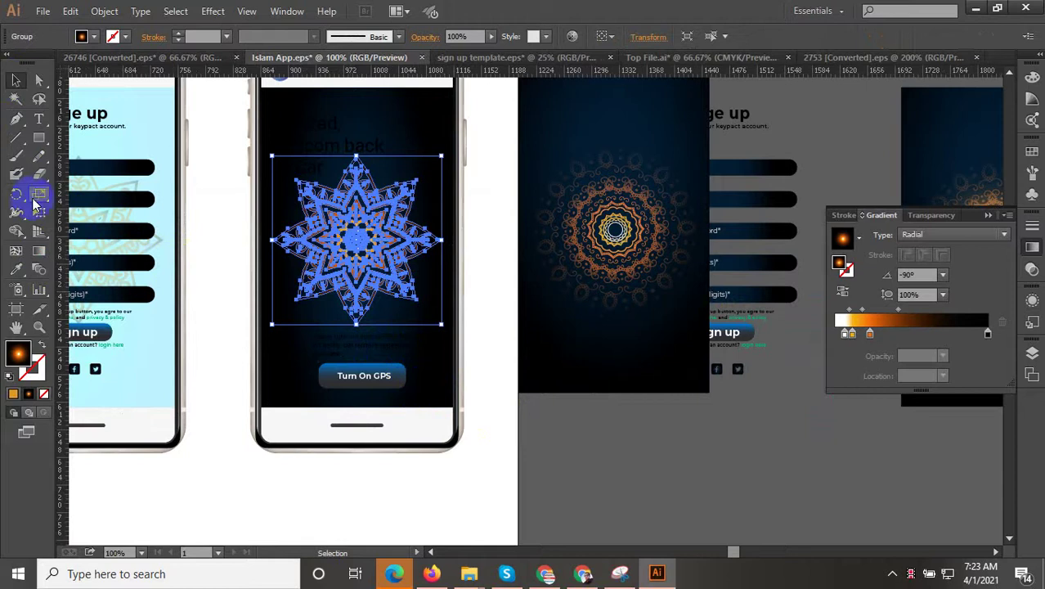
left_click(38, 251)
scroll(360, 235, "up", 2)
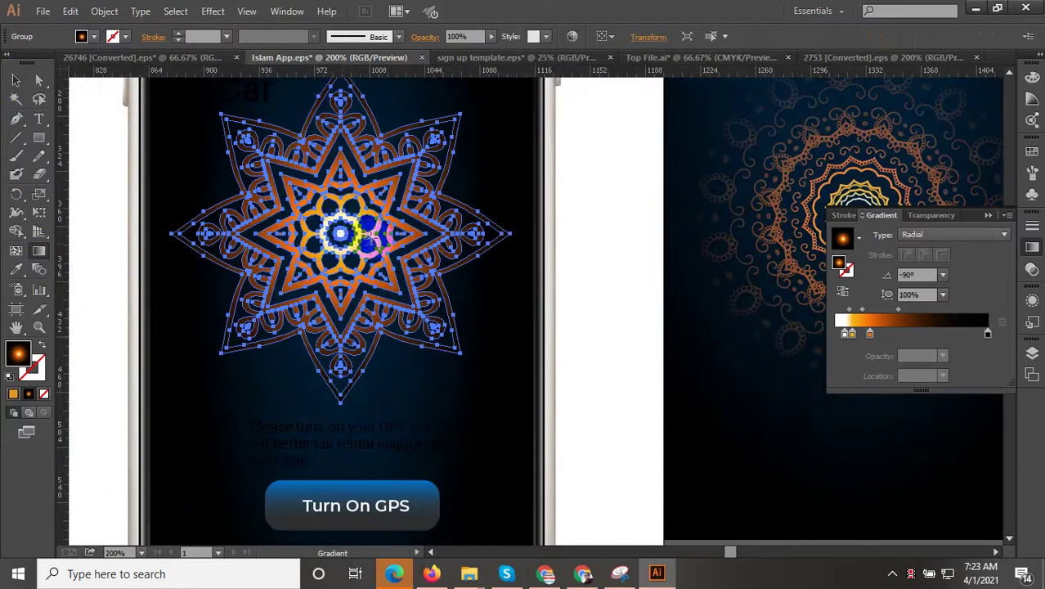
left_click_drag(341, 236, 329, 509)
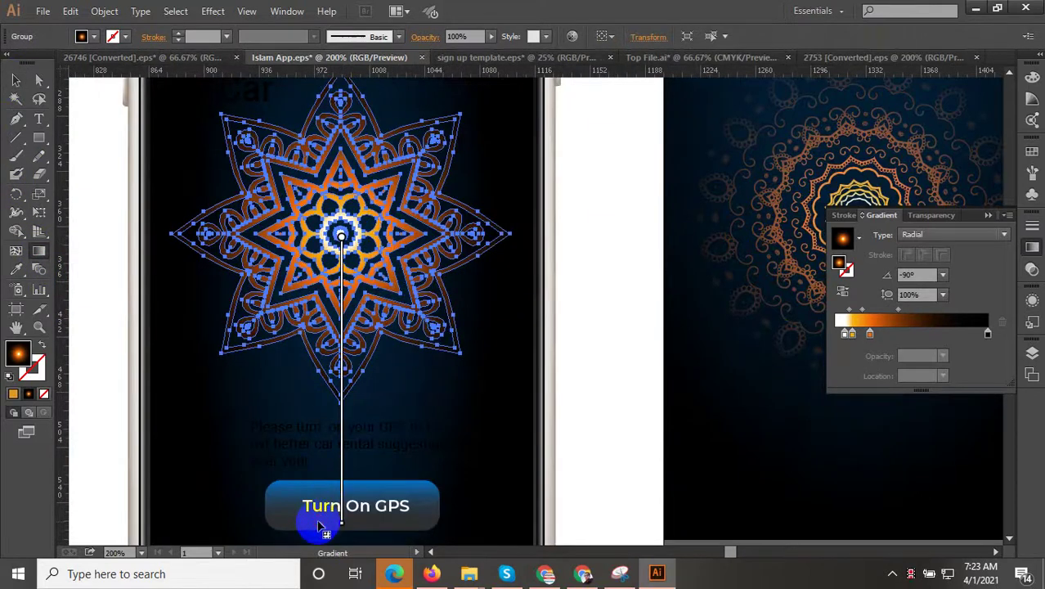
Extend the star ornament's radial gradient from its centre to the phone's bottom edge, and deselect it
scroll(343, 237, "down", 3)
scroll(335, 303, "up", 1)
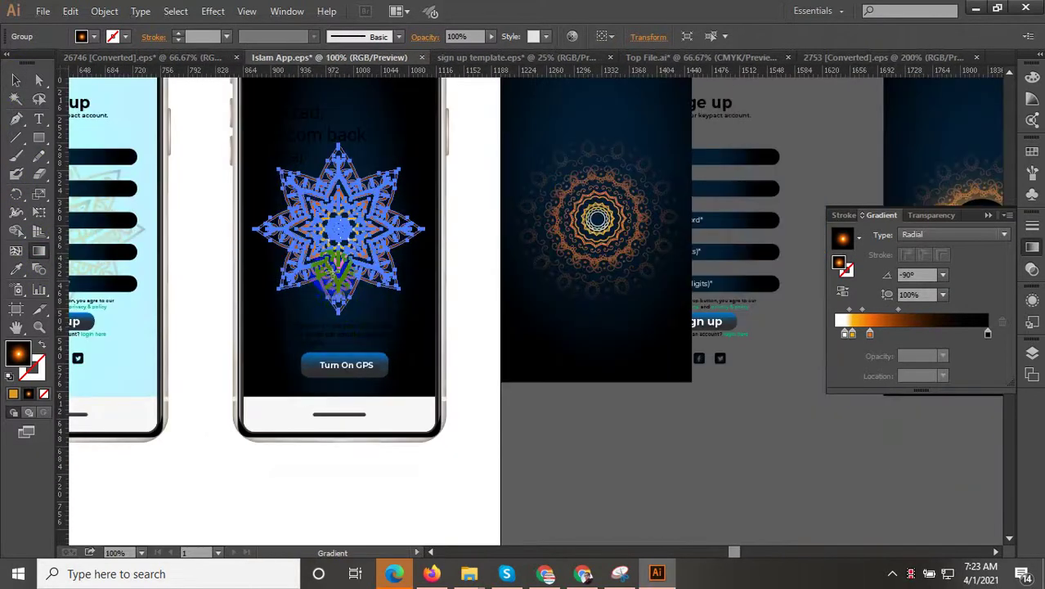
scroll(331, 276, "up", 1)
left_click_drag(343, 203, 324, 444)
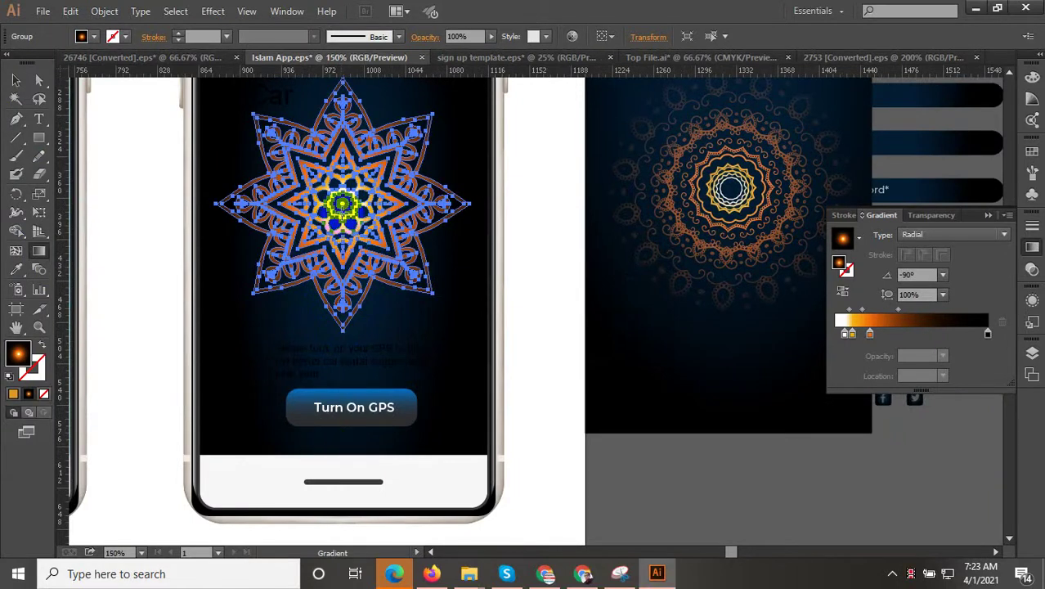
left_click_drag(345, 204, 345, 517)
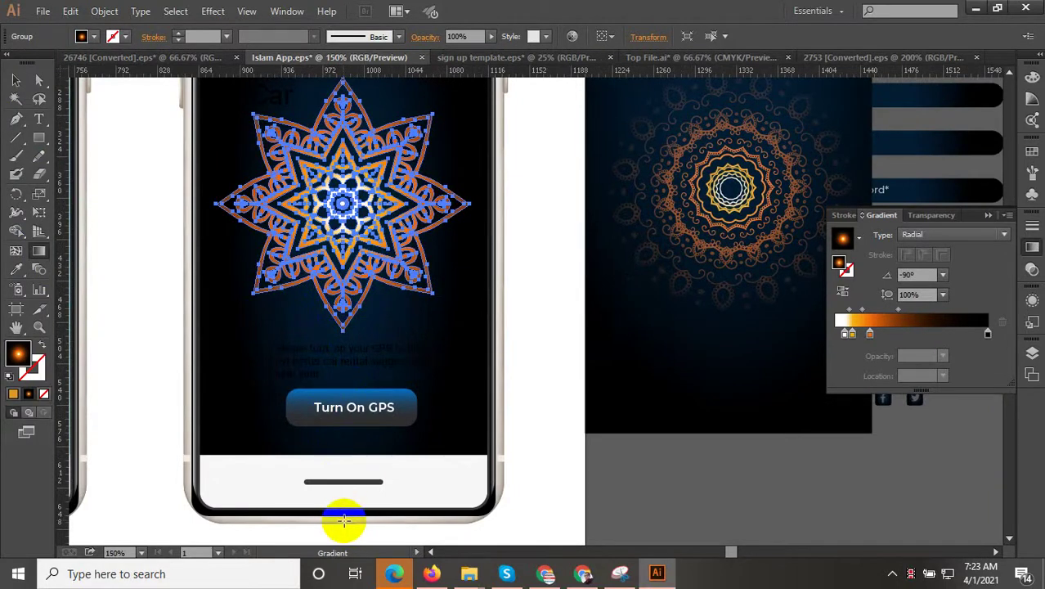
left_click(16, 80)
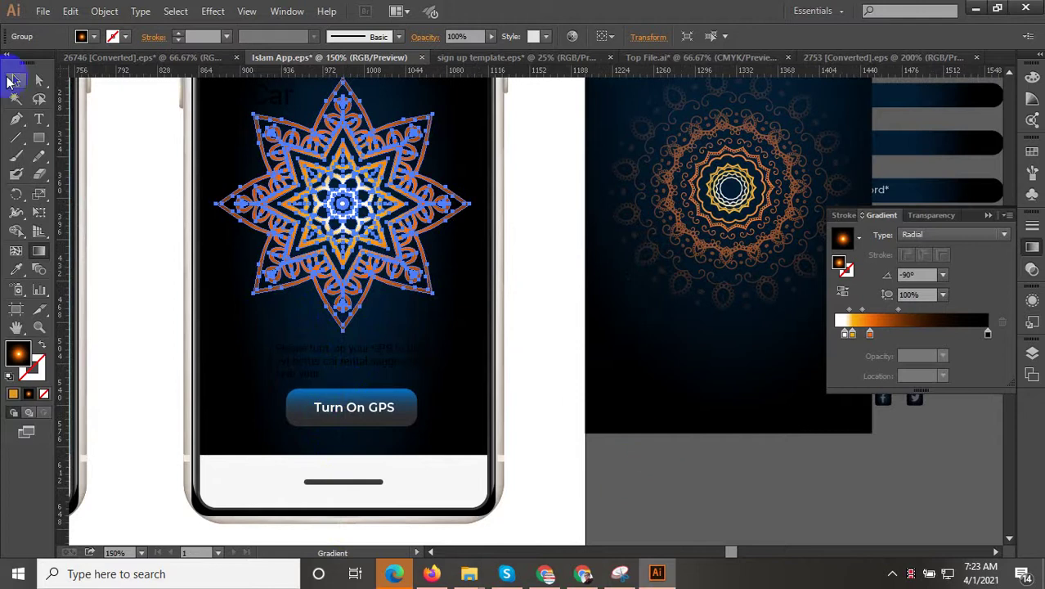
left_click(695, 454)
key("ctrl+minus")
key("ctrl+minus")
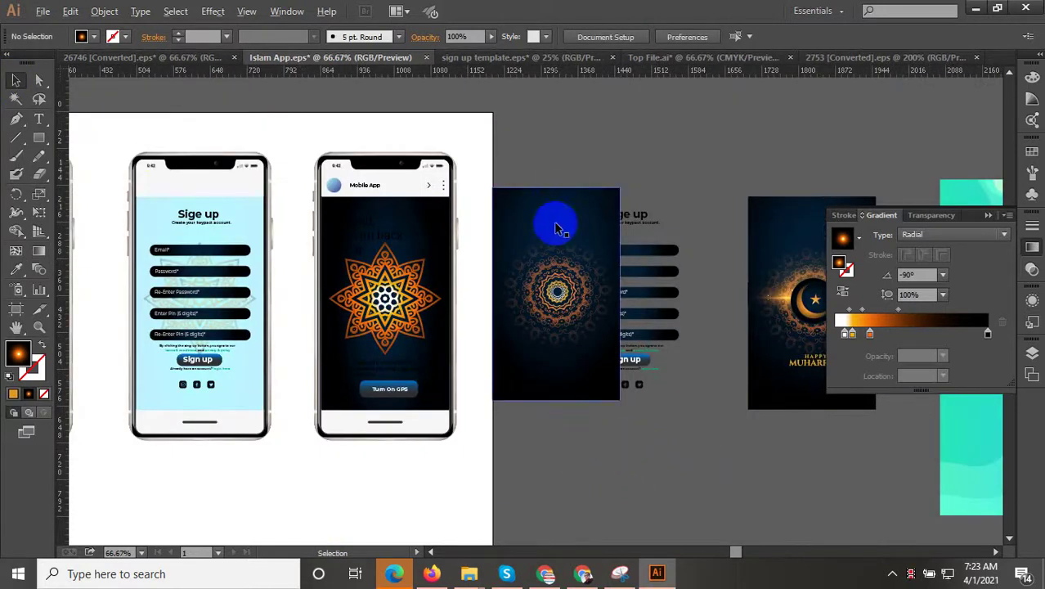
Recolour the third phone's welcome heading and GPS prompt text white inside their group, and leave the group
scroll(366, 222, "up", 1)
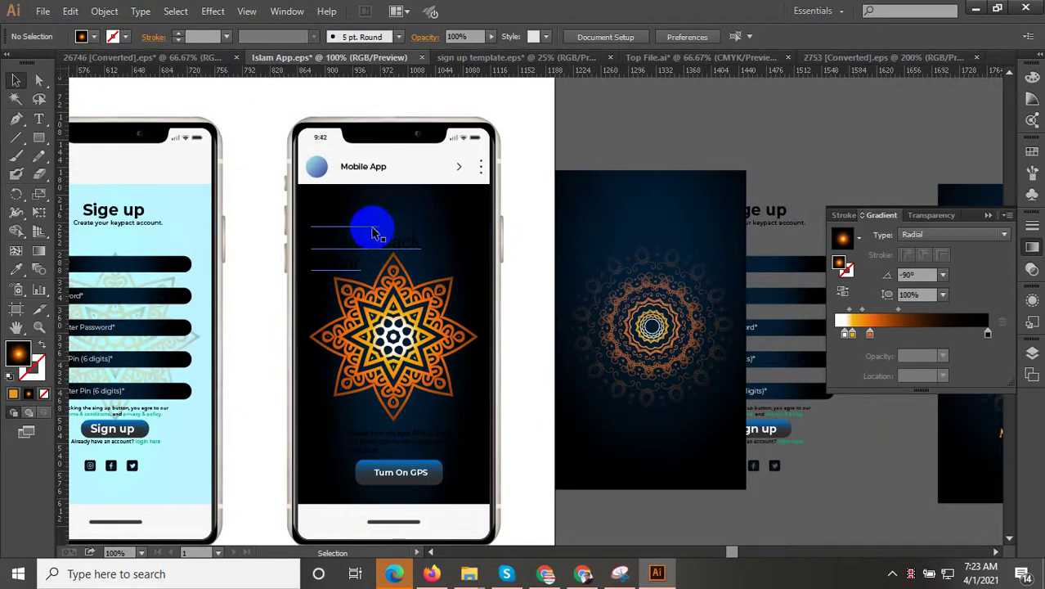
left_click(372, 234)
double_click(372, 236)
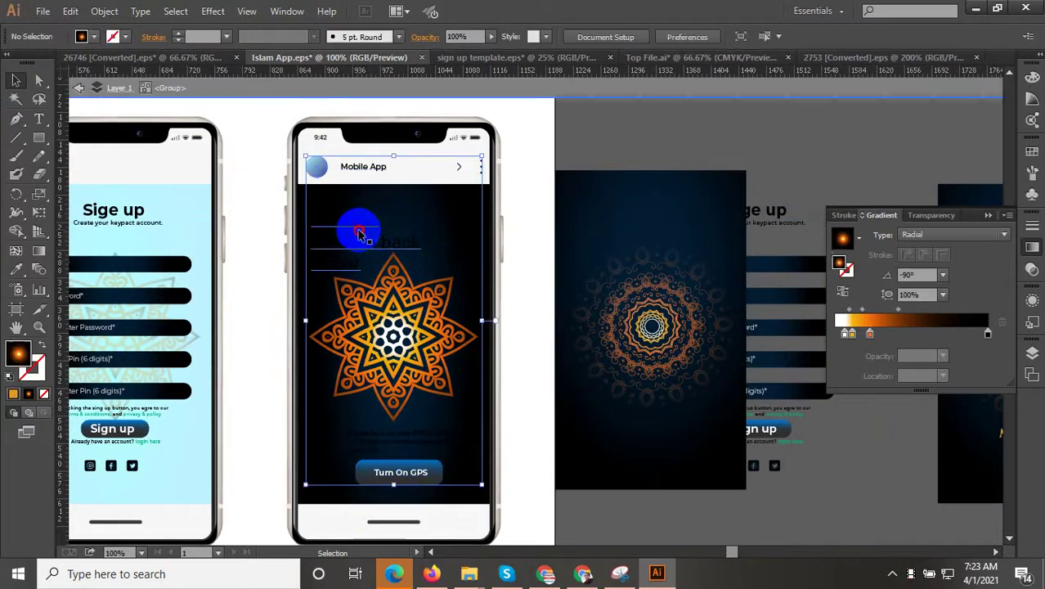
left_click(393, 439, "shift")
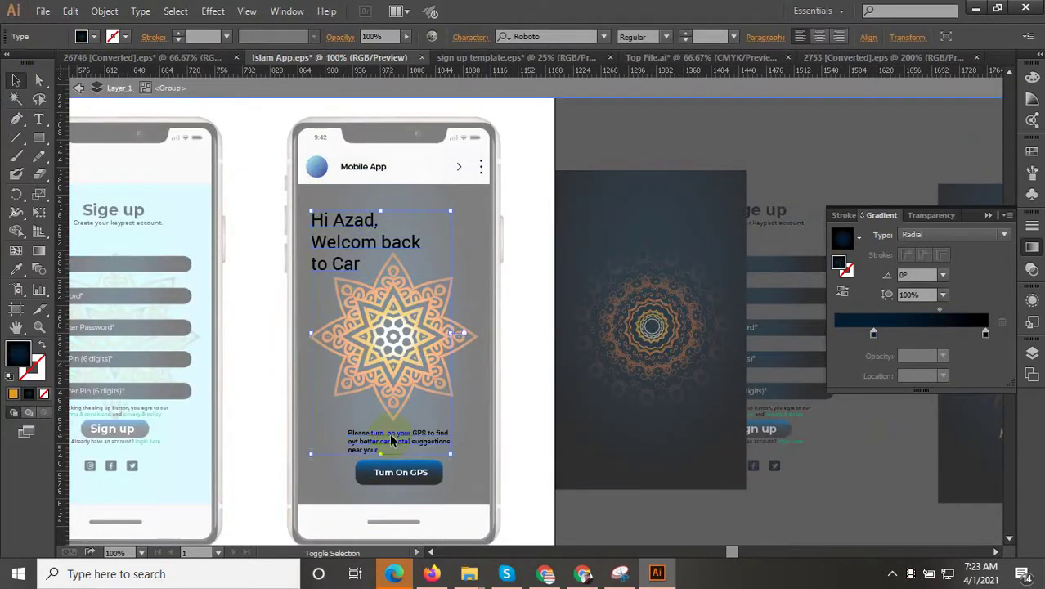
double_click(18, 354)
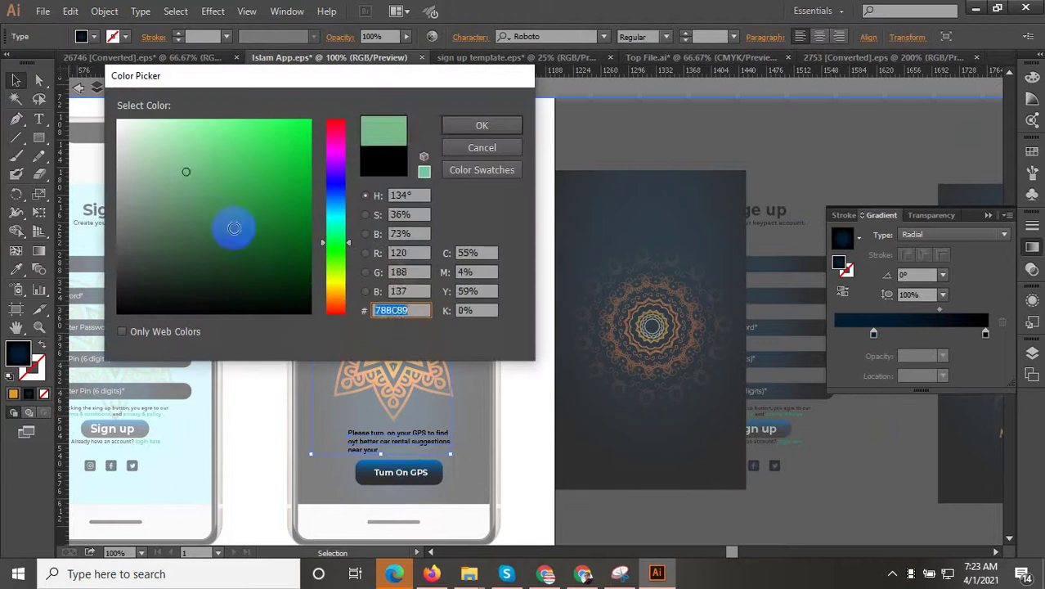
left_click_drag(176, 178, 117, 120)
left_click(481, 125)
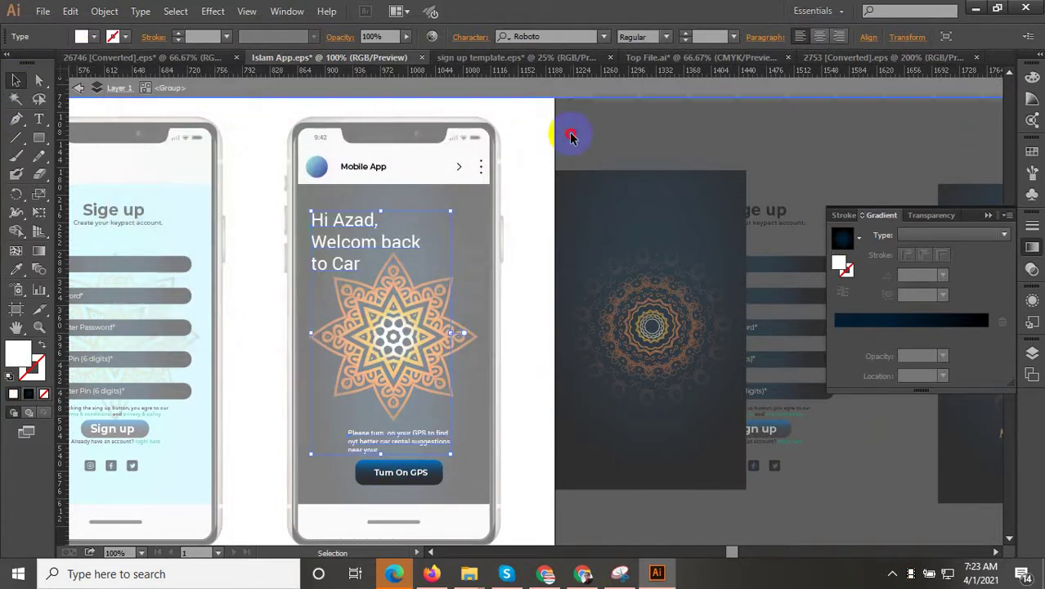
double_click(596, 147)
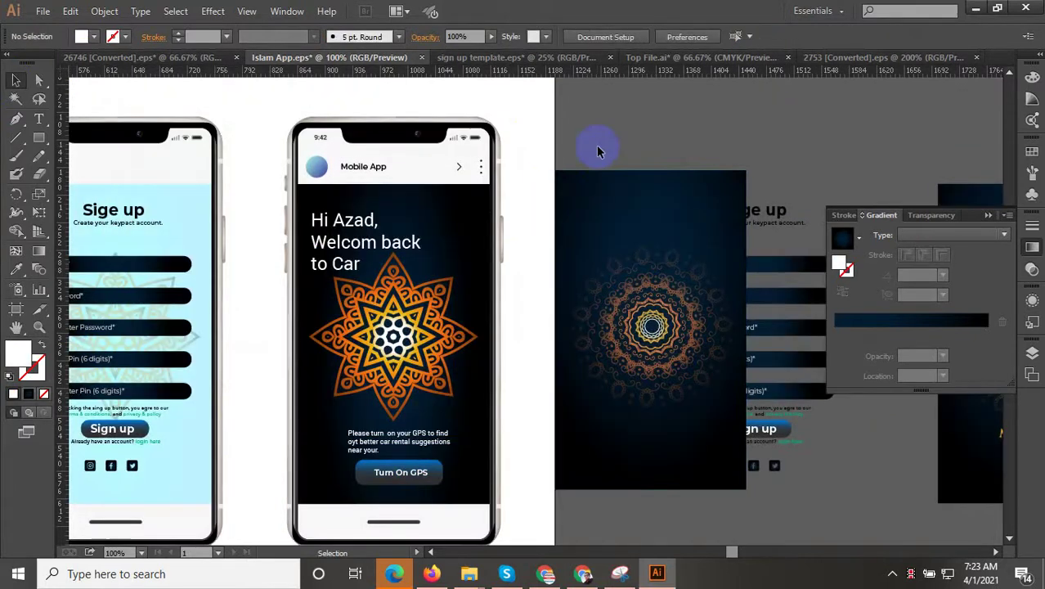
Shorten the star ornament's radial gradient so it runs from the centre to the phone's home indicator bar
left_click(418, 366)
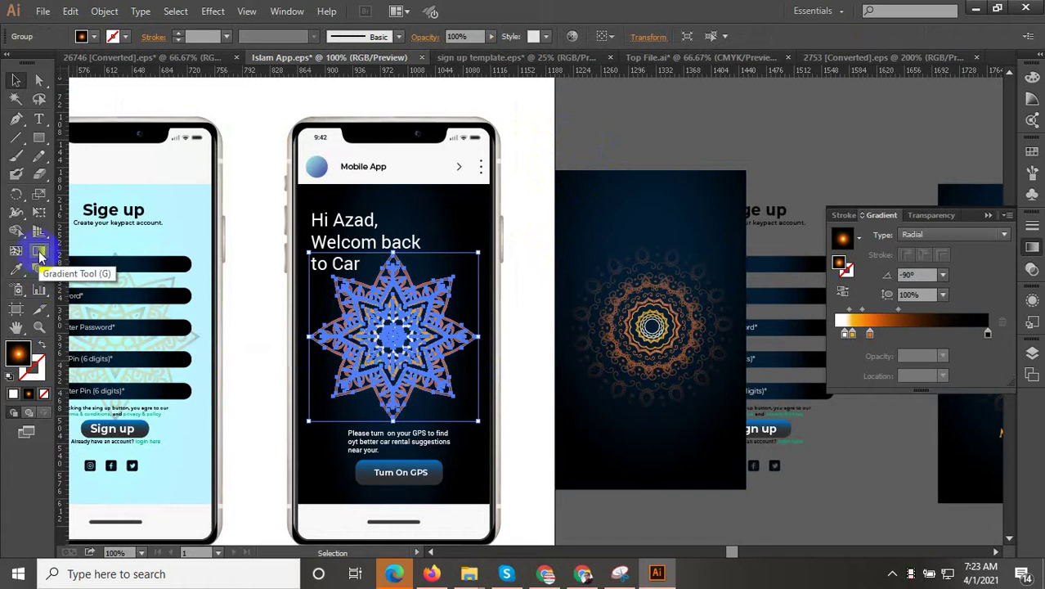
left_click(39, 256)
scroll(470, 243, "down", 1)
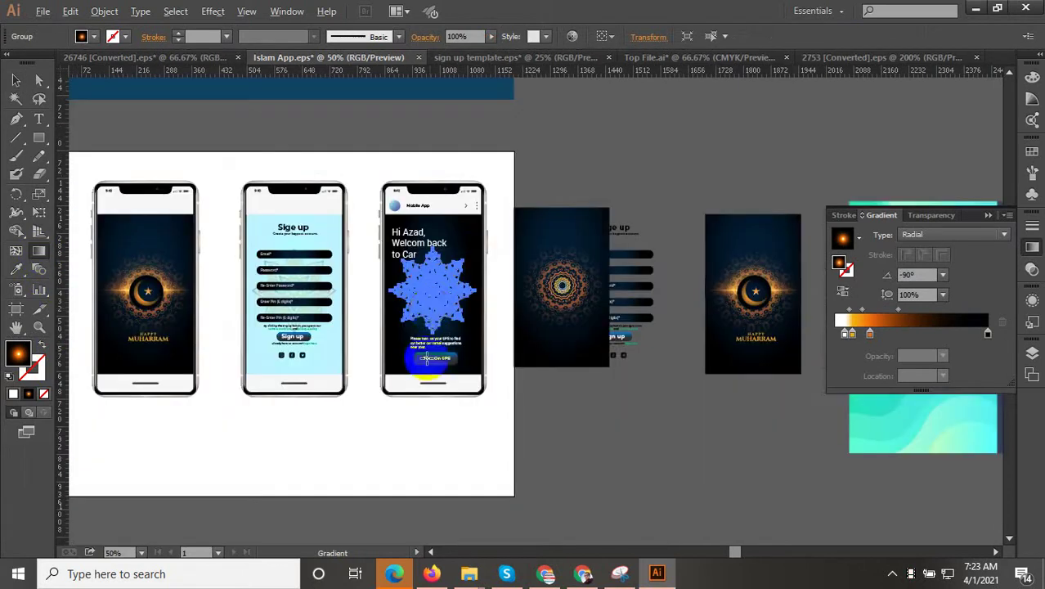
scroll(432, 404, "up", 2)
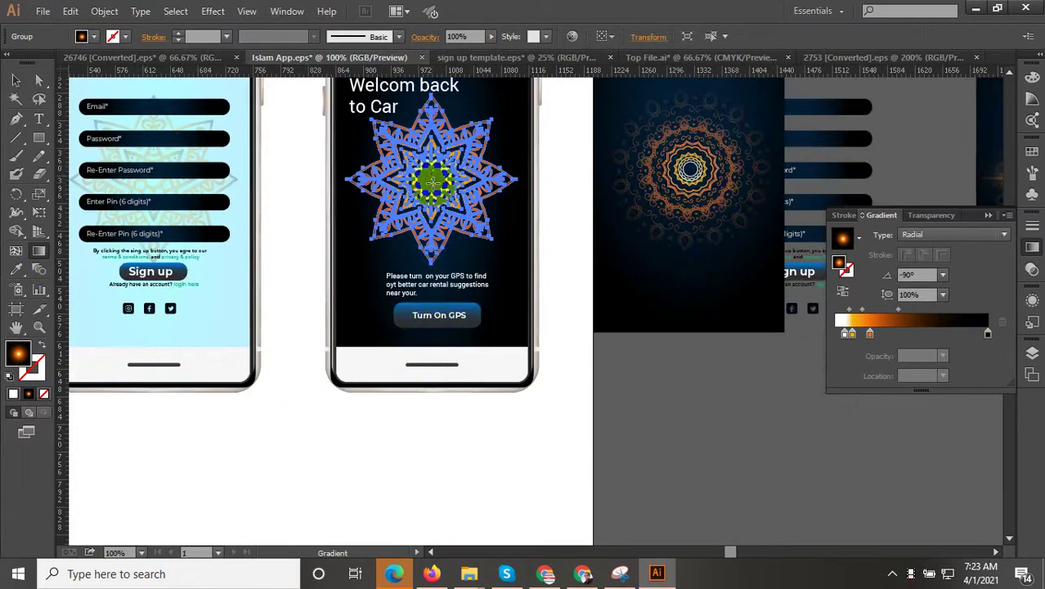
left_click_drag(431, 181, 434, 318)
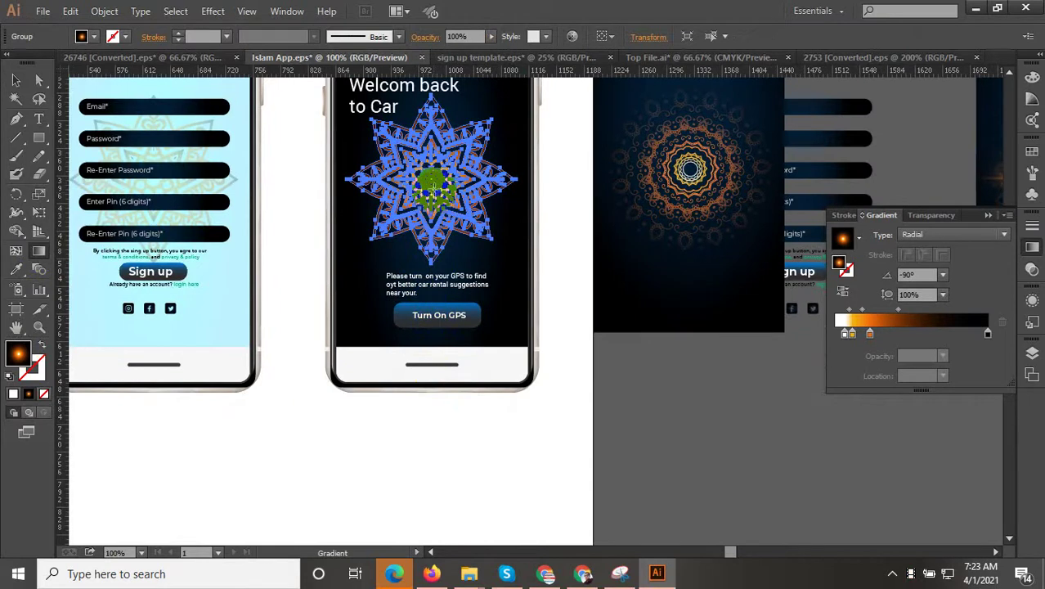
left_click_drag(433, 185, 434, 360)
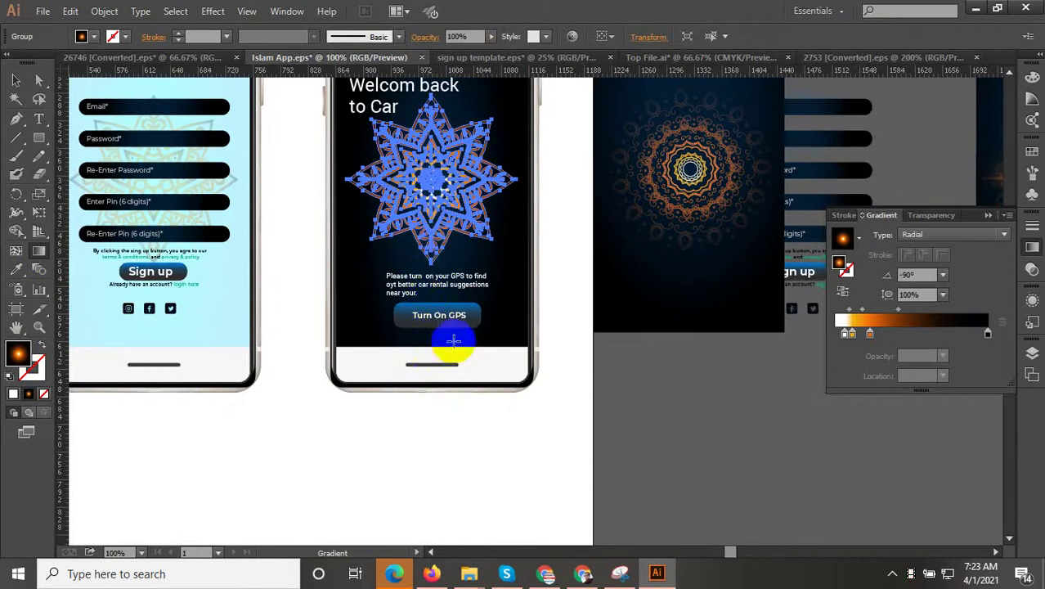
left_click(16, 80)
left_click(631, 388)
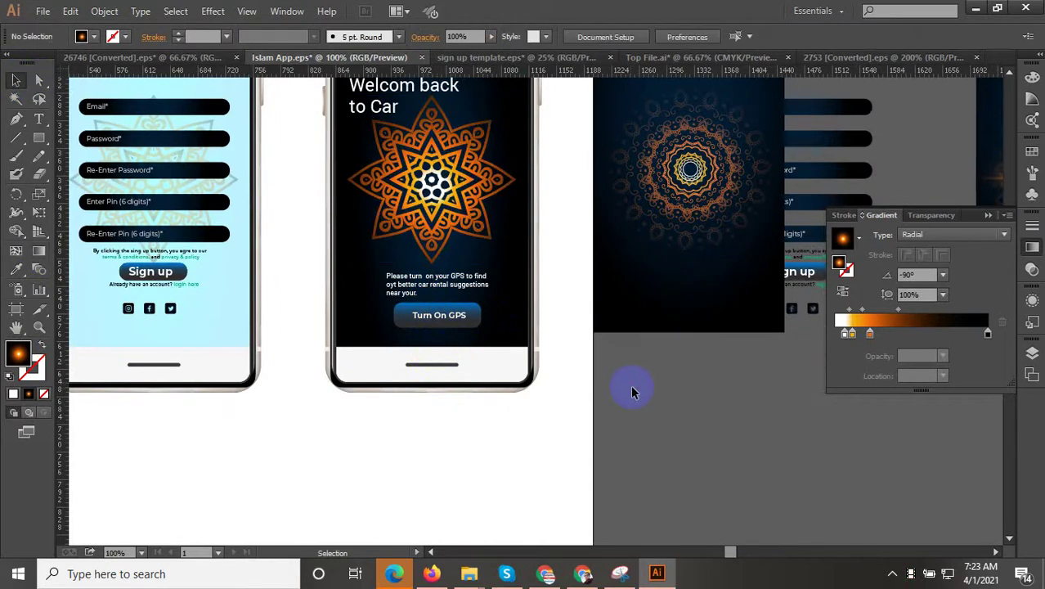
Reduce the reach of the star ornament's gradient so its outer points fade into the dark background
scroll(562, 480, "down", 2)
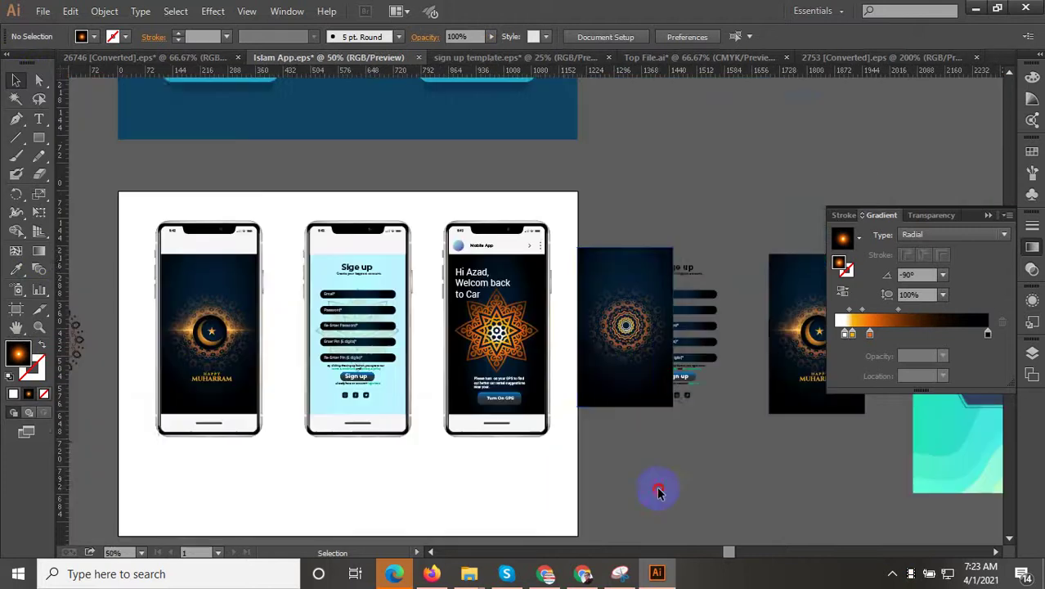
scroll(593, 384, "up", 2)
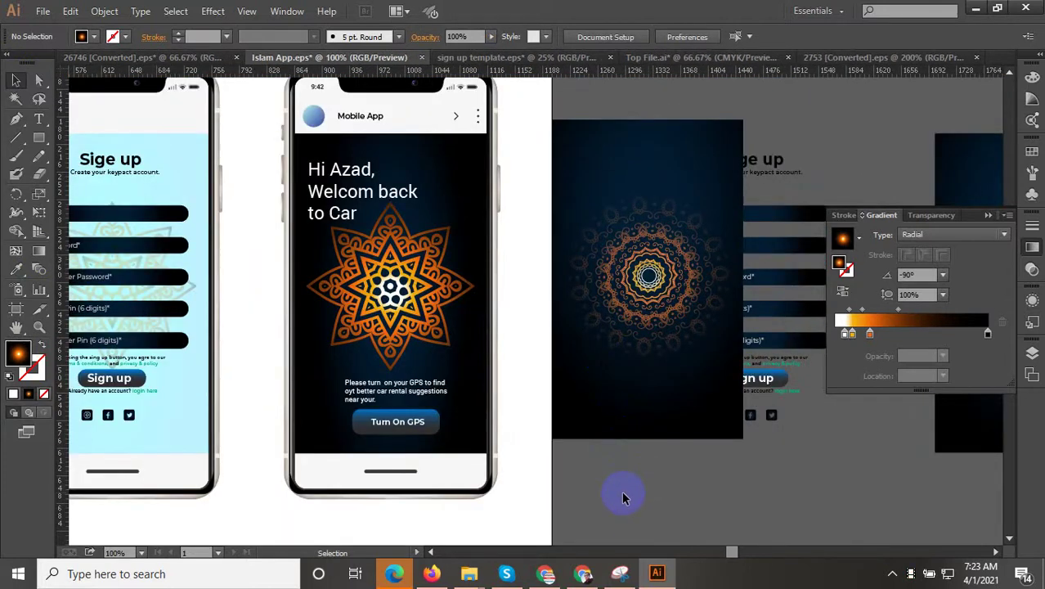
left_click(479, 416)
left_click(579, 483)
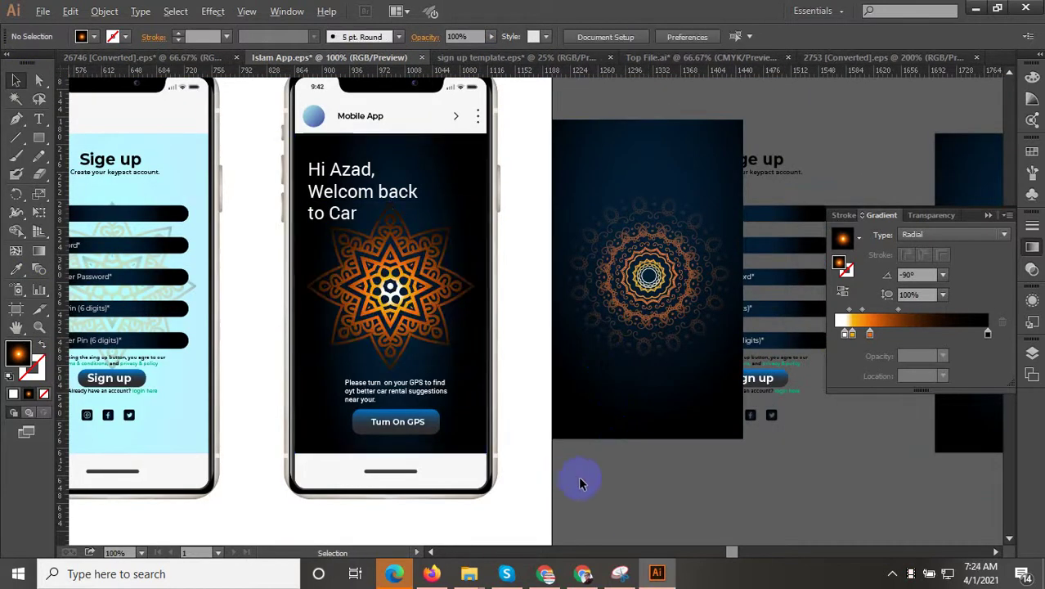
scroll(579, 482, "down", 2)
scroll(621, 482, "up", 1)
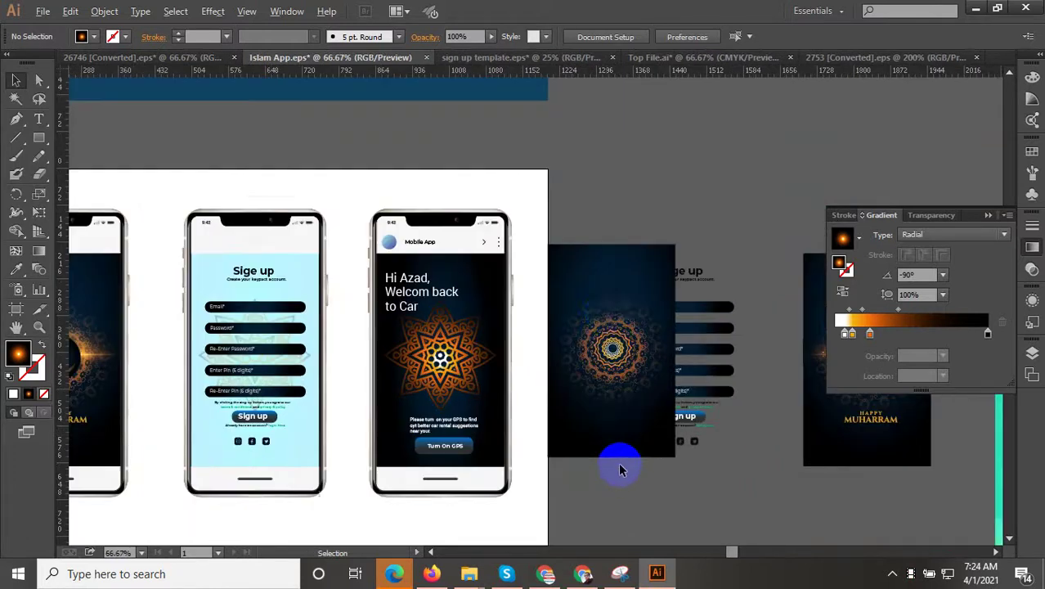
Delete the dark background group with the round mandala overlapping the spare sign-up form beside the artboard
left_click(608, 328)
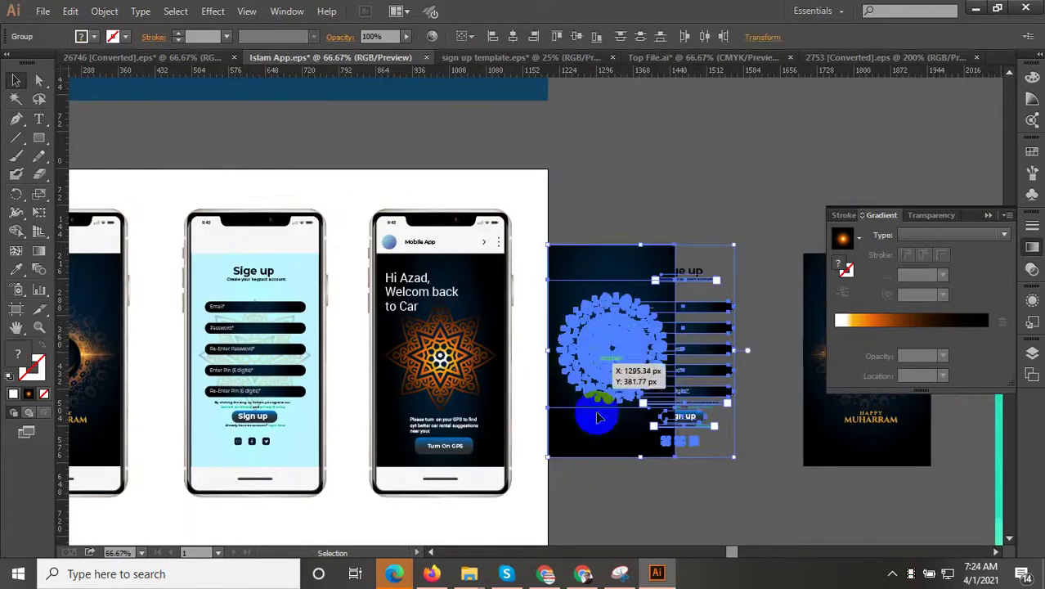
left_click(617, 513)
left_click(587, 405)
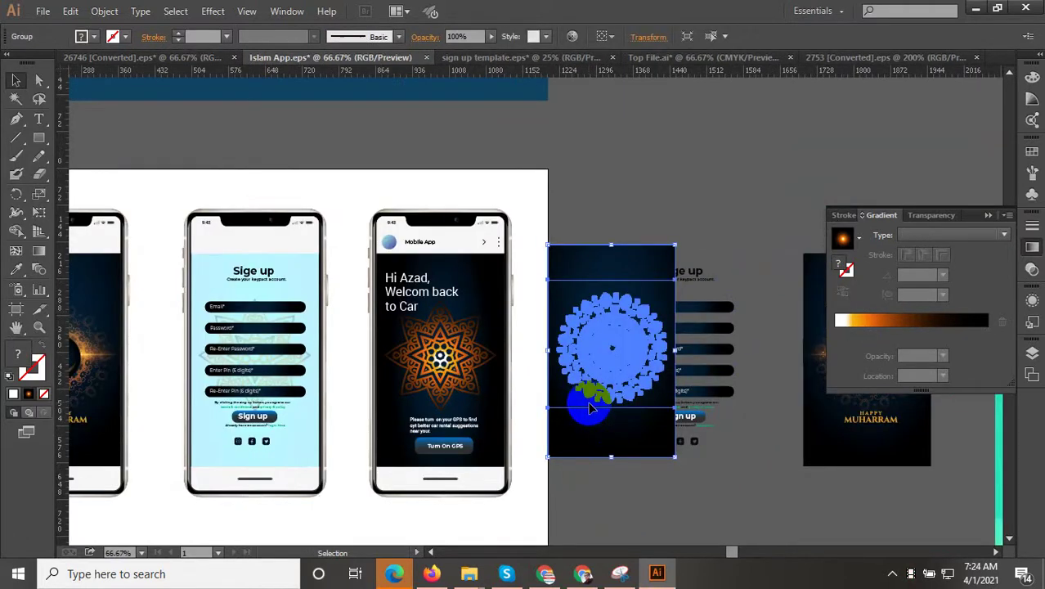
key("Delete")
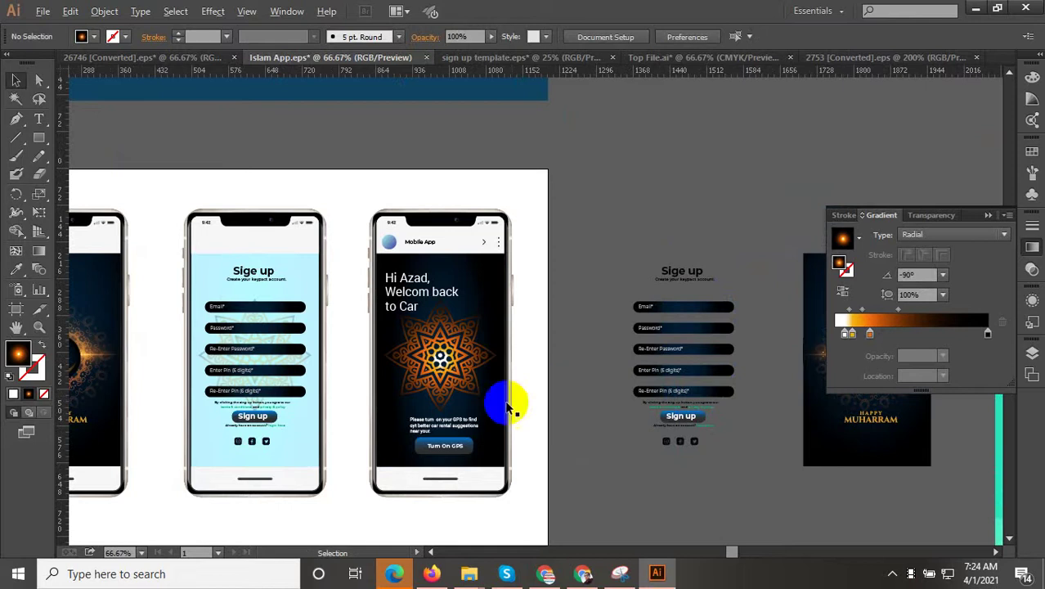
Isolate the third phone's header group and select its blue gradient avatar circle
scroll(486, 414, "up", 2)
scroll(605, 395, "down", 2)
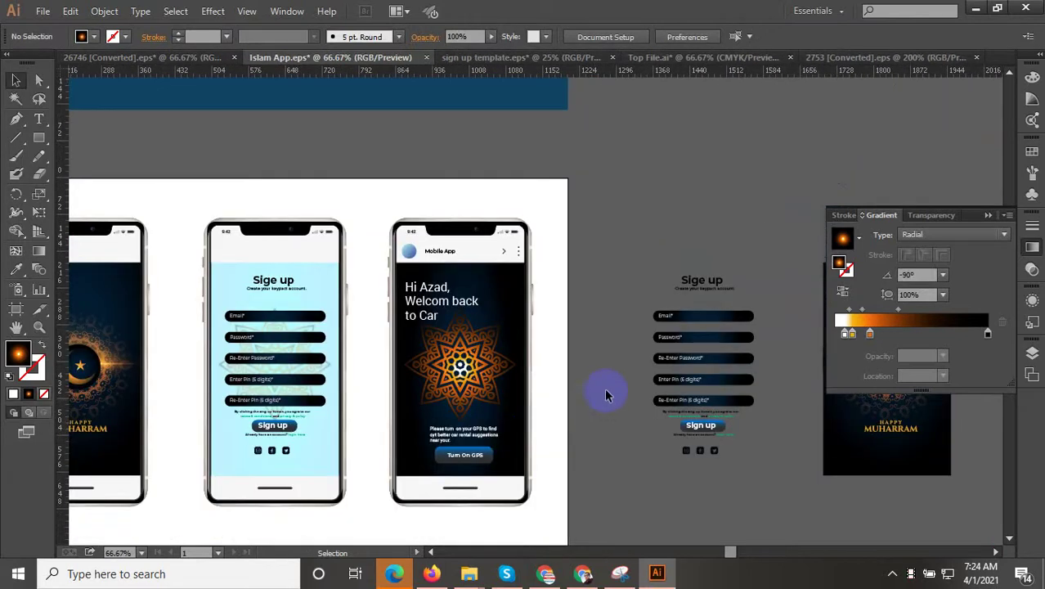
scroll(441, 253, "up", 3)
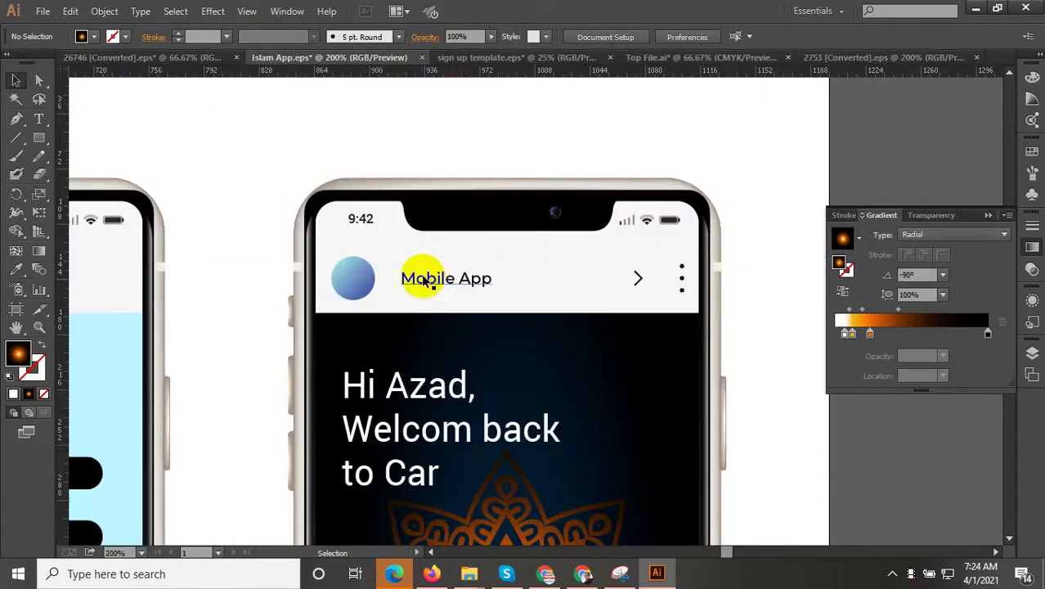
left_click(369, 283)
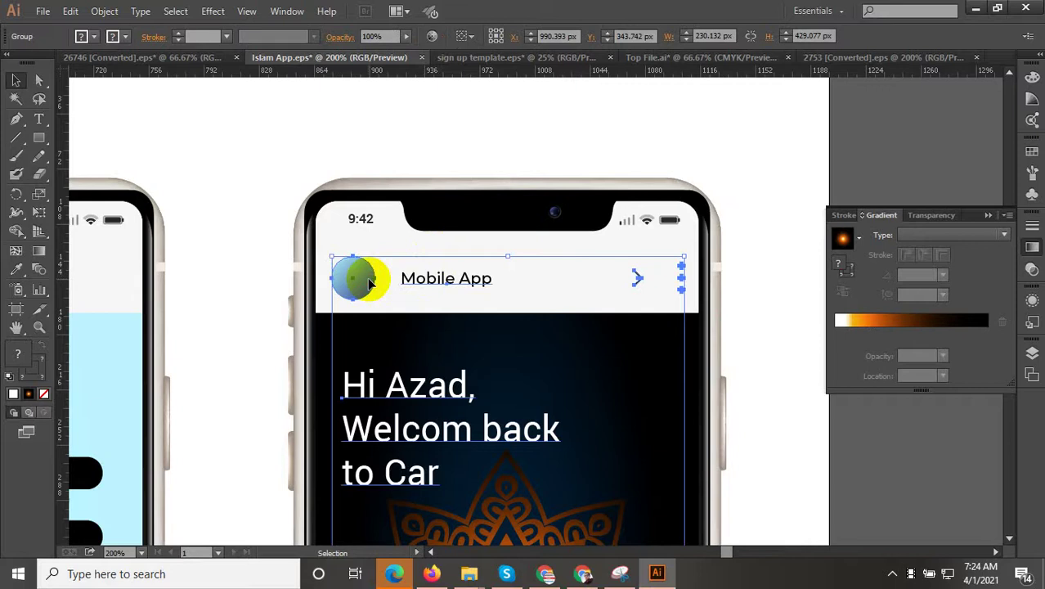
double_click(369, 283)
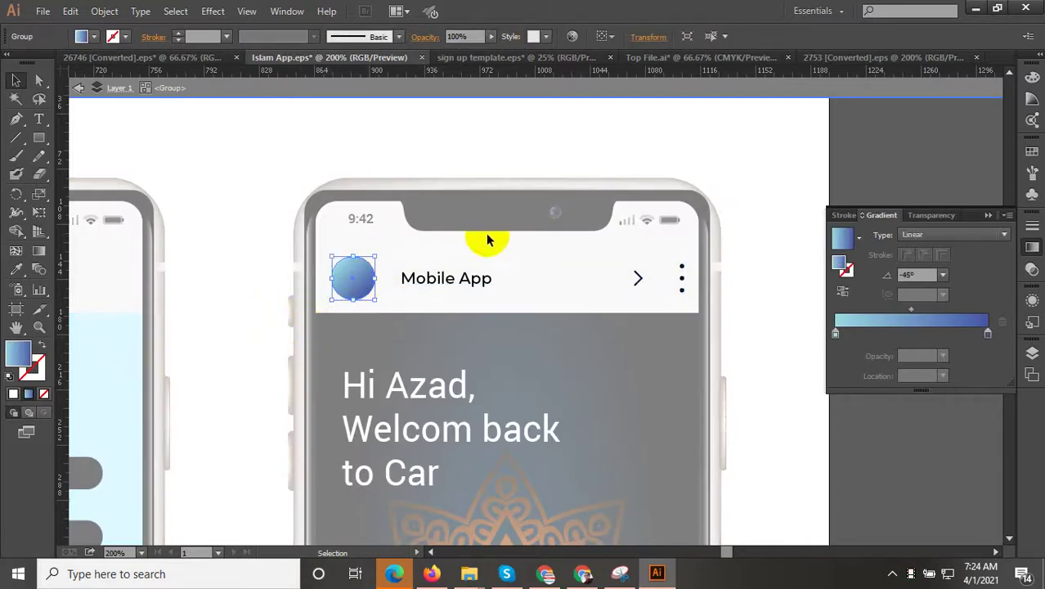
In Top File.ai, take the user icon on the welcome screen's avatar circle out of its group and copy it
left_click(703, 59)
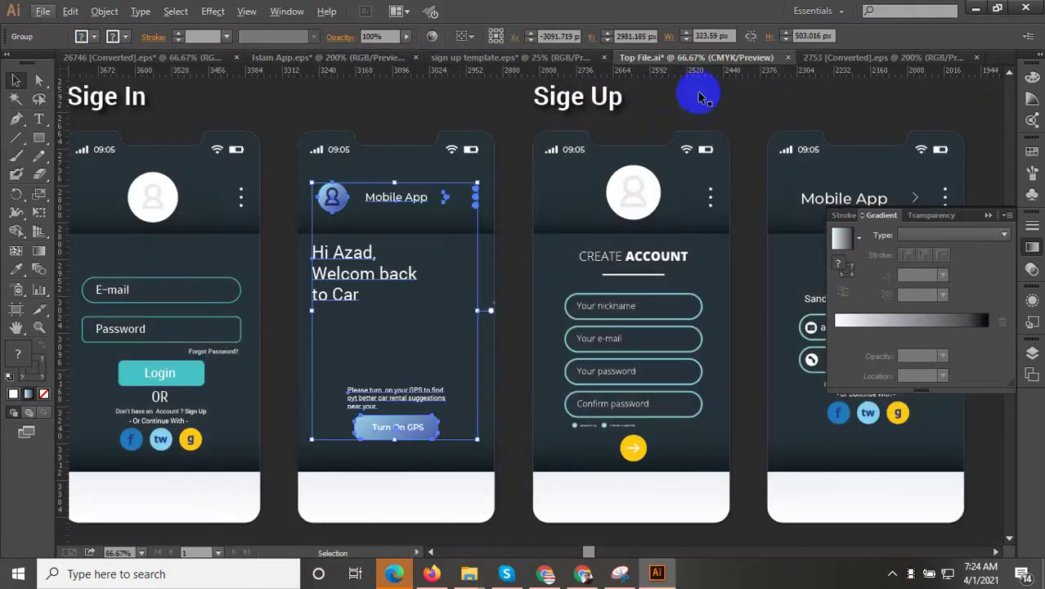
left_click_drag(695, 89, 580, 140)
scroll(185, 213, "up", 2)
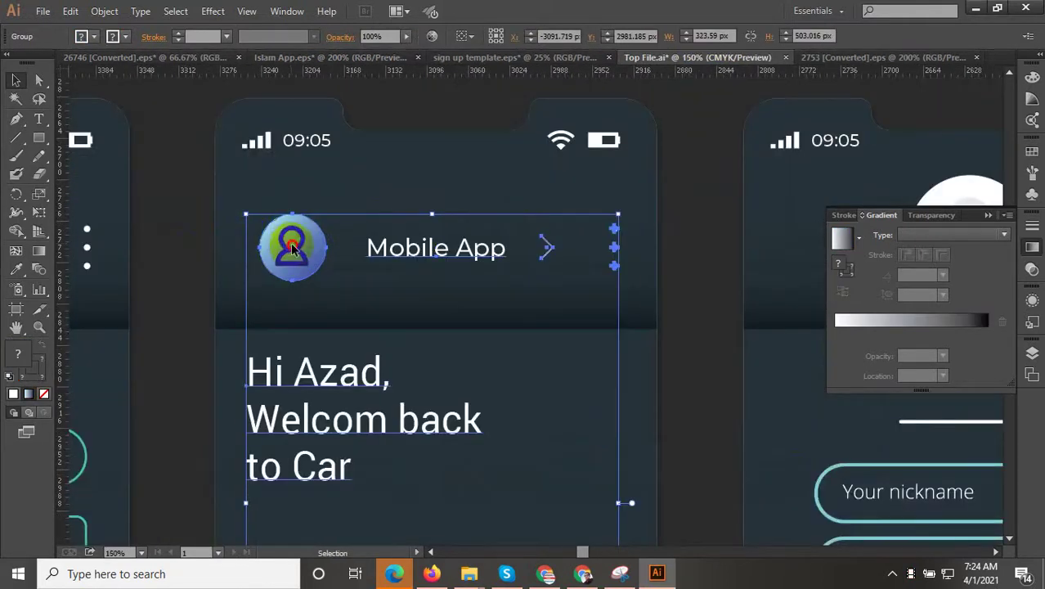
double_click(293, 247)
left_click(295, 247)
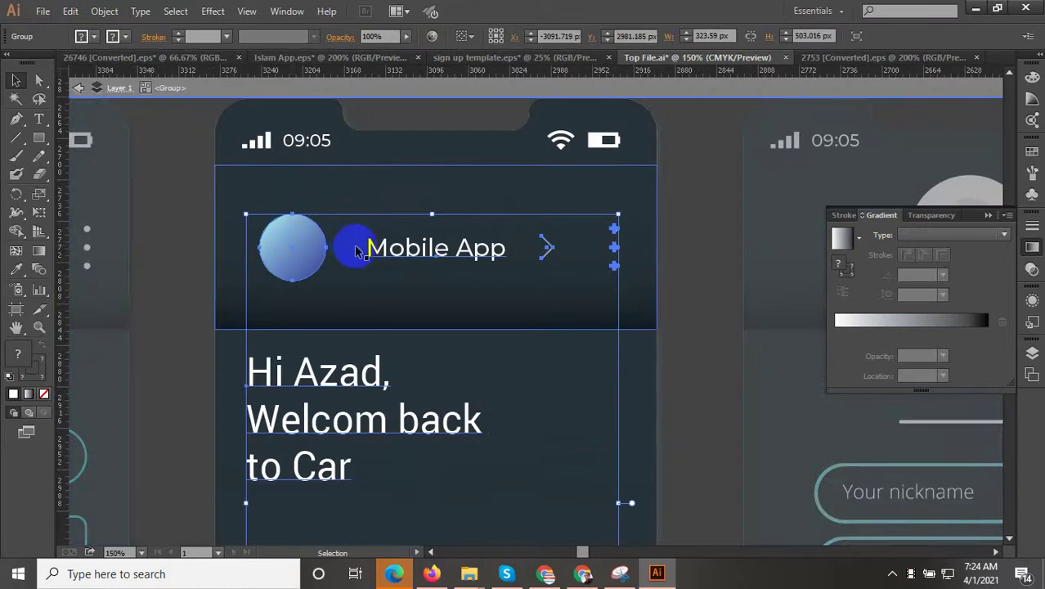
key("Escape")
left_click(305, 248)
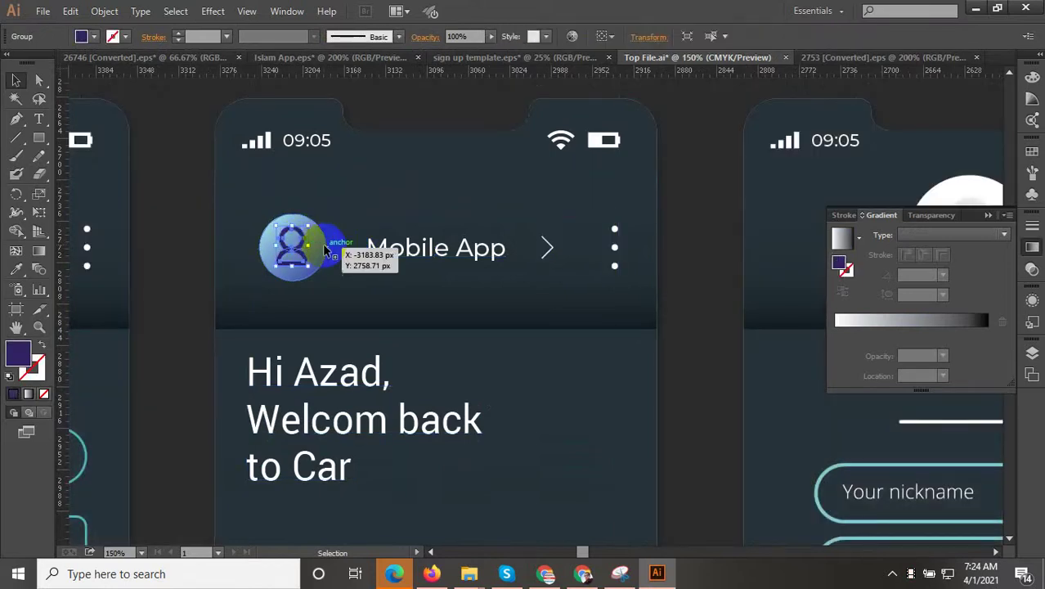
left_click_drag(325, 252, 304, 248)
Paste the user icon into Islam App.eps and place it over the third phone's avatar circle
left_click(472, 57)
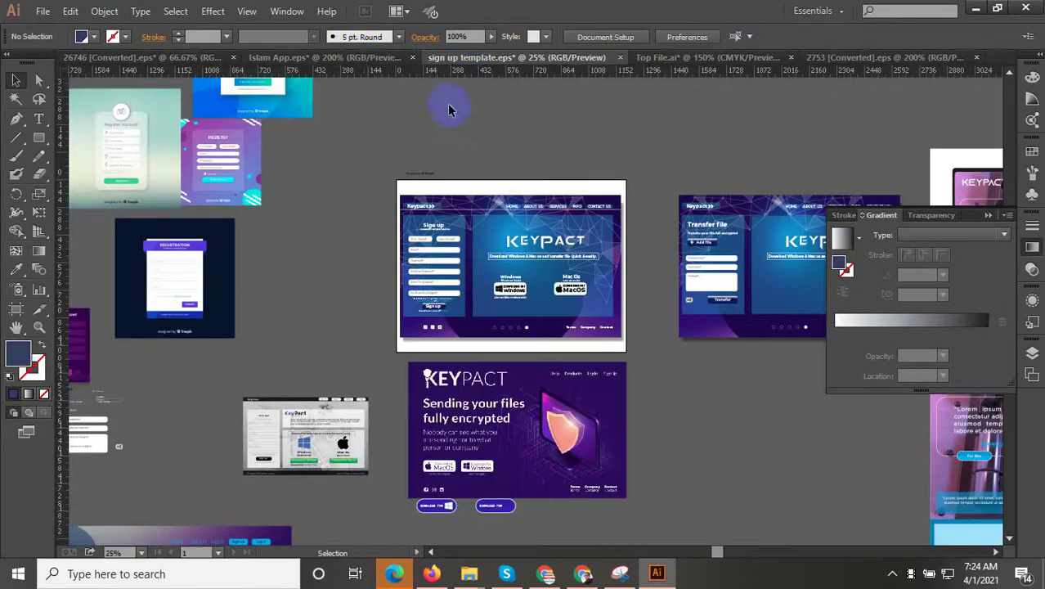
left_click(358, 55)
left_click(337, 243)
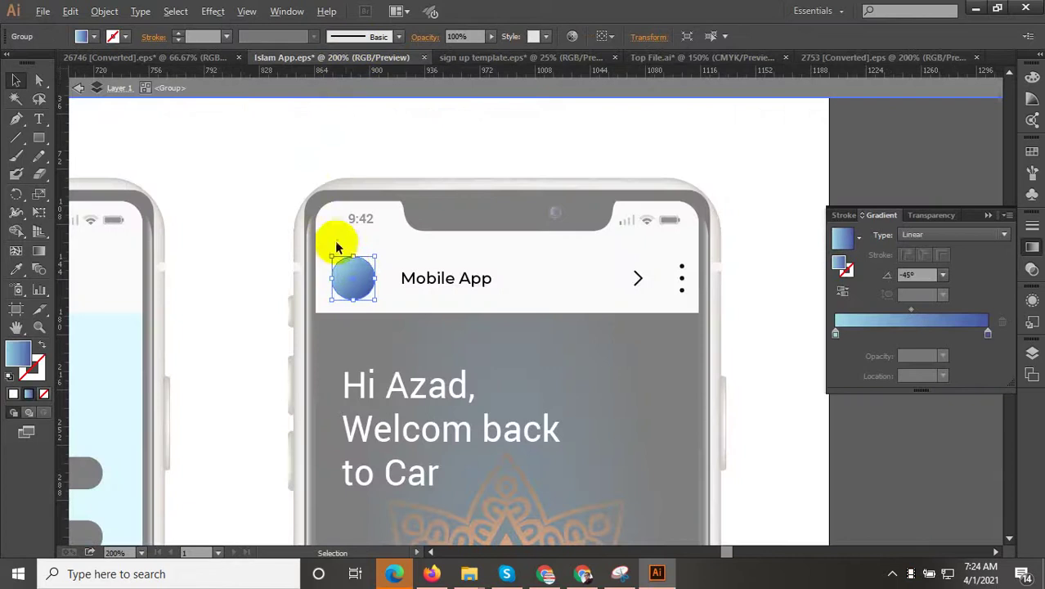
left_click(265, 165)
scroll(356, 285, "up", 3)
key("ctrl+v")
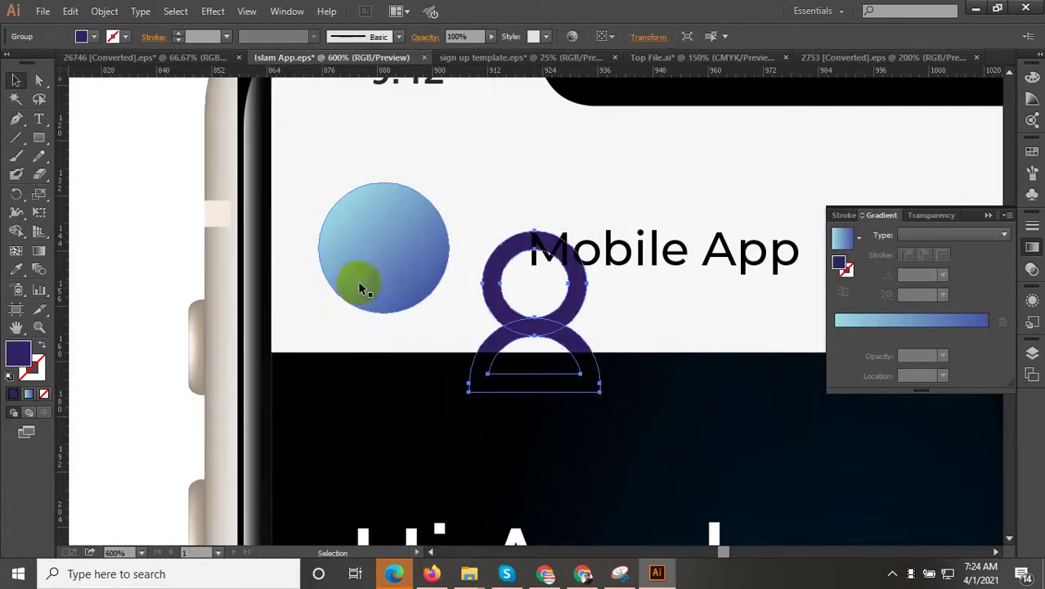
left_click_drag(532, 315, 381, 240)
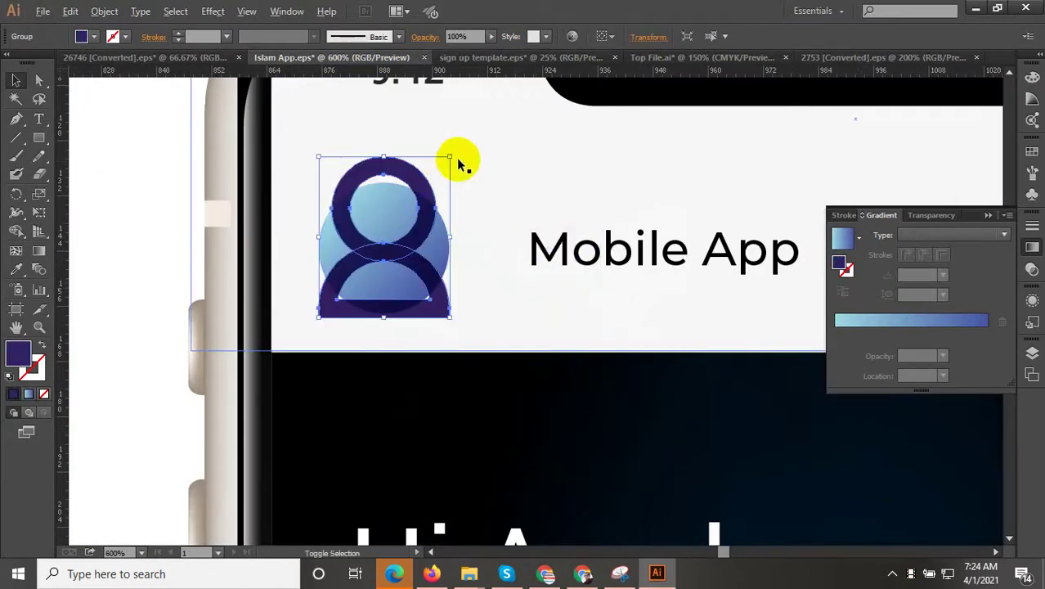
Scale the user icon down proportionally to fit inside the avatar circle, centre it there, and deselect it
left_click_drag(452, 157, 409, 200)
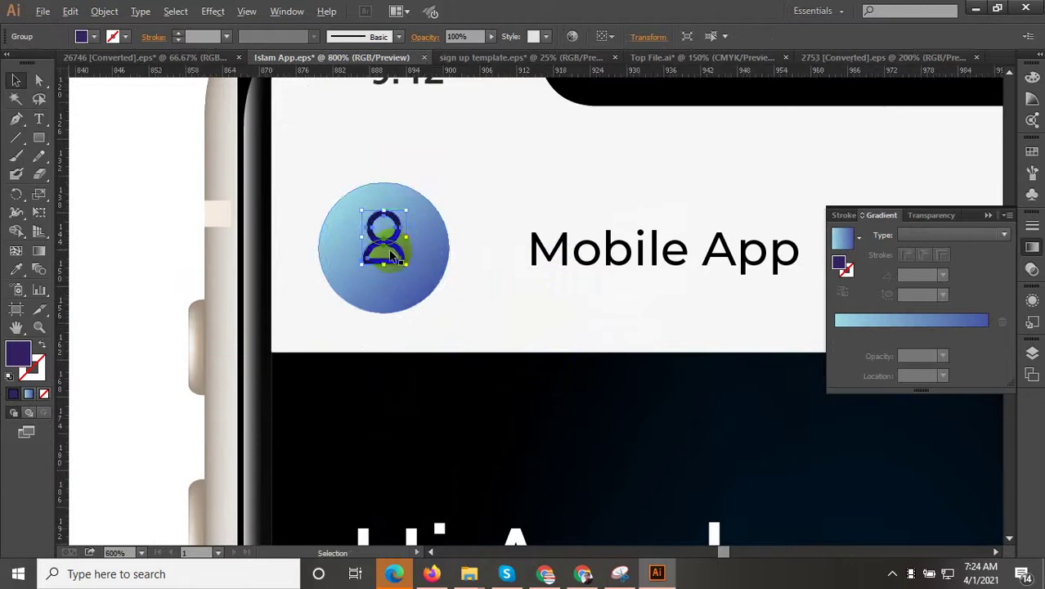
scroll(381, 237, "up", 2)
left_click_drag(381, 235, 381, 270)
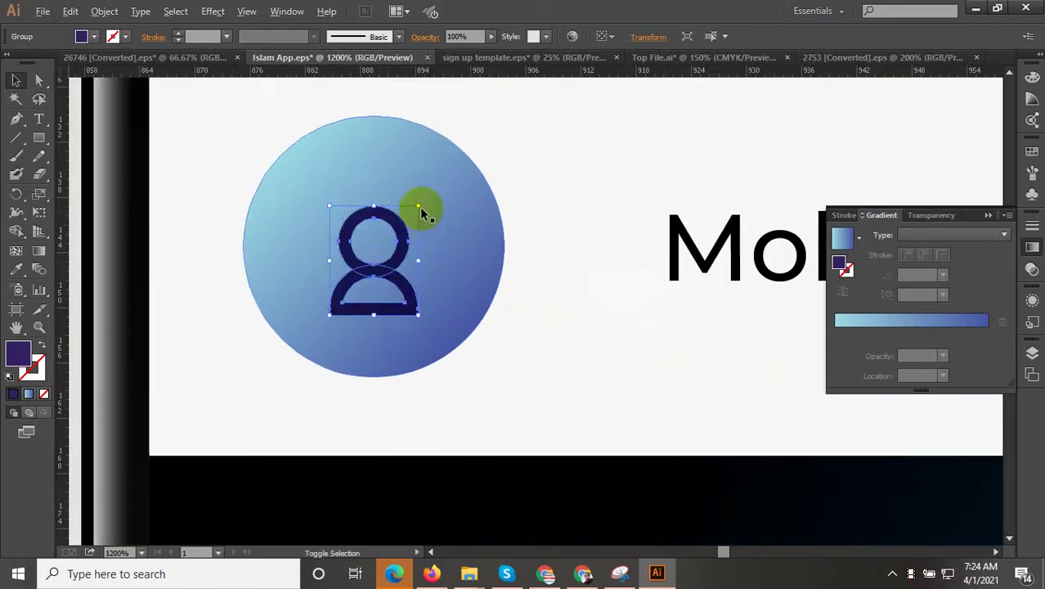
left_click_drag(420, 206, 437, 182)
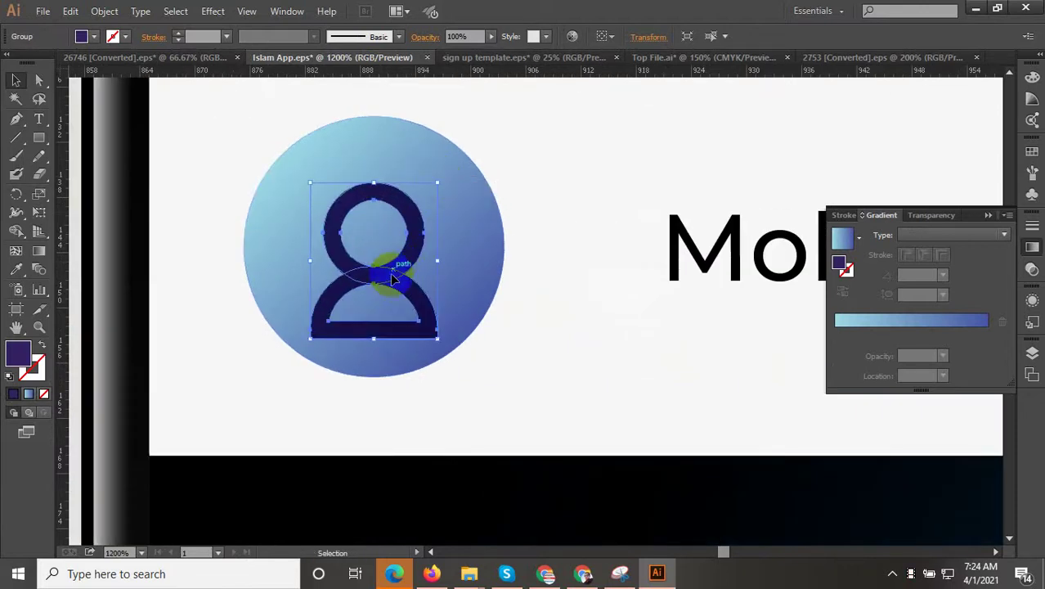
mouse_move(393, 279)
left_mouse_down()
mouse_move(385, 268)
mouse_move(402, 273)
left_mouse_up()
key("ctrl+0")
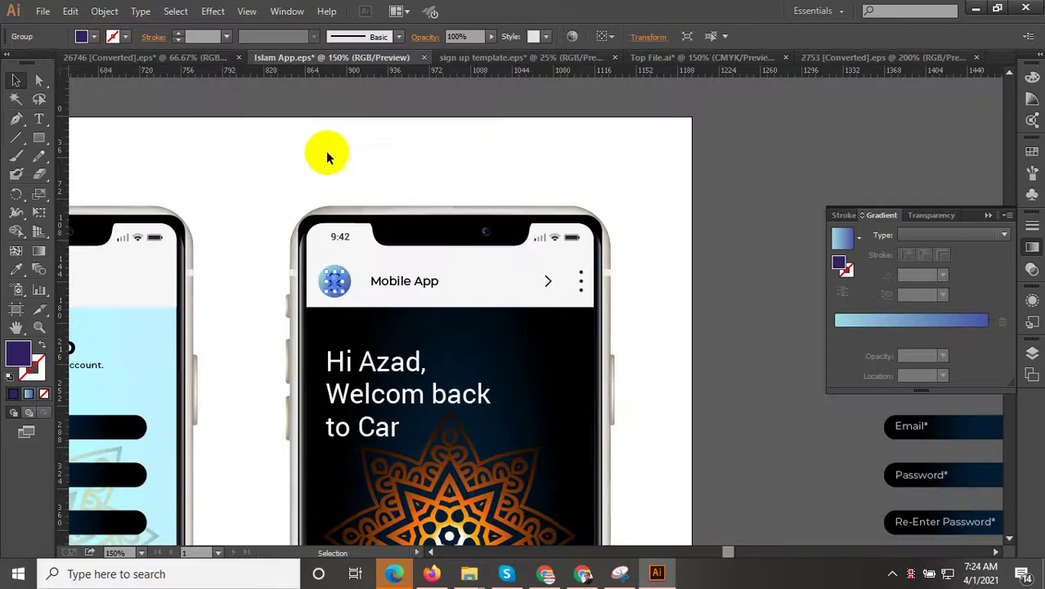
left_click(502, 149)
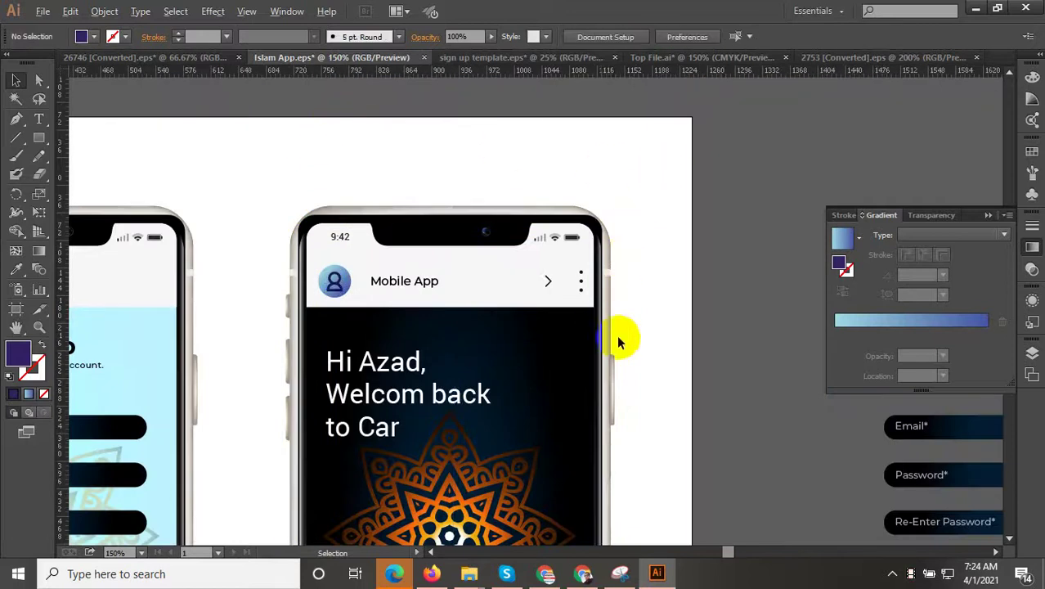
scroll(616, 339, "down", 1)
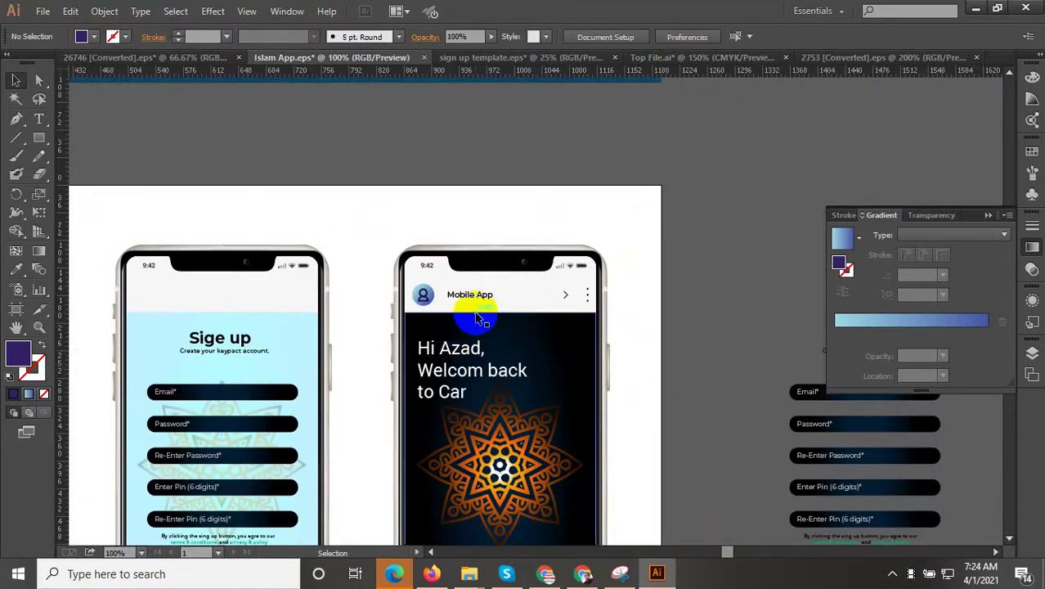
scroll(474, 291, "down", 1)
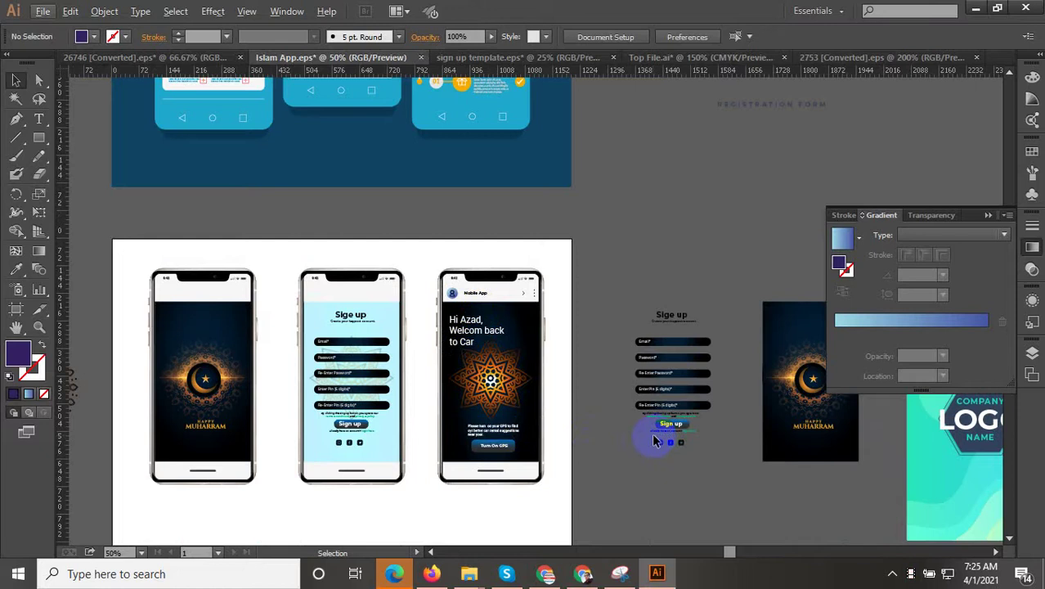
scroll(654, 441, "down", 2)
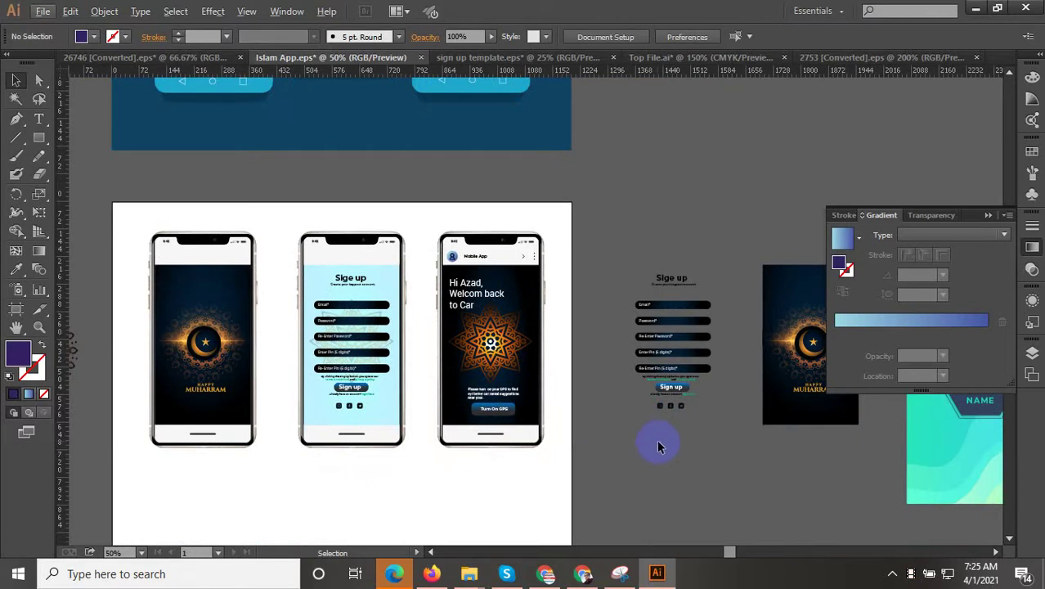
scroll(397, 431, "down", 2)
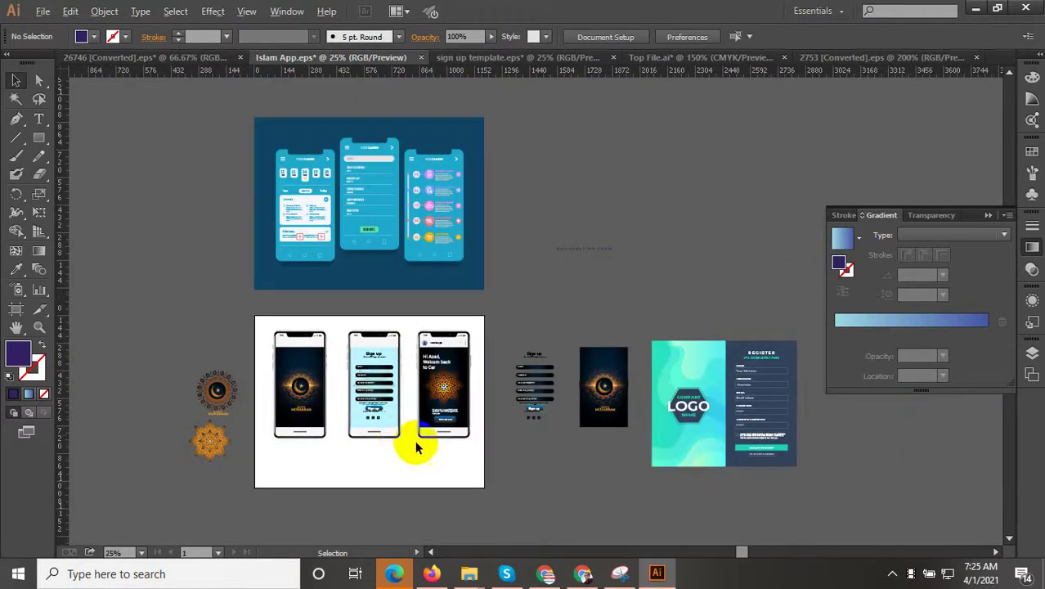
scroll(357, 427, "up", 2)
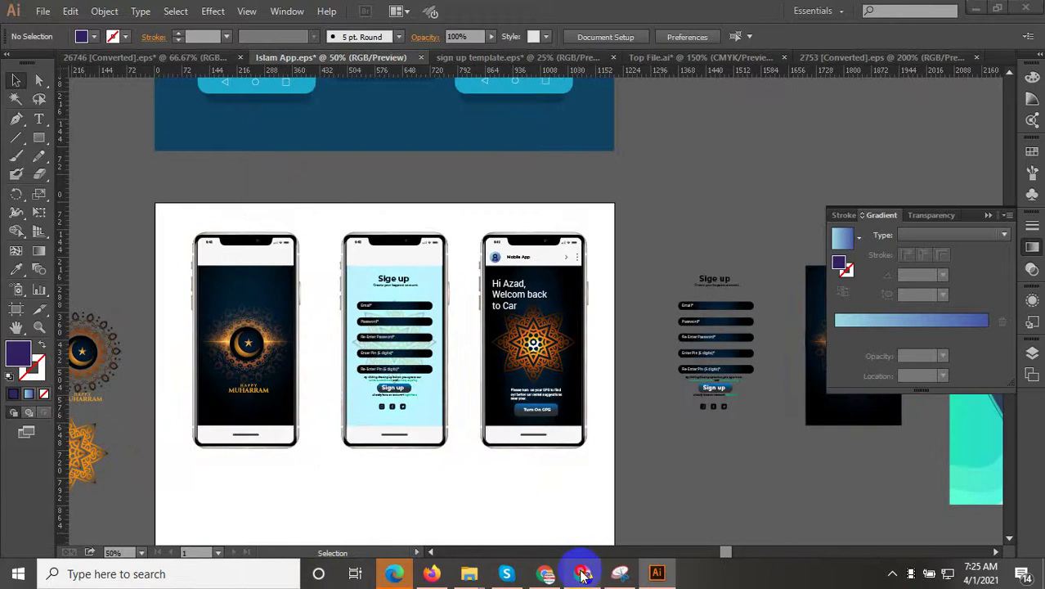
Switch to Chrome, open the KhatmatQuran contest on DesignContest in a new tab, and review its brief, design preferences and added files
left_click(582, 571)
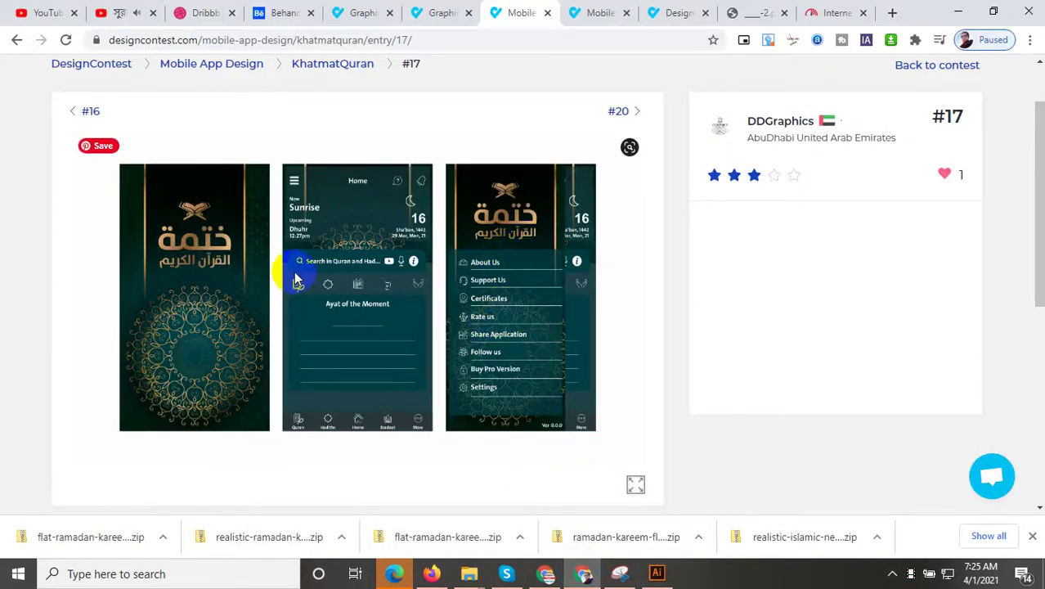
left_click(444, 13)
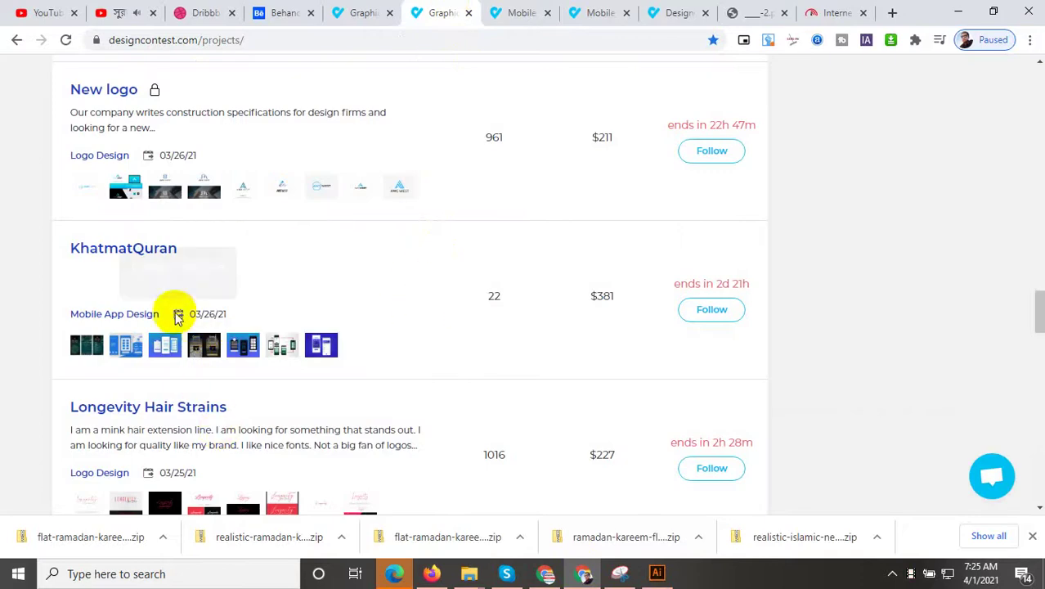
middle_click(145, 245)
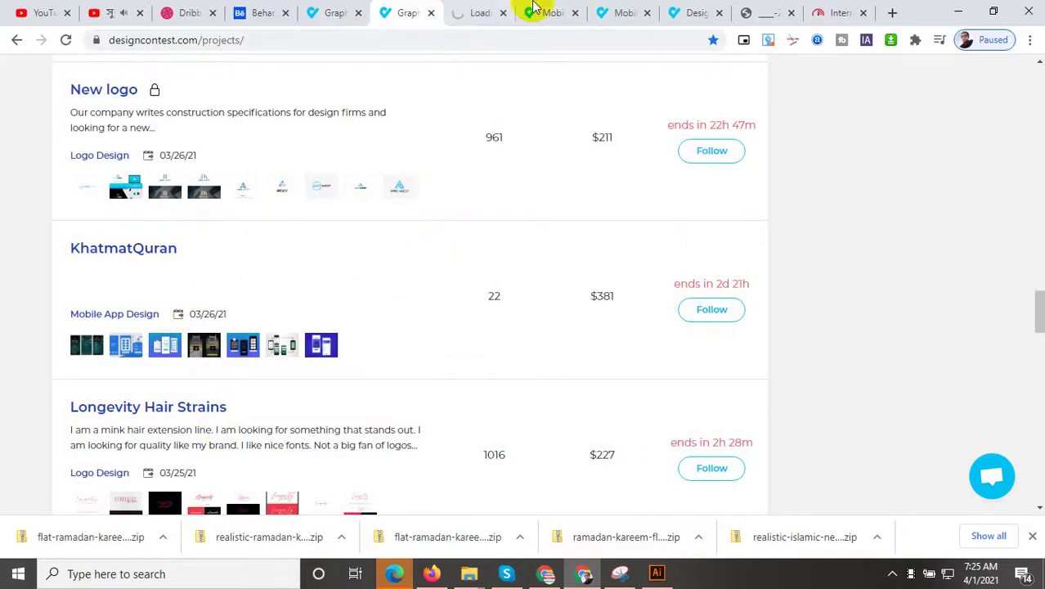
left_click(642, 10)
left_click(670, 10)
scroll(475, 376, "down", 3)
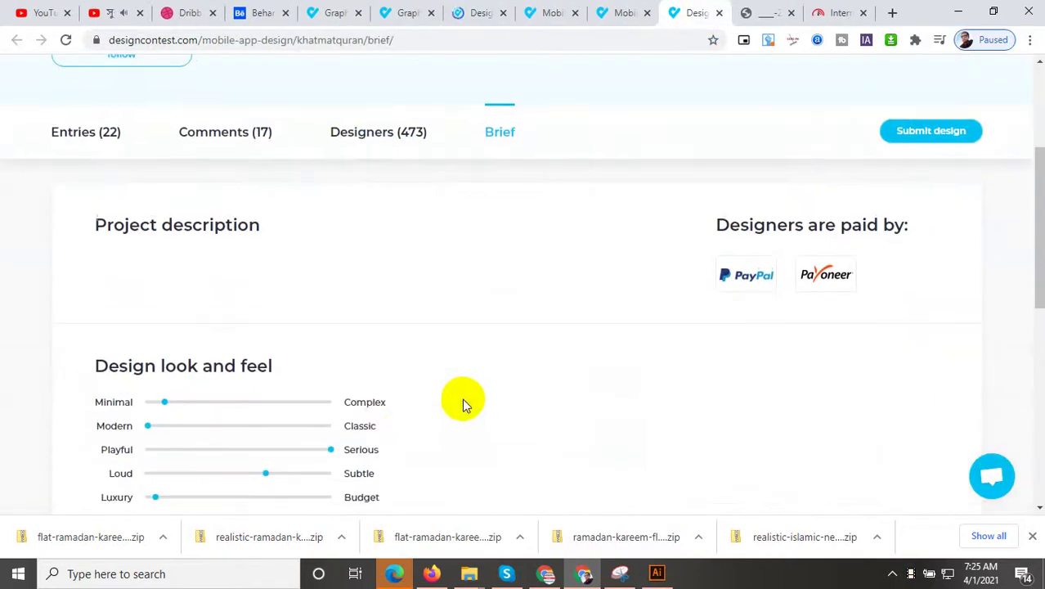
scroll(399, 442, "down", 3)
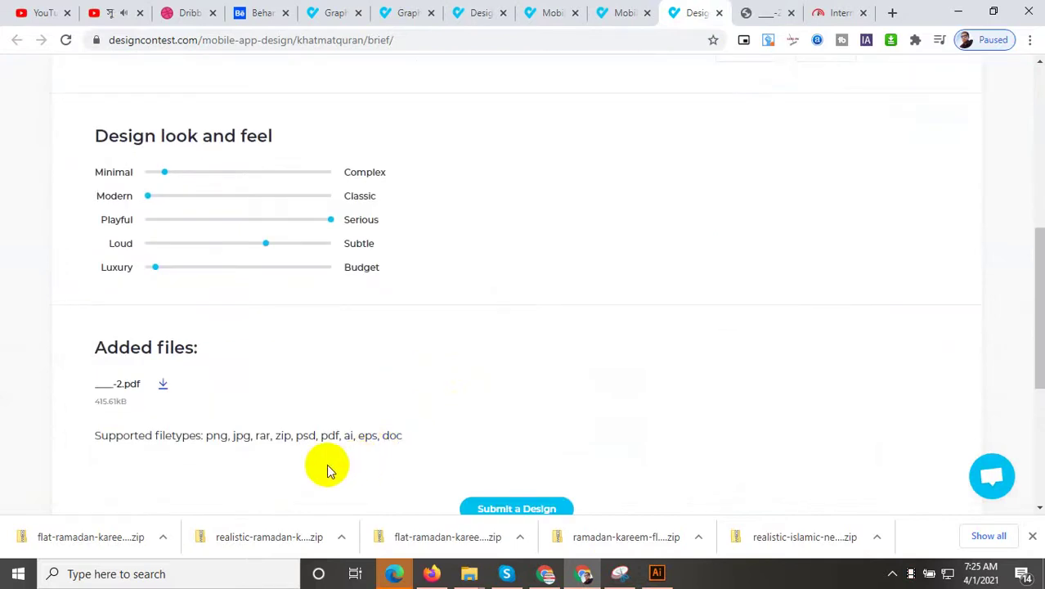
scroll(327, 403, "up", 6)
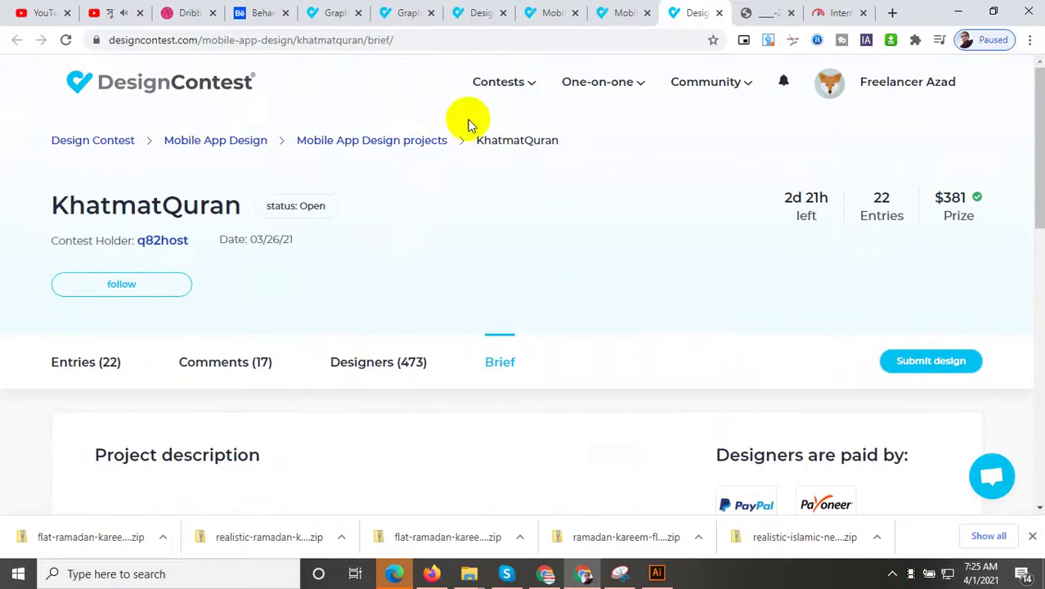
Examine the mobile screens of contest entry #17 and browse the other KhatmatQuran entries for reference
left_click(605, 11)
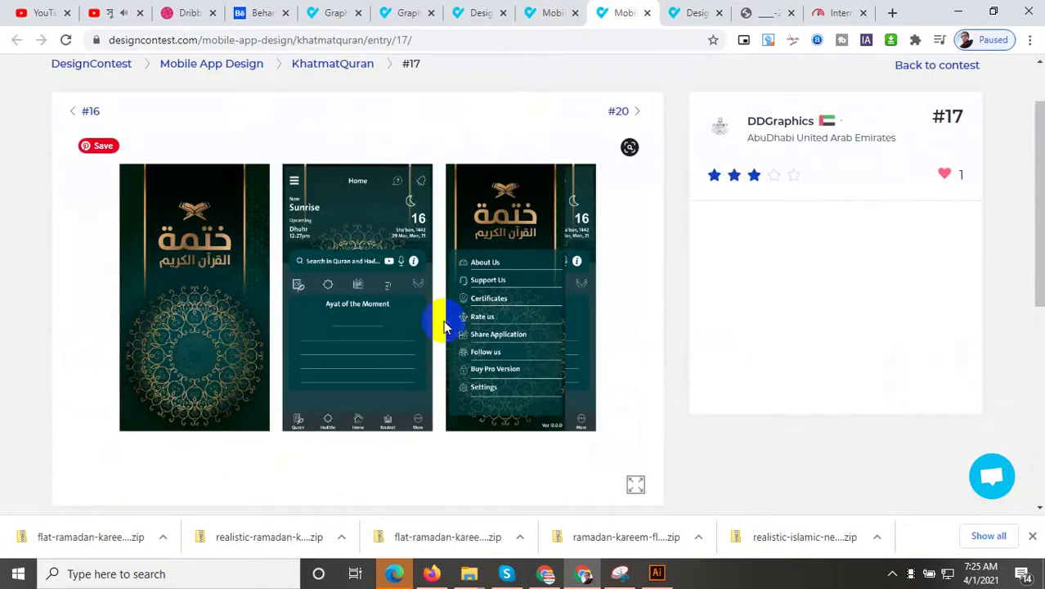
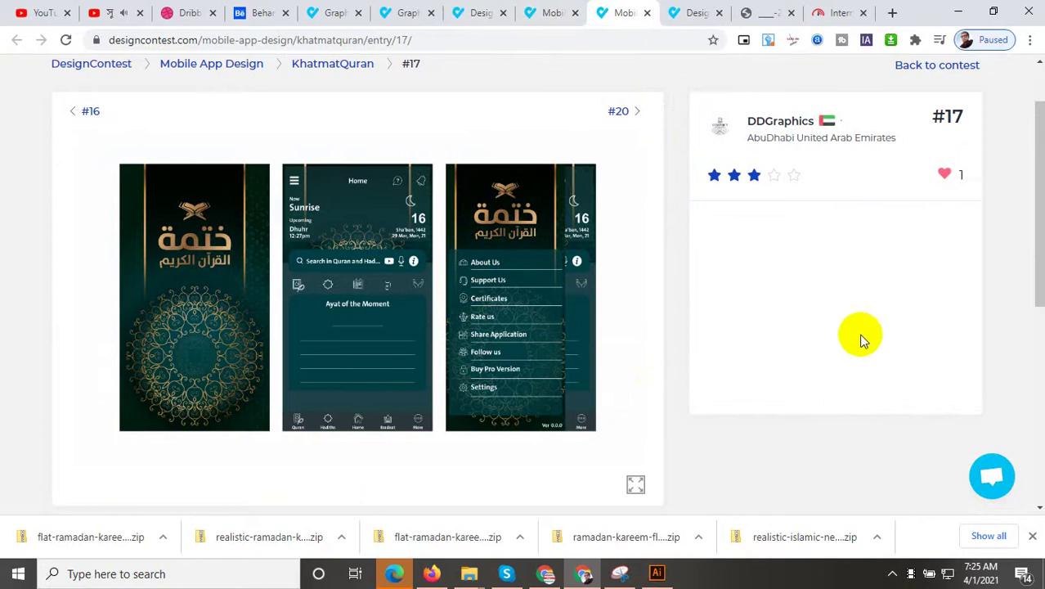
left_click(551, 10)
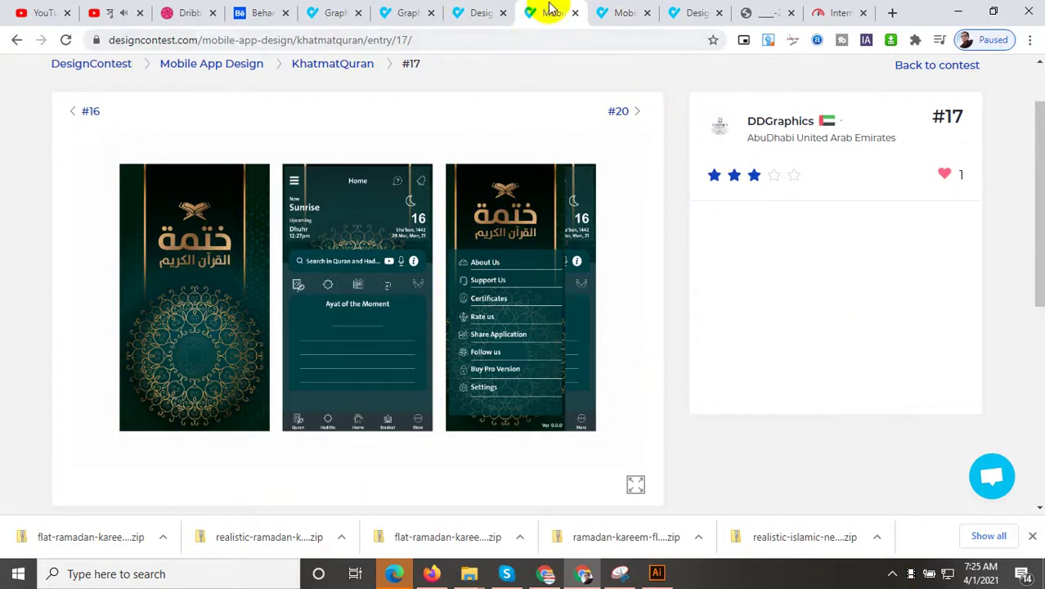
left_click(454, 12)
scroll(535, 301, "down", 3)
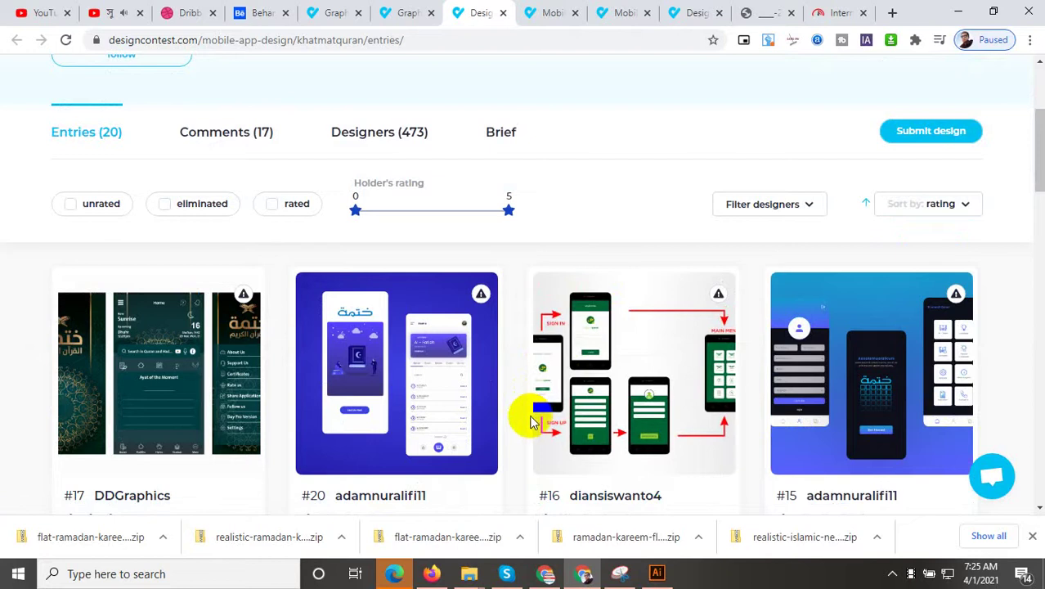
Look over the remaining KhatmatQuran contest entries for design reference
scroll(523, 426, "down", 5)
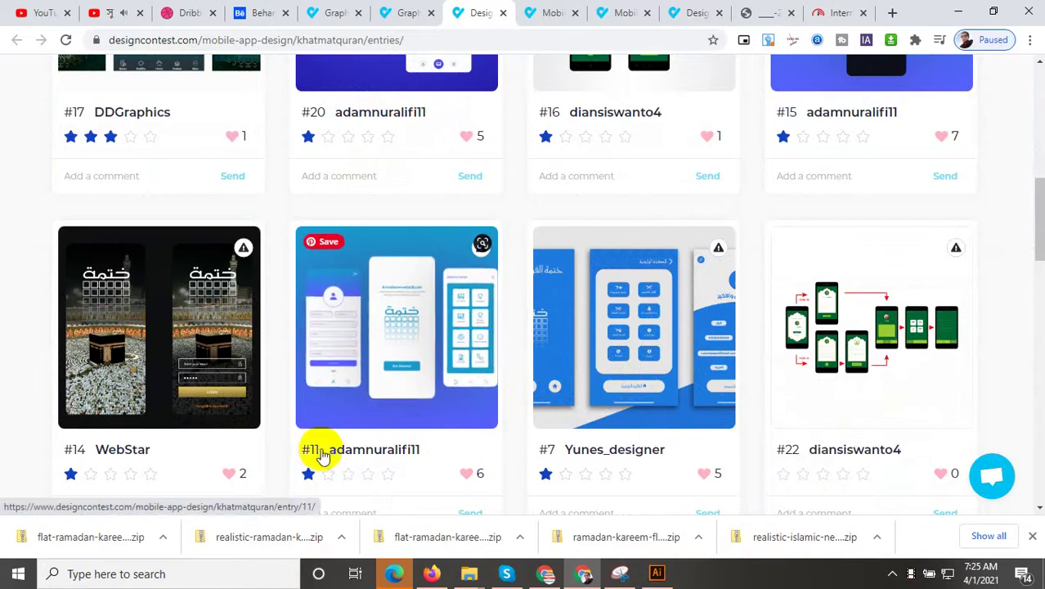
scroll(341, 442, "up", 2)
scroll(342, 443, "up", 2)
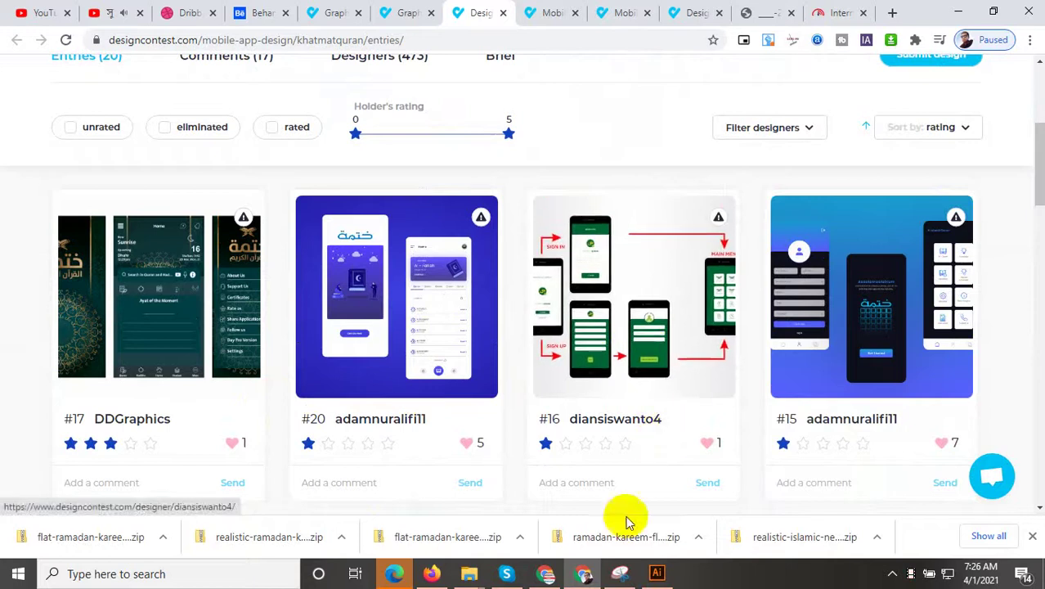
Switch to Illustrator and move the middle sign-up phone mockup slightly lower on the white artboard
left_click(656, 574)
left_click_drag(603, 497, 700, 430)
left_click_drag(550, 411, 423, 156)
left_click_drag(478, 292, 482, 393)
left_click(552, 457)
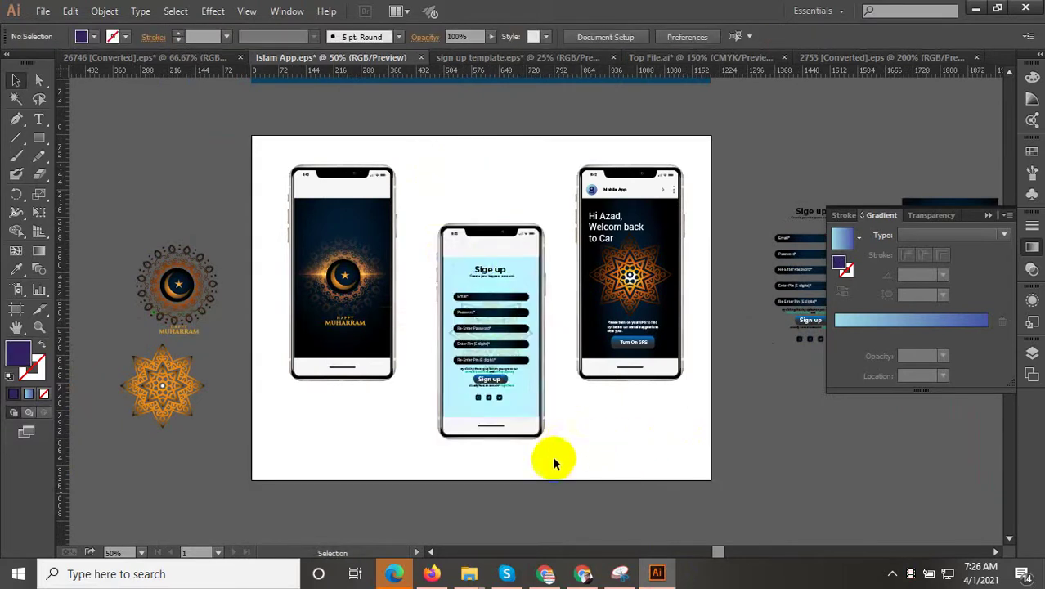
left_click_drag(553, 457, 430, 215)
left_click_drag(465, 283, 461, 301)
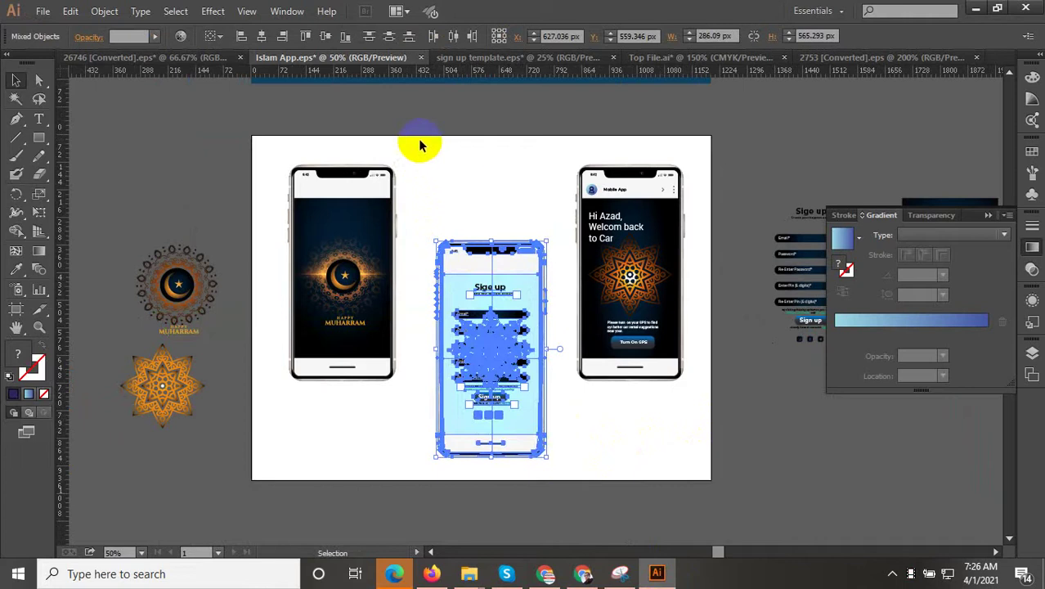
Nudge the first phone mockup with the Muharram screen slightly to the right and deselect everything
left_click(317, 377)
left_click_drag(338, 343, 342, 338)
left_click_drag(696, 421, 575, 146)
left_click(548, 345)
scroll(580, 455, "down", 1)
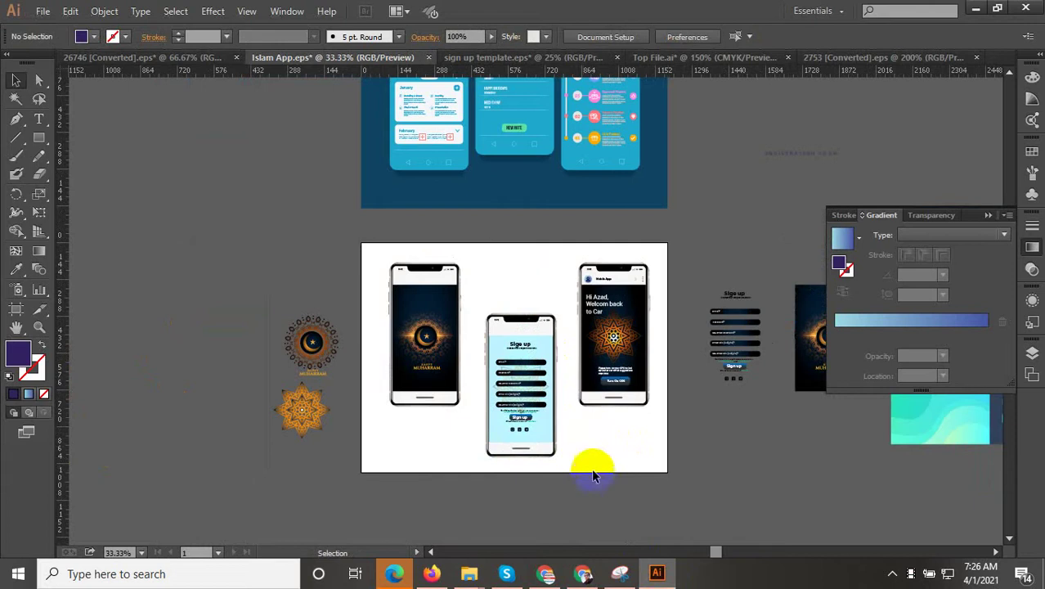
left_click_drag(570, 456, 490, 327)
scroll(504, 434, "up", 1)
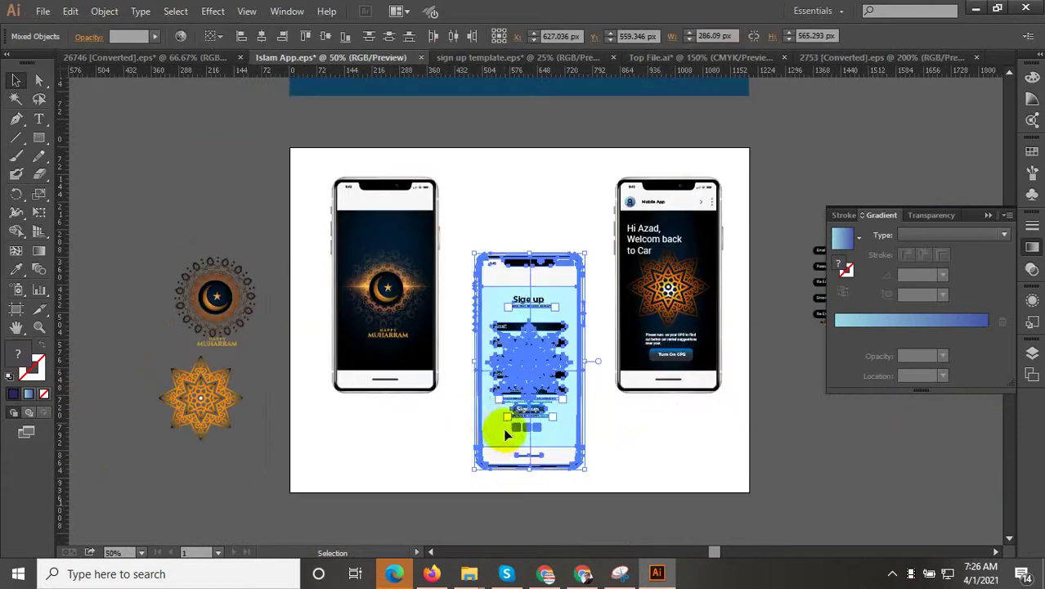
left_click(436, 468)
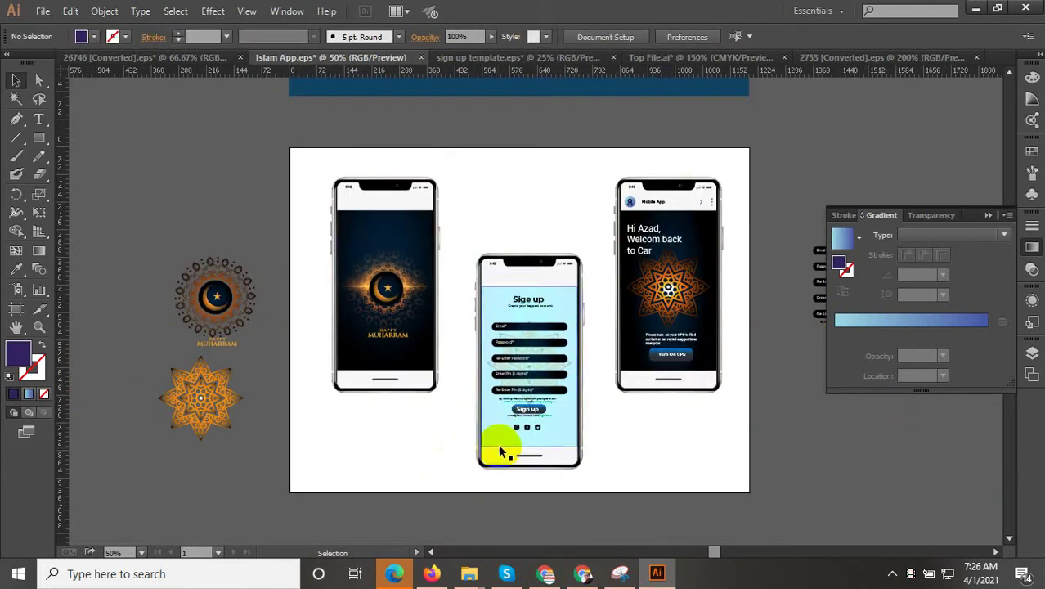
left_click_drag(566, 498, 456, 250)
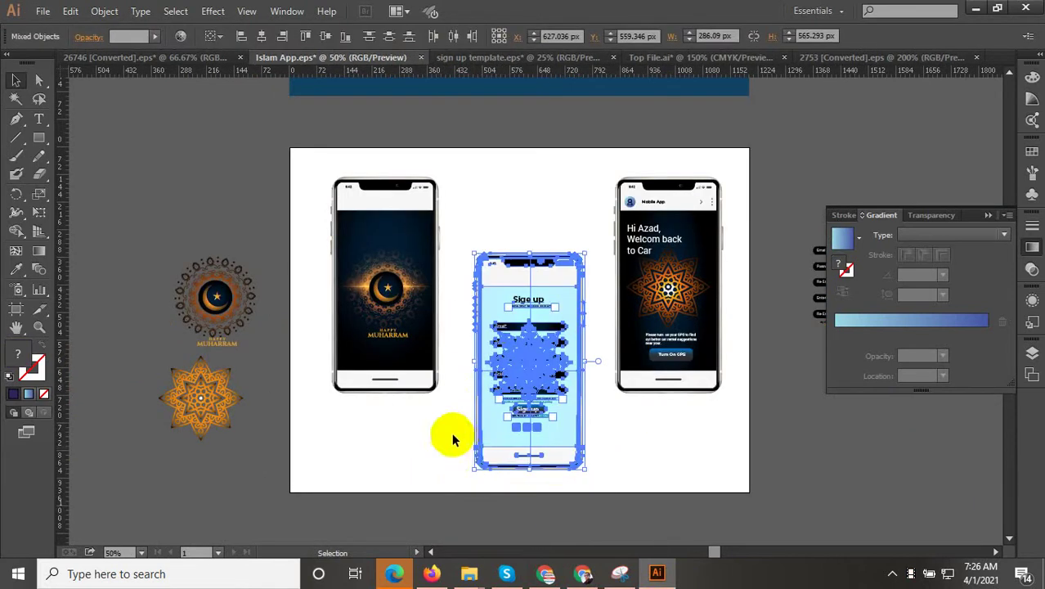
left_click(431, 456)
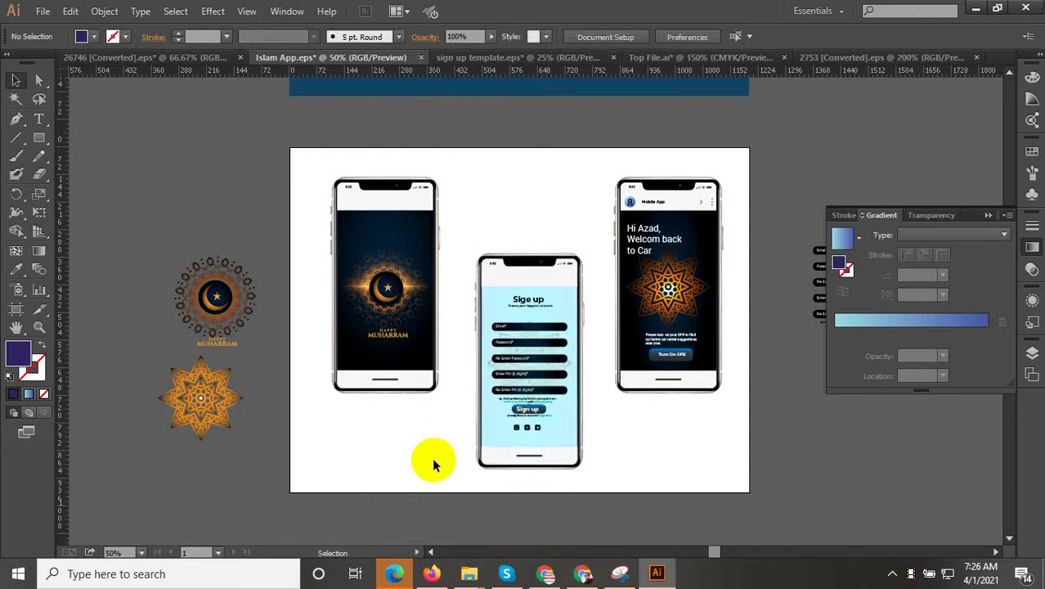
scroll(433, 464, "down", 1)
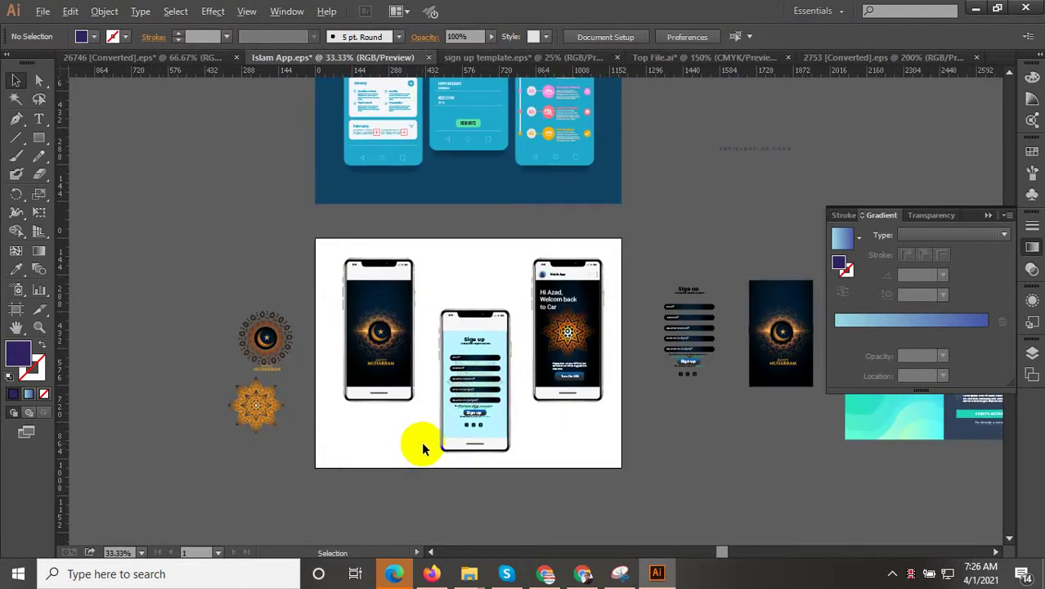
left_click_drag(771, 469, 679, 471)
left_click(786, 416)
left_click_drag(779, 431, 454, 406)
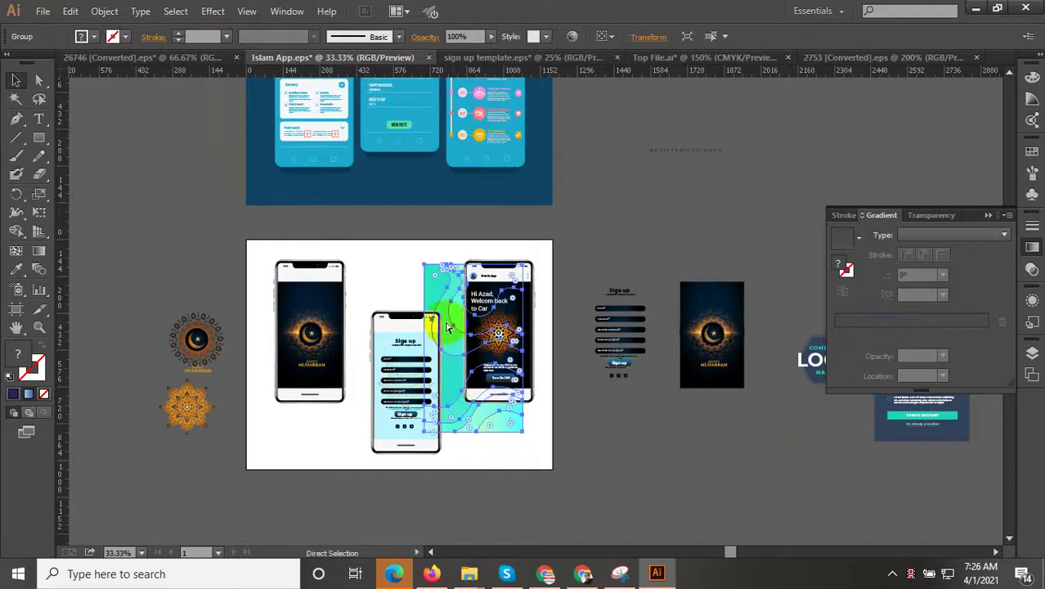
key("ctrl+z")
Duplicate the green wave background onto the phone artboard, align it to the artboard's upper-left corner and place it behind the phones
left_click_drag(799, 413, 270, 242)
scroll(240, 245, "up", 3)
scroll(304, 234, "down", 3)
scroll(305, 233, "down", 1)
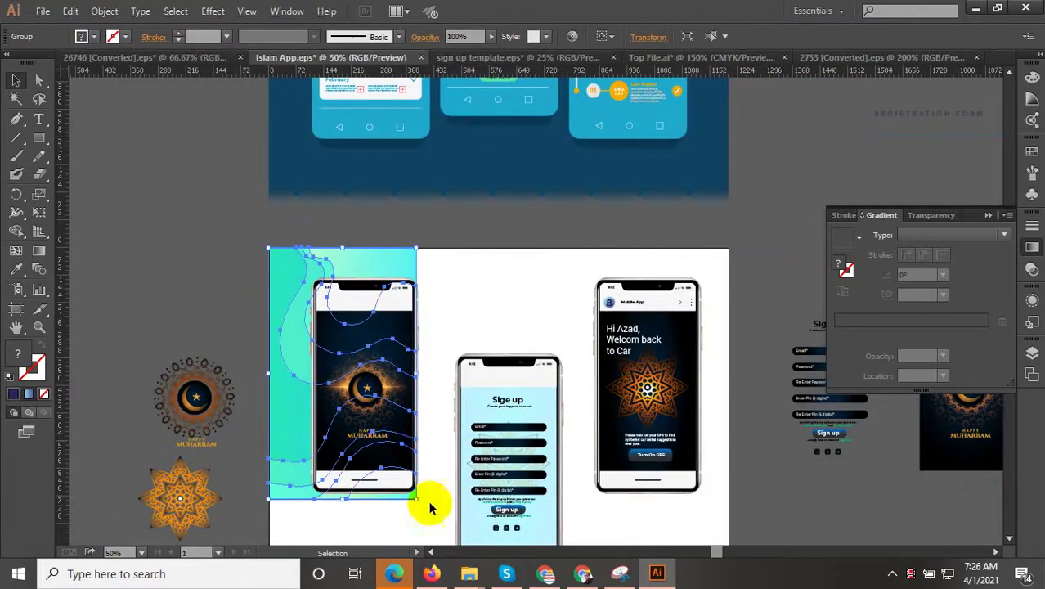
Stretch the green wave background to cover the whole phone artboard and deselect it
scroll(337, 257, "down", 2)
scroll(391, 416, "up", 3)
left_click_drag(354, 307, 772, 430)
scroll(482, 475, "down", 2)
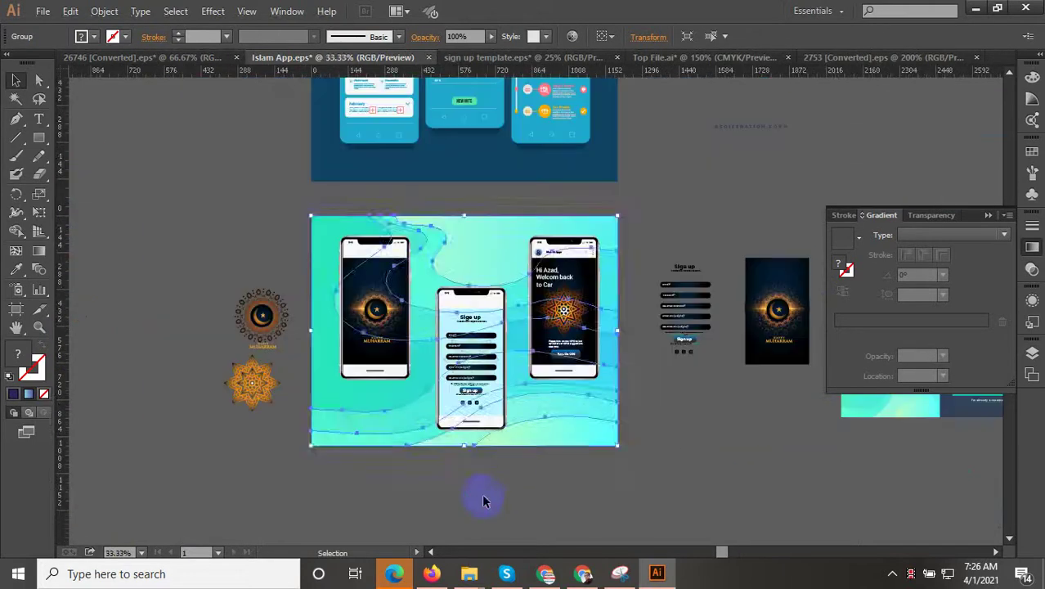
left_click(487, 502)
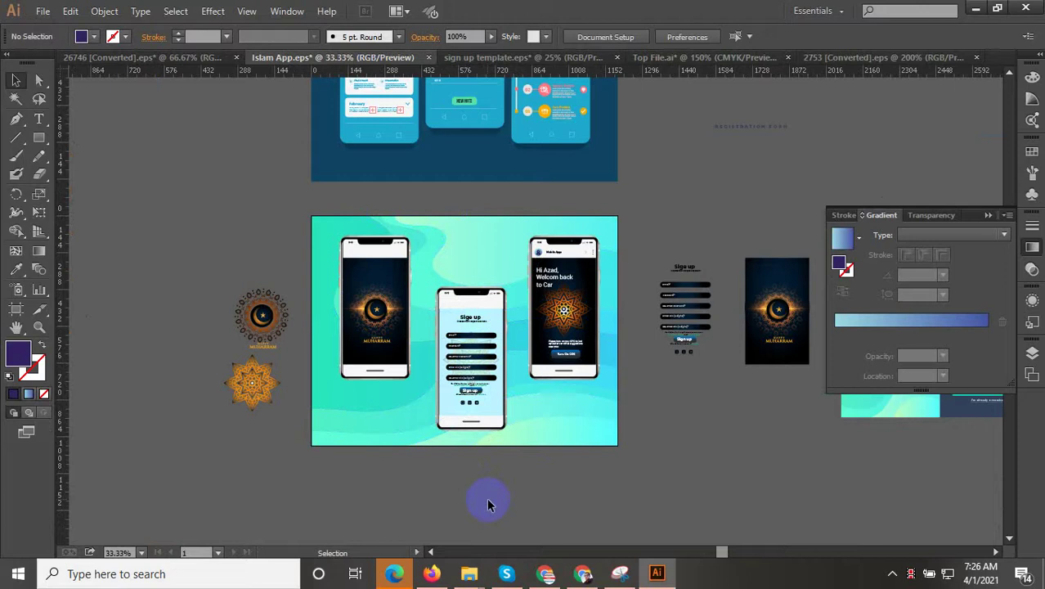
Scale all three phone mockups down together to about 937 × 698 px, leaving the background untouched, and deselect them
scroll(459, 494, "up", 1)
scroll(459, 497, "down", 1)
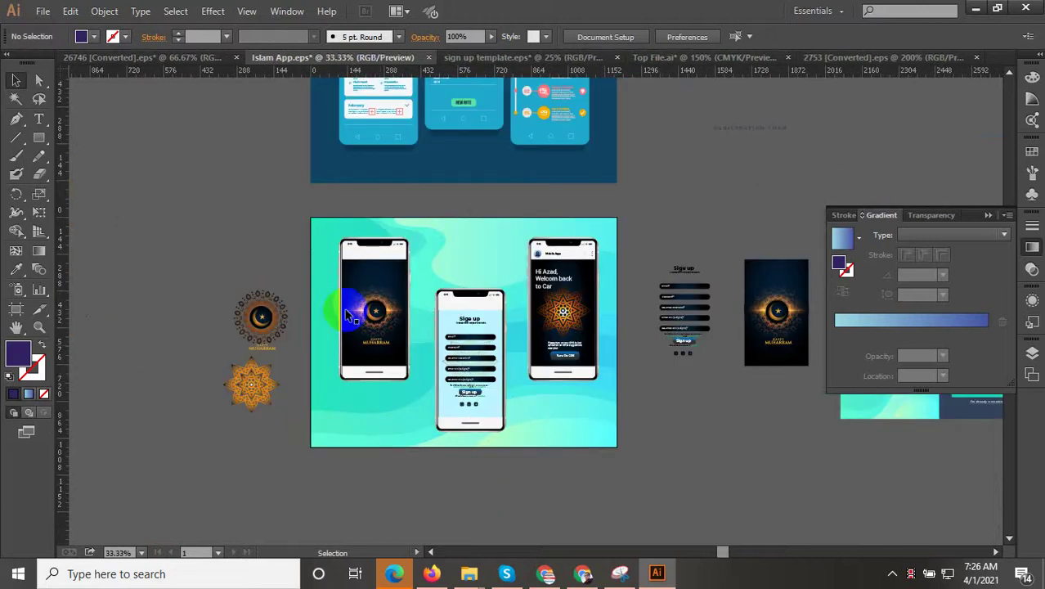
left_click_drag(618, 485, 579, 420)
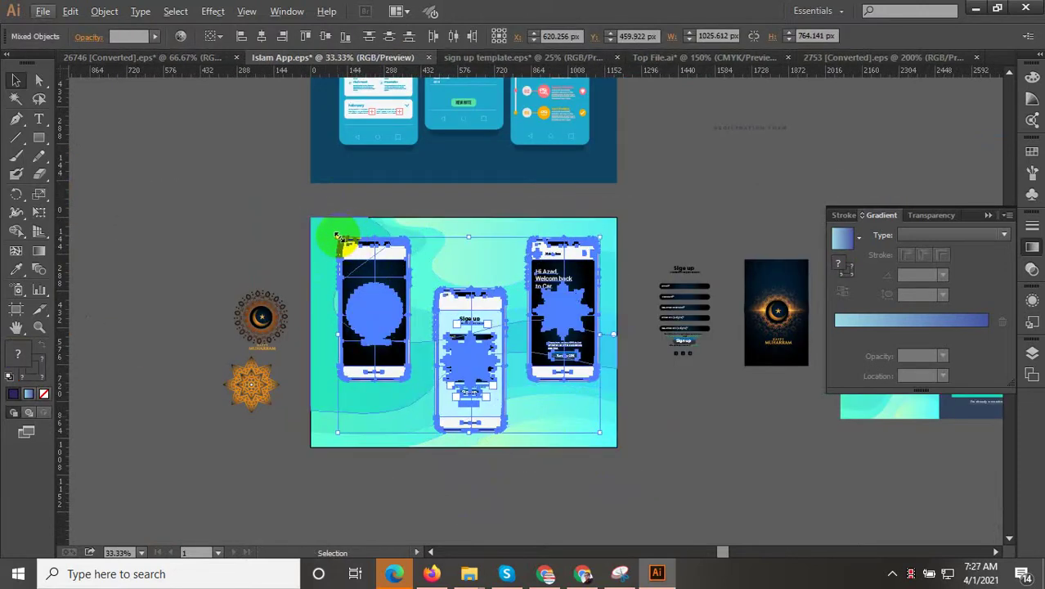
left_click_drag(336, 235, 396, 283)
scroll(385, 268, "up", 1)
scroll(401, 314, "down", 1)
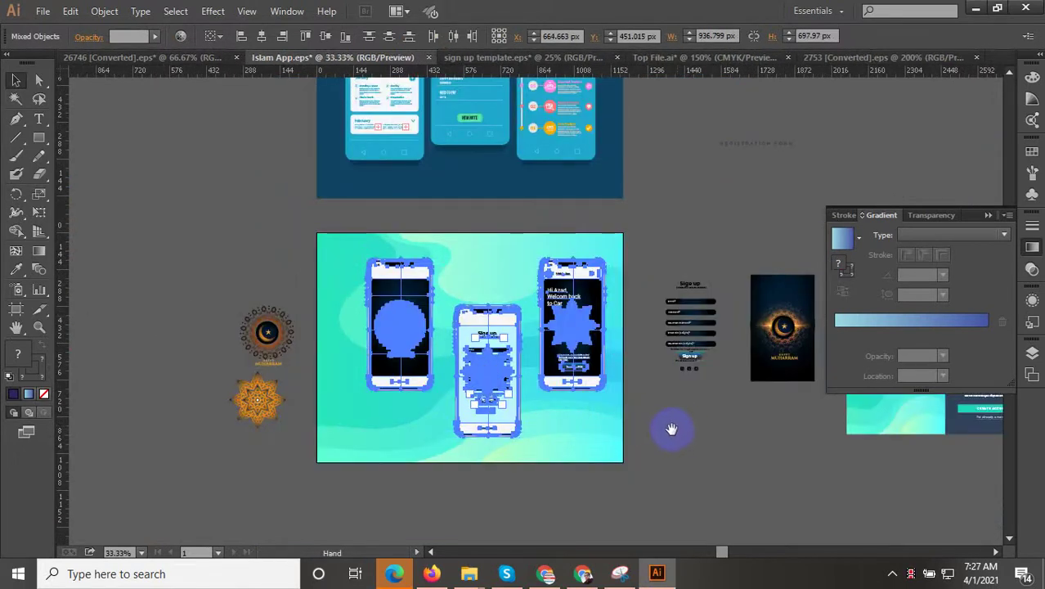
left_click_drag(671, 429, 627, 370)
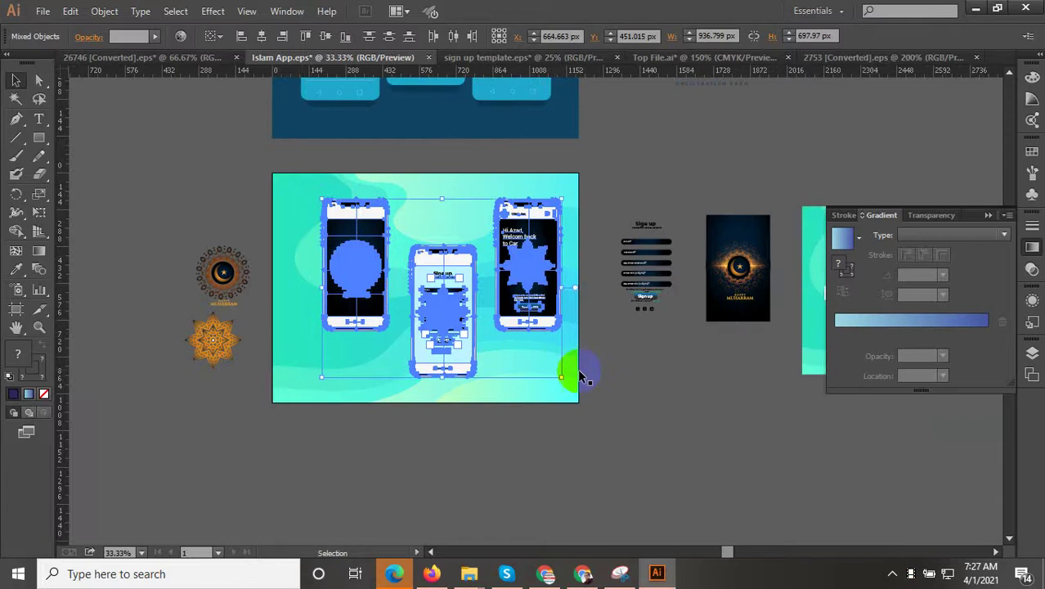
left_click(505, 462)
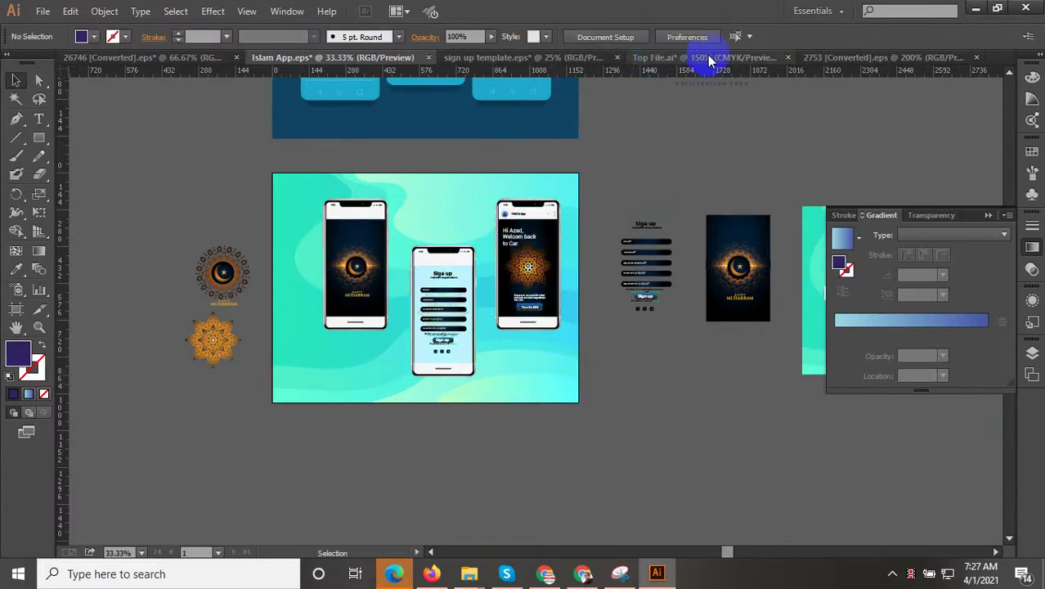
Switch to Top File.ai and look through its artboards for heading text and button elements to reuse
left_click(817, 59)
key("ctrl+minus")
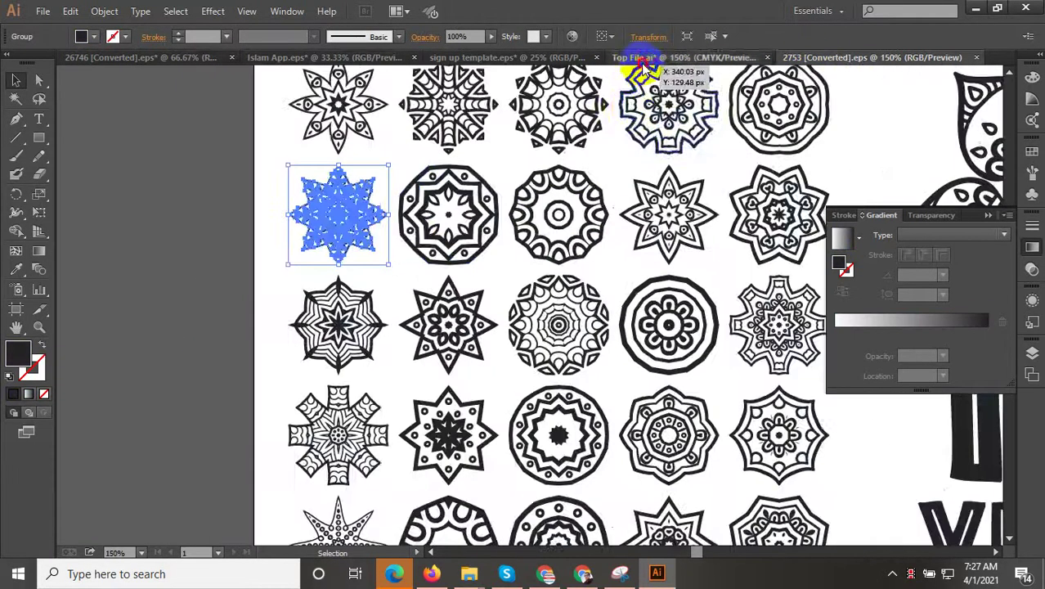
left_click(636, 59)
left_click(509, 361)
key("ctrl+minus")
key("ctrl+minus")
key("ctrl+minus")
key("ctrl+minus")
key("ctrl+minus")
key("ctrl+minus")
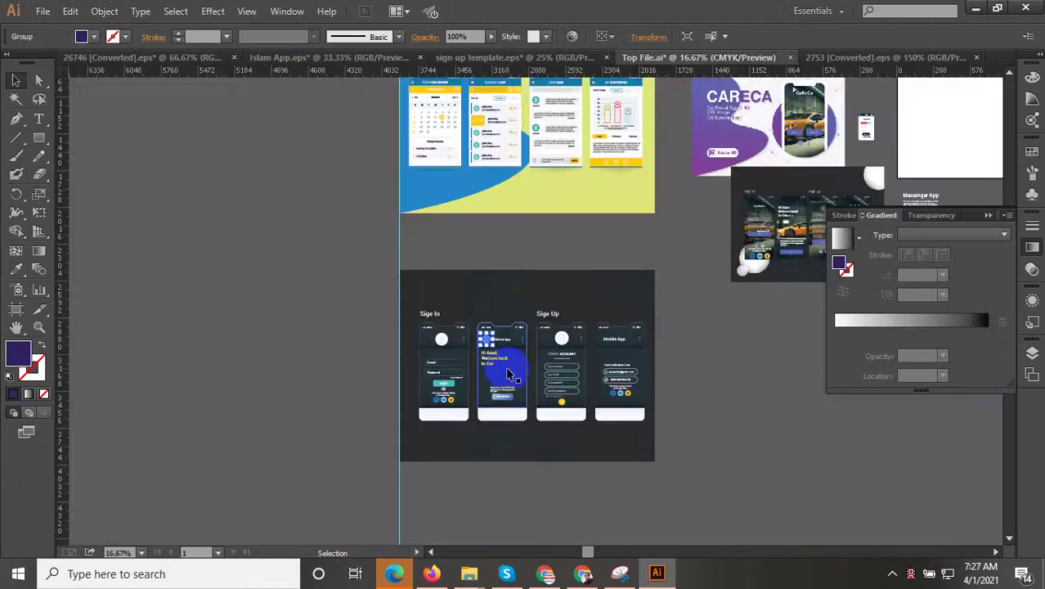
left_click(316, 346)
key("ctrl+minus")
key("ctrl+minus")
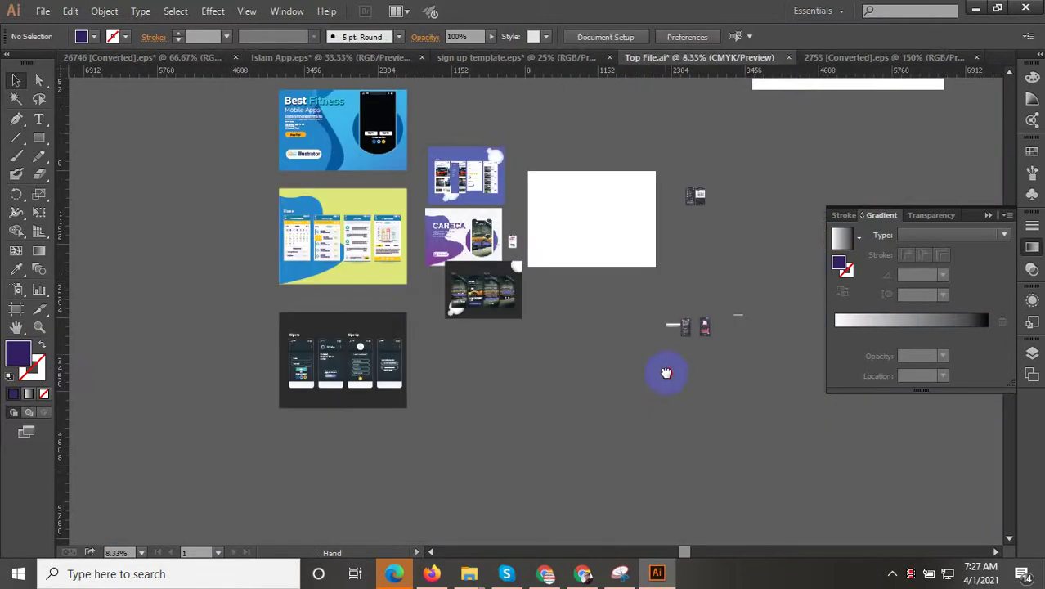
left_click_drag(666, 373, 539, 444)
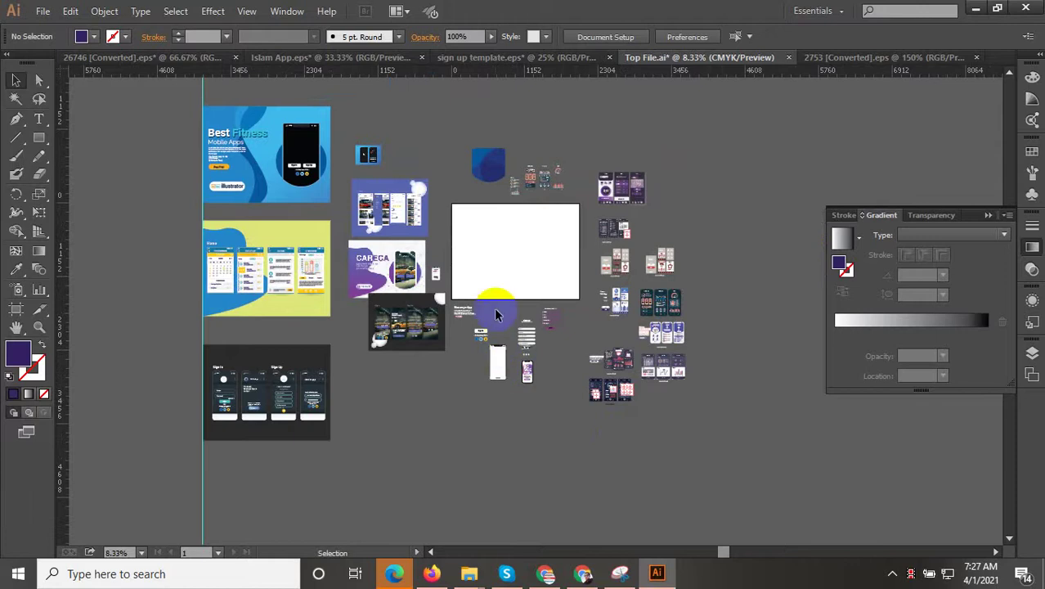
scroll(491, 294, "up", 1)
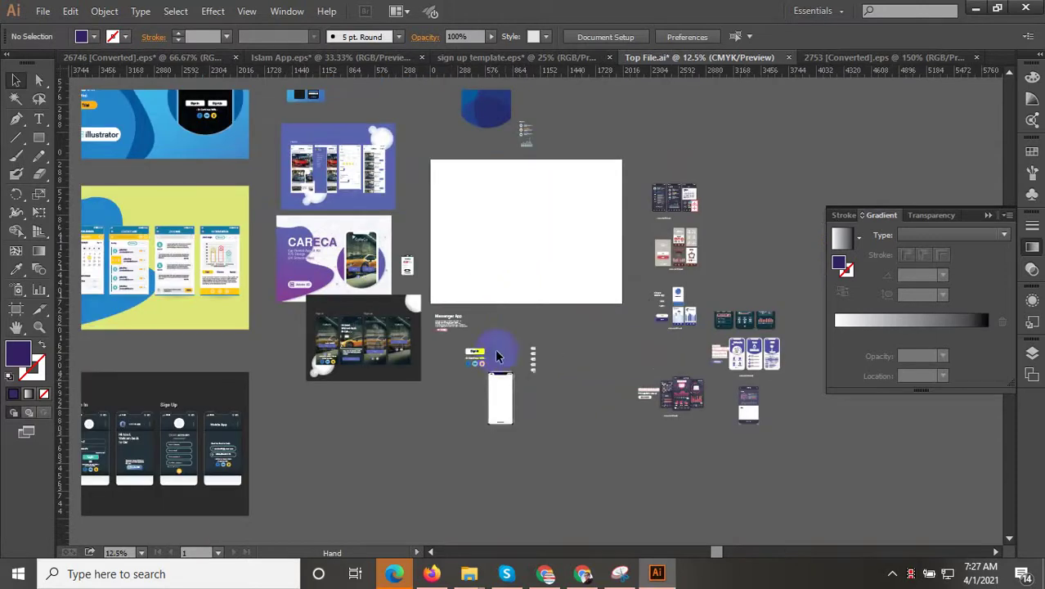
scroll(498, 416, "down", 1)
left_click_drag(518, 330, 480, 356)
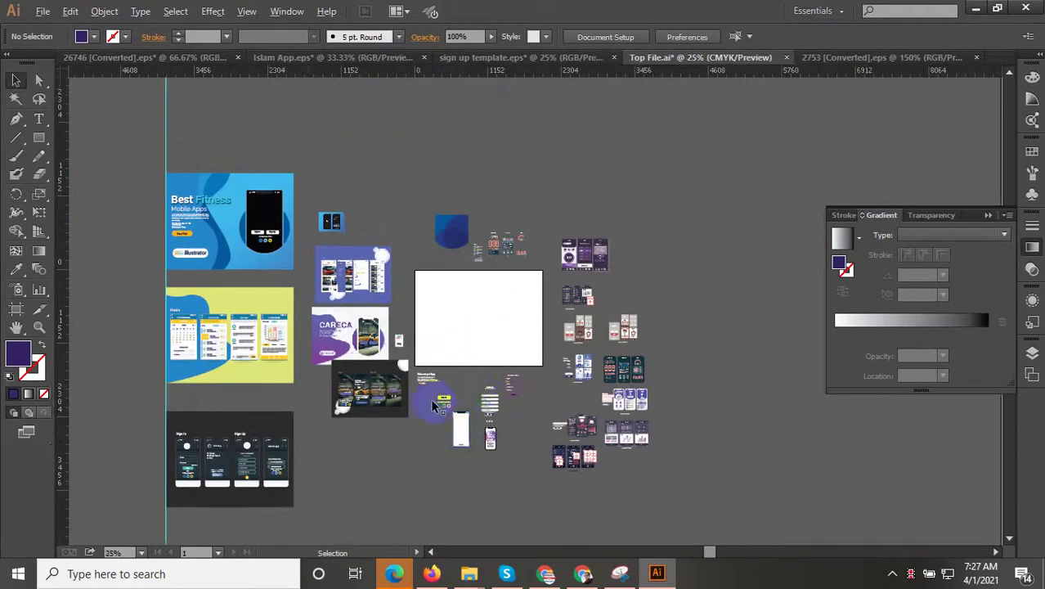
scroll(425, 370, "up", 5)
scroll(445, 357, "down", 2)
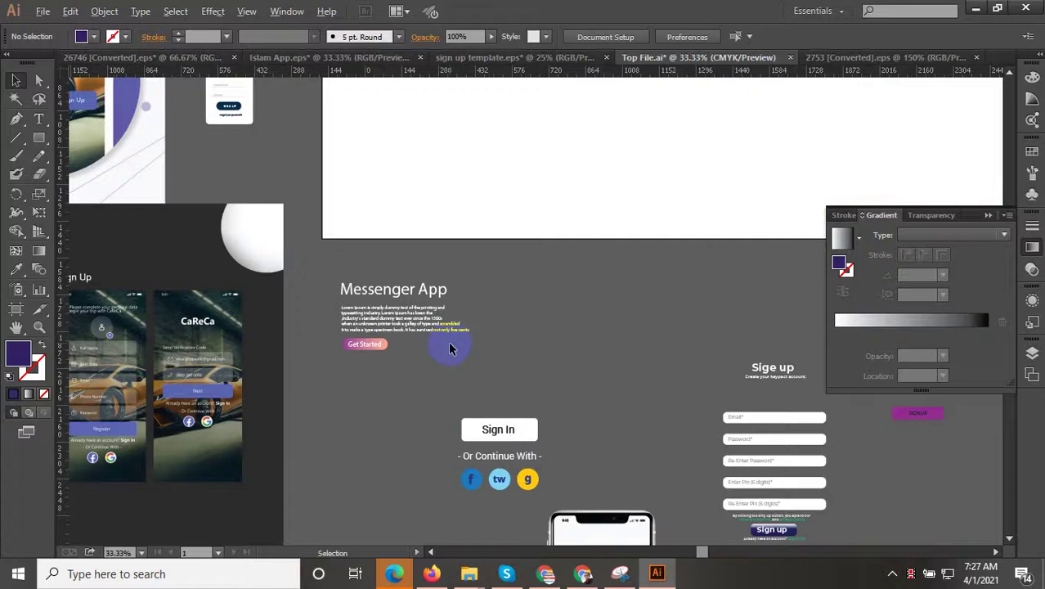
Select and copy the Best Fitness heading, Mobile Apps subtitle, description text, Free Trial button and illustrator badge from the blue banner
left_click_drag(514, 358, 812, 460)
left_click_drag(541, 410, 947, 473)
left_click_drag(703, 323, 670, 505)
left_click(345, 170)
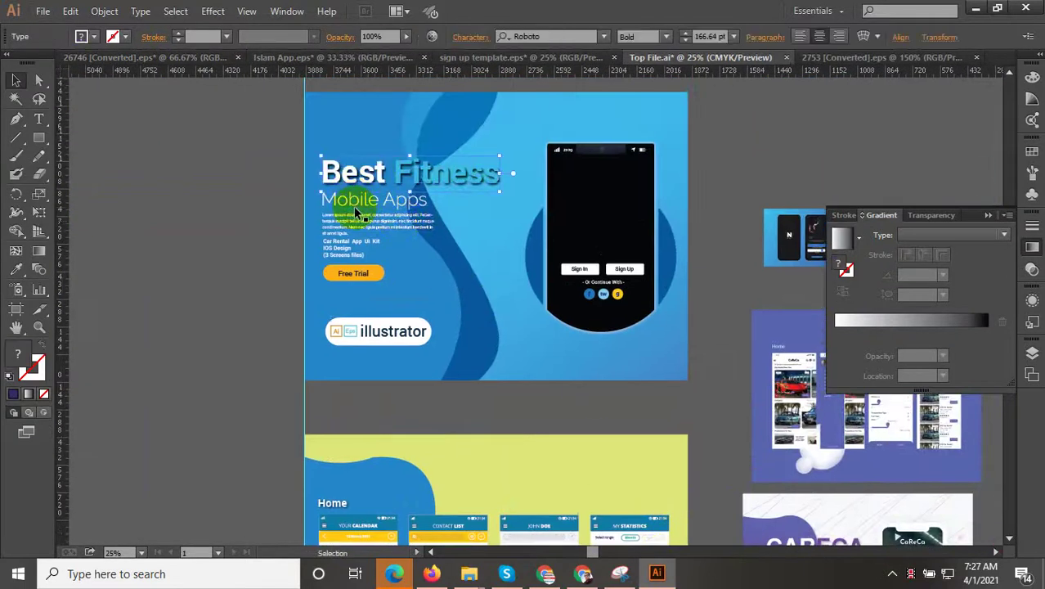
left_click_drag(513, 402, 435, 408)
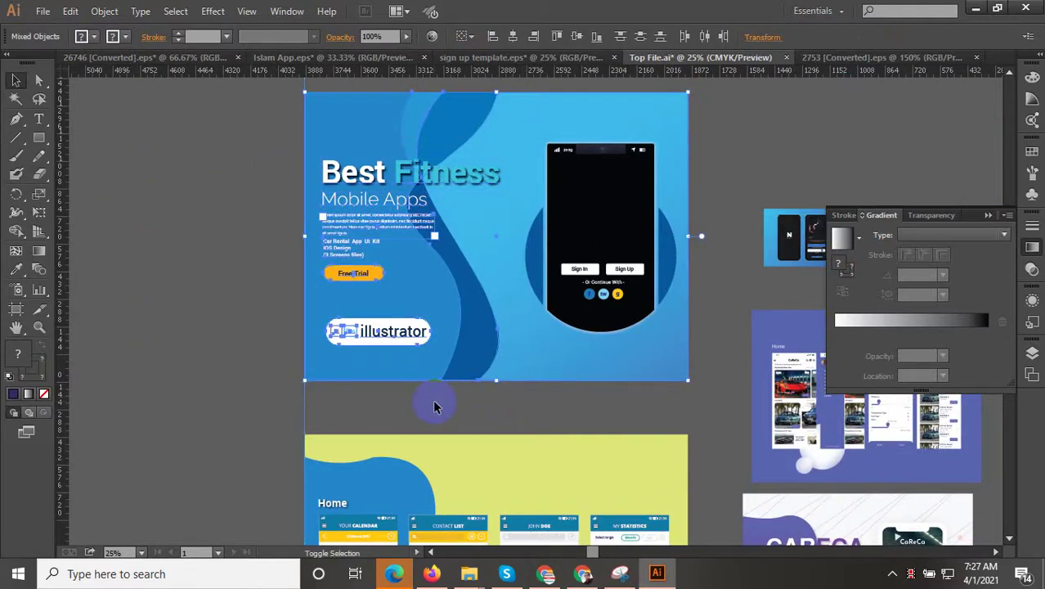
left_click(448, 350)
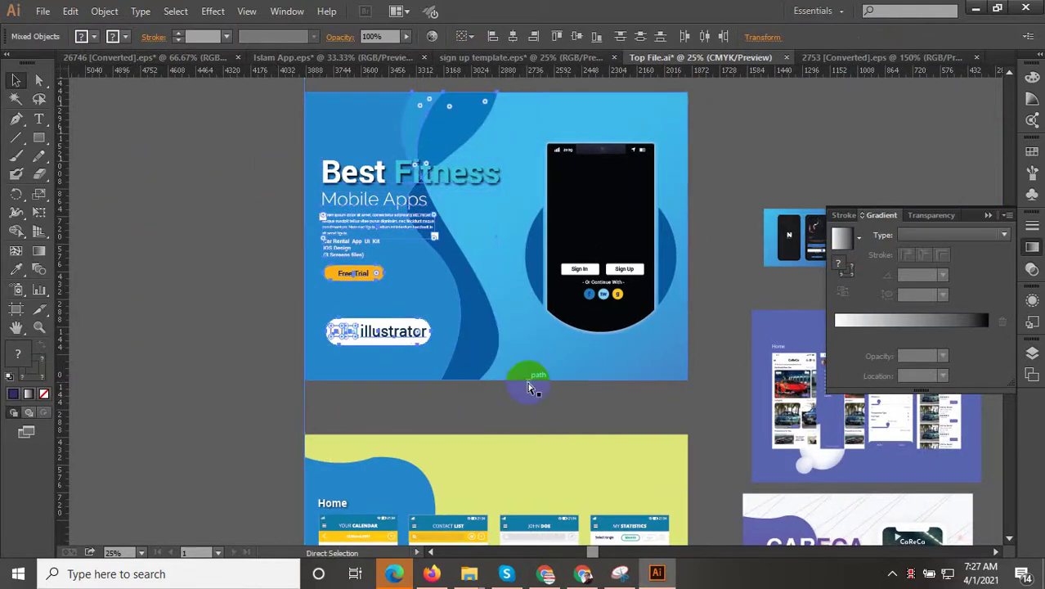
Paste the banner elements into Islam App.eps and delete the vertical guide and blue wave shapes that came along
left_click(362, 57)
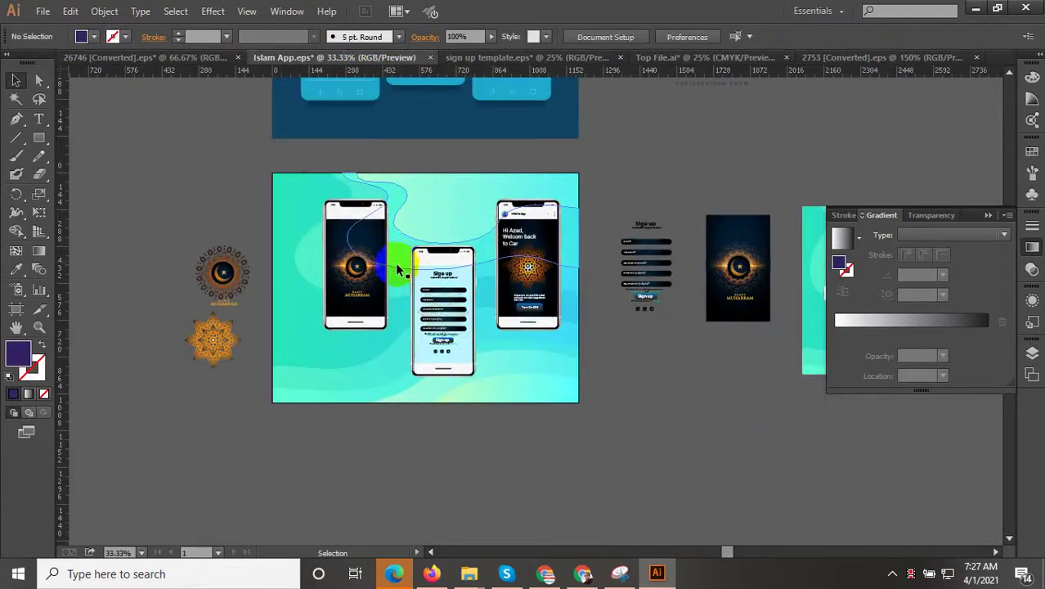
scroll(333, 300, "up", 1)
left_click_drag(352, 295, 566, 146)
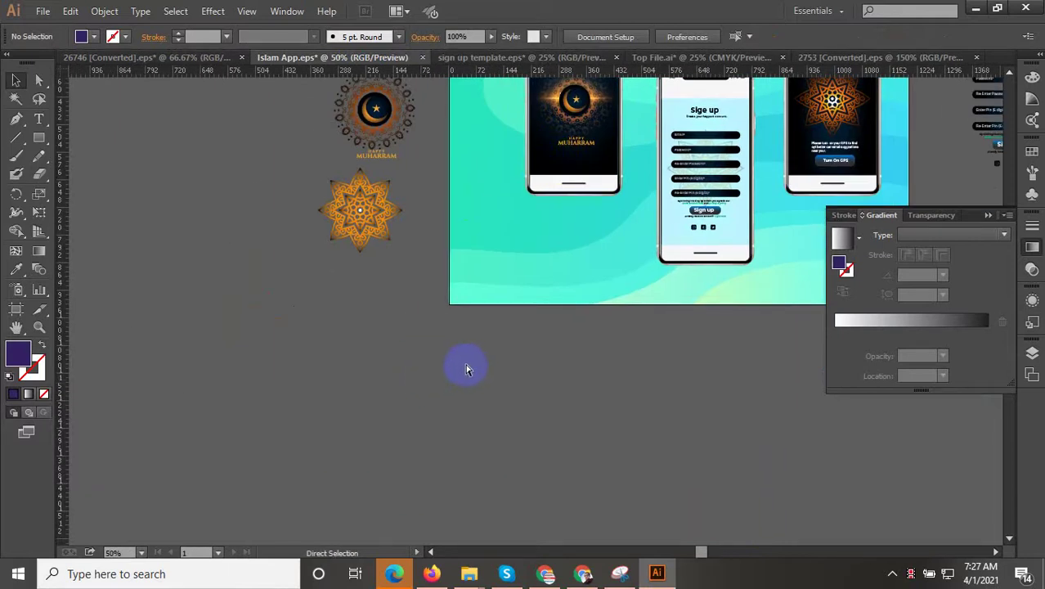
scroll(444, 391, "down", 3)
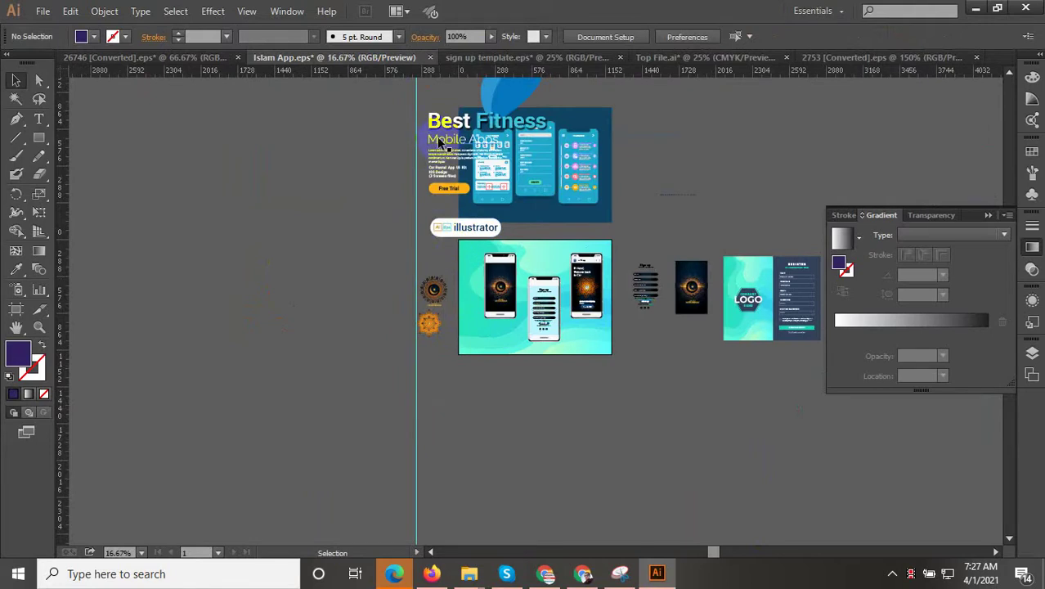
left_click_drag(426, 90, 426, 91)
left_click(386, 103)
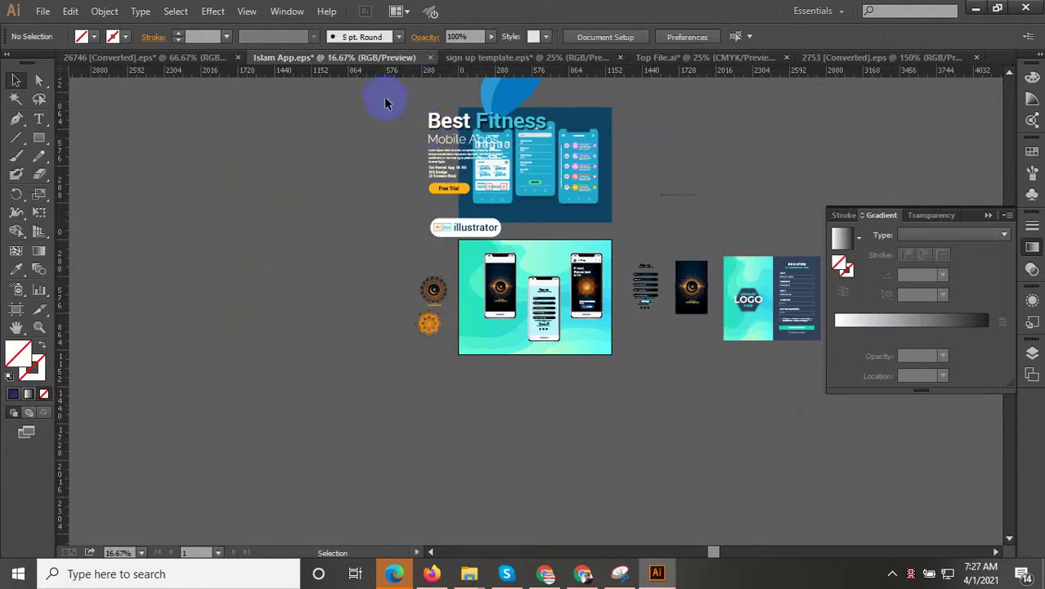
left_click_drag(489, 178, 451, 319)
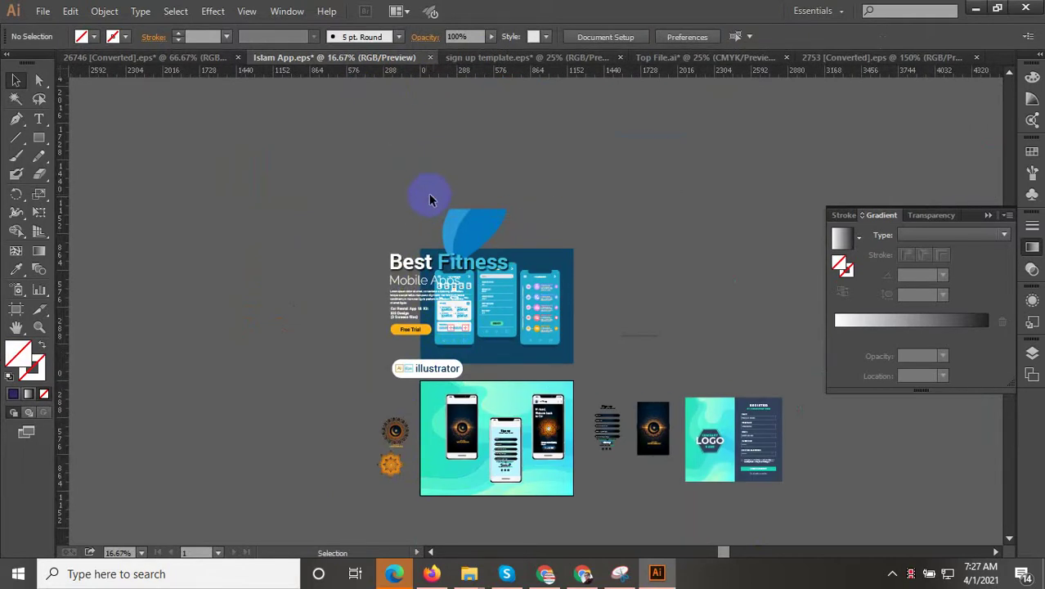
scroll(402, 355, "up", 1)
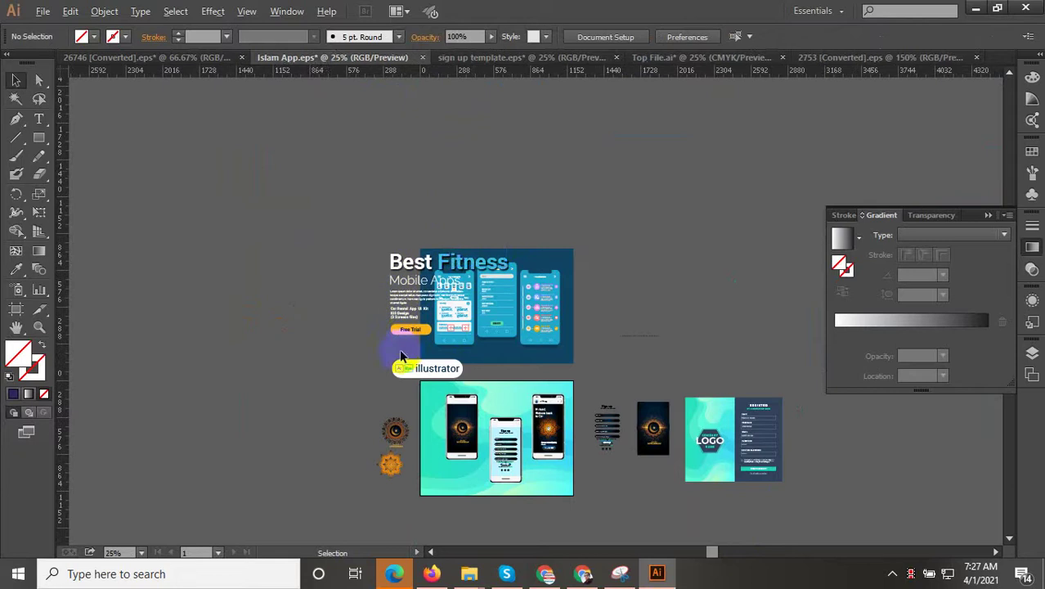
Move all the pasted banner elements together off the blue banner to the empty canvas below and left of the green artboard
left_click_drag(360, 382, 355, 392)
scroll(416, 240, "down", 2)
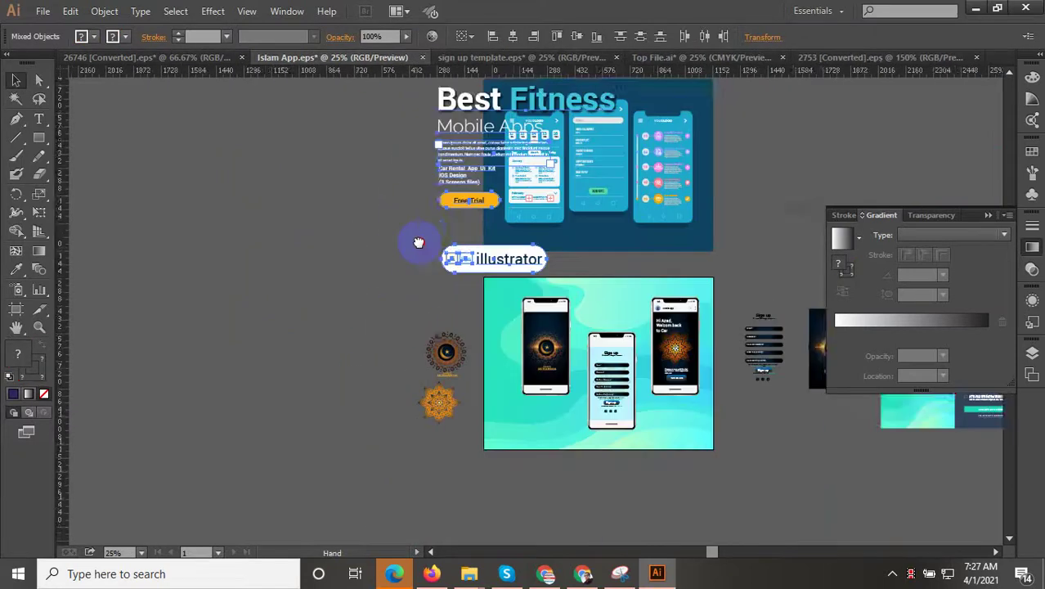
left_click_drag(491, 201, 419, 402)
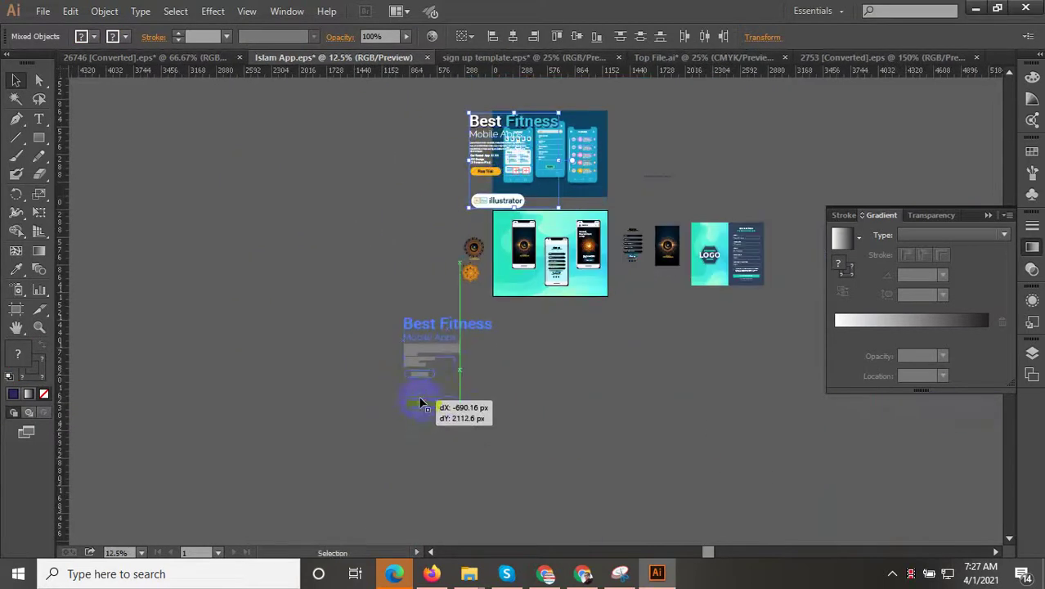
scroll(541, 314, "up", 1)
left_click(540, 314)
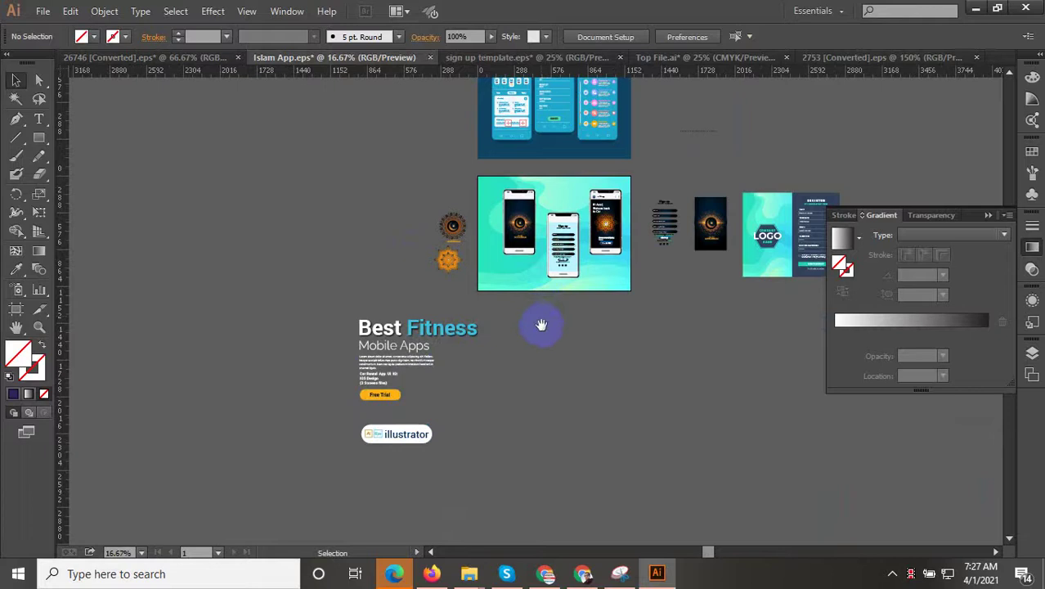
left_click_drag(540, 325, 494, 331)
left_click_drag(413, 418, 310, 367)
left_click(496, 372)
scroll(368, 350, "up", 2)
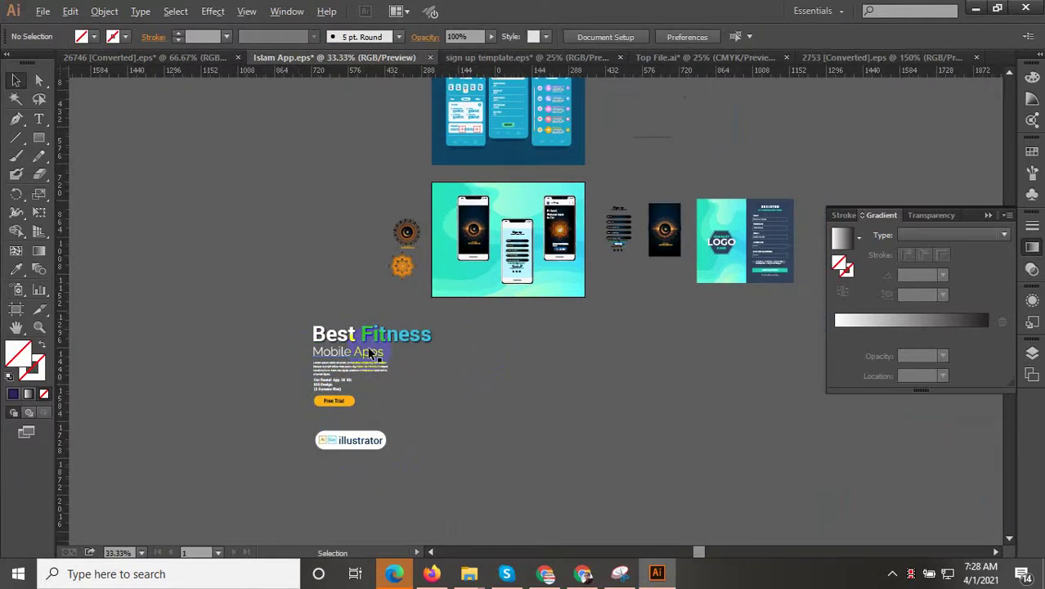
Set the Best Fitness heading aside and move the Mobile Apps text block with the Free Trial button onto the green artboard
left_click_drag(408, 317, 288, 244)
scroll(388, 335, "down", 1)
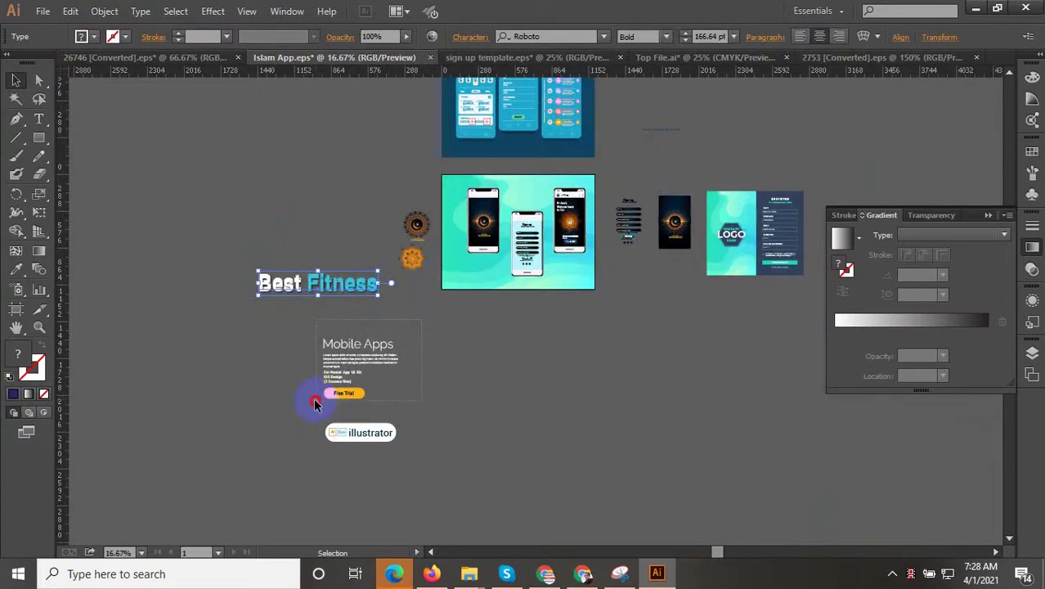
left_click(339, 391)
scroll(353, 388, "up", 1)
scroll(353, 405, "down", 1)
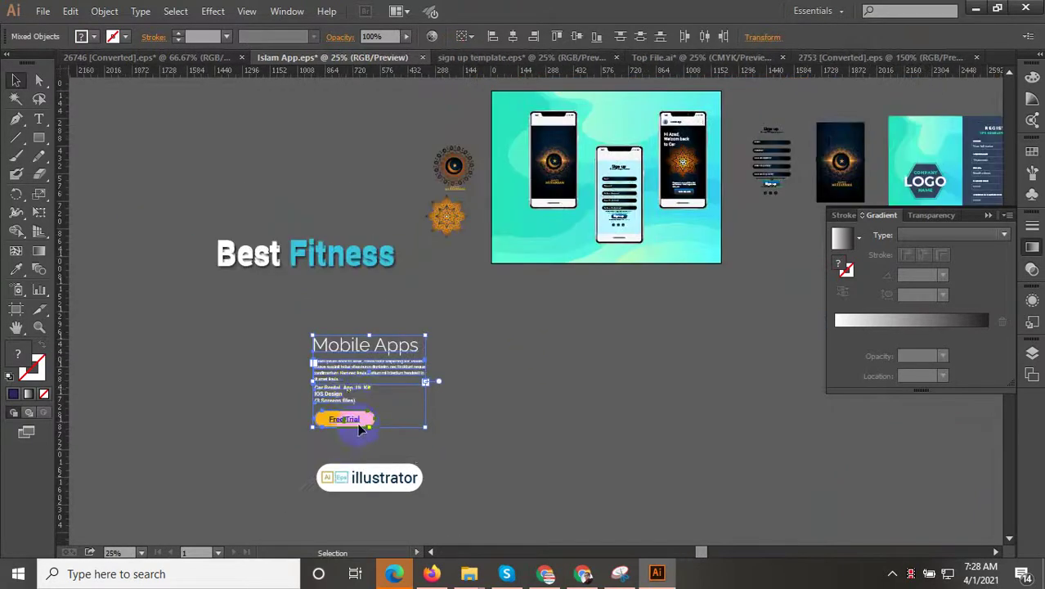
left_click_drag(343, 372, 600, 139)
left_click_drag(526, 310, 430, 455)
Scale the Mobile Apps text and Free Trial button down proportionally and place them between the outer phones, above the middle phone
scroll(540, 272, "up", 2)
scroll(634, 413, "up", 1)
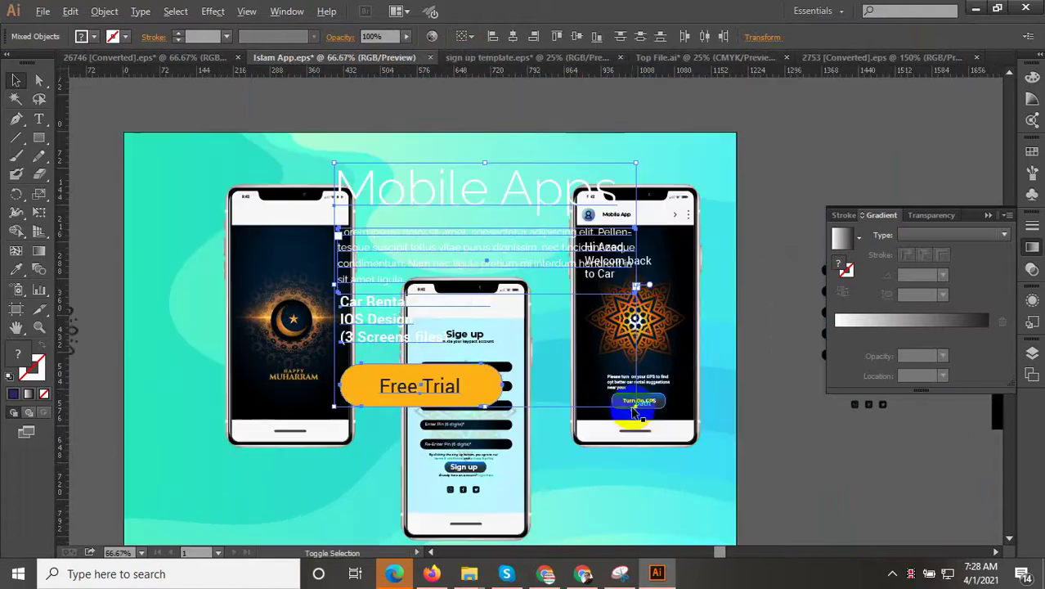
left_click_drag(638, 405, 522, 343)
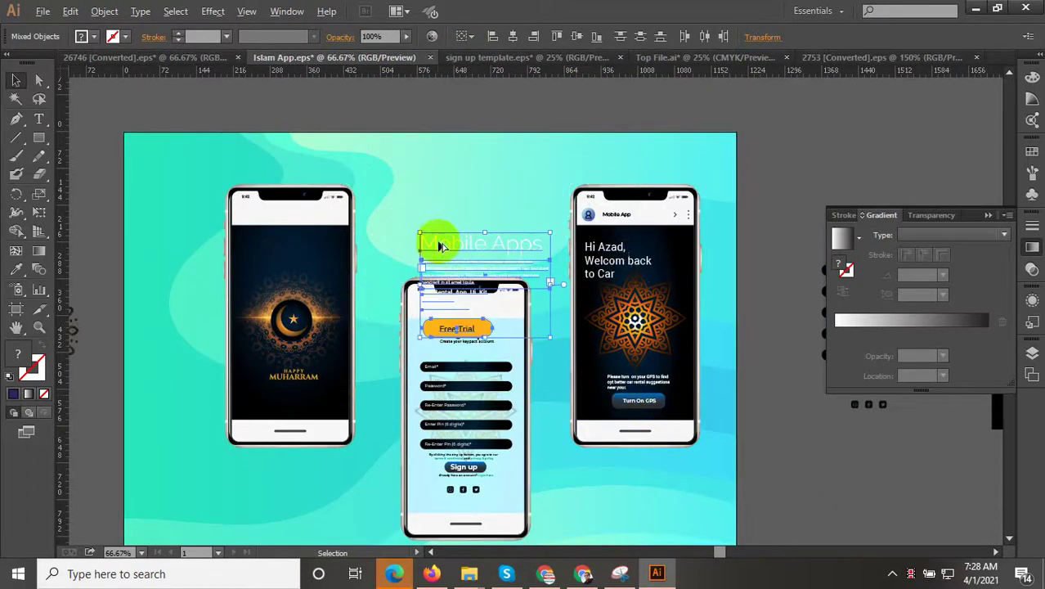
left_click_drag(437, 245, 401, 160)
scroll(495, 237, "up", 1)
left_click_drag(509, 245, 535, 264)
scroll(450, 386, "down", 1)
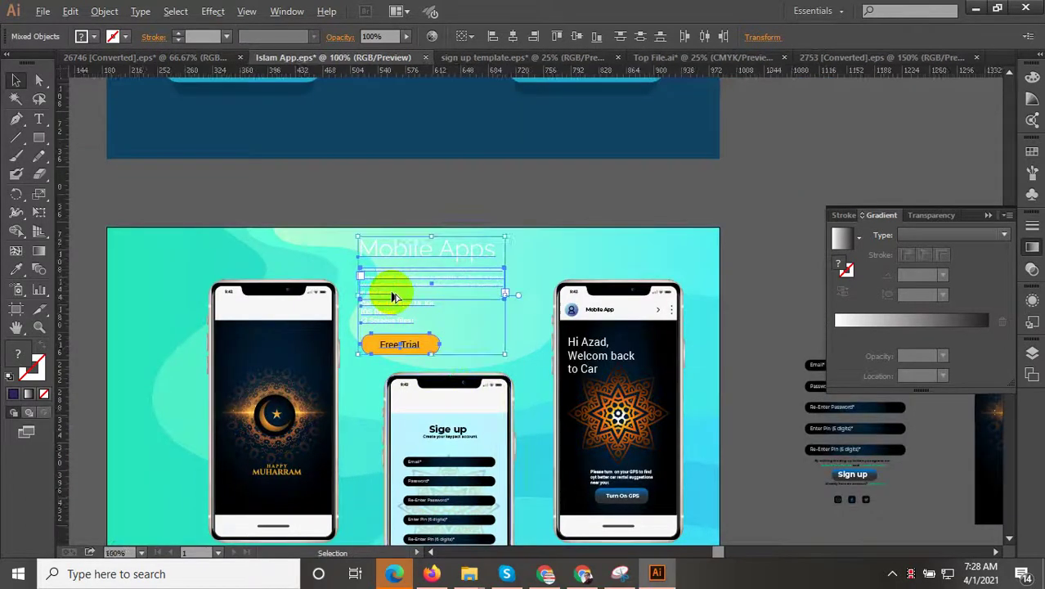
scroll(397, 287, "up", 2)
Group the Mobile Apps heading, the lorem ipsum description and the Car Rental App Ui Kit lines, excluding the Free Trial button
mouse_move(401, 273)
left_mouse_down()
mouse_move(402, 263)
mouse_move(401, 273)
left_mouse_up()
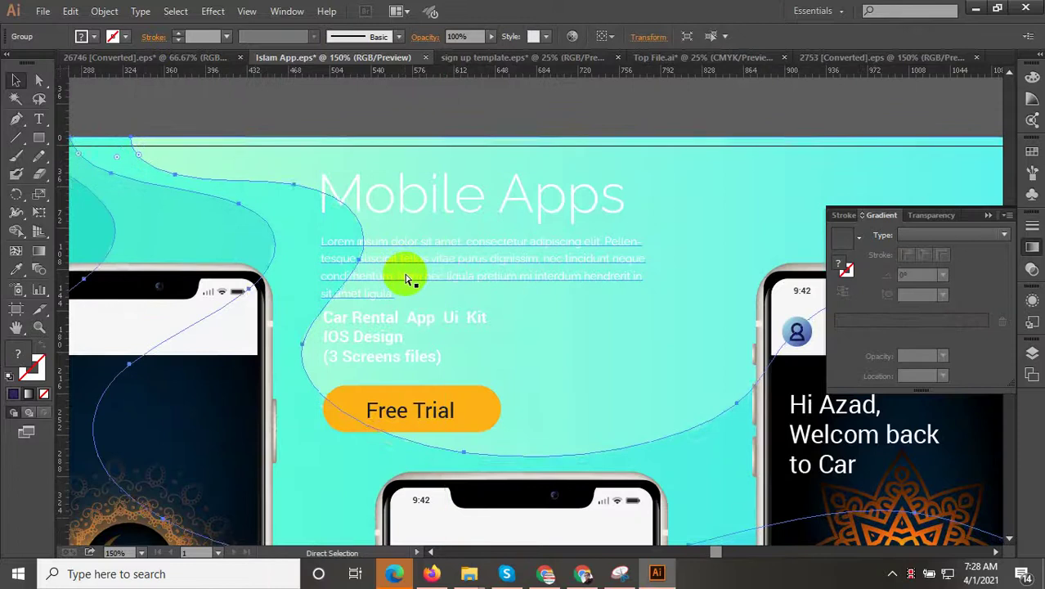
left_click(403, 196)
left_click(398, 251, "shift")
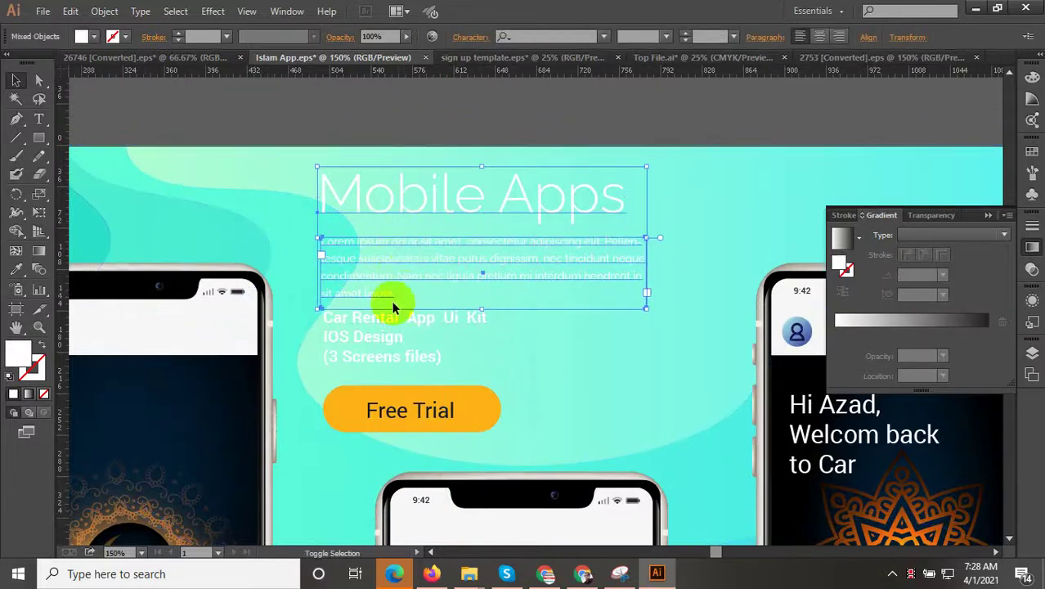
left_click(385, 338, "shift")
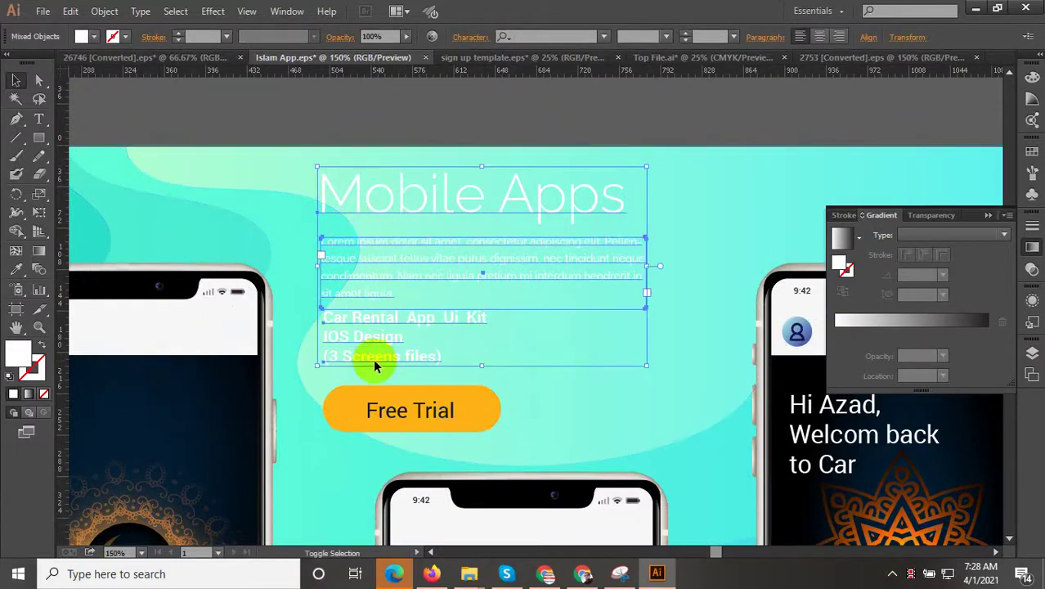
right_click(364, 327)
left_click(407, 397)
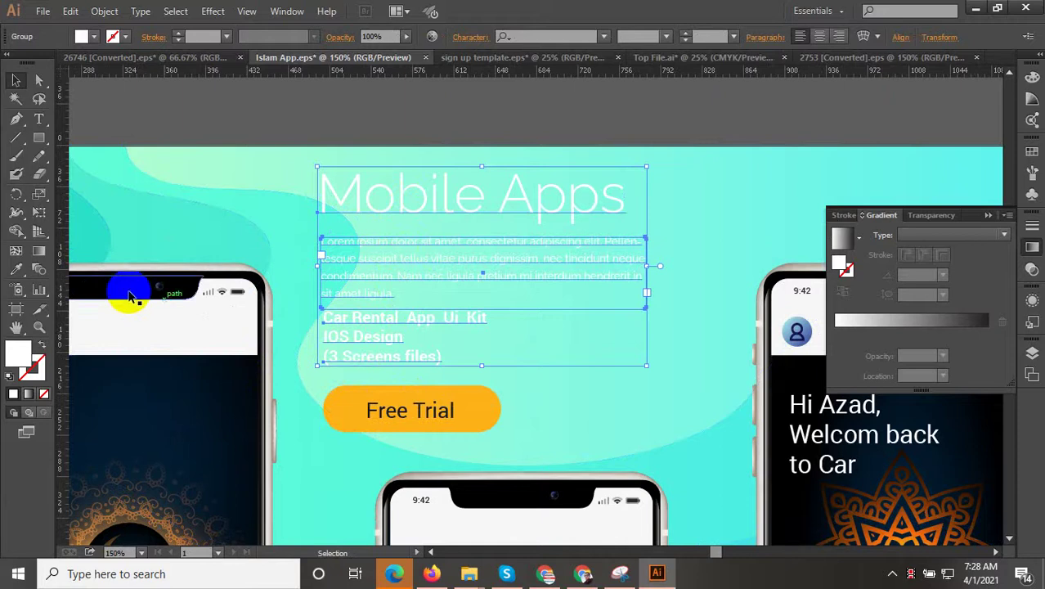
Recolour the grouped text with the Eyedropper by sampling the dark screen of the first phone, and deselect it
left_click(16, 269)
left_click(175, 374)
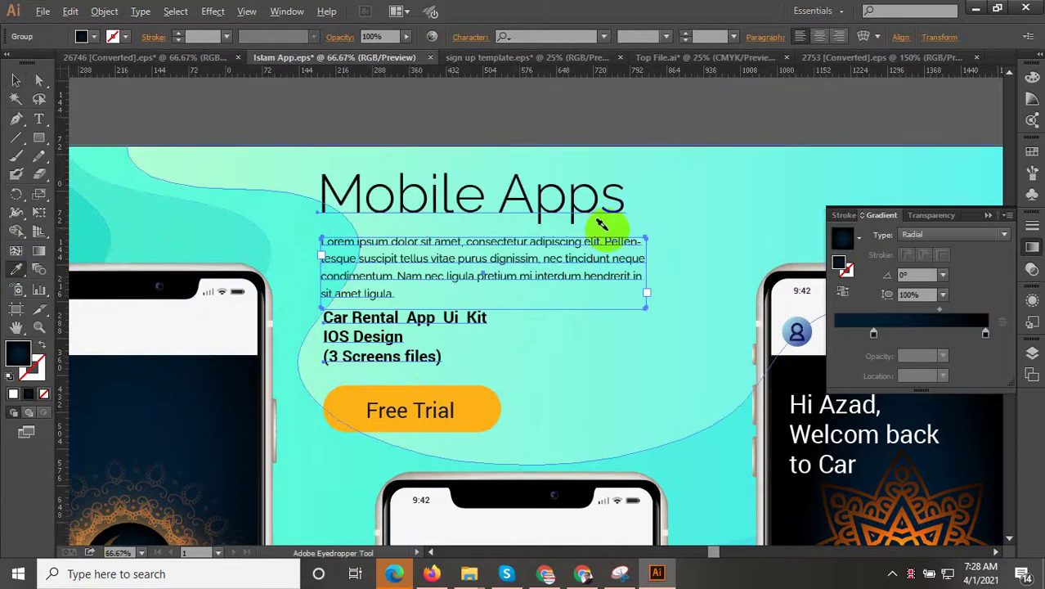
scroll(601, 223, "down", 2)
left_click(181, 208)
Move the illustrator badge from the empty canvas onto the lower-left area of the green artboard
left_click_drag(262, 284, 337, 136)
scroll(360, 360, "down", 1)
left_click_drag(343, 411, 366, 345)
scroll(299, 442, "down", 4)
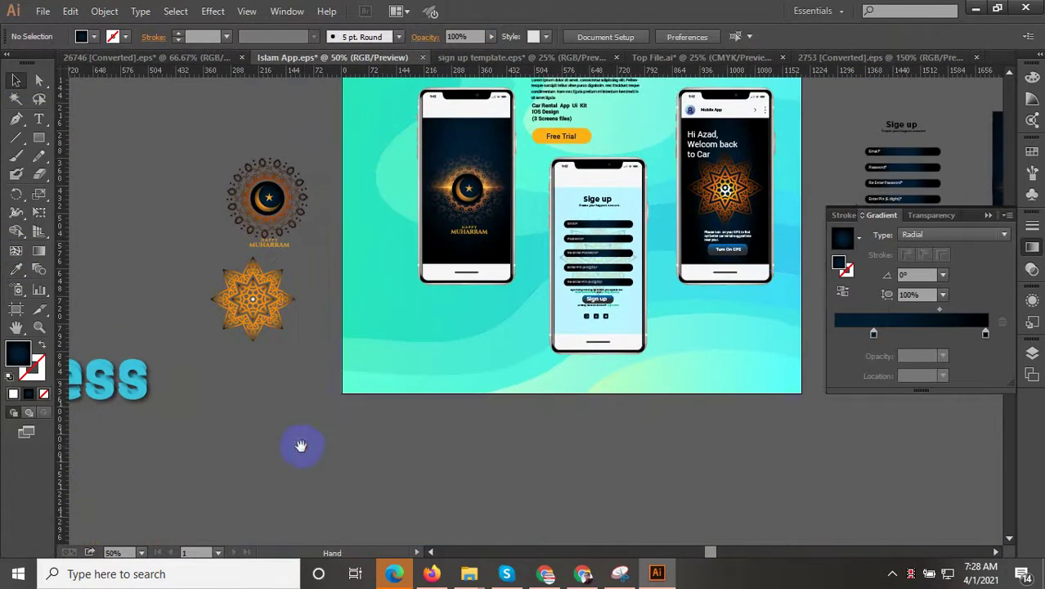
scroll(416, 329, "left", 3)
scroll(403, 374, "down", 2)
left_click_drag(397, 518, 229, 443)
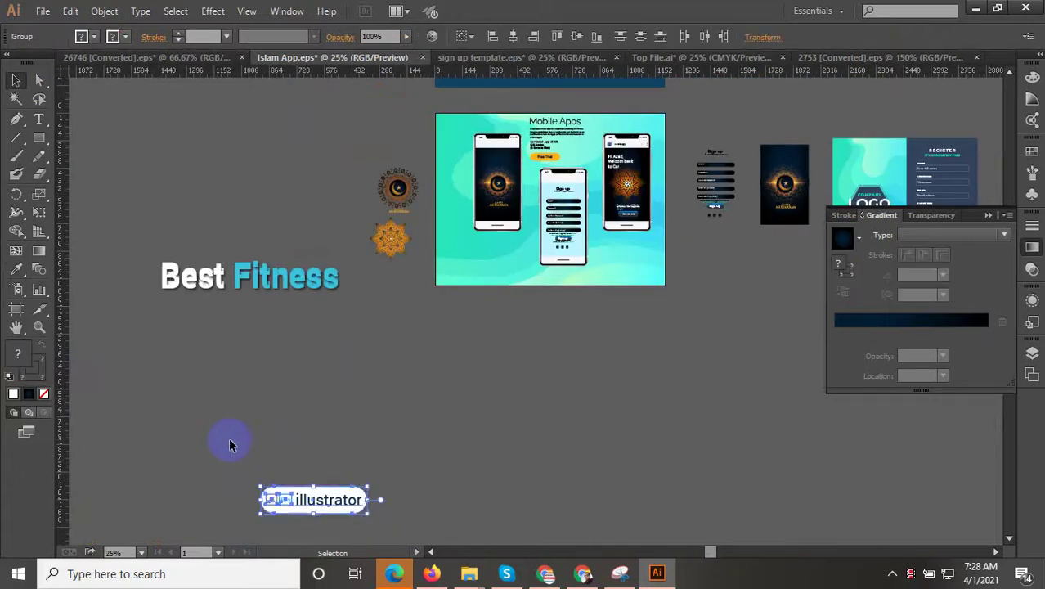
left_click_drag(299, 503, 479, 250)
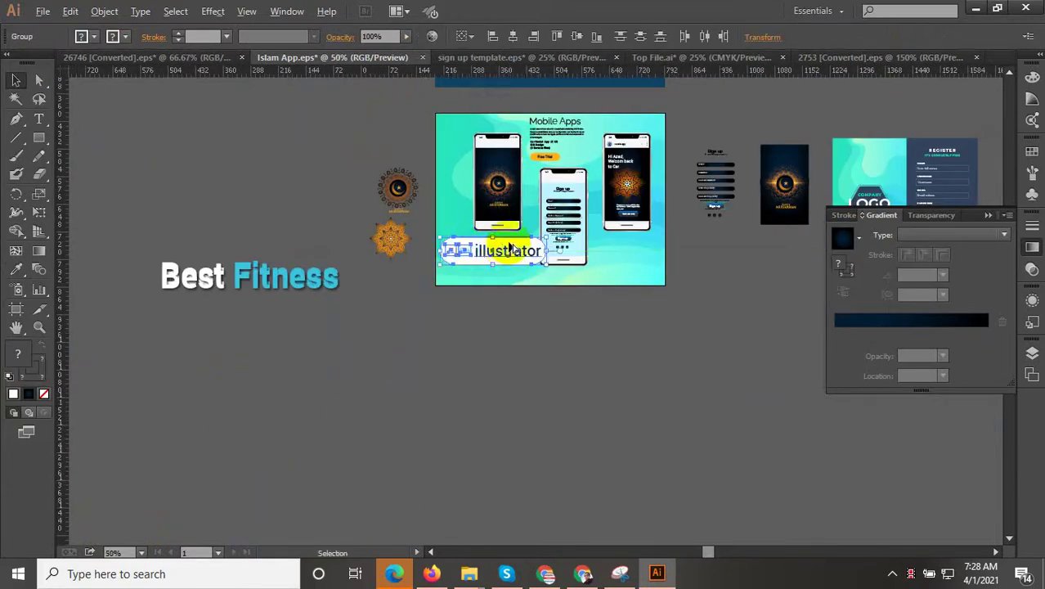
Scale the illustrator badge down proportionally so it clears the middle phone, and lower it slightly beneath the left phone
scroll(503, 253, "up", 2)
scroll(540, 269, "up", 2)
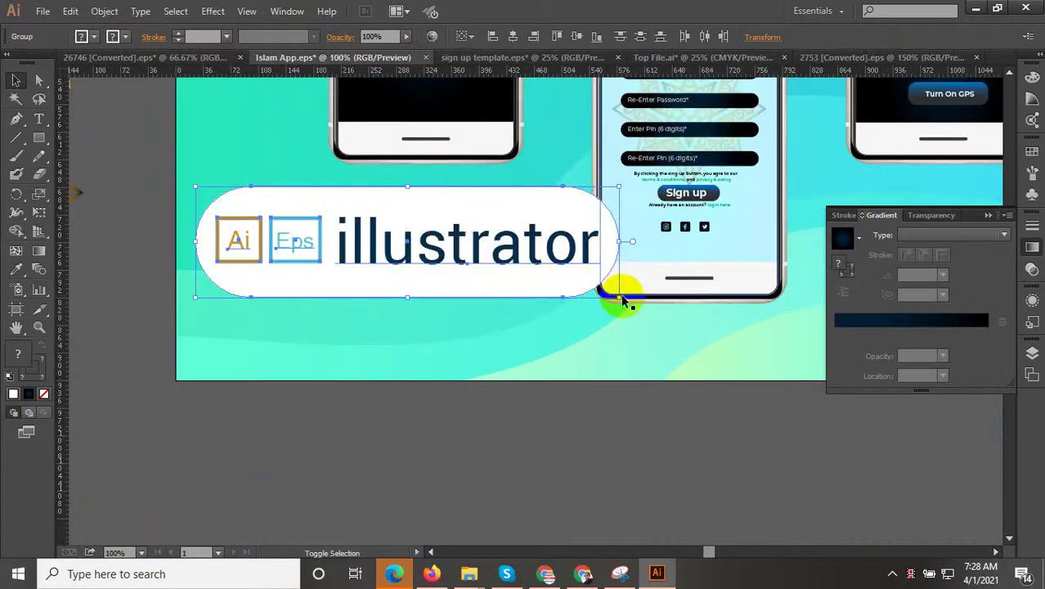
left_click_drag(619, 296, 457, 304)
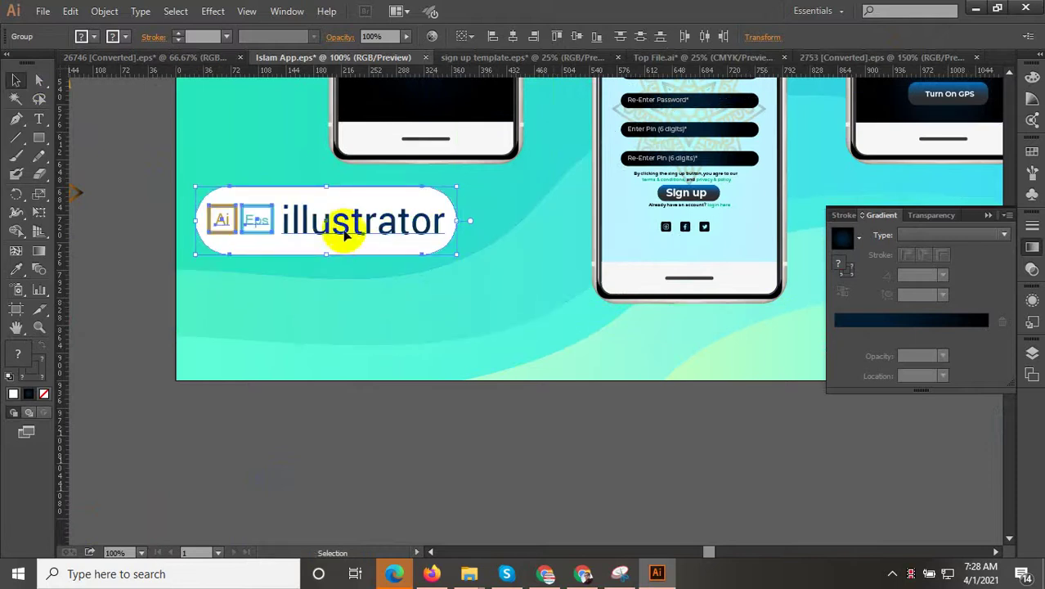
left_click_drag(340, 226, 355, 274)
left_click(137, 273)
left_click_drag(137, 268, 264, 304)
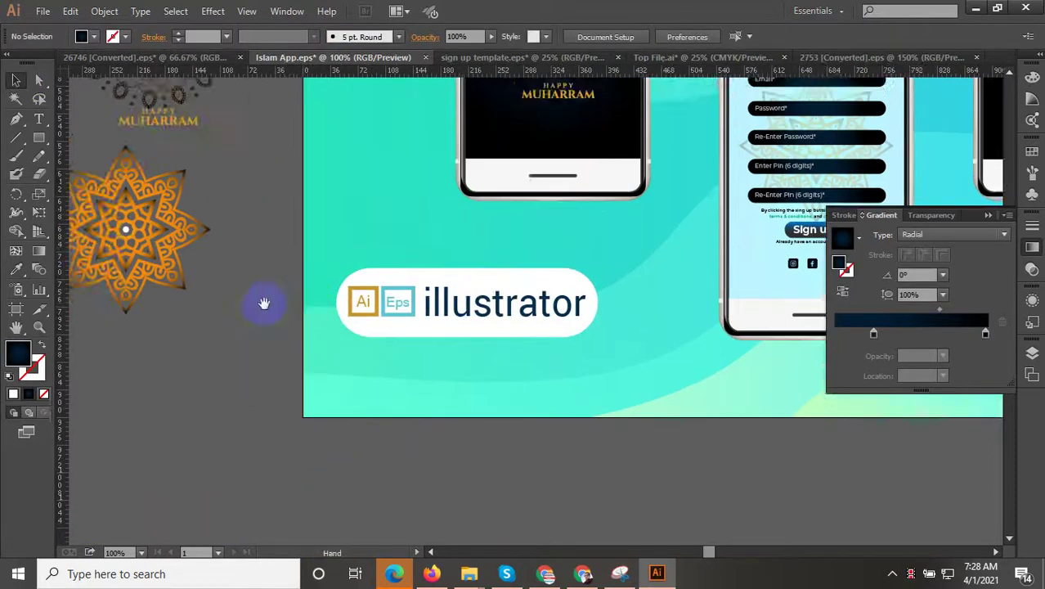
Enlarge the whole illustrator badge proportionally to about 368 × 97 px and deselect it
scroll(412, 288, "up", 2)
scroll(411, 288, "up", 2)
left_click(398, 324)
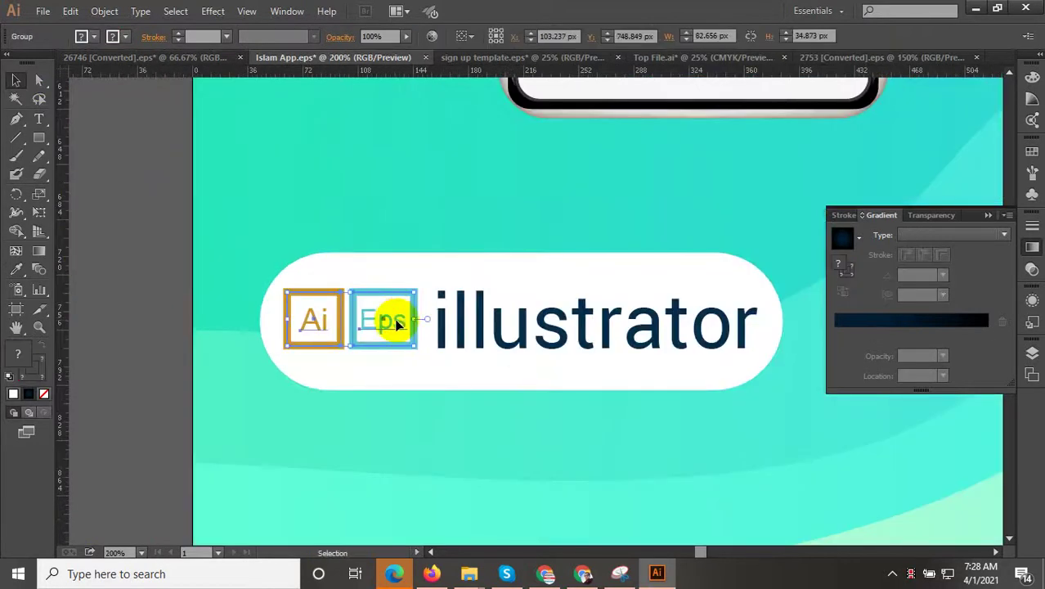
scroll(430, 321, "down", 2)
left_click_drag(276, 271, 627, 353)
left_click(640, 372, "shift")
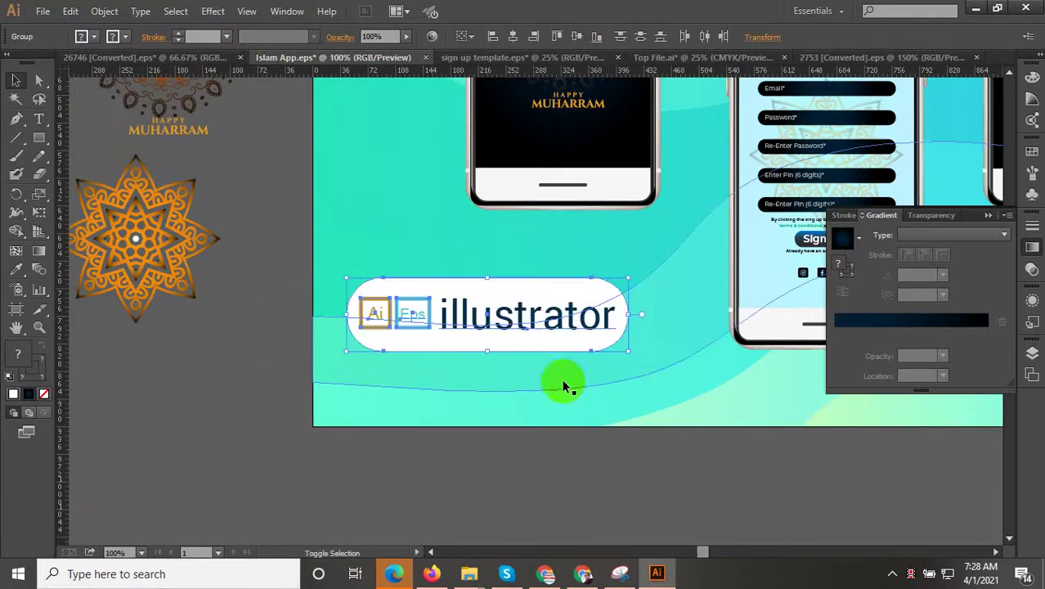
left_click(502, 423)
left_click_drag(484, 506, 408, 472)
left_click(392, 475)
scroll(377, 478, "down", 2)
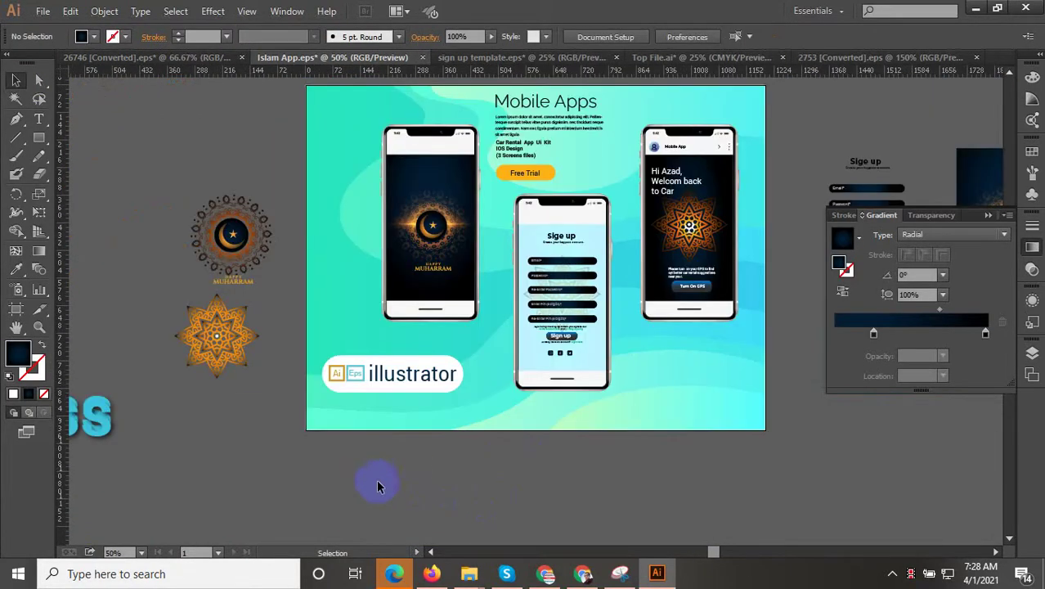
left_click_drag(401, 393, 469, 400)
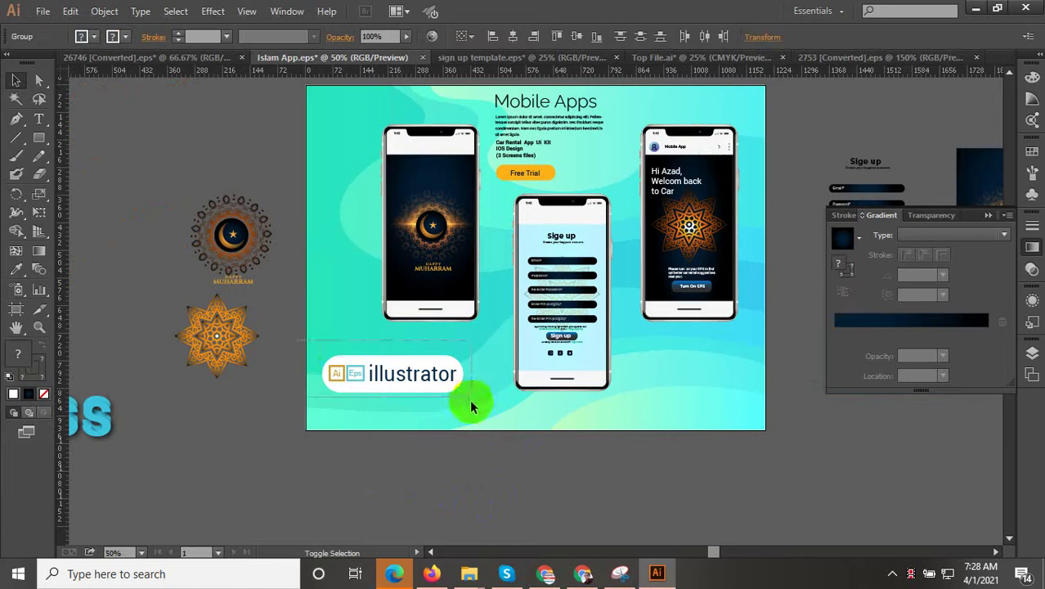
left_click(330, 488)
scroll(373, 376, "up", 2)
left_click(409, 348)
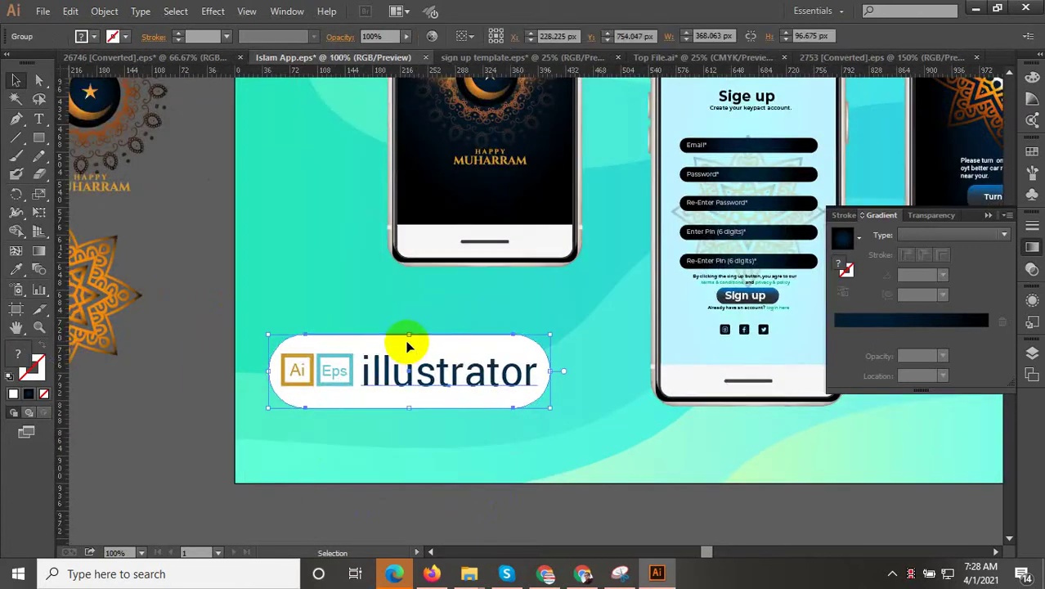
key("Delete")
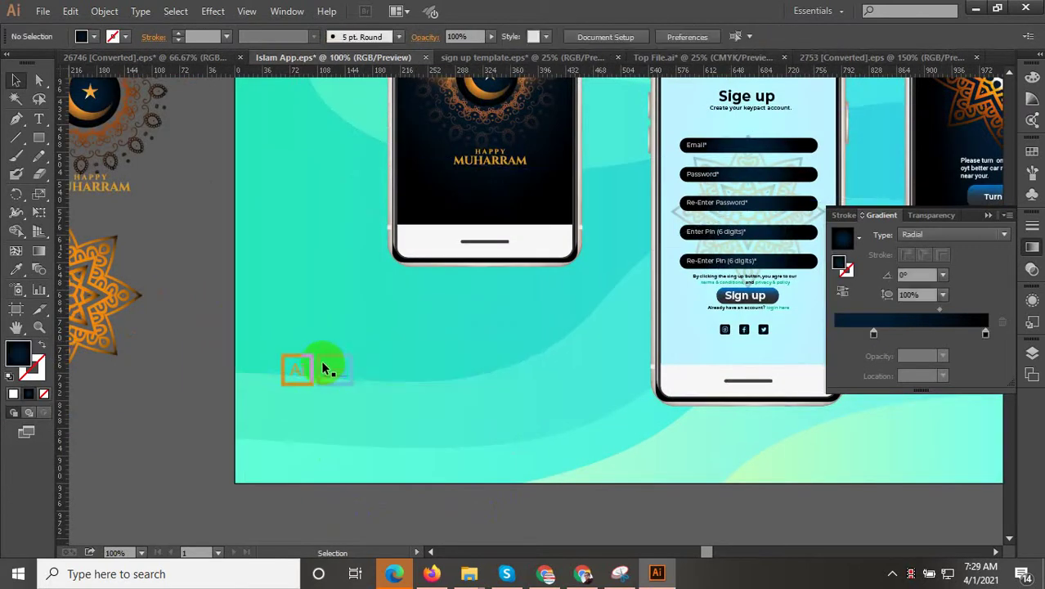
key("ctrl+z")
Ungroup the illustrator badge and replace its rounded white background with a white rectangle about 359 × 74 px
right_click(429, 345)
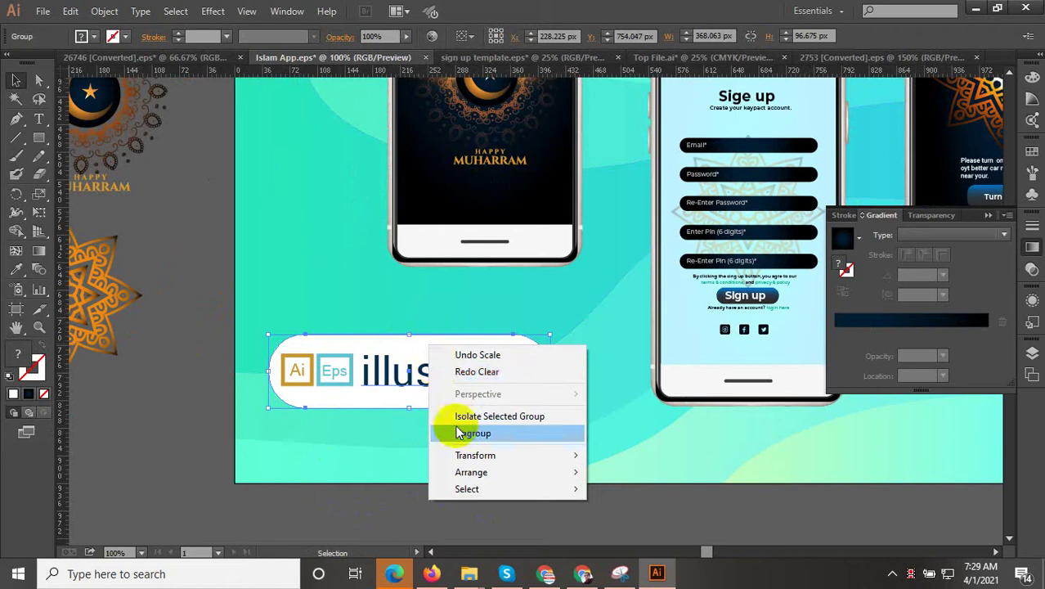
left_click(468, 430)
left_click(210, 299)
left_click(358, 340)
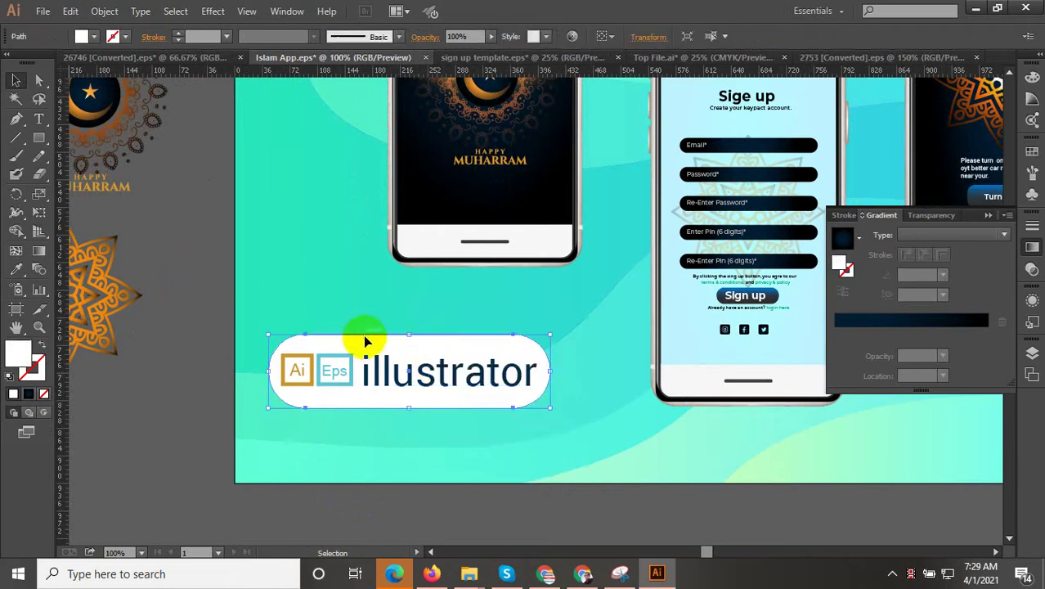
key("Delete")
left_click(38, 137)
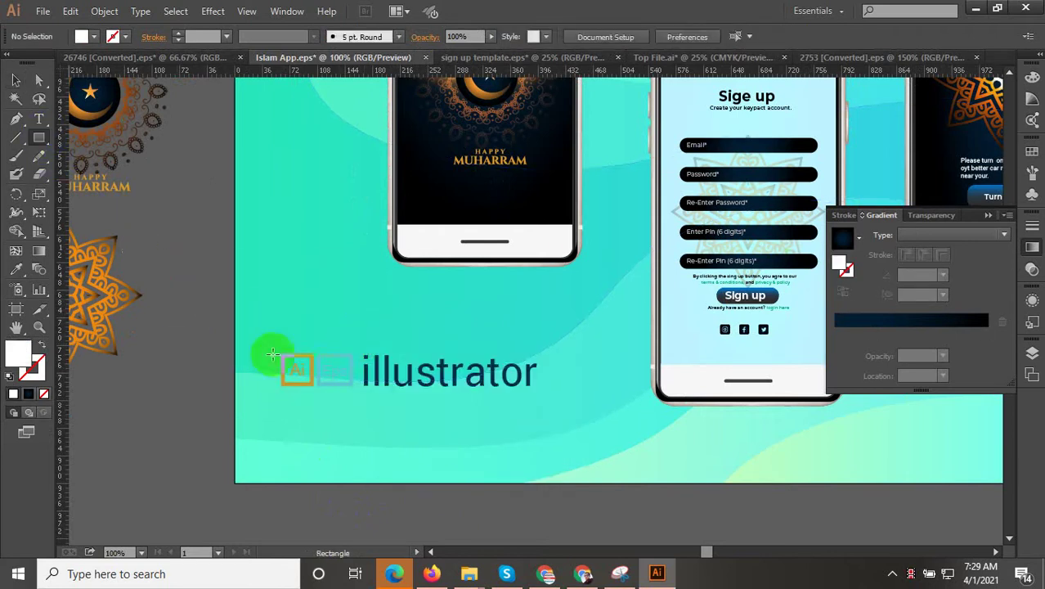
mouse_move(279, 353)
left_mouse_down()
mouse_move(497, 403)
mouse_move(546, 399)
left_mouse_up()
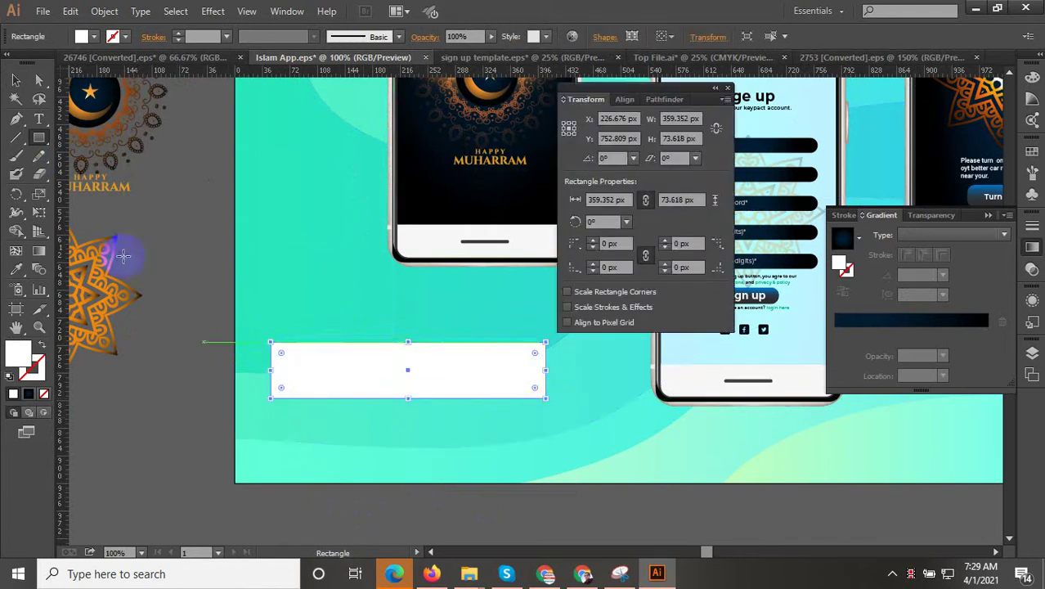
Select the Ai and Eps icons and the illustrator text without the backgrounds, and bring them to the front of the white rectangle
left_click(18, 80)
left_click_drag(209, 341, 597, 420)
left_click_drag(526, 486, 523, 490)
left_click(496, 452, "shift")
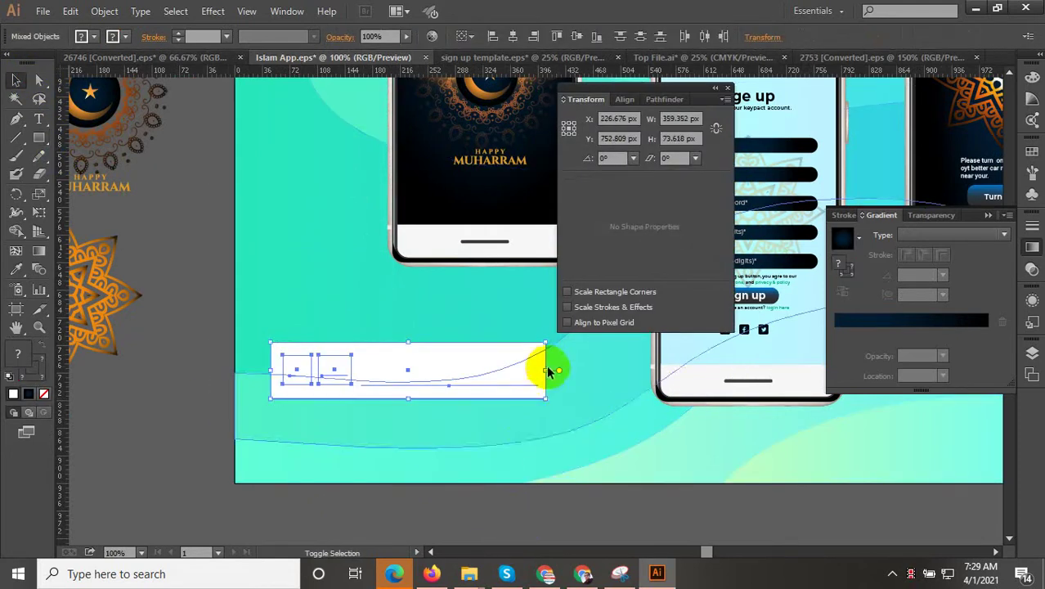
left_click(543, 365, "shift")
right_click(454, 366)
mouse_move(516, 494)
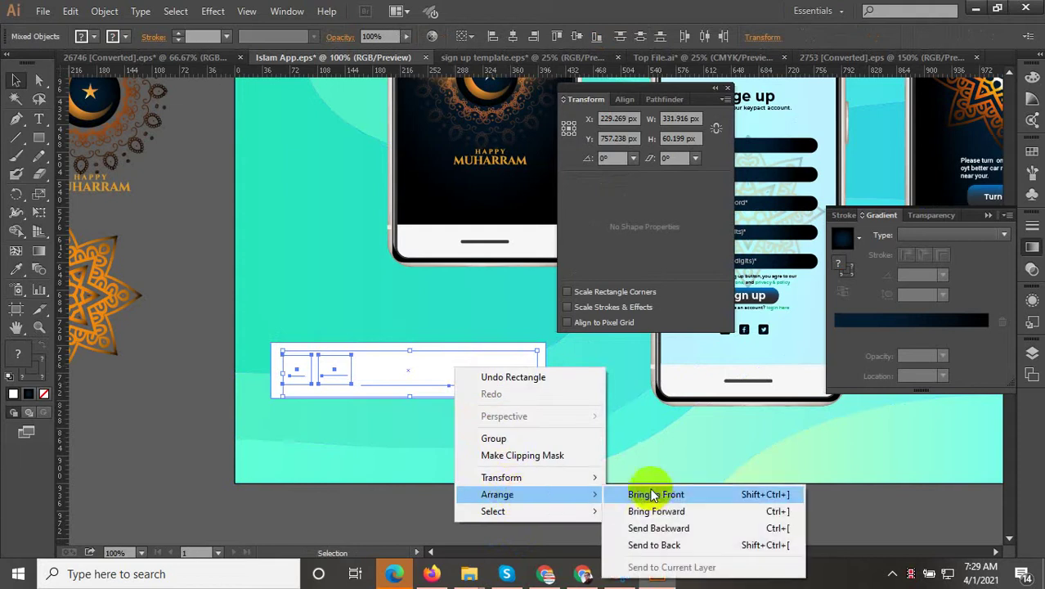
left_click(650, 494)
left_click(197, 327)
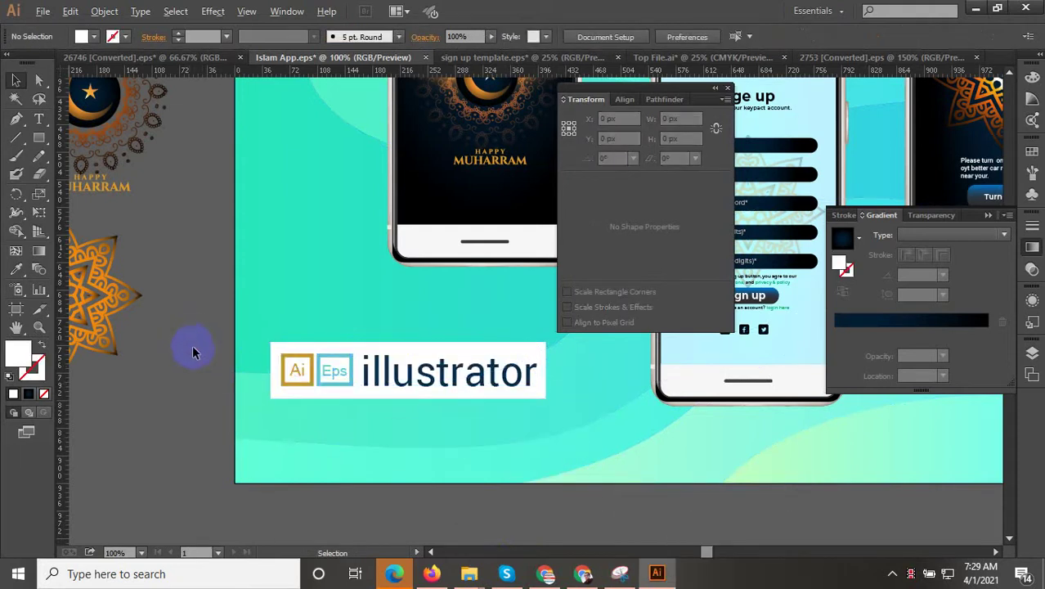
Select the three phone mockups without the background, heading block and badge, and enlarge them proportionally to about 1059 × 789 px
scroll(315, 428, "down", 3)
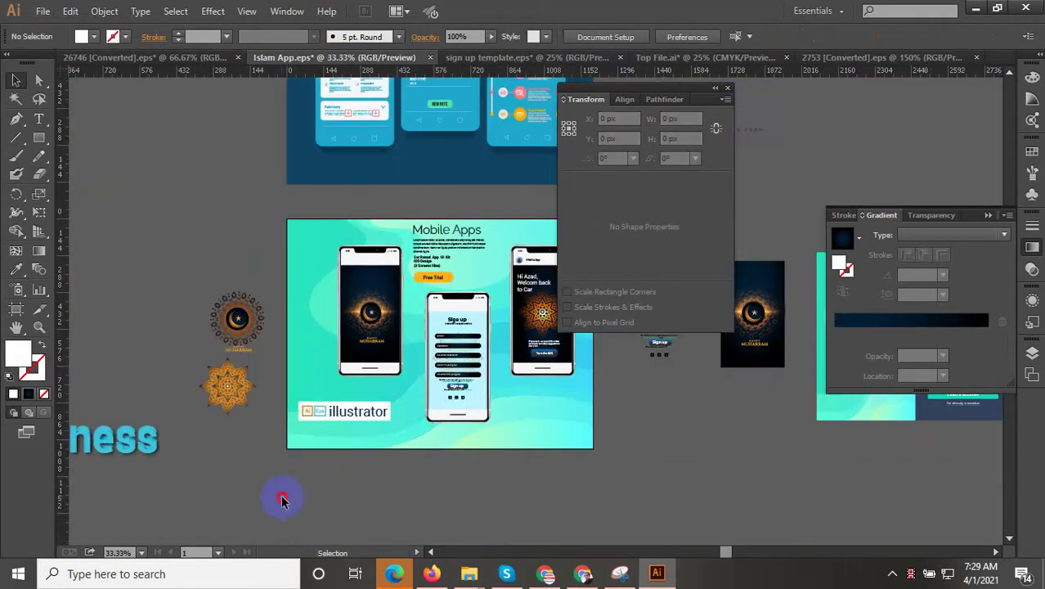
left_click(370, 315)
left_click_drag(544, 429, 430, 484)
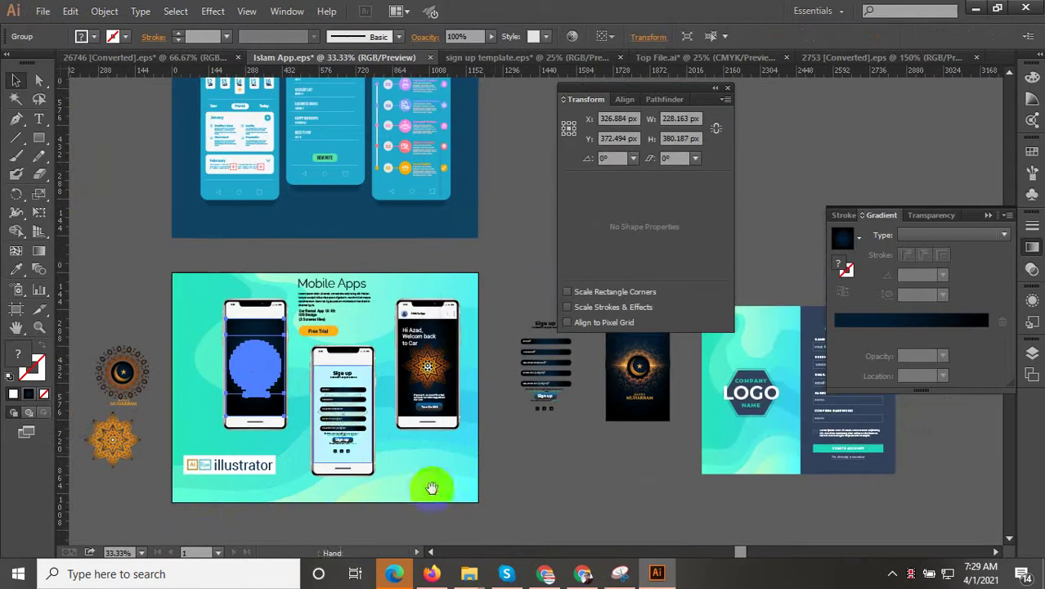
left_click_drag(306, 381, 220, 283)
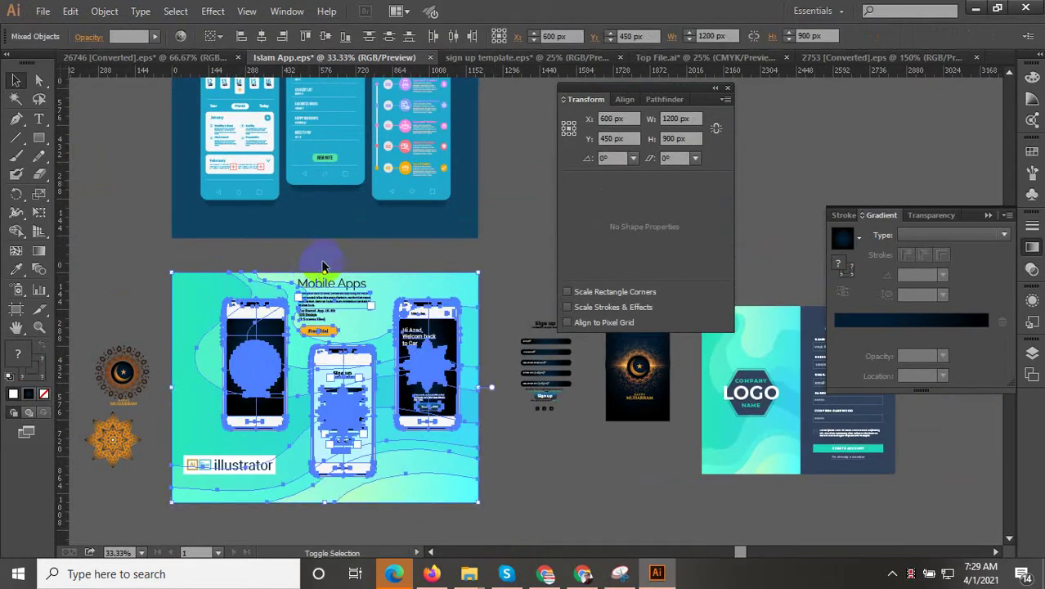
left_click(312, 330, "shift")
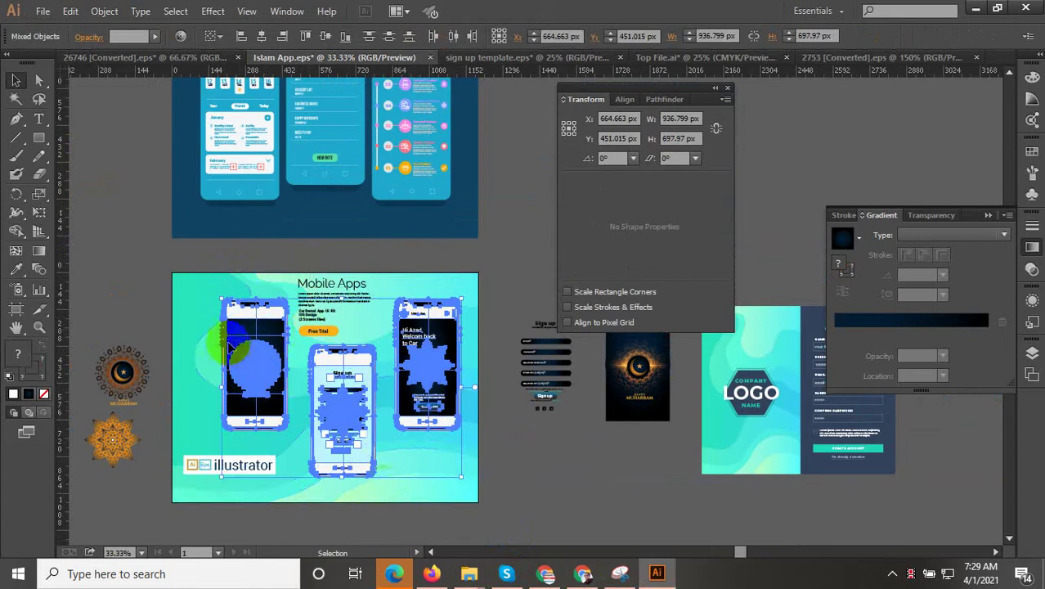
left_click_drag(221, 299, 189, 290)
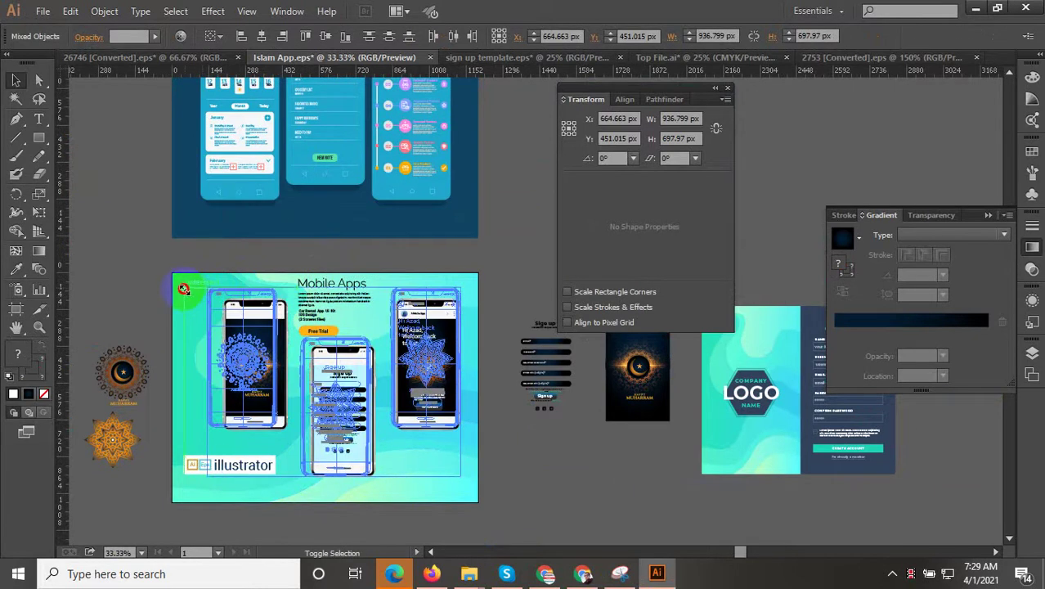
mouse_move(177, 283)
left_mouse_down()
mouse_move(183, 270)
mouse_move(191, 276)
left_mouse_up()
left_click_drag(195, 294, 195, 294)
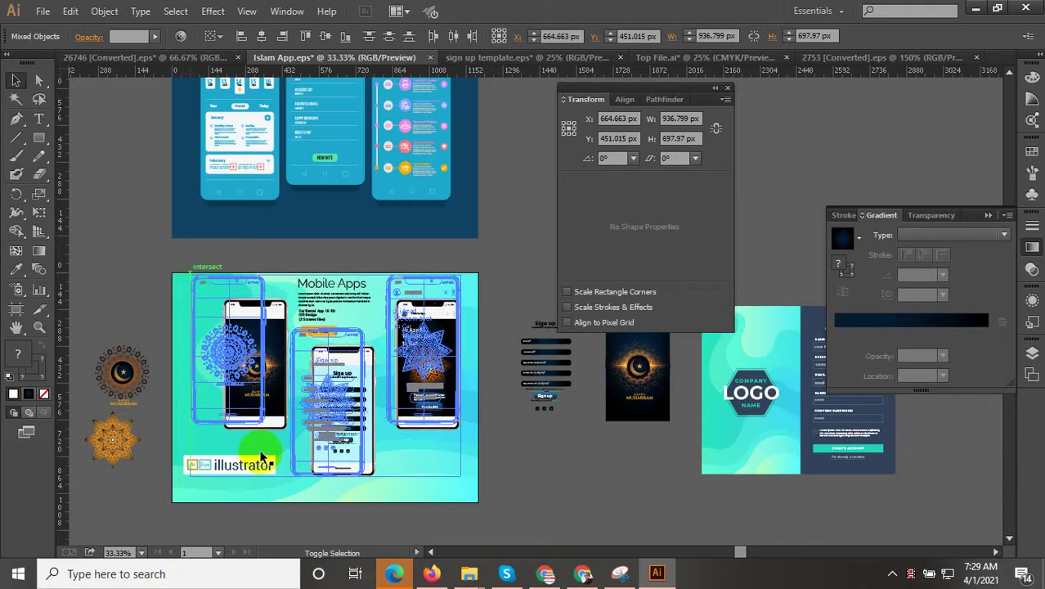
Move the three enlarged phones down together to about X 606 px, Y 473 px so they clear the heading and button
scroll(333, 455, "up", 2)
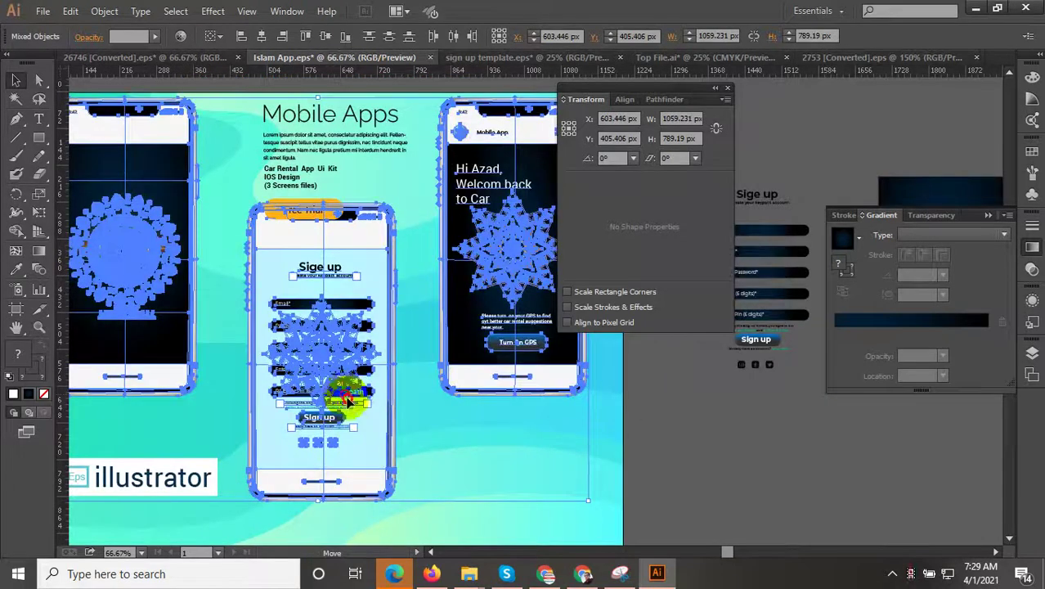
left_click_drag(350, 423, 360, 459)
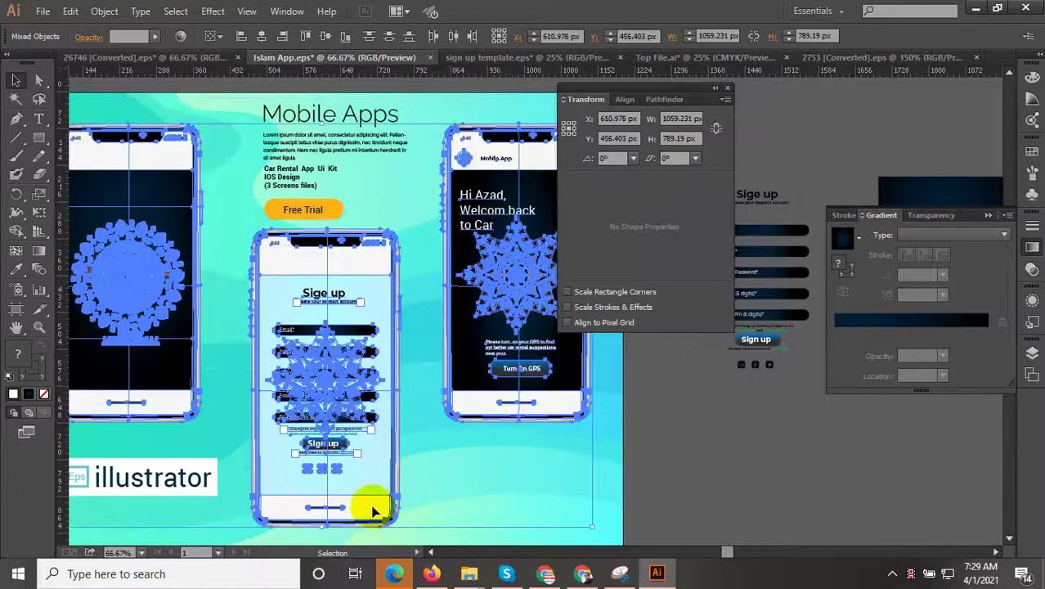
scroll(366, 488, "down", 1)
scroll(371, 472, "down", 1)
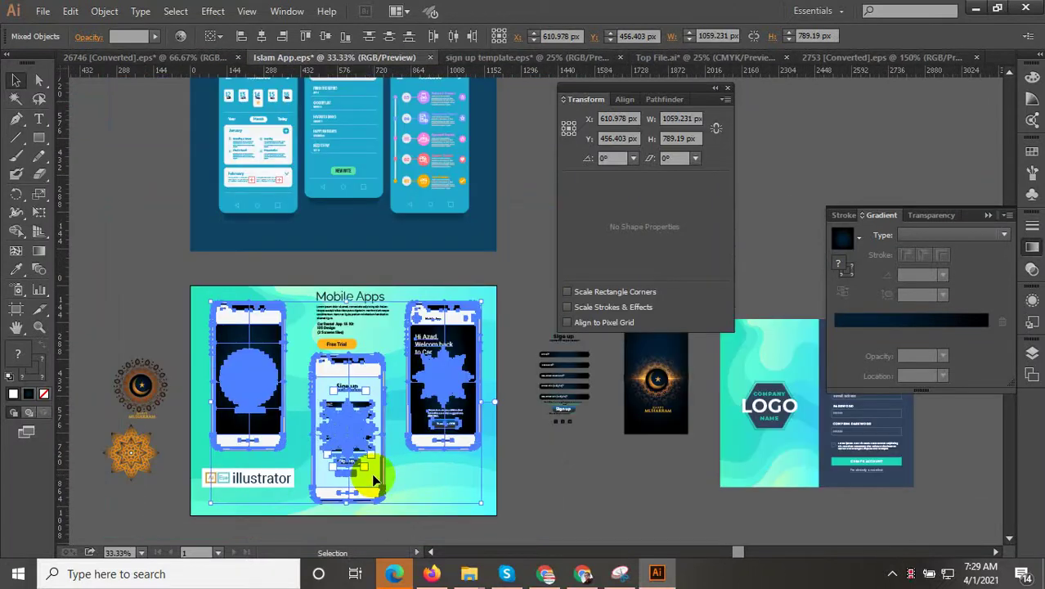
scroll(296, 421, "up", 1)
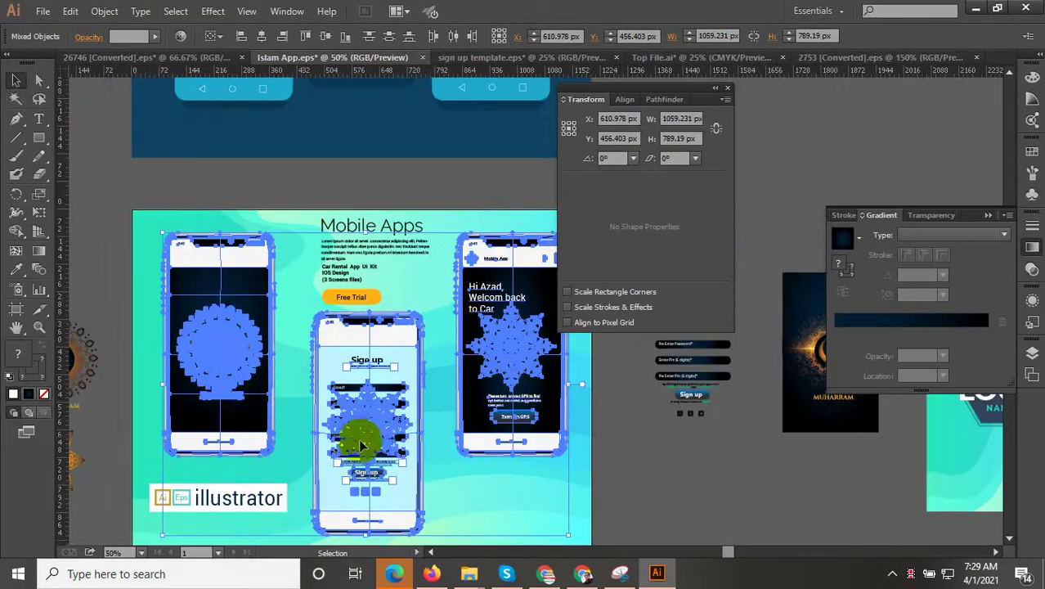
scroll(360, 441, "down", 2)
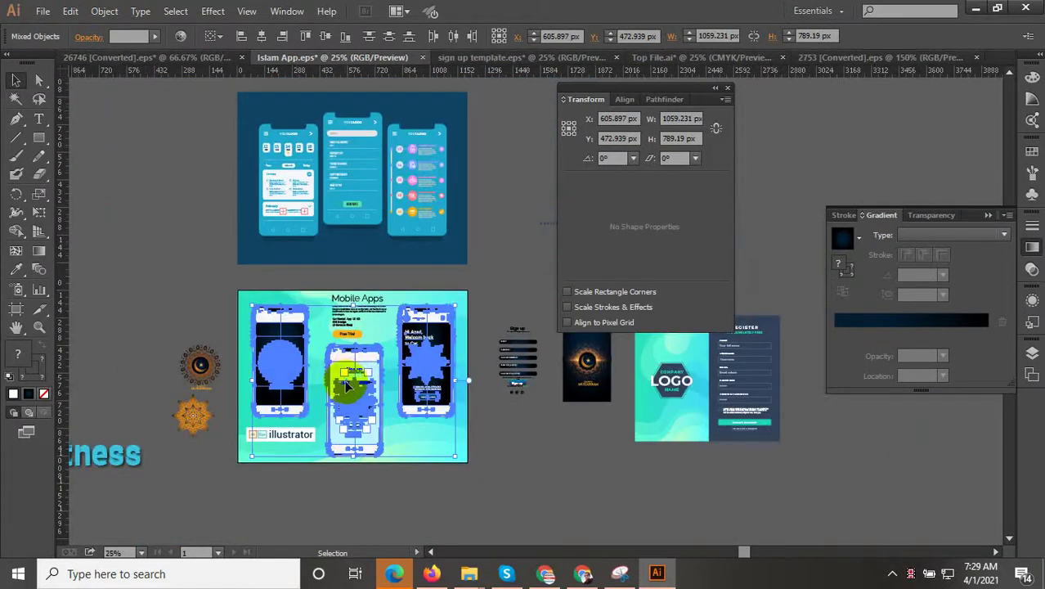
Enlarge the three phones very slightly more, keeping their proportions, and deselect them
scroll(344, 421, "up", 1)
scroll(260, 282, "up", 2)
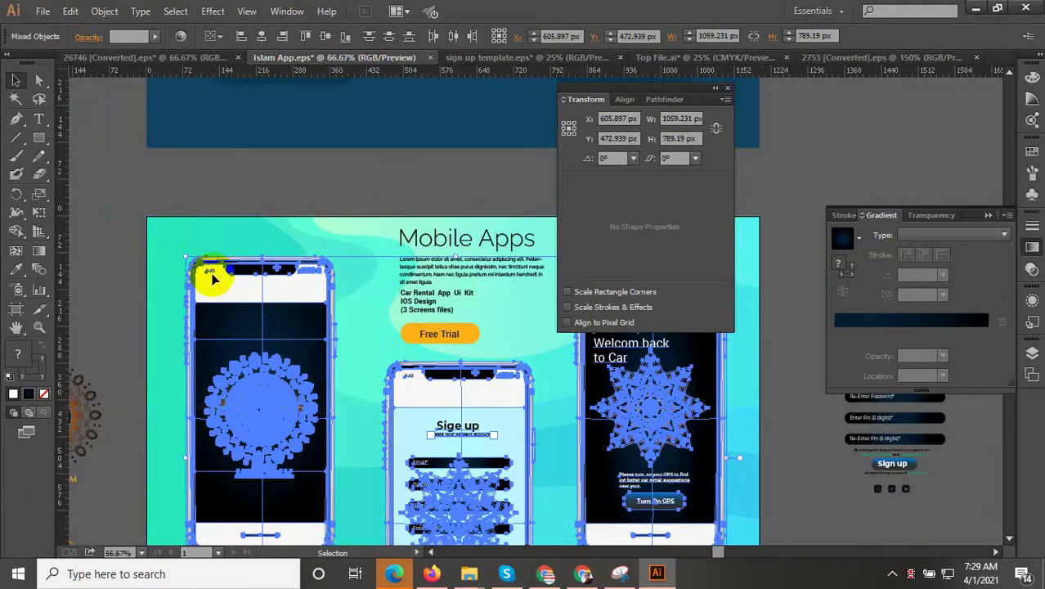
left_click_drag(186, 256, 181, 249)
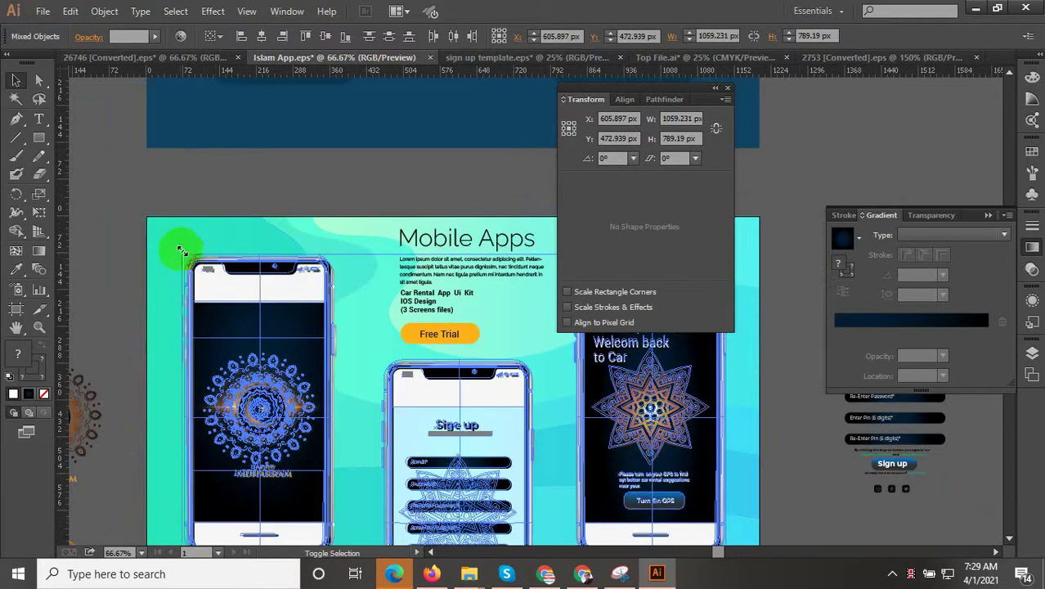
left_click(205, 193)
scroll(366, 345, "down", 2)
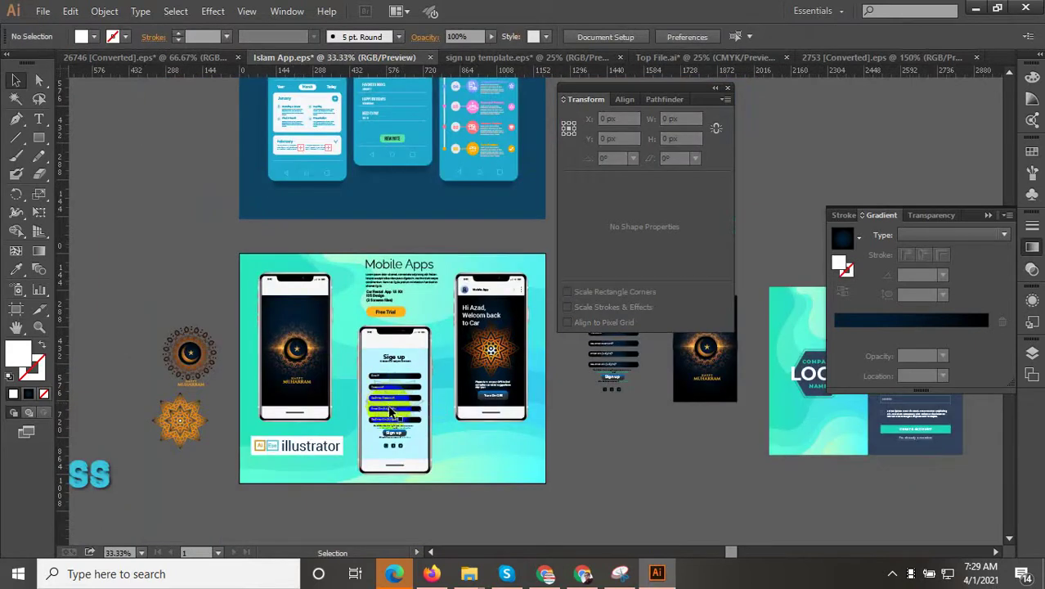
Select the Mobile Apps heading block with its Free Trial button, without the background, shift it slightly to align above the middle phone, and deselect it
left_click_drag(396, 254, 348, 317)
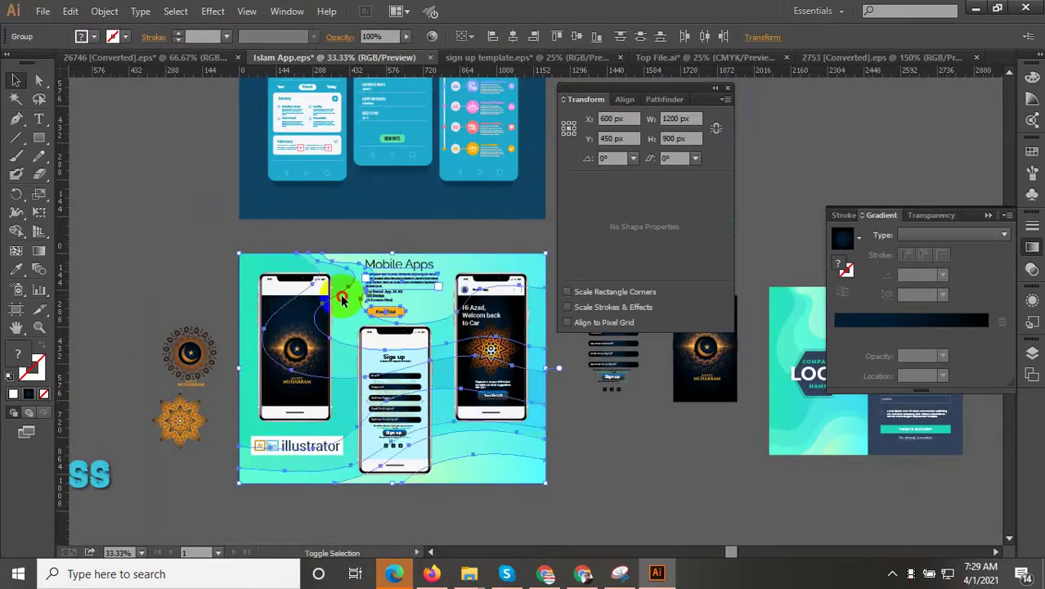
left_click(343, 297, "shift")
scroll(396, 271, "up", 2)
left_click_drag(380, 263, 370, 264)
scroll(423, 329, "down", 2)
left_click_drag(435, 407, 456, 314)
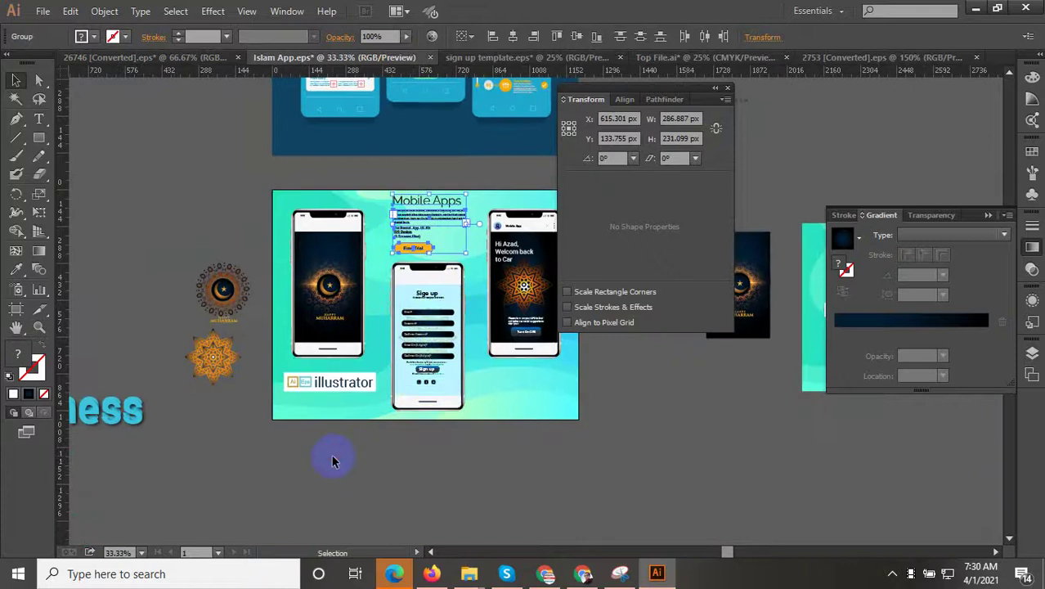
left_click(332, 454)
Select the whole illustrator badge without the background, lower it slightly beneath the left phone, and deselect it
left_click_drag(363, 418, 338, 408)
left_click(281, 381, "shift")
scroll(280, 381, "up", 2)
left_click(328, 499)
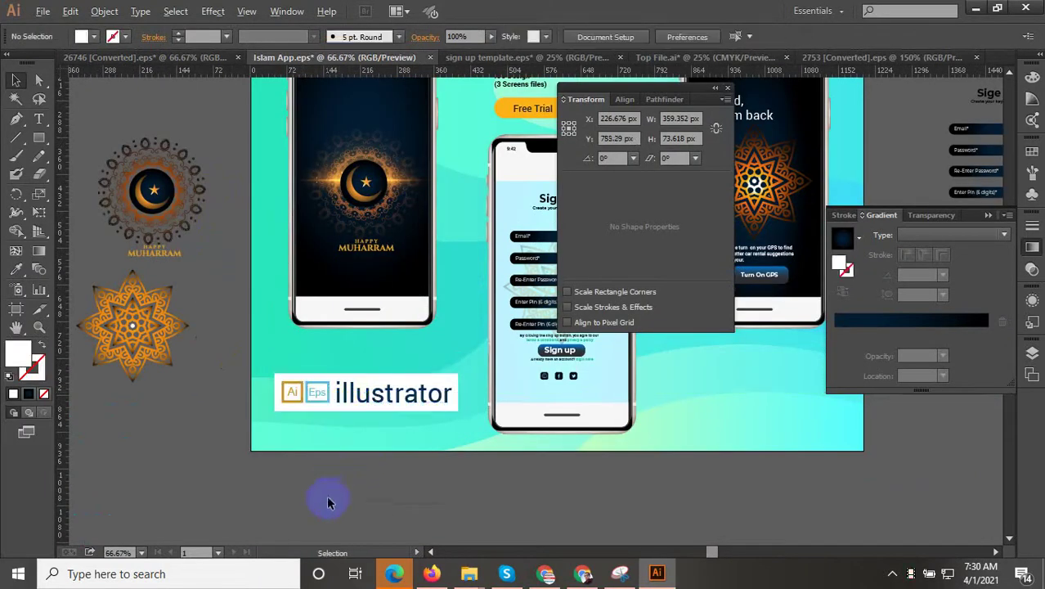
Dismiss the incoming Skype message notifications covering the workspace
scroll(329, 499, "down", 2)
left_click_drag(542, 526, 453, 498)
scroll(455, 498, "down", 1)
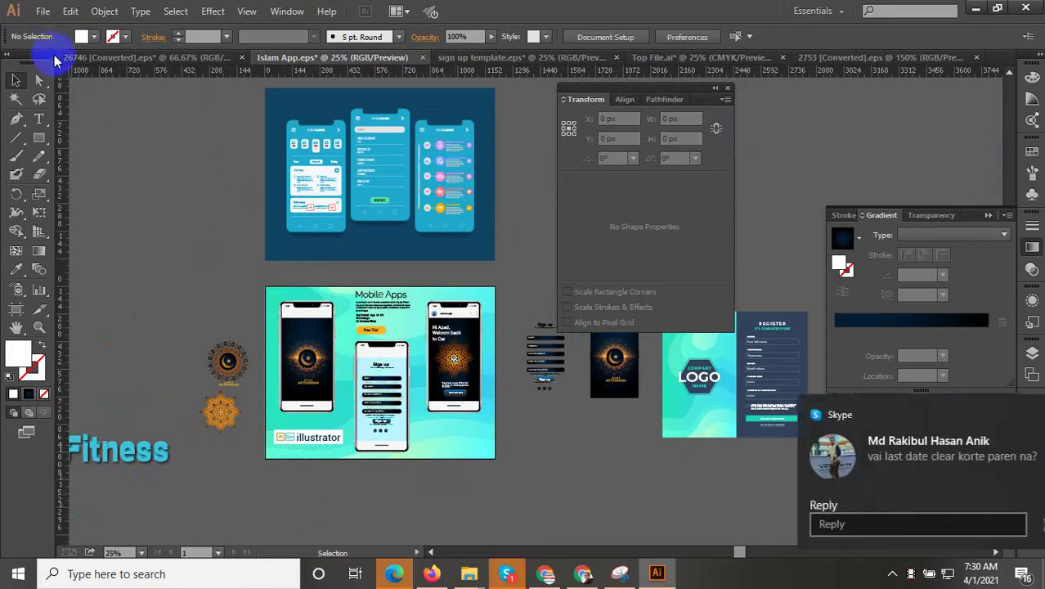
left_click(1012, 413)
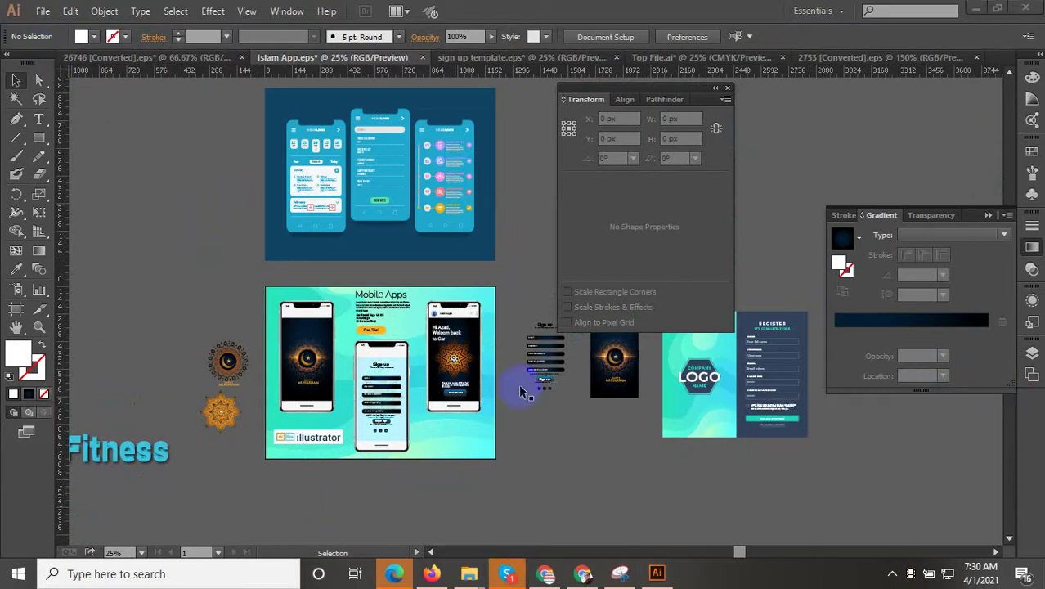
left_click(16, 80)
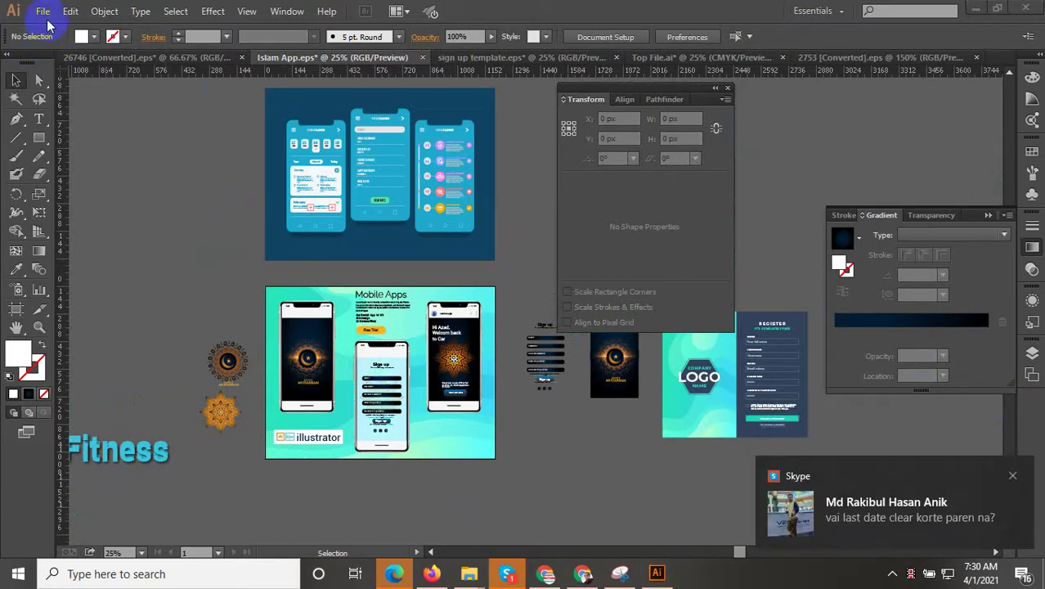
left_click(1013, 474)
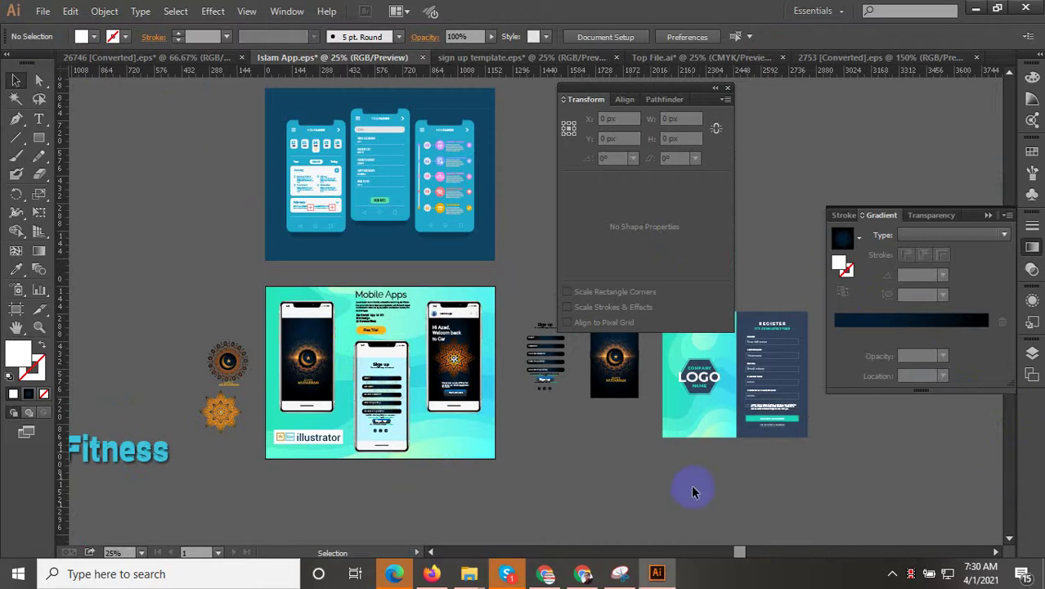
Save the document as a new Illustrator EPS file named Islam App 1 in the ISLAM APP folder with the default EPS options
left_click(41, 11)
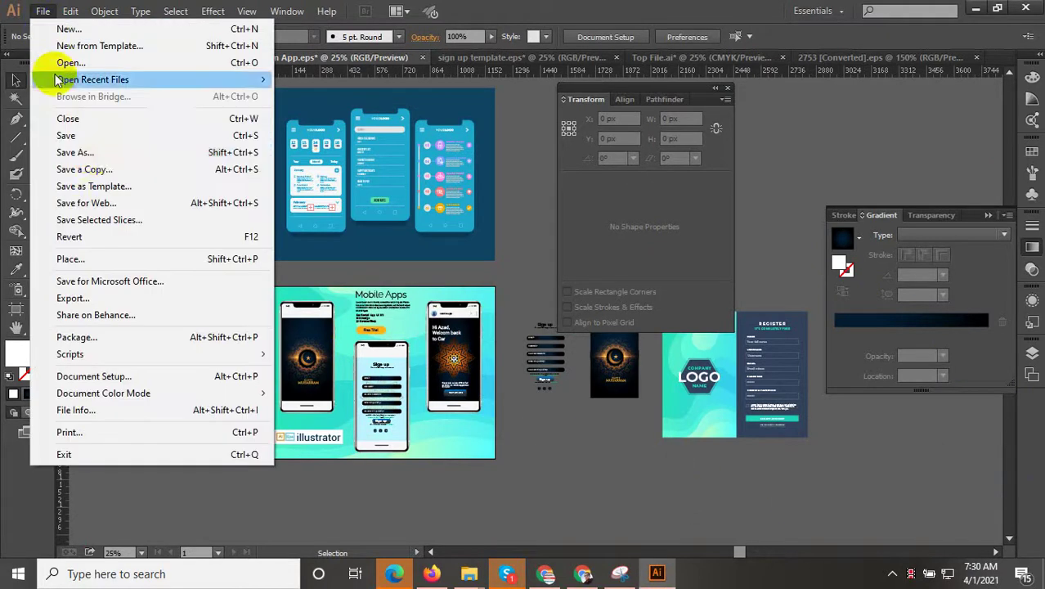
left_click(92, 153)
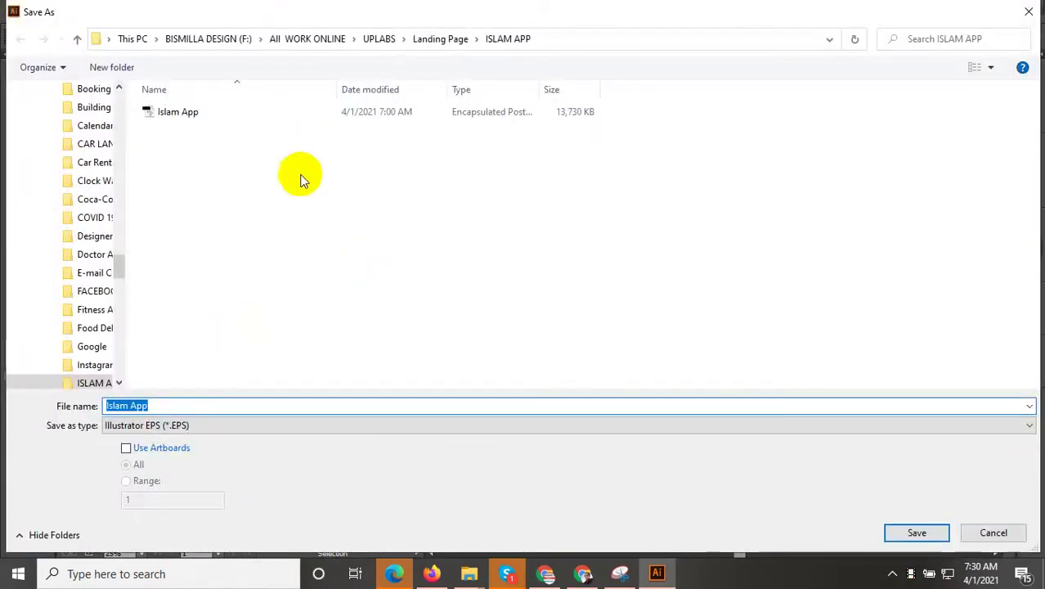
left_click(240, 405)
type("1")
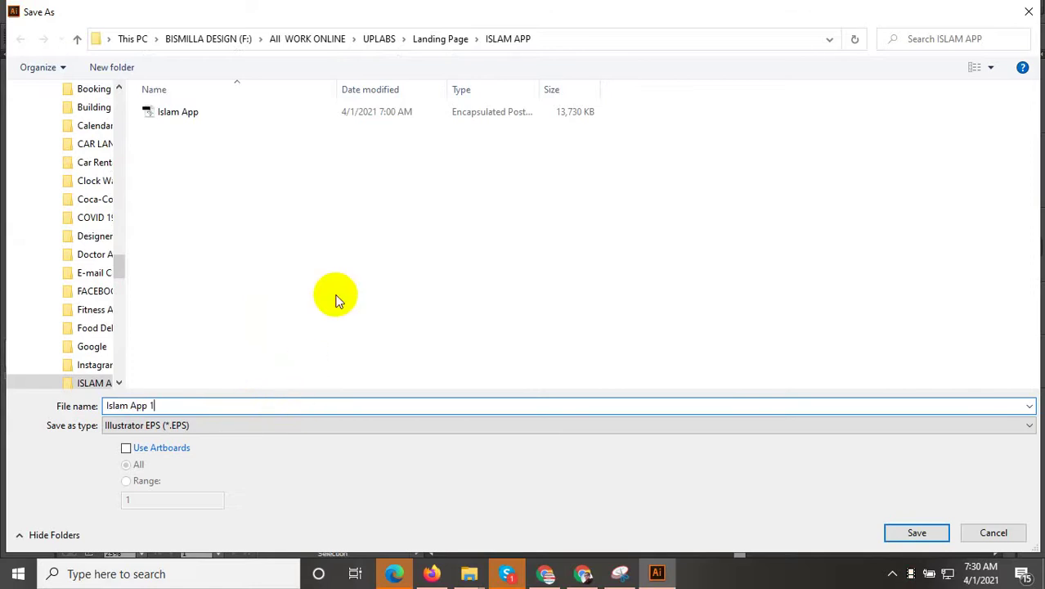
left_click(920, 528)
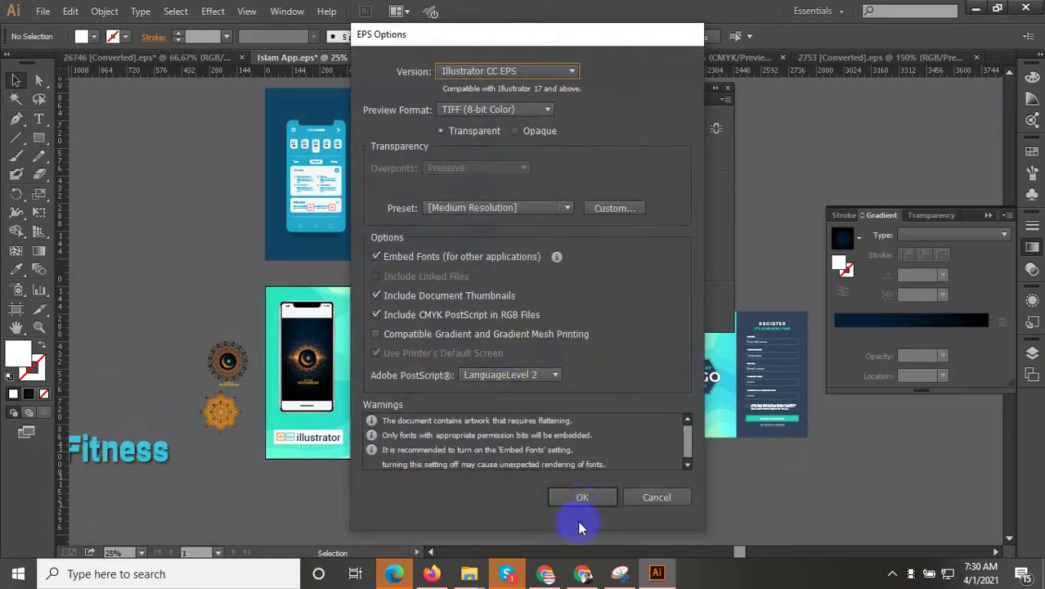
left_click(579, 497)
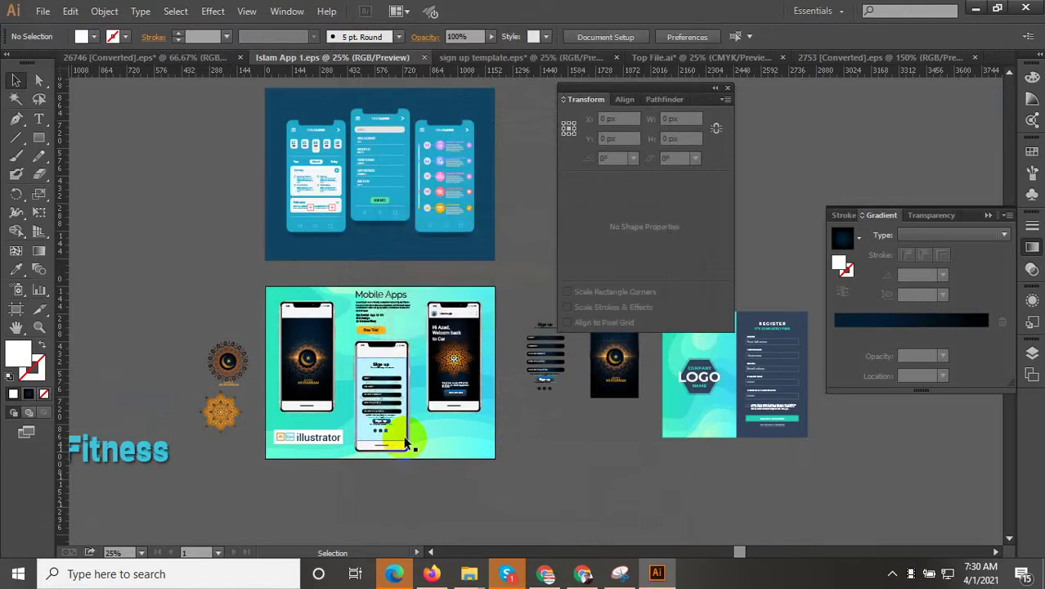
Select all artwork except the finished presentation on the artboard and delete the leftover mockups, ornaments and text around it
scroll(413, 446, "down", 2)
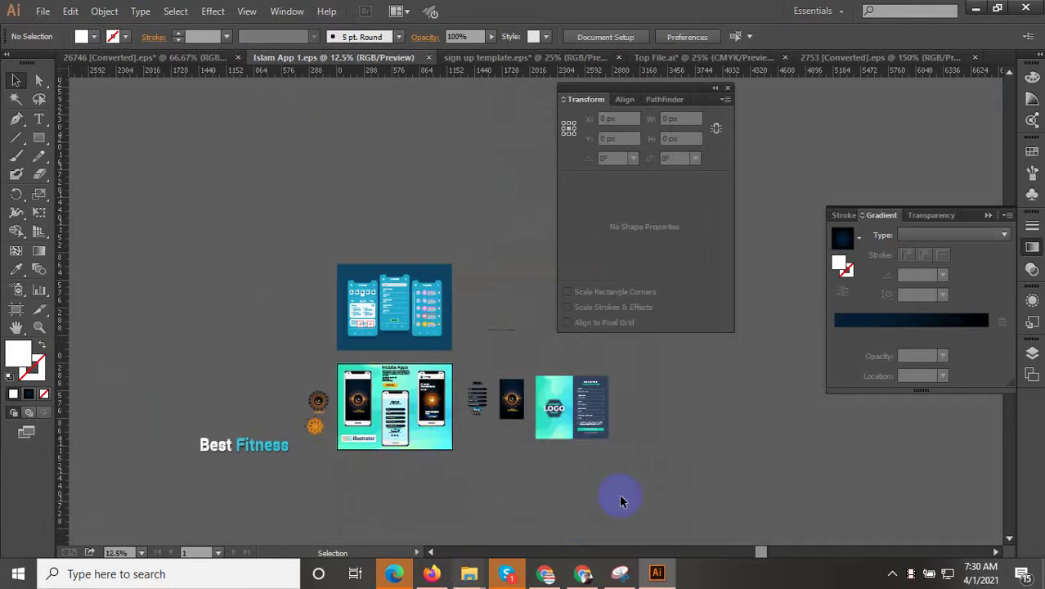
left_click_drag(141, 268, 552, 361)
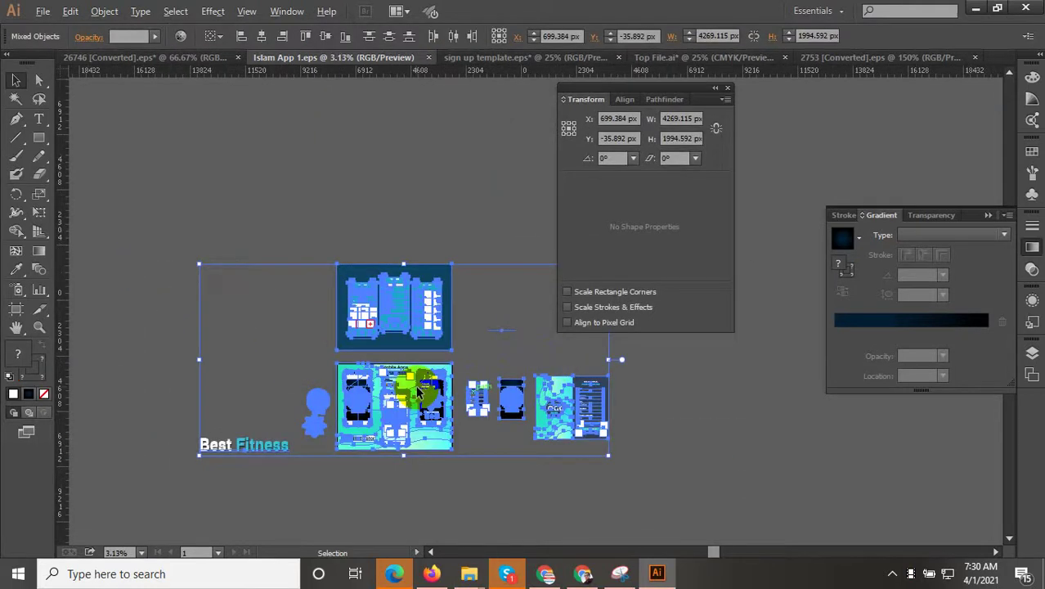
scroll(396, 393, "down", 2)
left_click_drag(449, 369, 357, 396)
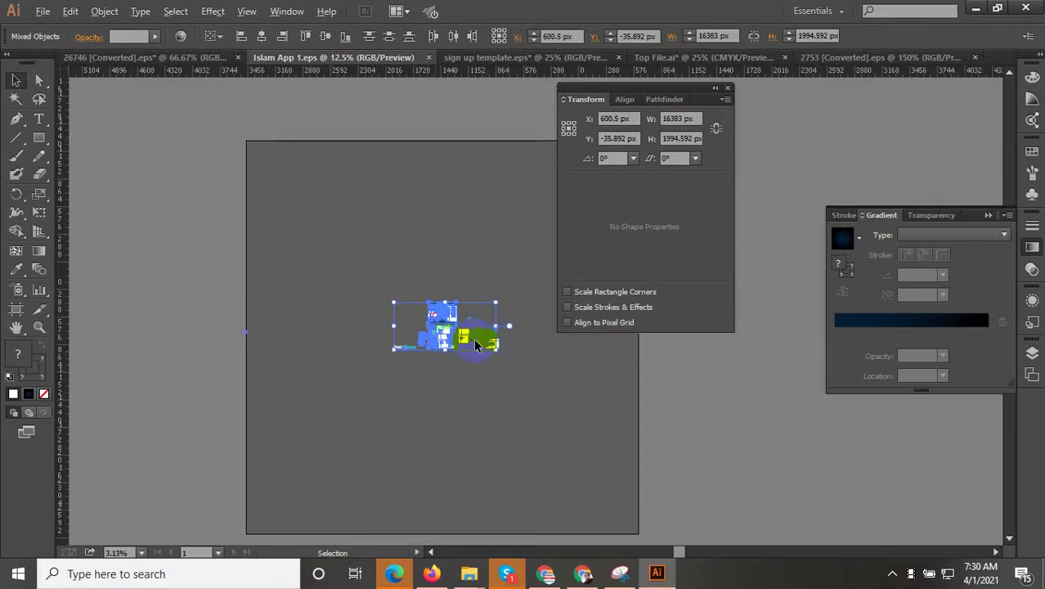
scroll(474, 337, "up", 4)
left_click_drag(668, 392, 432, 430)
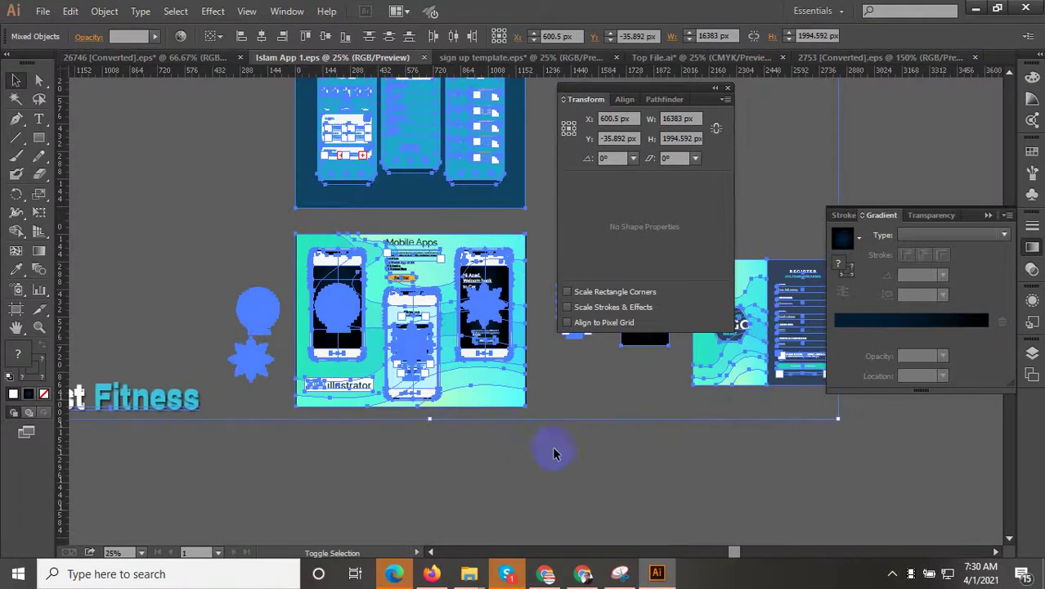
left_click_drag(553, 452, 297, 245)
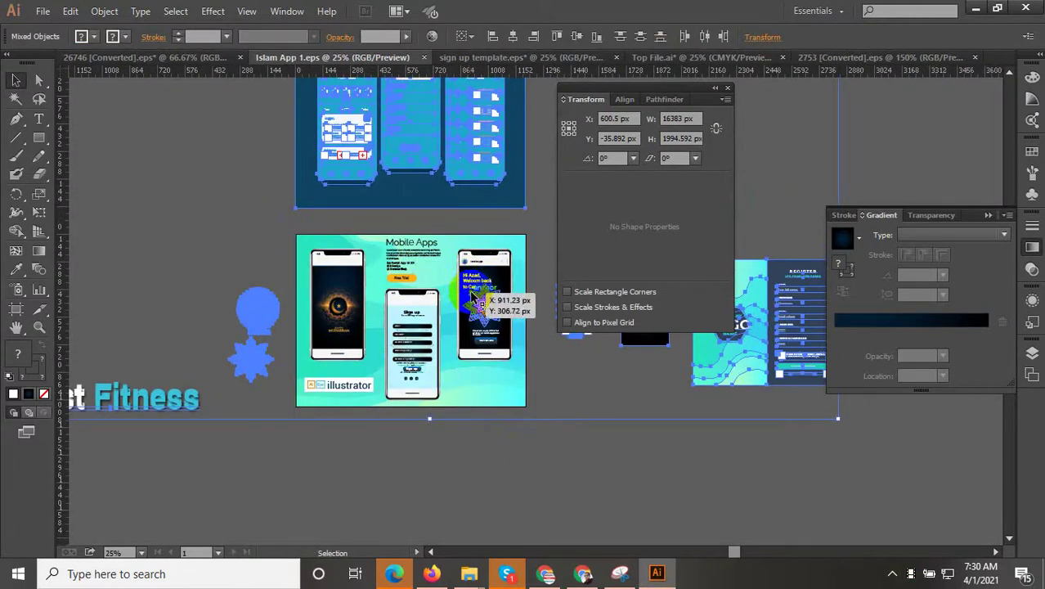
key("Delete")
Save the cleaned-up Islam App 1 file
left_click(42, 13)
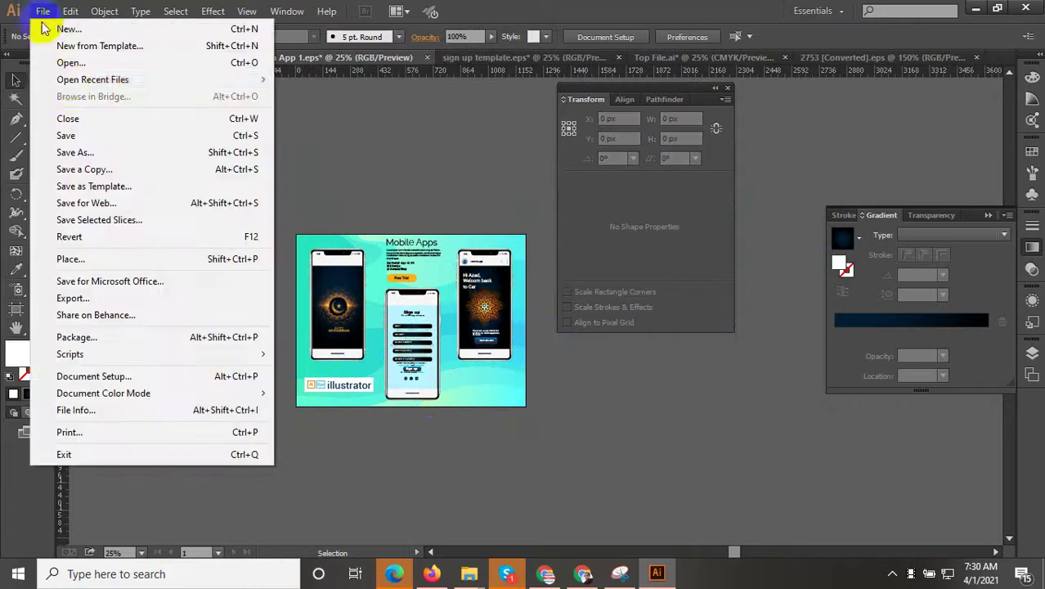
left_click(102, 136)
key("ctrl+s")
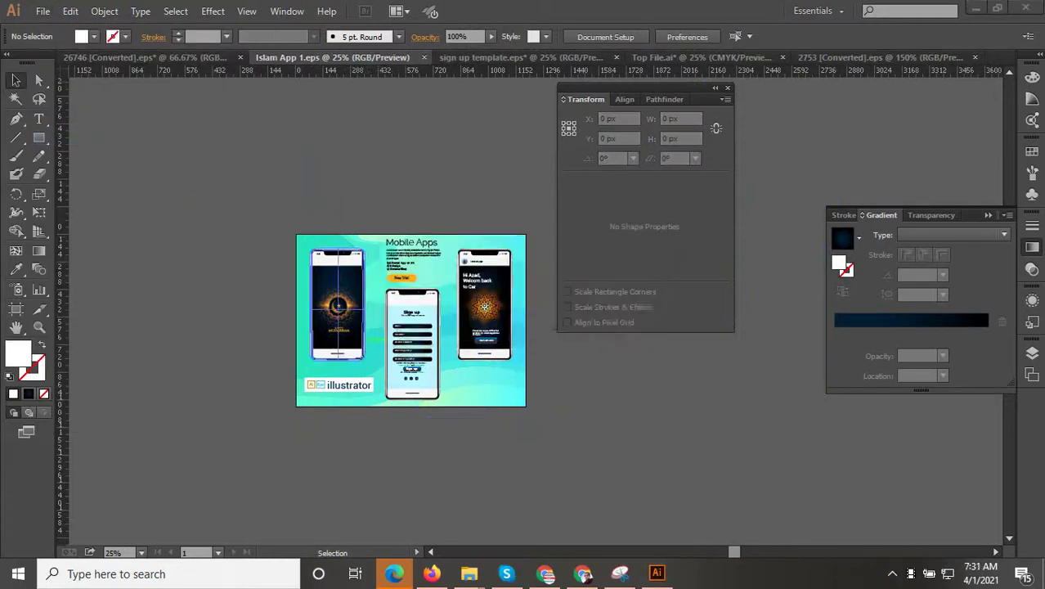
scroll(368, 346, "up", 2)
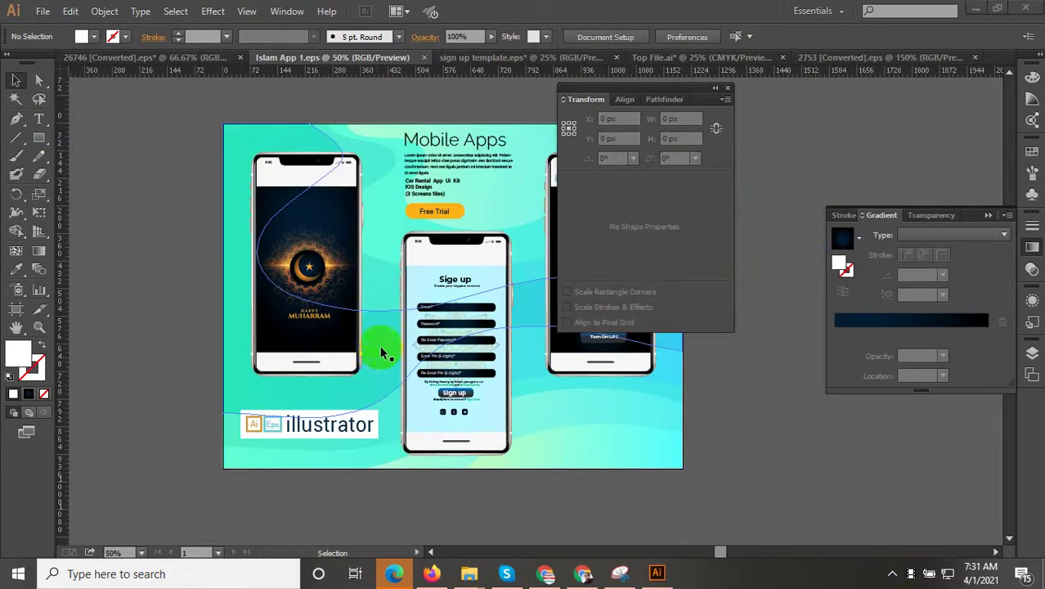
scroll(381, 351, "down", 1)
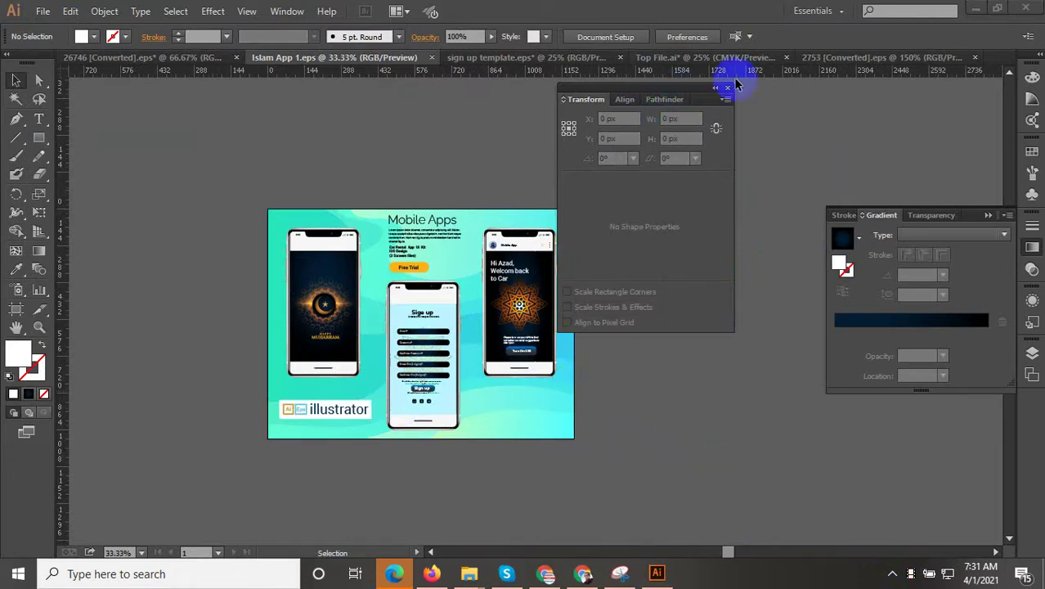
Reset the Essentials workspace to close the floating Transform and Gradient panels
left_click(811, 10)
left_click(846, 170)
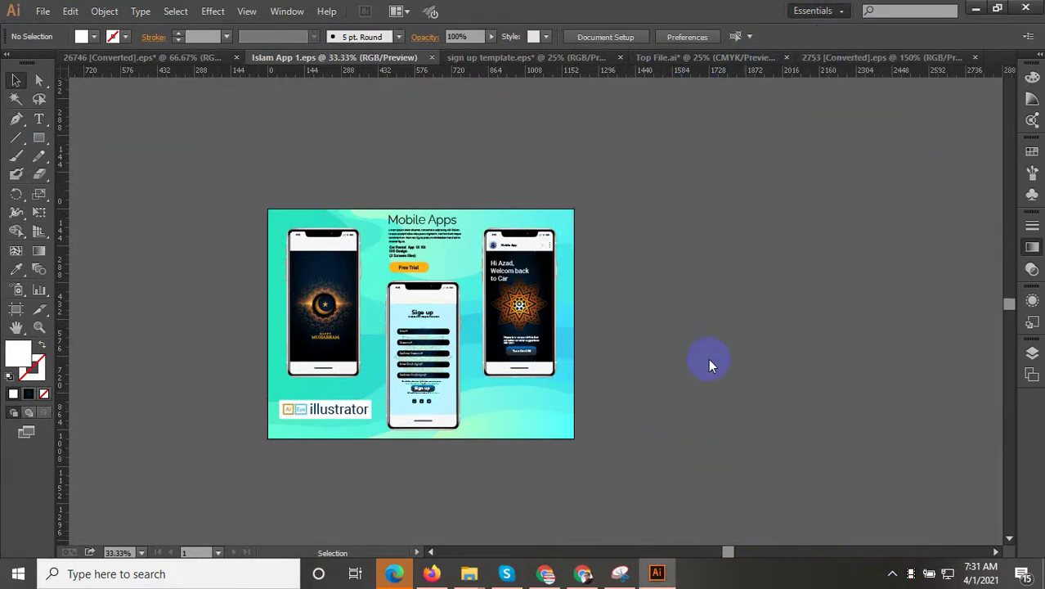
Export the artboard for web as a JPEG High image named Islam-App-1 in the UPLABS > Landing Page > ISLAM APP folder
key("ctrl+alt+shift+s")
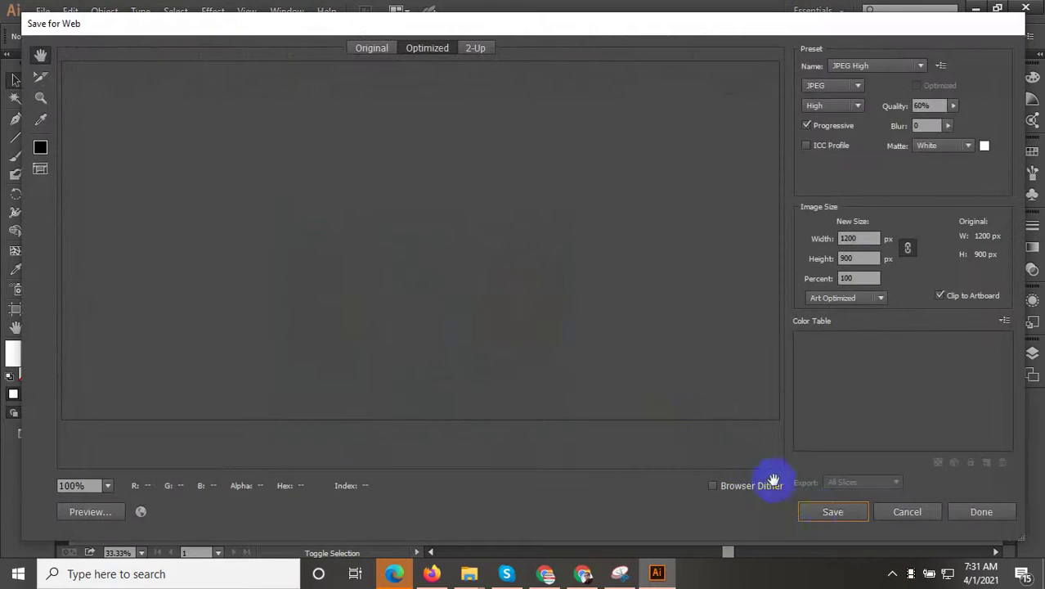
left_click(826, 511)
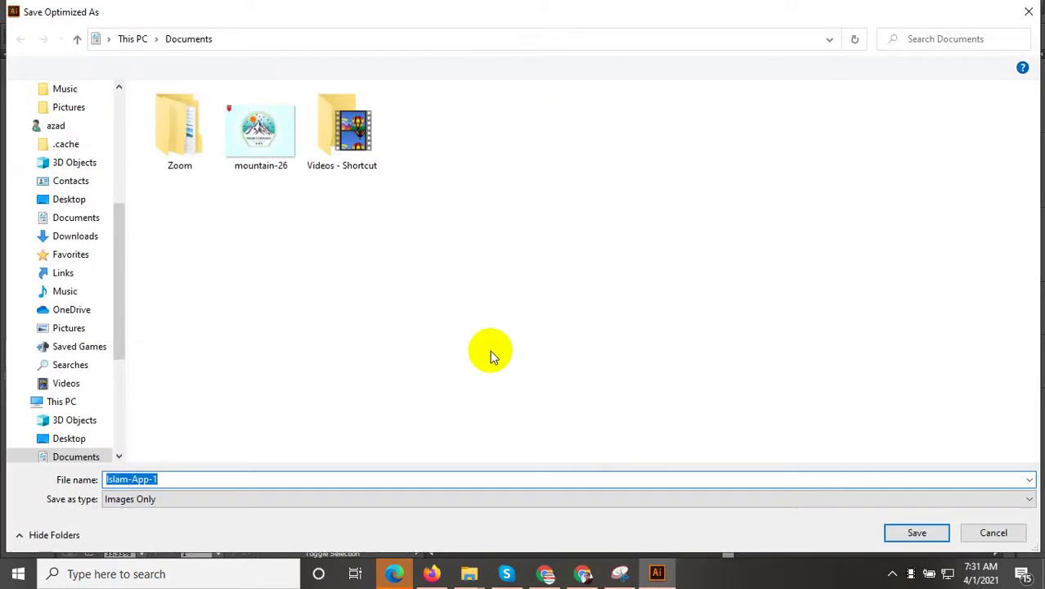
left_click(154, 39)
left_click(135, 39)
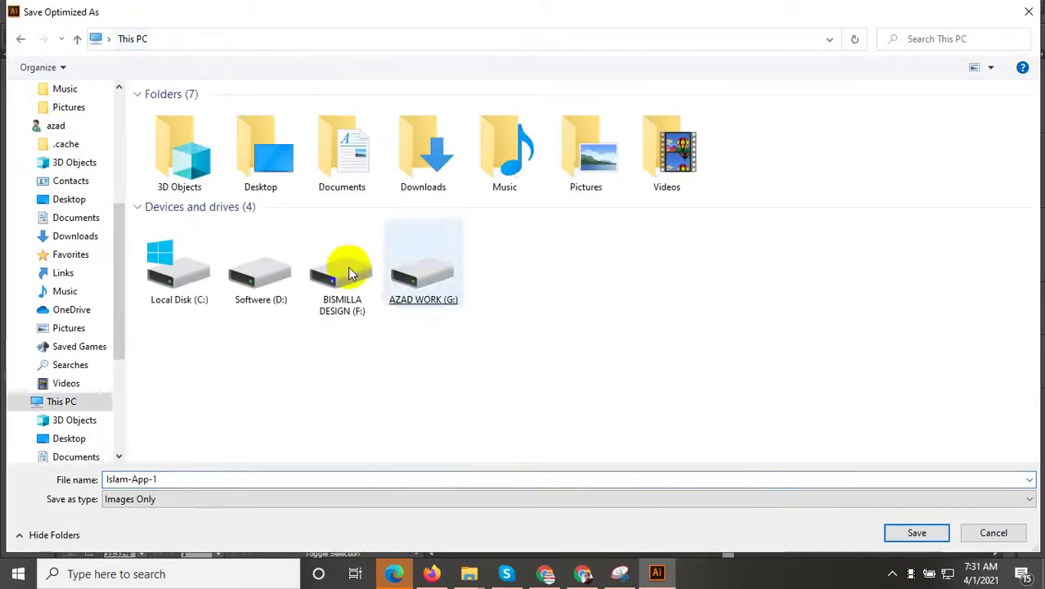
double_click(456, 299)
double_click(180, 131)
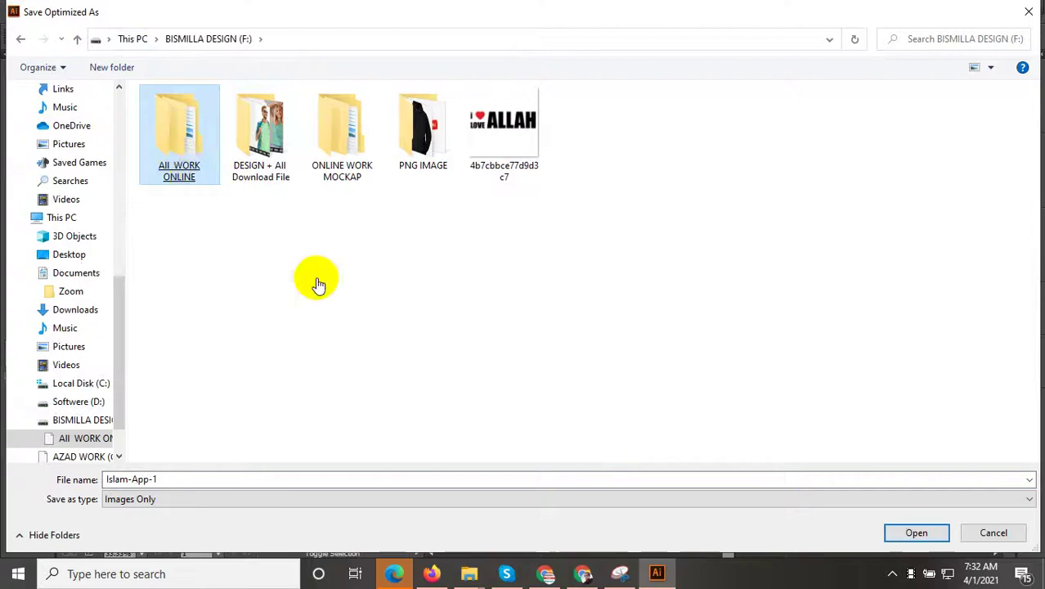
double_click(906, 331)
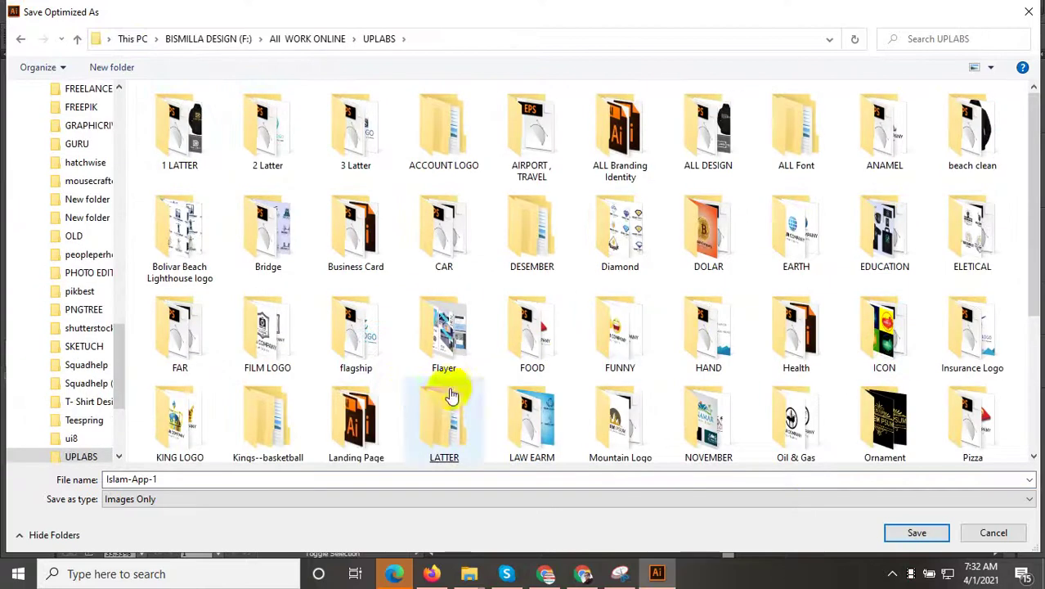
left_click(382, 417)
double_click(382, 417)
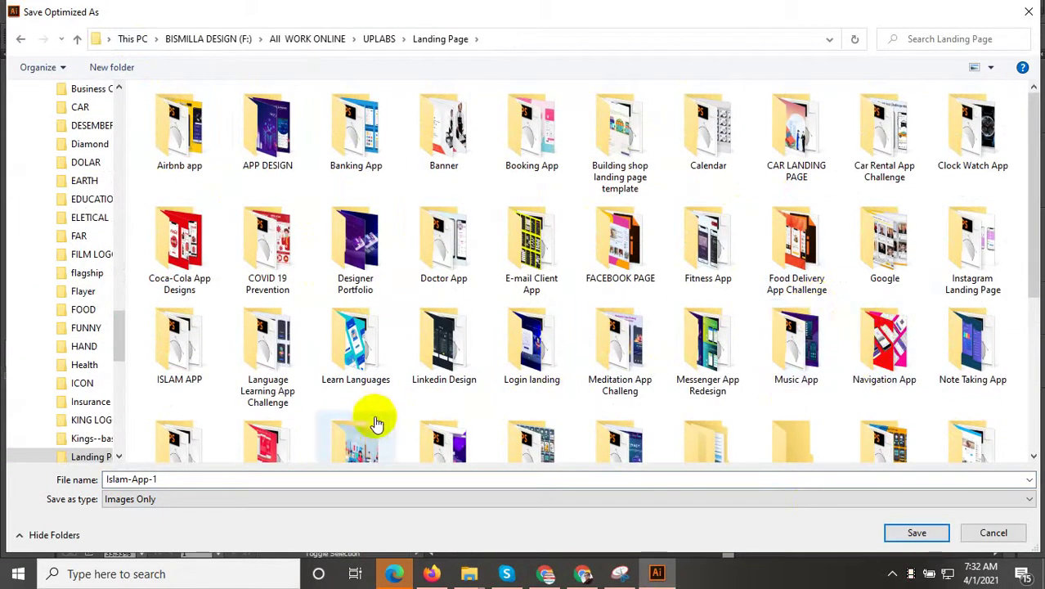
double_click(180, 369)
left_click(916, 532)
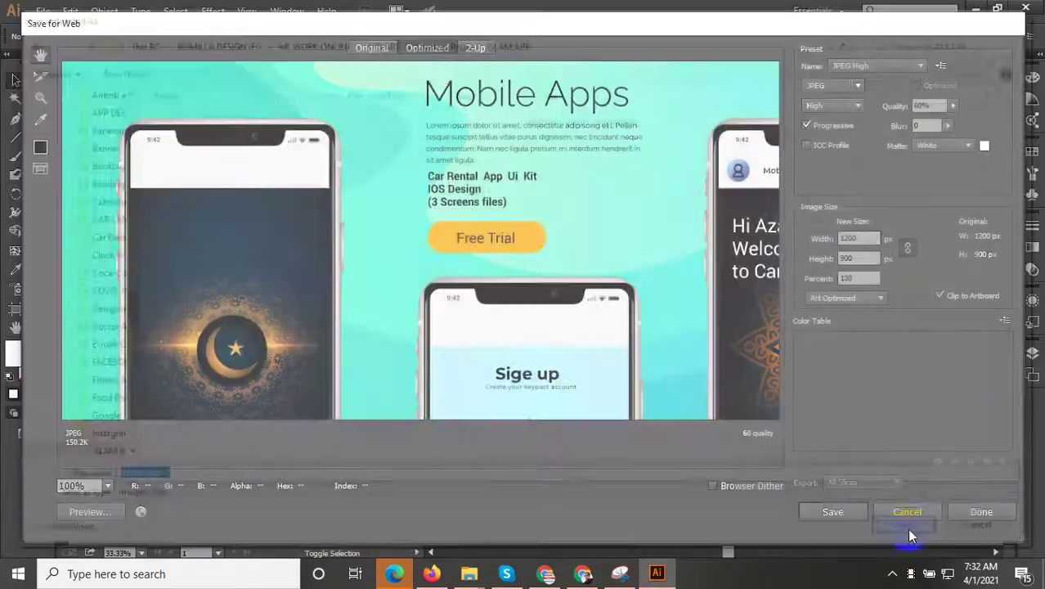
Examine the finished presentation up close and as a whole, checking the three phone mockups, heading text and illustrator label
scroll(514, 385, "down", 2)
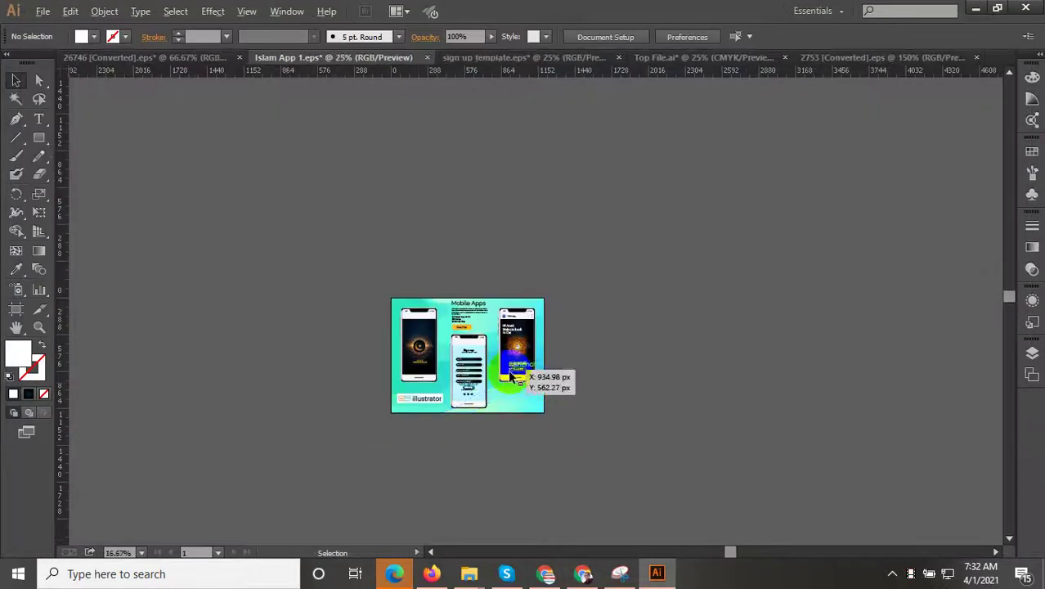
scroll(511, 373, "up", 2)
scroll(447, 386, "up", 1)
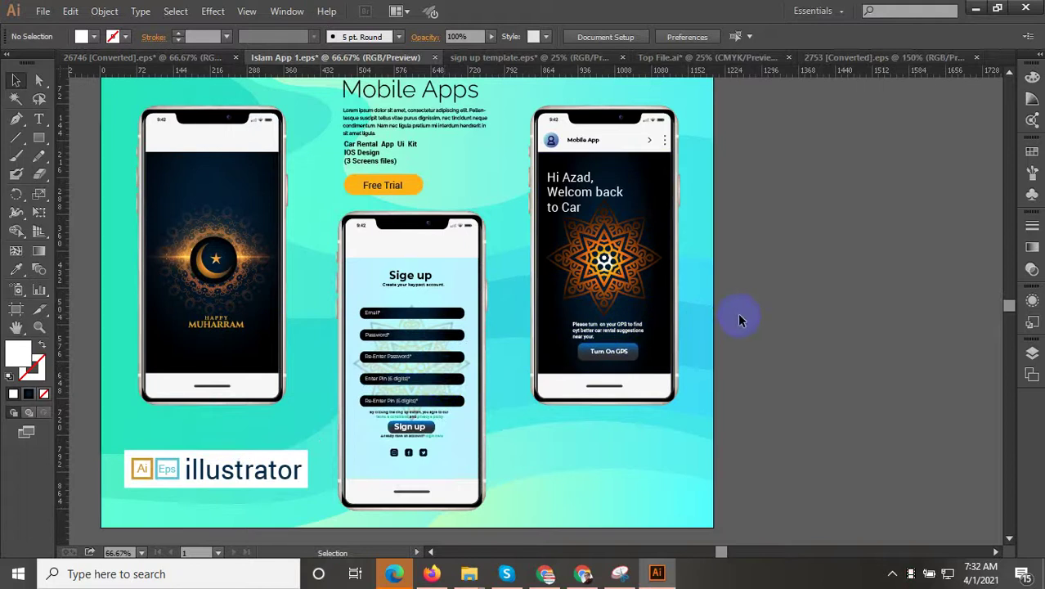
left_click_drag(489, 346, 580, 352)
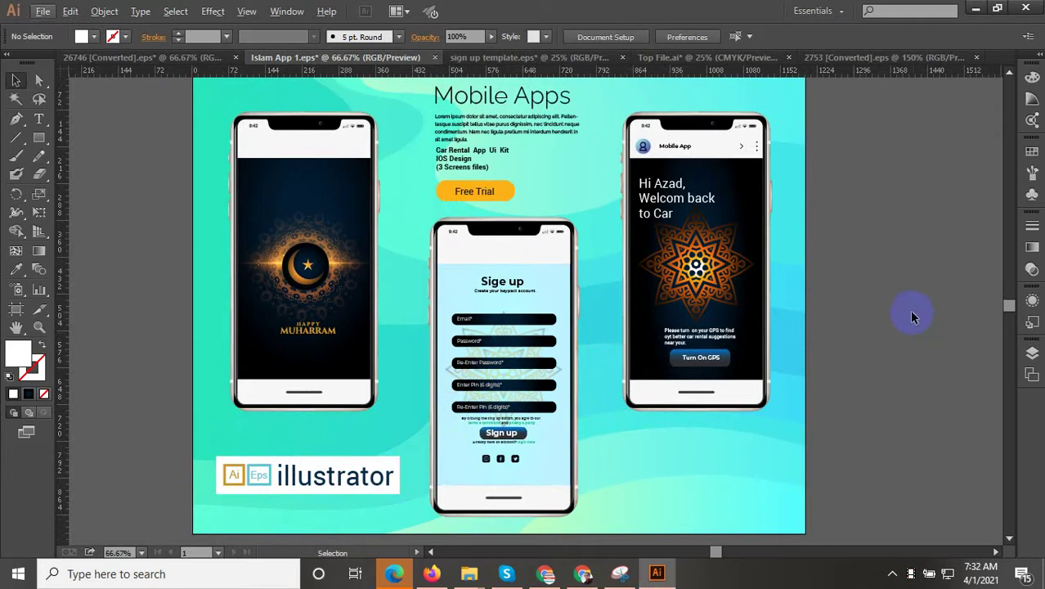
scroll(580, 370, "down", 1)
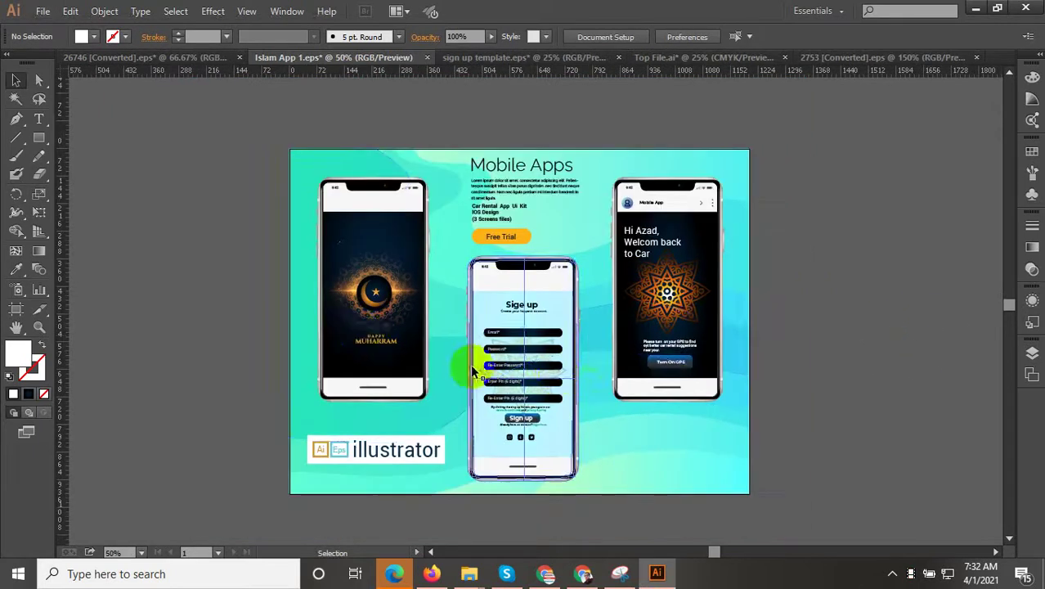
scroll(354, 316, "up", 1)
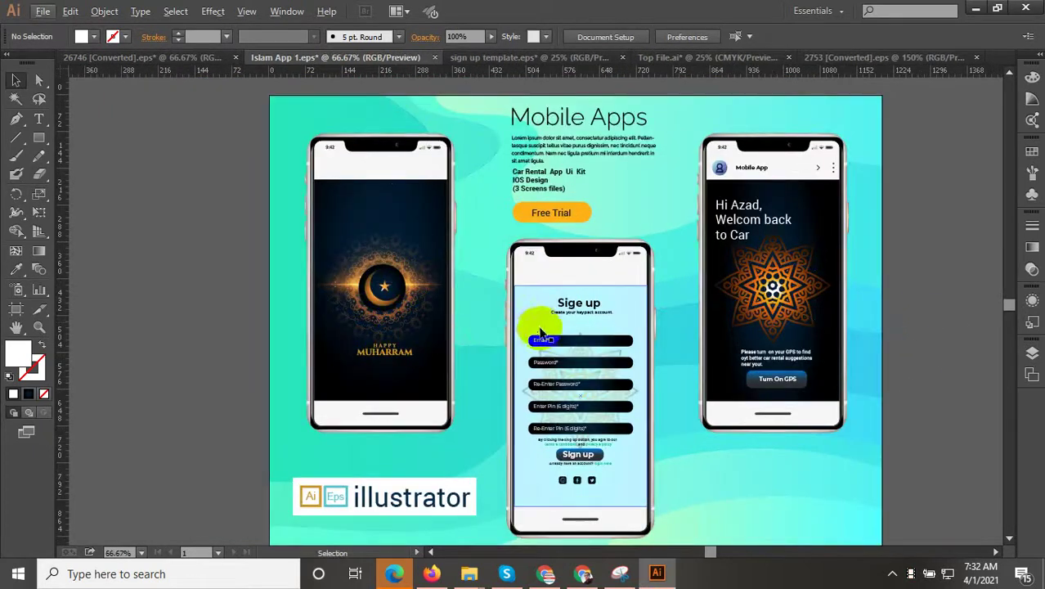
scroll(543, 338, "down", 2)
scroll(484, 278, "up", 2)
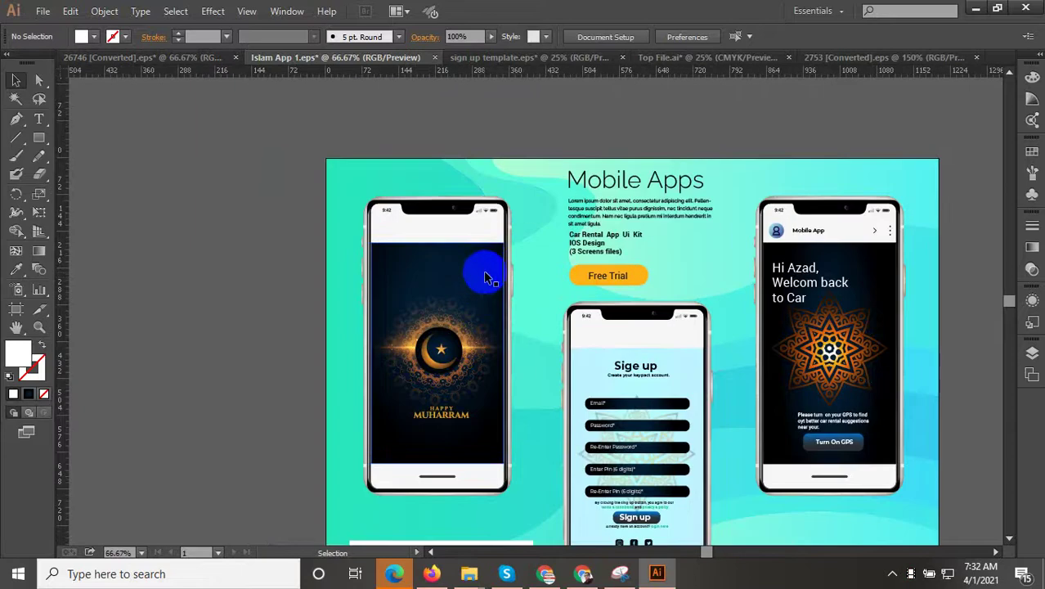
left_click(445, 232)
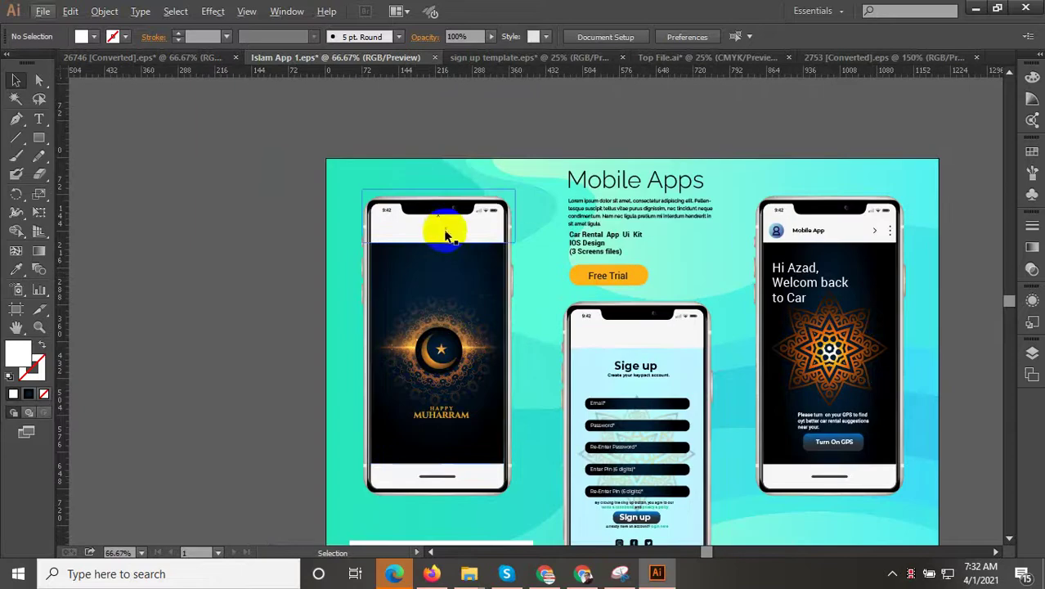
left_click(125, 241)
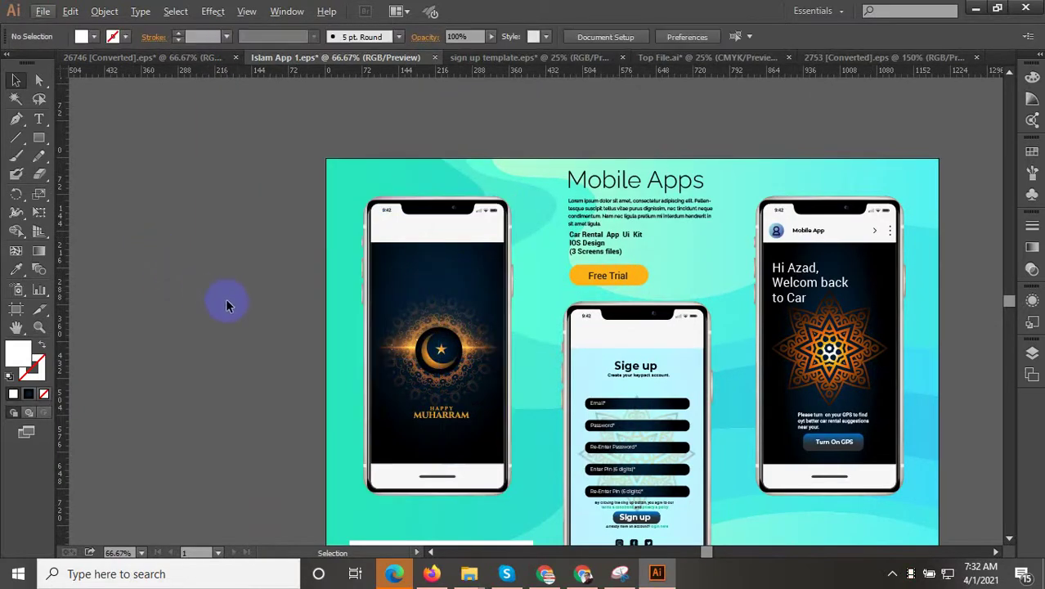
scroll(278, 315, "down", 1)
scroll(279, 313, "down", 1)
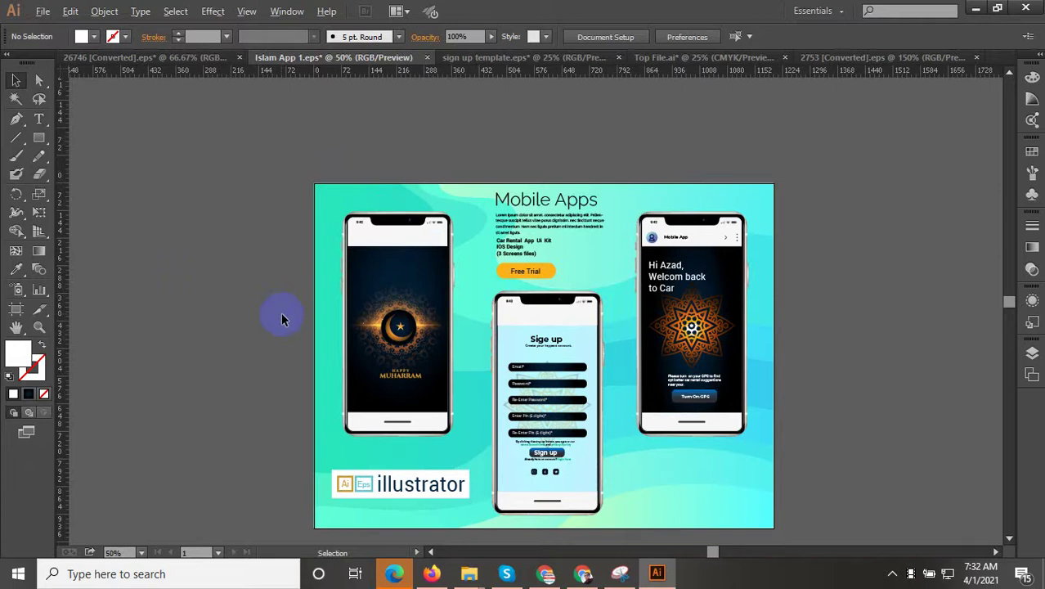